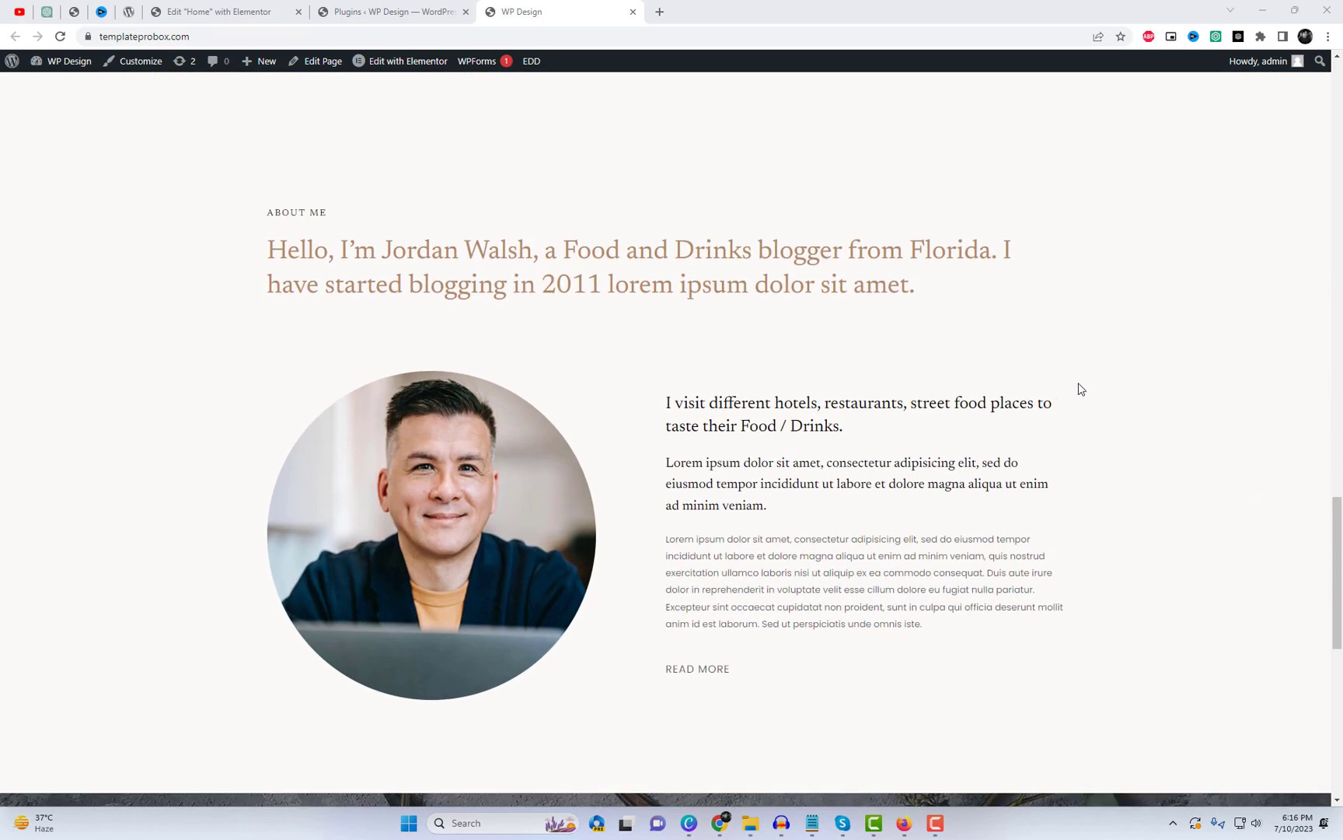
Step: Scroll through the Food category archive's posts down to the footer
scroll(1050, 377, up, 20)
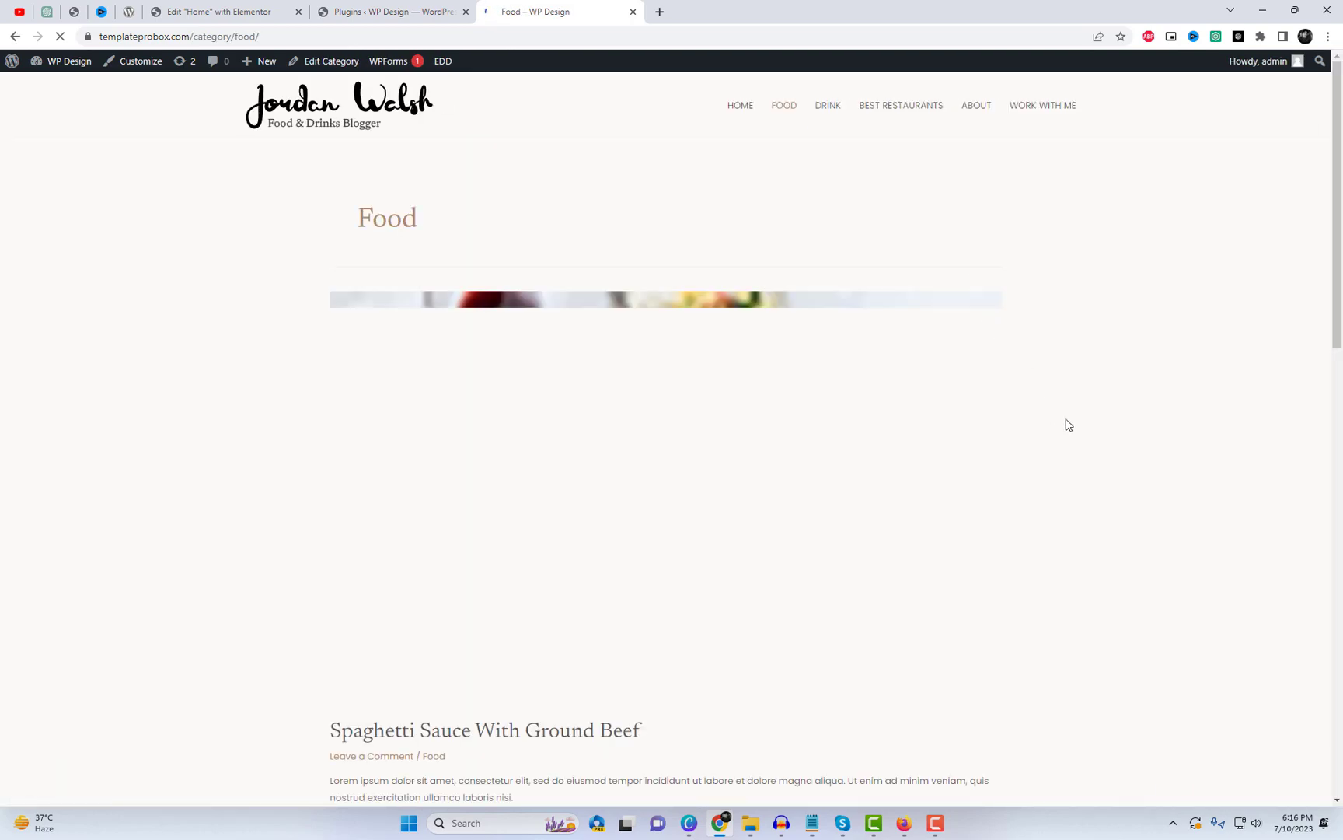
scroll(1068, 424, down, 14)
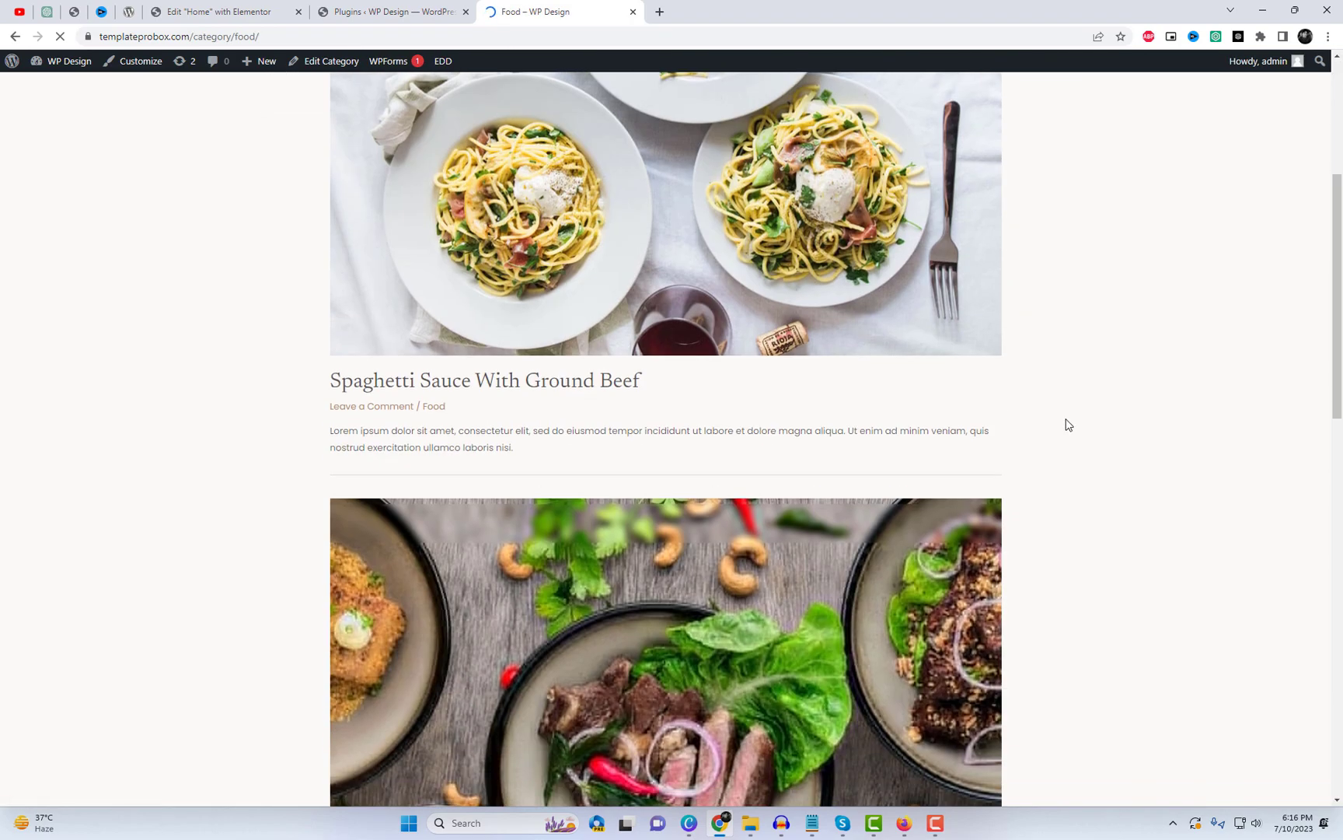
scroll(1068, 424, down, 5)
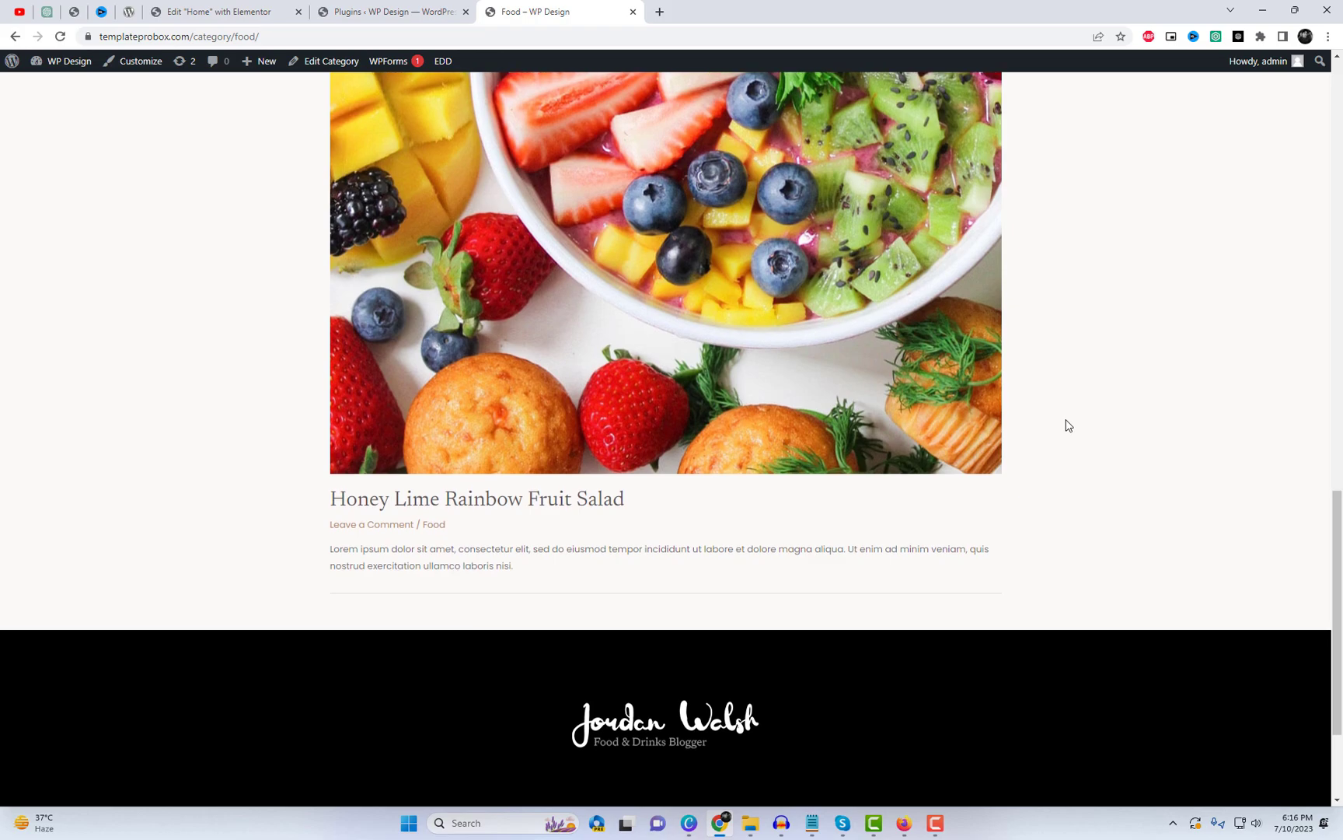
Step: Close the Elementor editor tab and go to Plugins > Add New
click(297, 12)
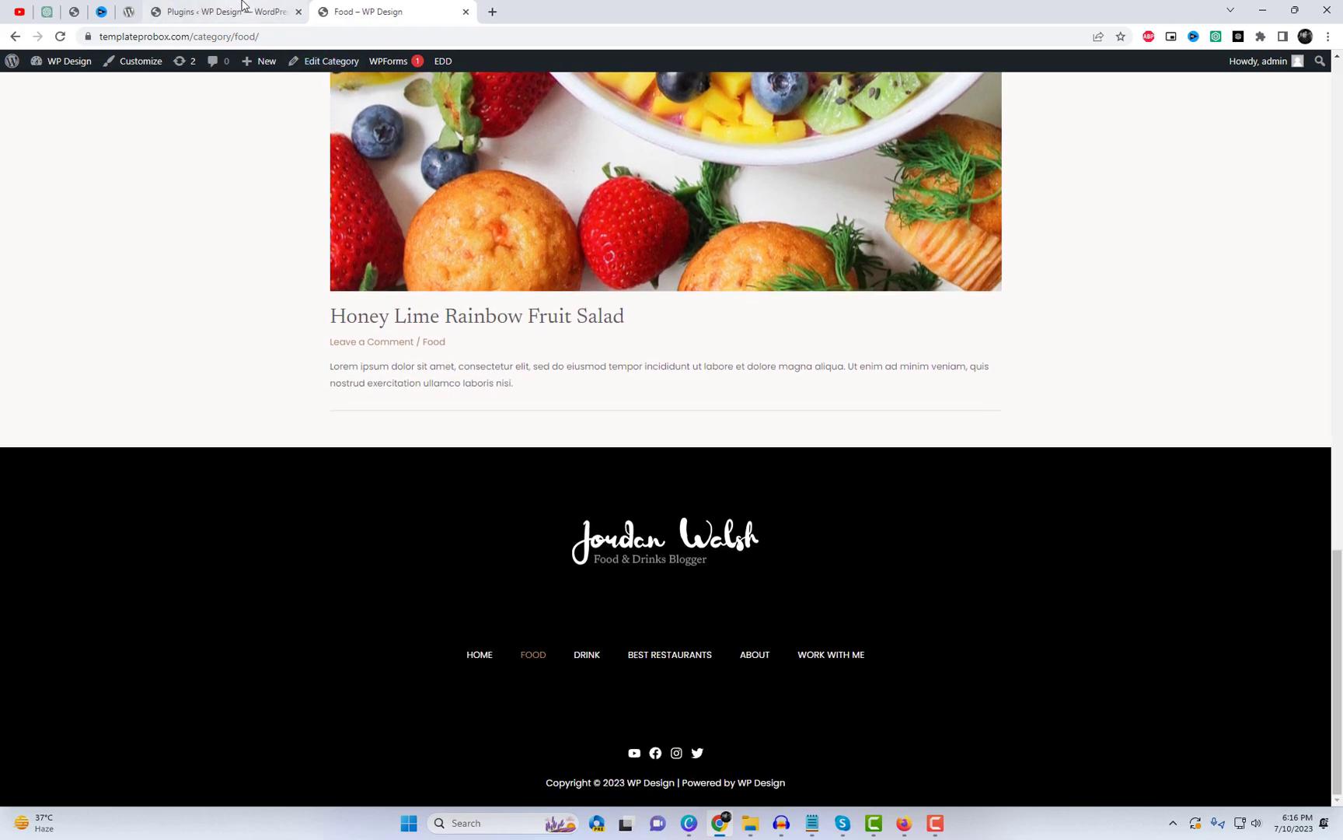
click(218, 11)
scroll(335, 300, up, 10)
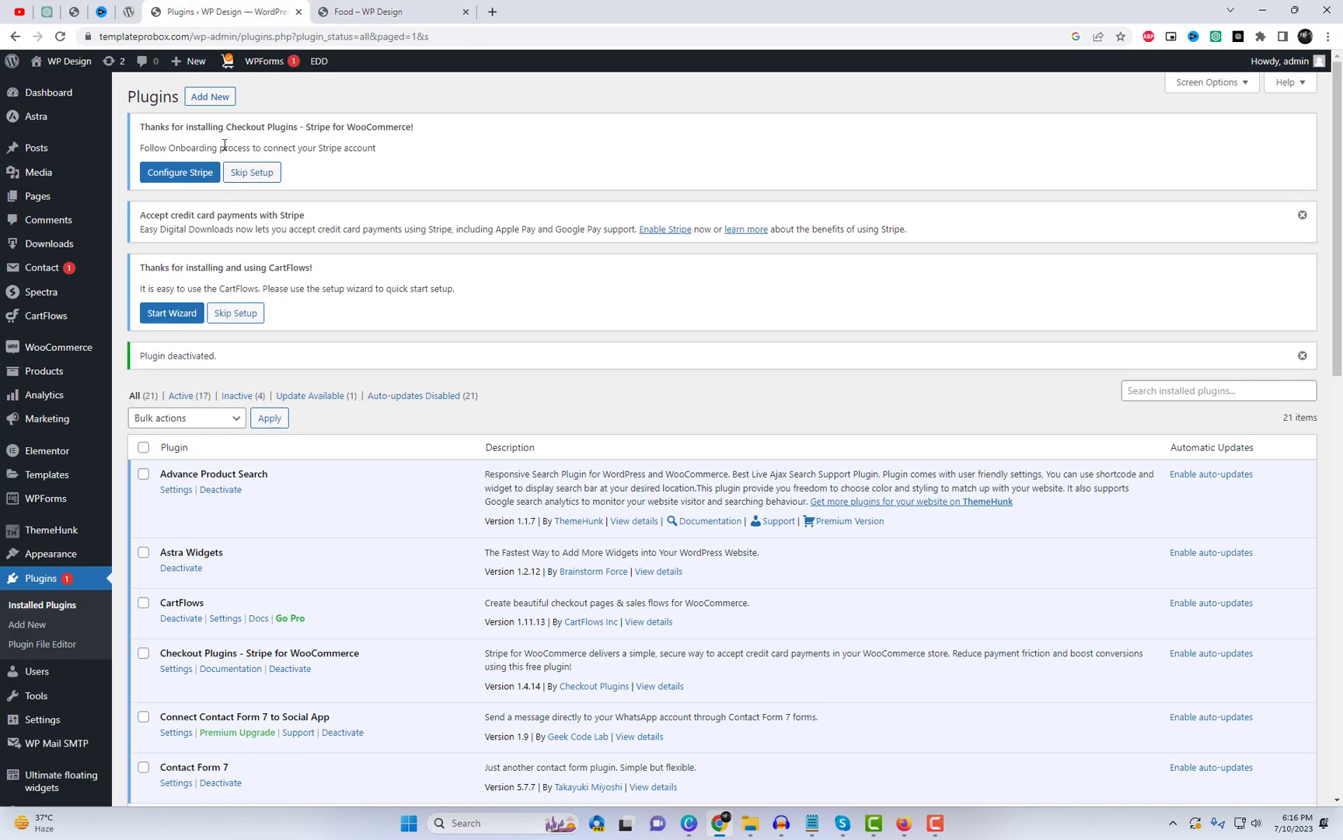
click(210, 96)
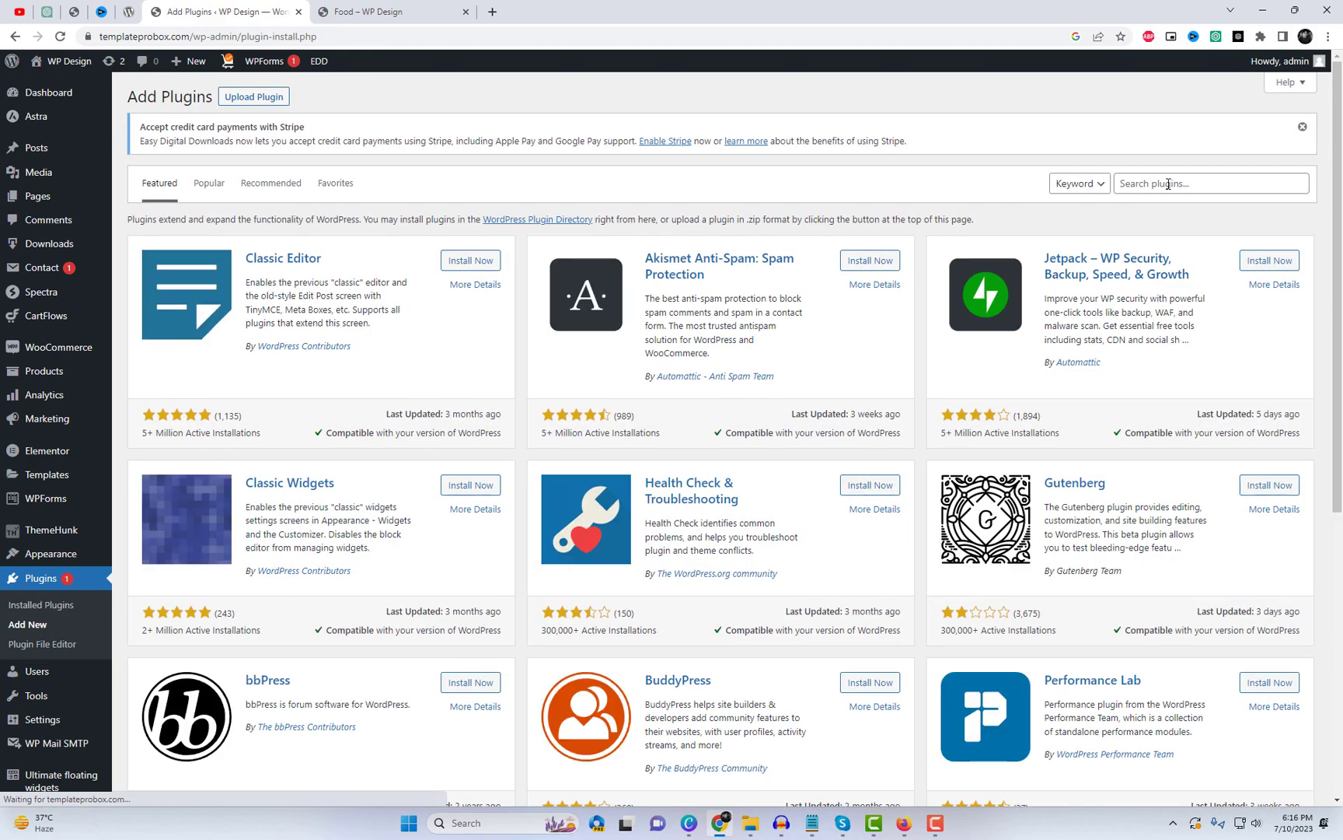
Step: Search the directory for 'The Post Grid', then install and activate it
click(1168, 183)
text(The Post Grid)
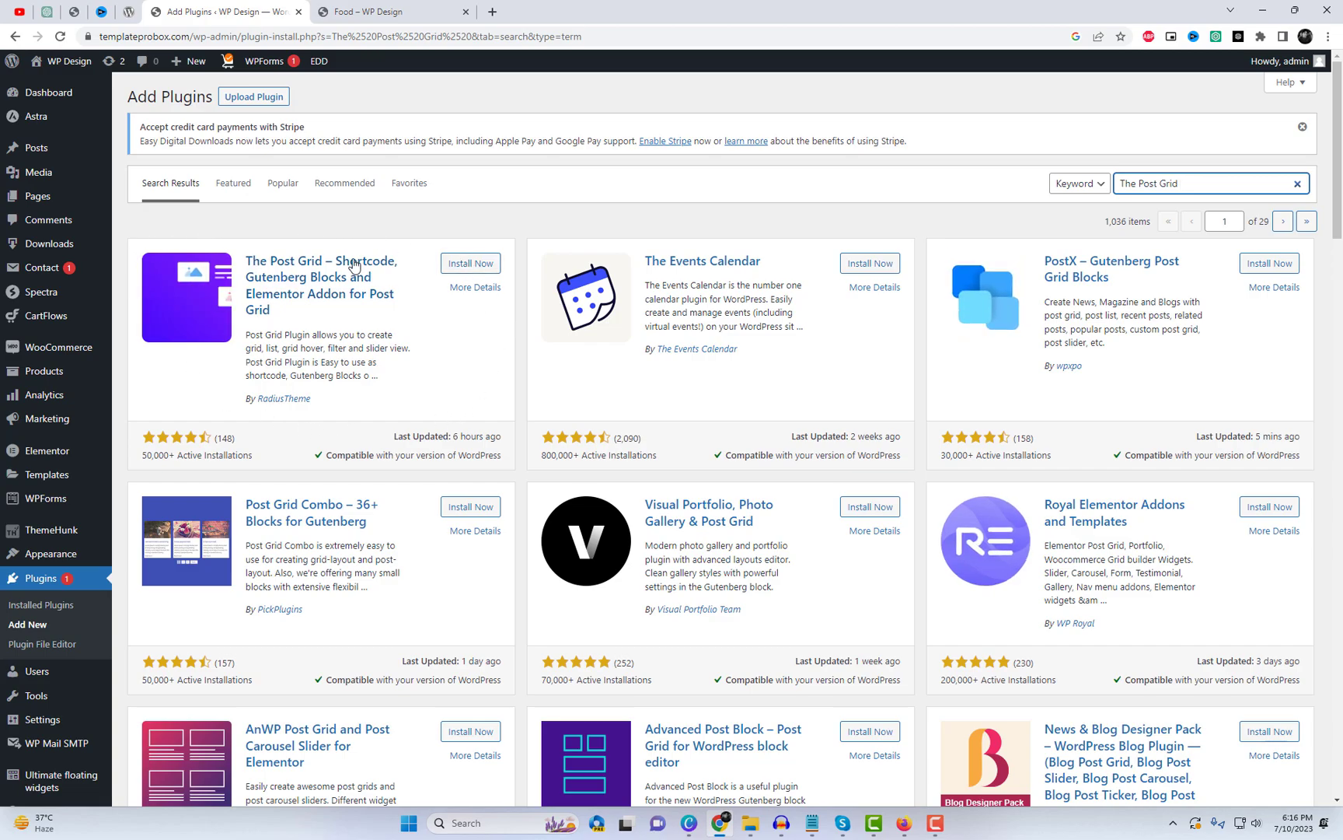
click(465, 264)
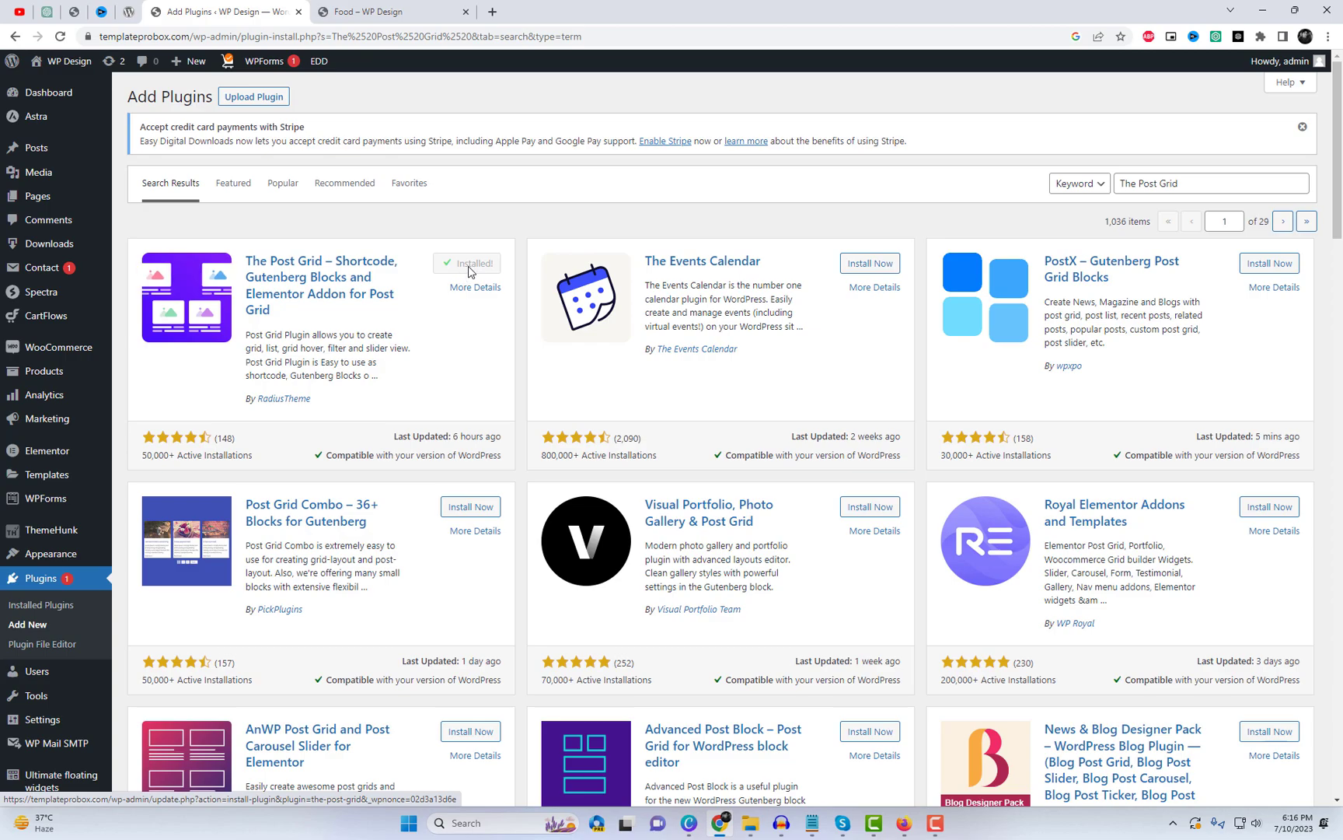
click(472, 268)
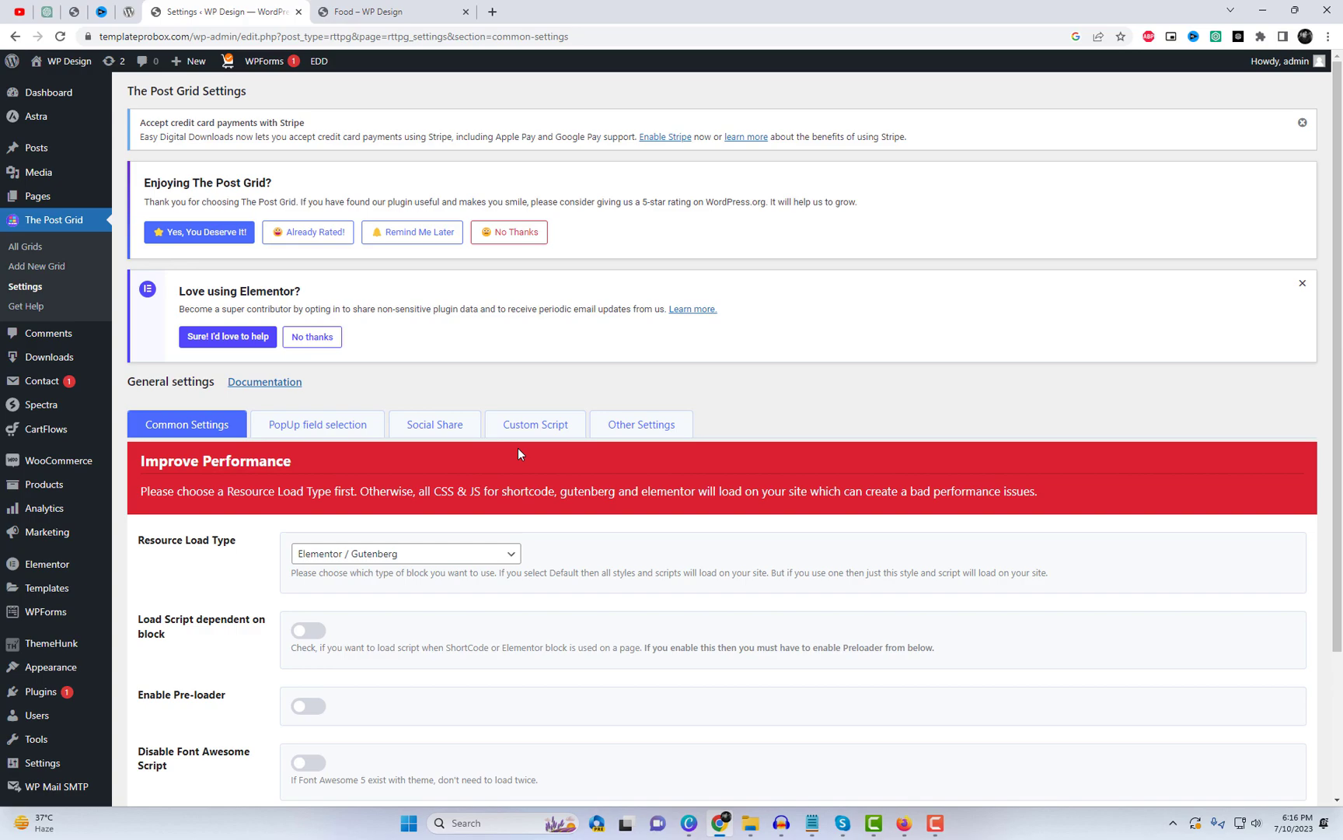
scroll(518, 448, down, 2)
Step: Keep Elementor / Gutenberg as the resource load type and Fontawesome Icon as the icon type
click(395, 415)
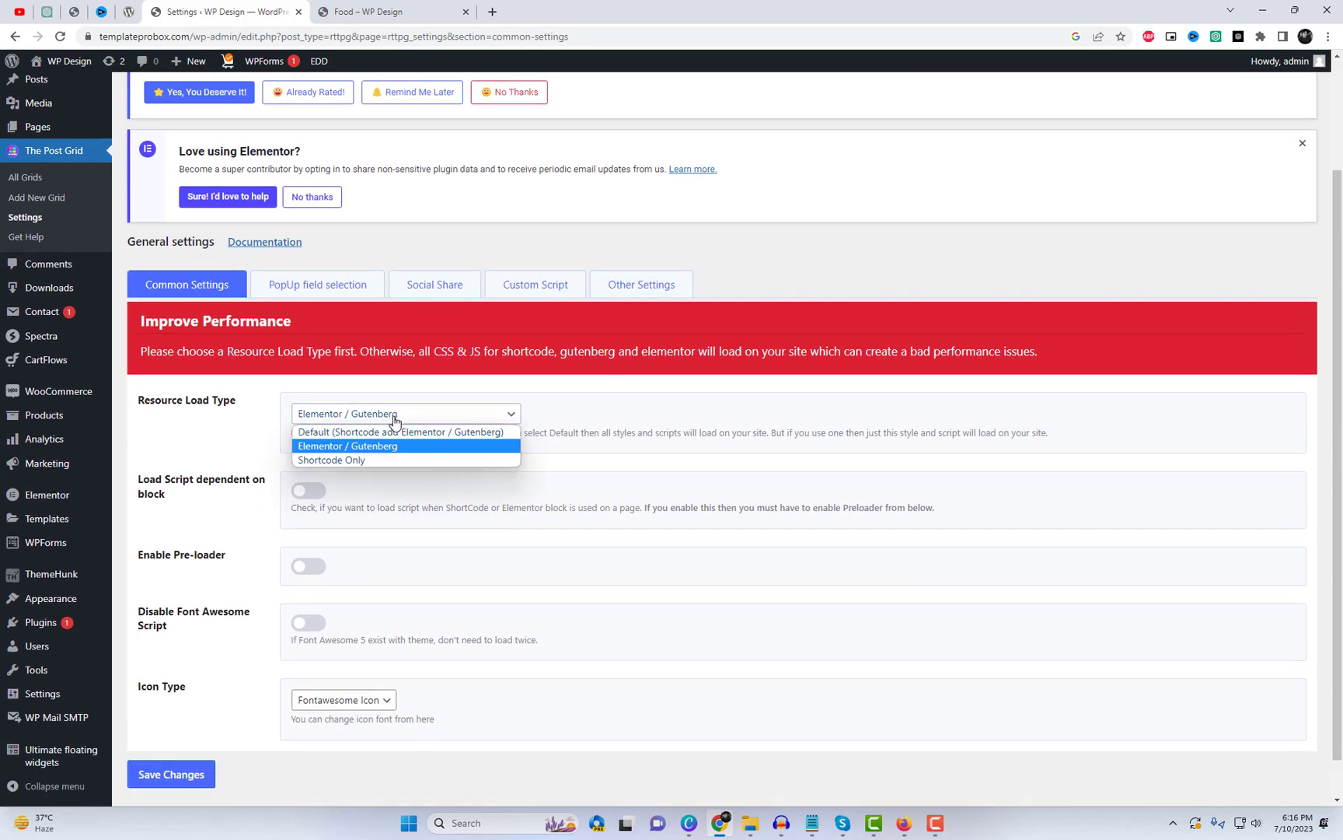
click(390, 447)
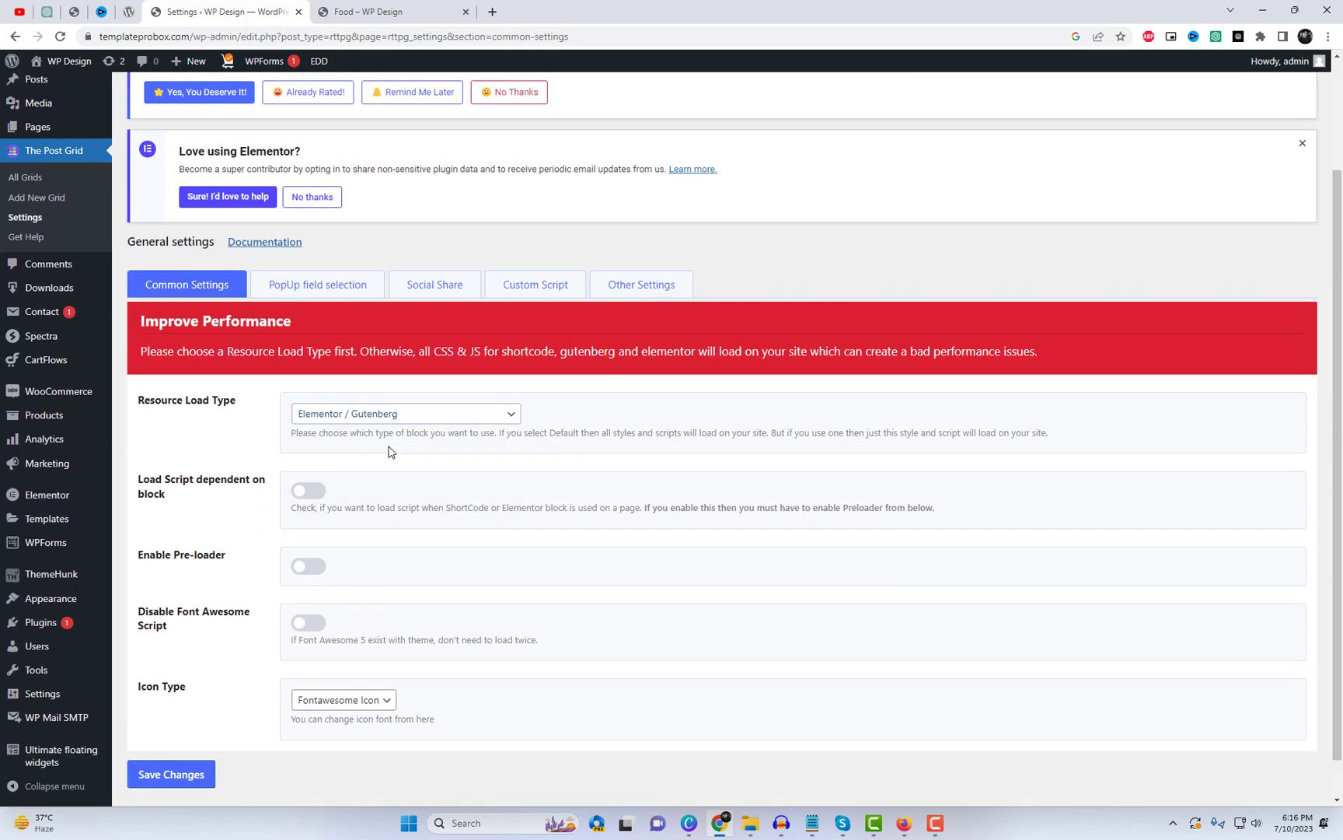
scroll(690, 489, down, 1)
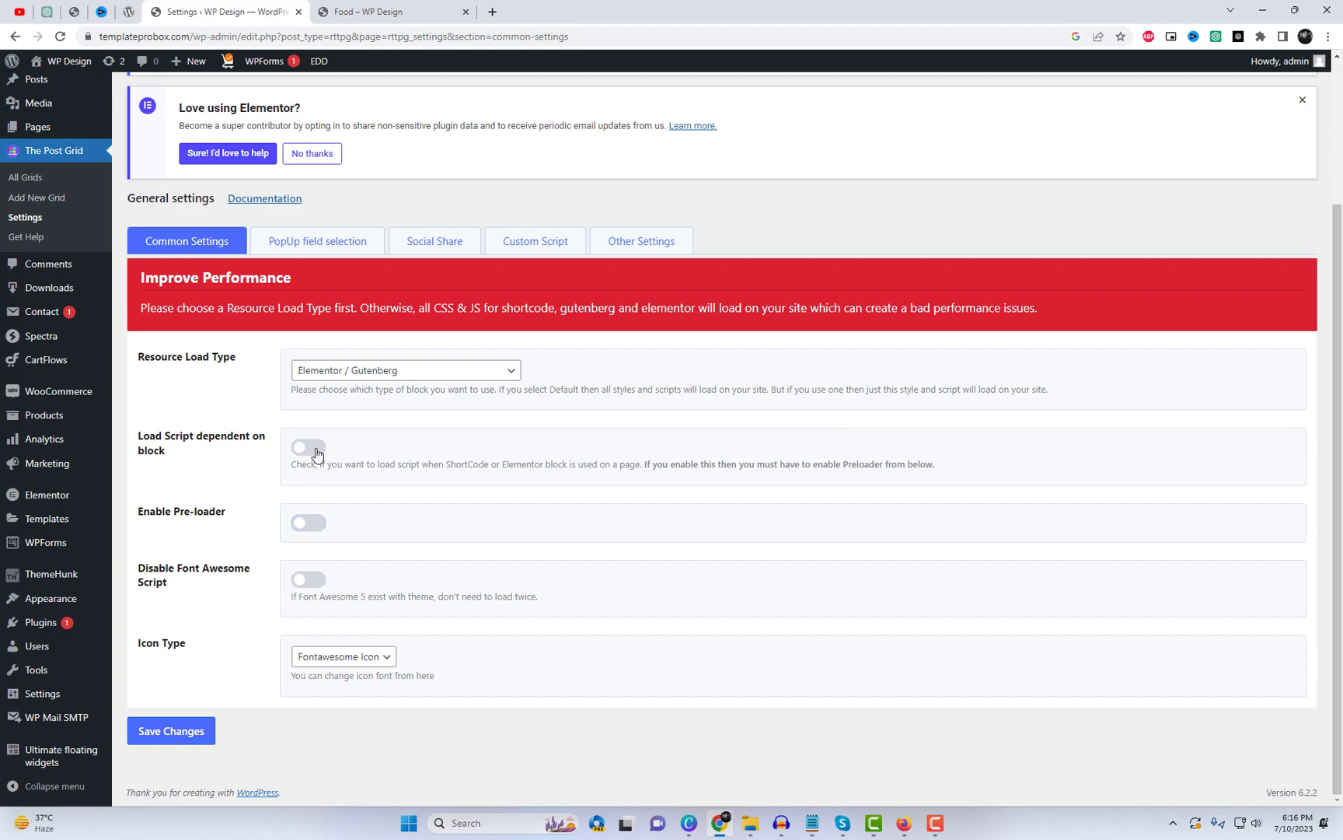
click(341, 658)
click(342, 674)
Step: Review the PopUp field selection, Social Share, Custom Script and Other Settings tabs
click(330, 249)
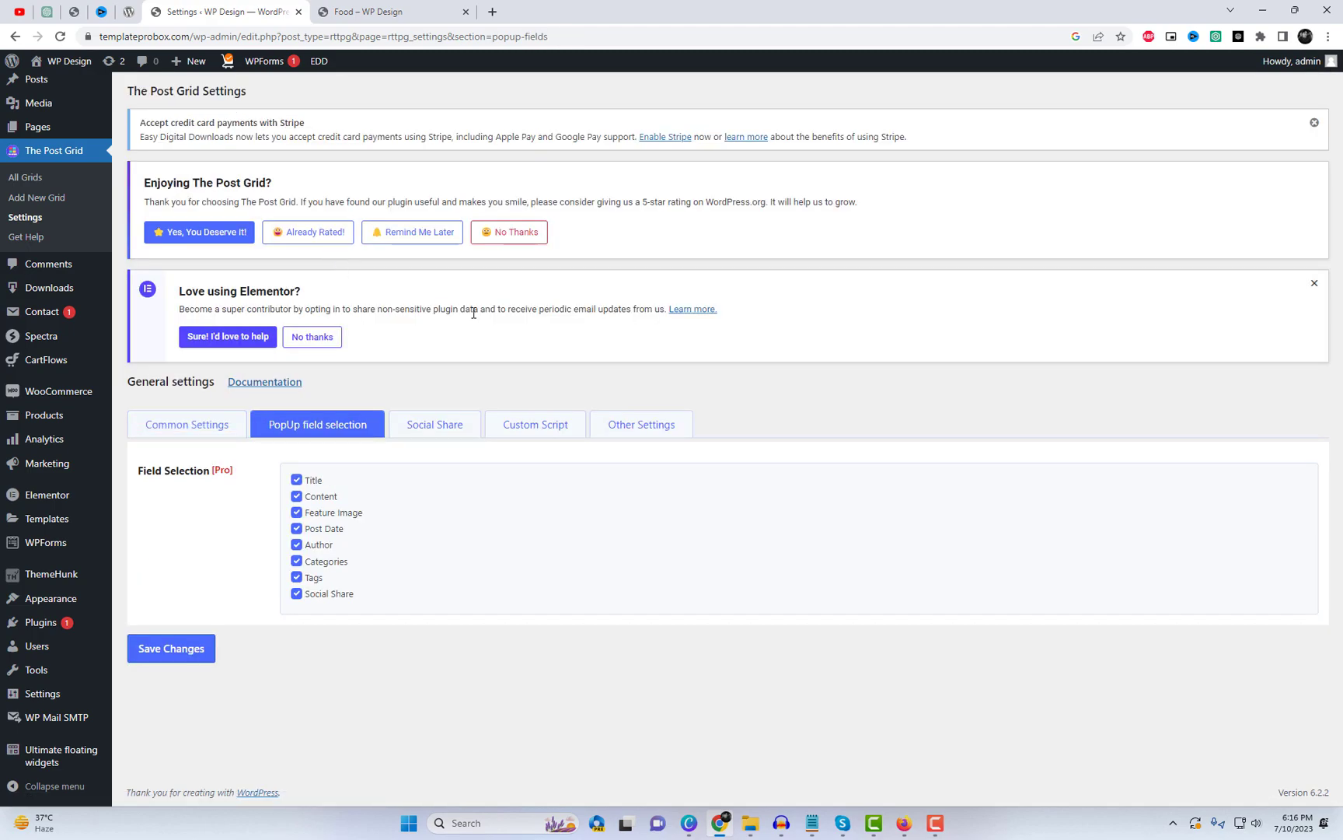
click(447, 426)
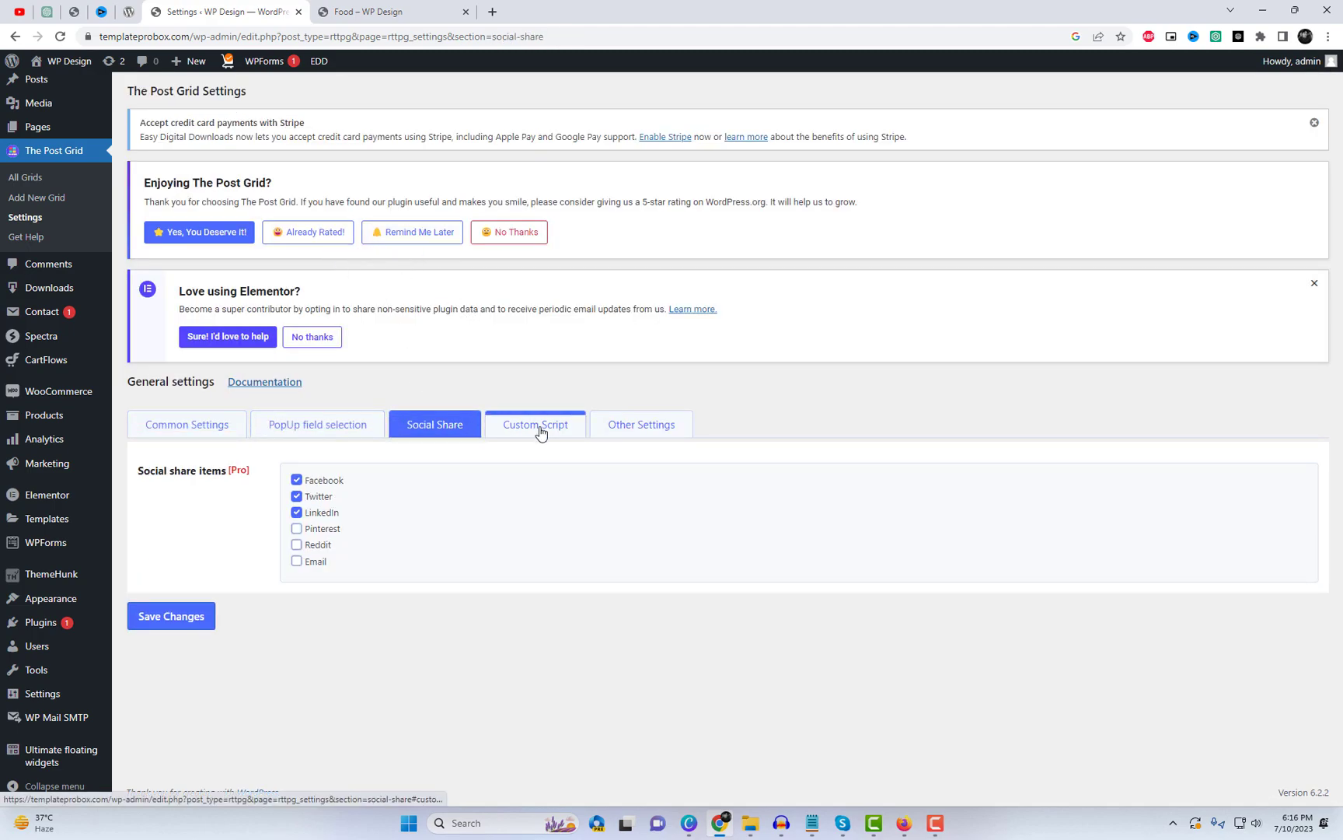
click(575, 429)
click(618, 426)
scroll(603, 464, down, 4)
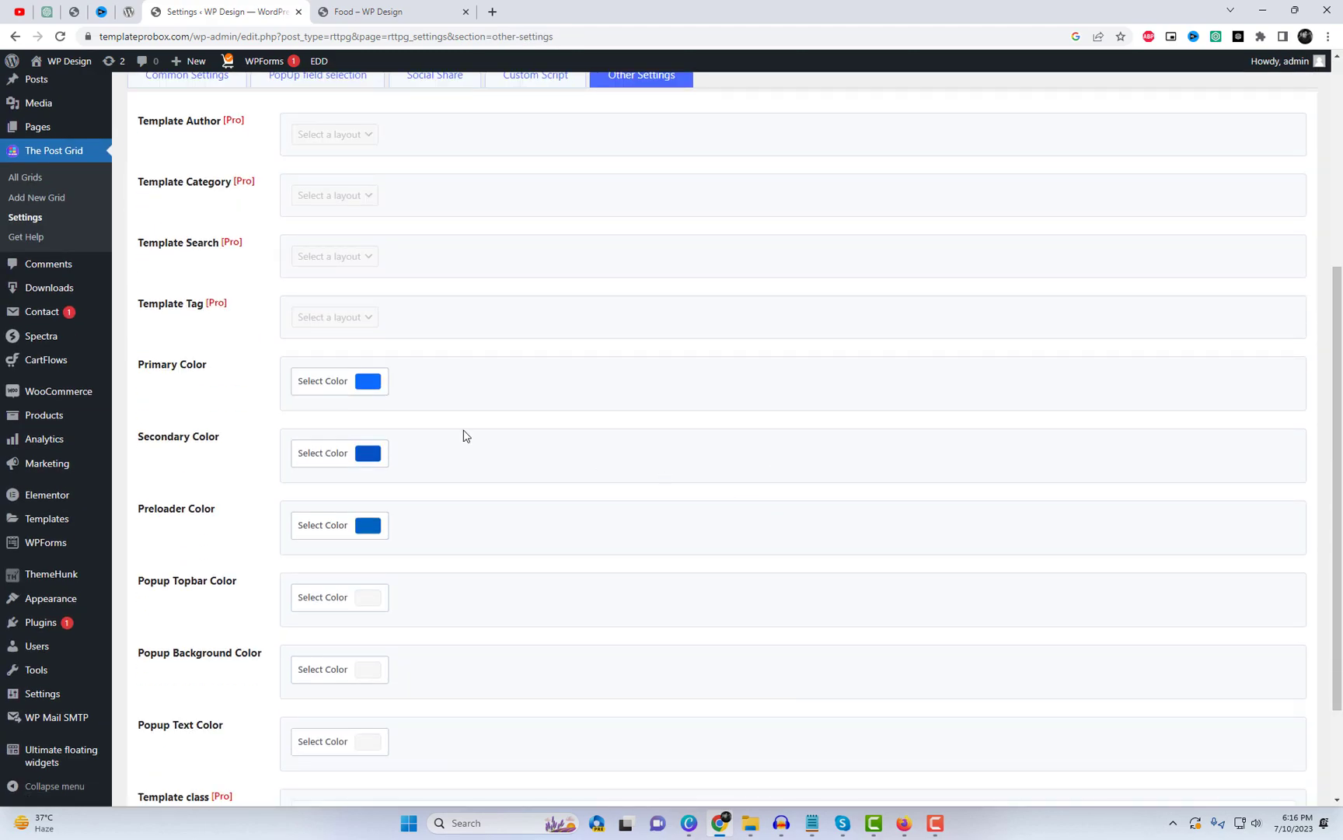
scroll(292, 407, up, 3)
mouse_move(46, 196)
right_click(138, 218)
Step: Create a new page titled 'Blog Layouts' and open it in Elementor
click(181, 227)
click(560, 12)
text(Blog Layouts)
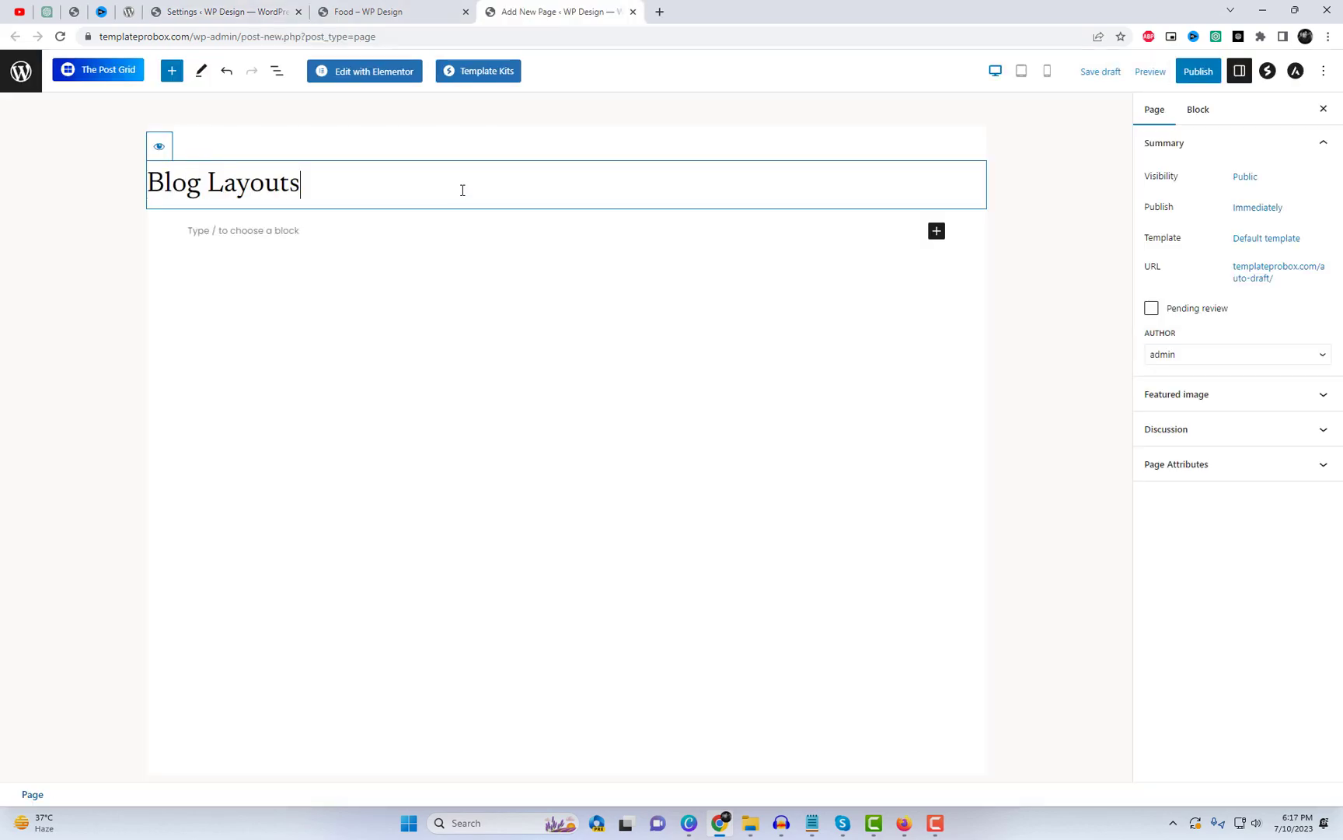
click(362, 72)
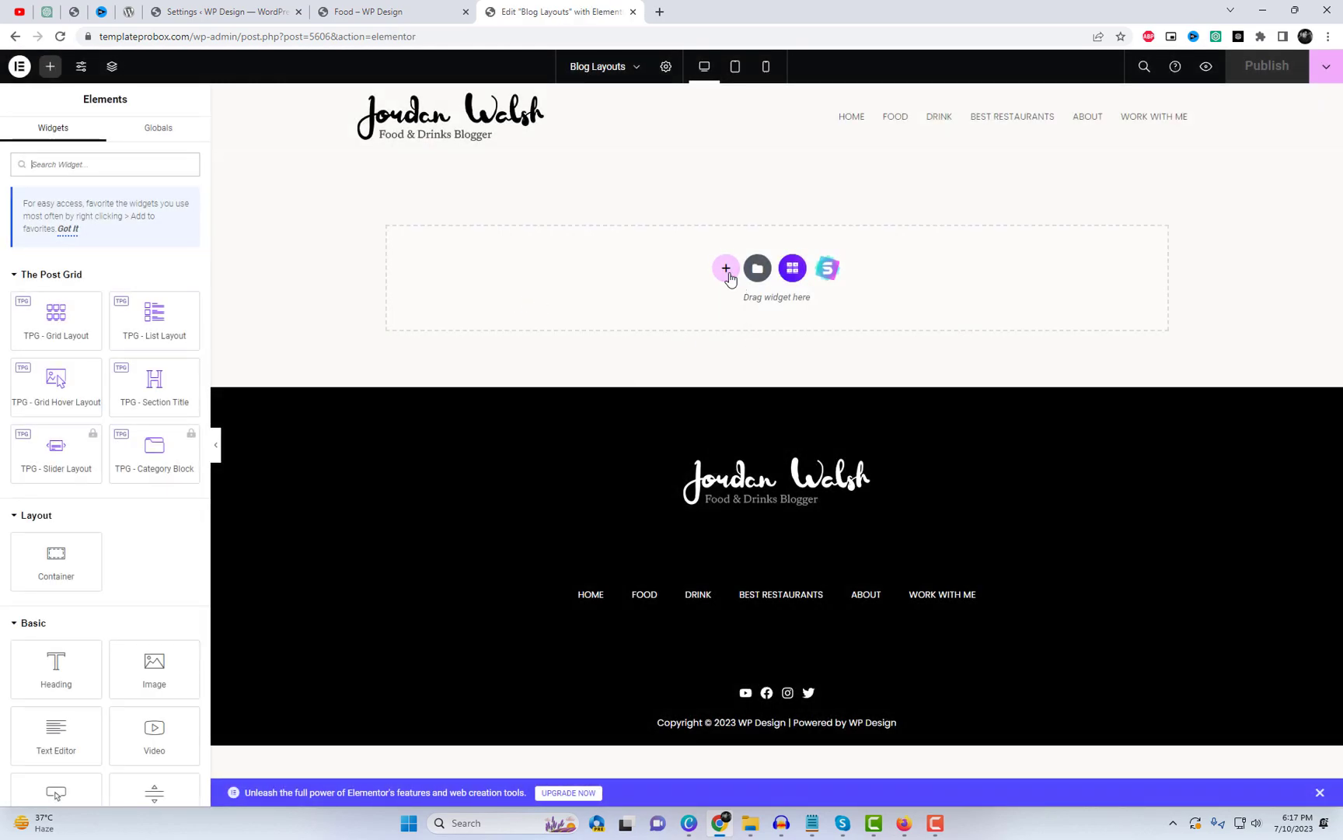
Step: Add a single-column Flexbox container and place a TPG - Grid Layout widget in it
click(726, 269)
click(747, 330)
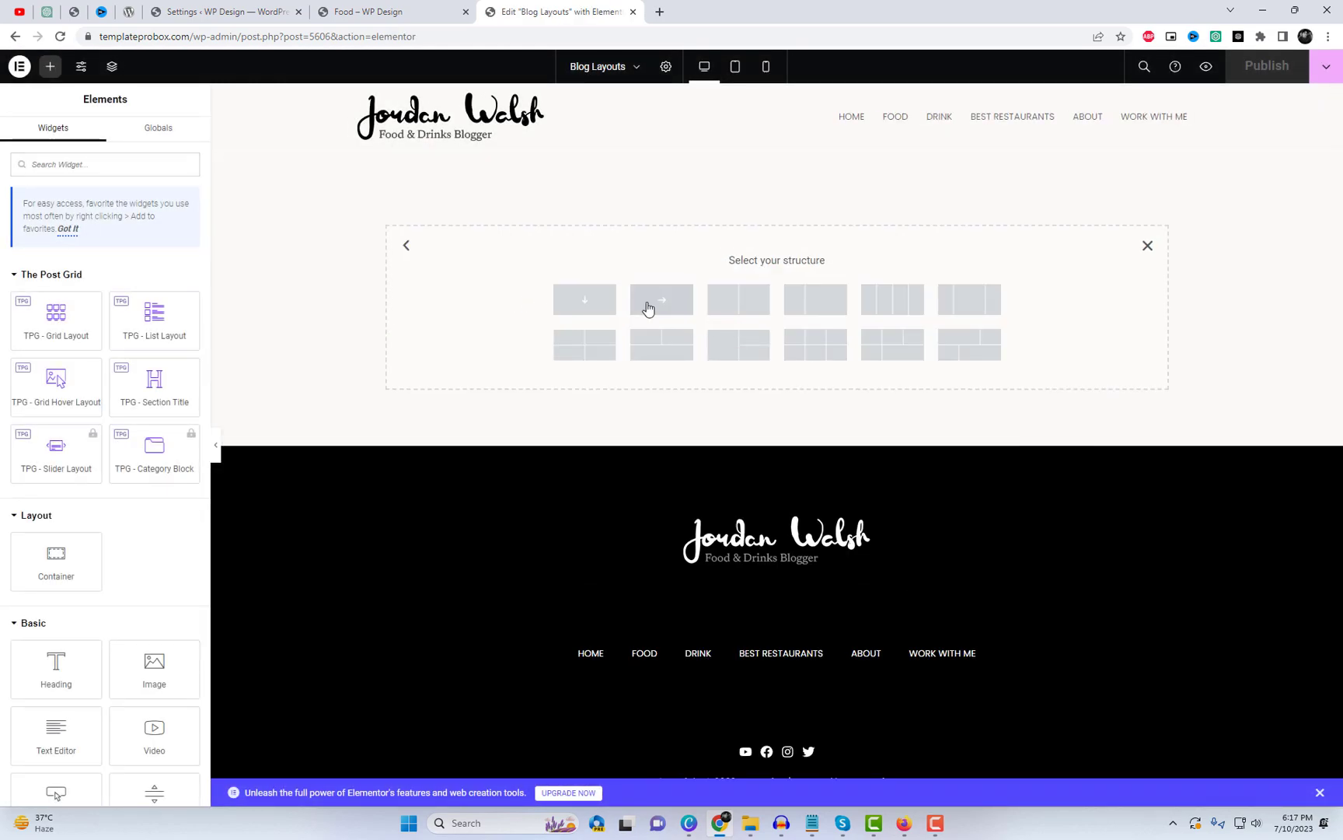
click(579, 304)
click(770, 194)
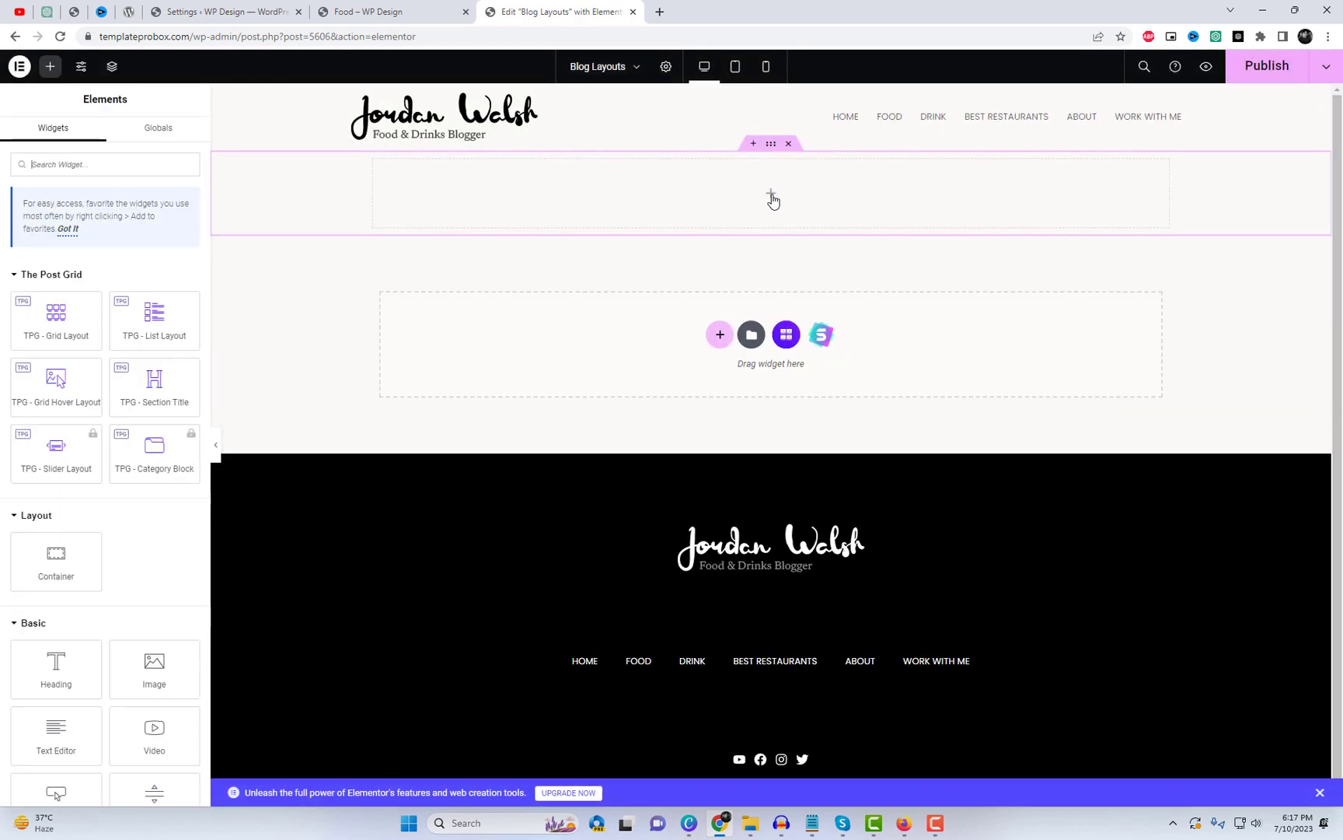
drag(60, 324, 684, 193)
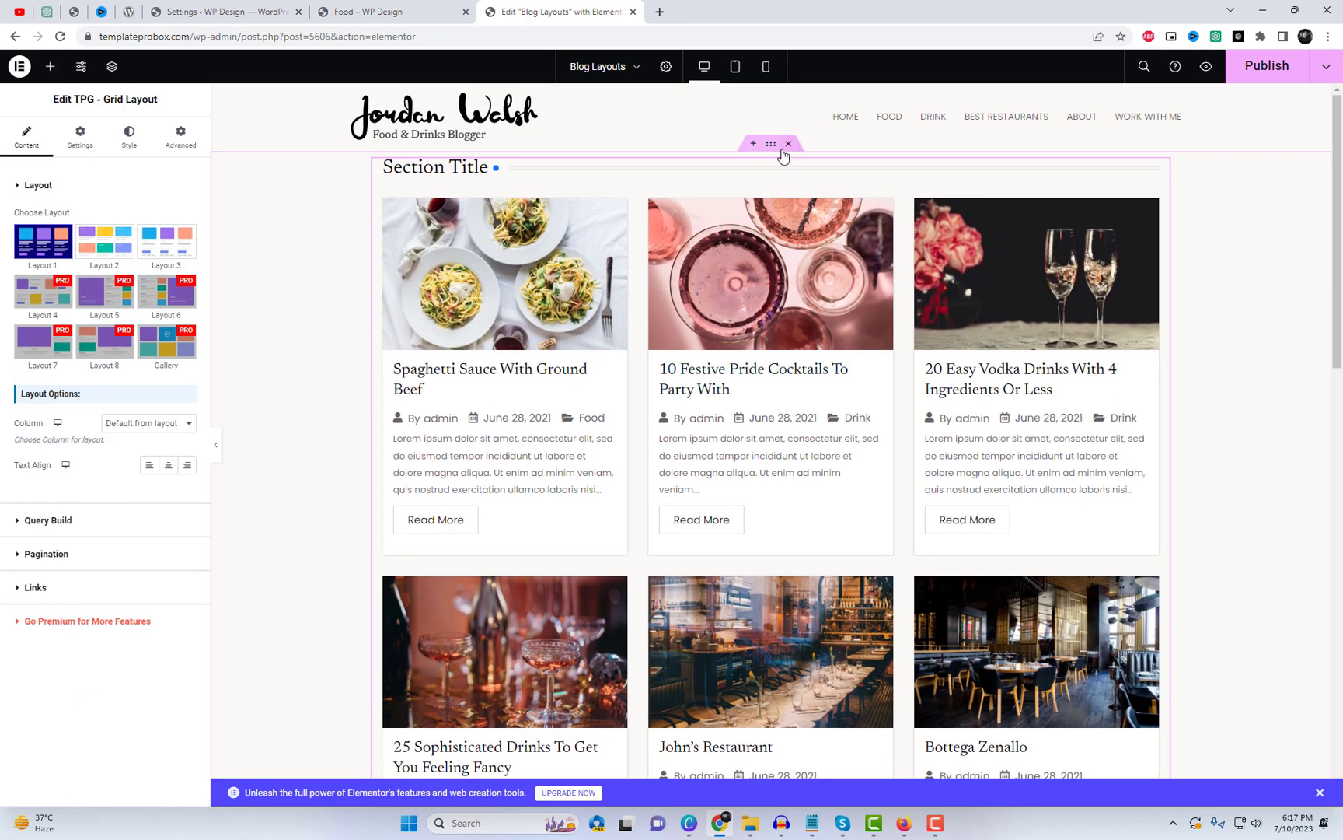
Step: Give the container a 50 px top margin under Advanced spacing
click(325, 170)
click(171, 136)
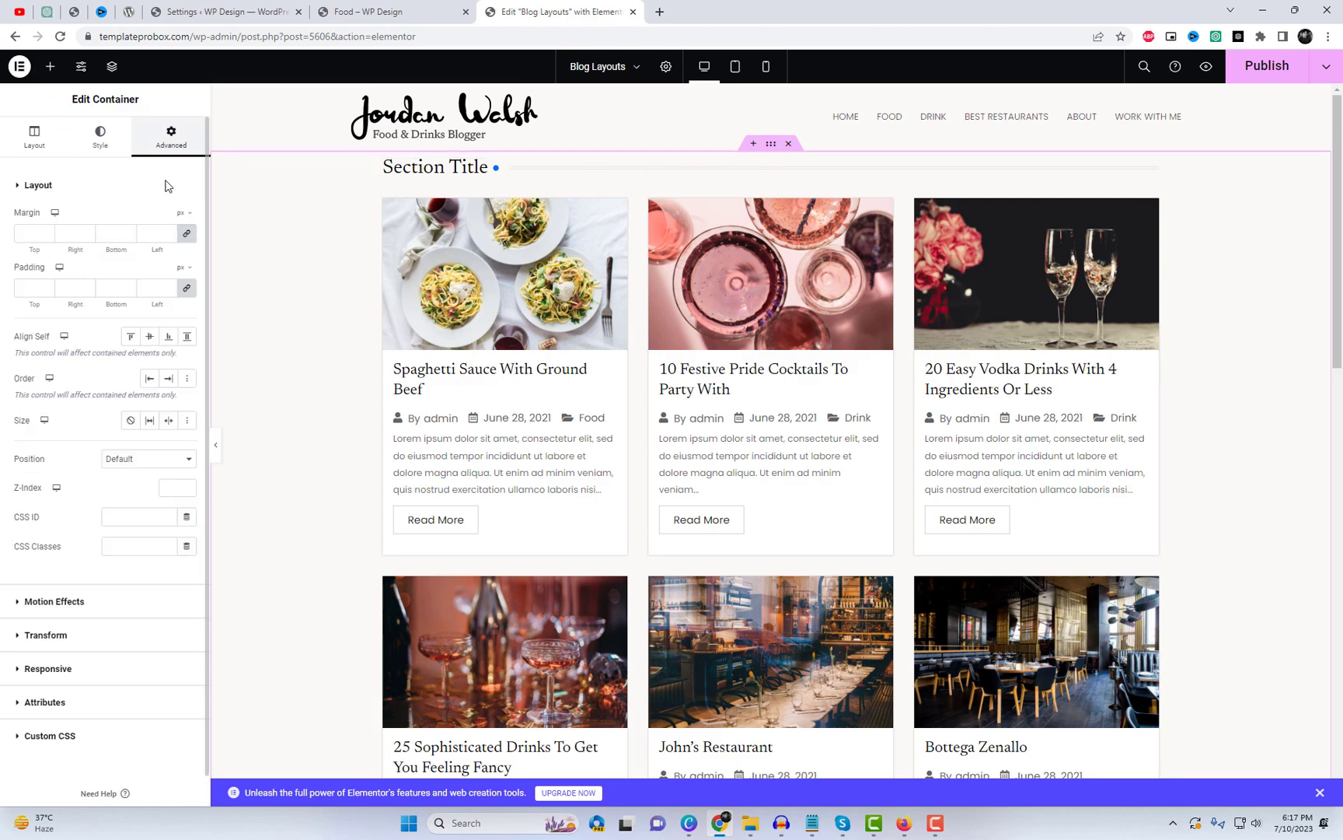
click(34, 234)
text(1)
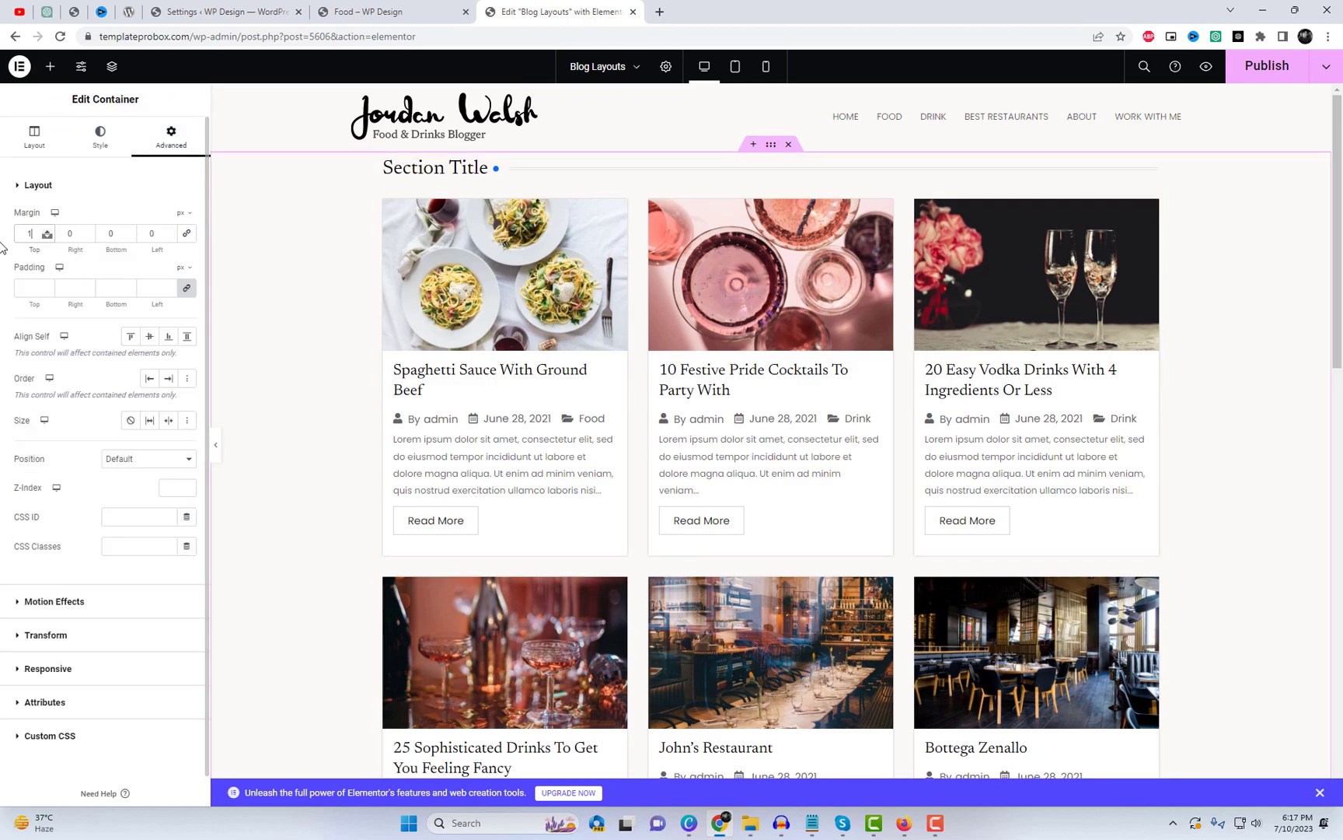
text(50)
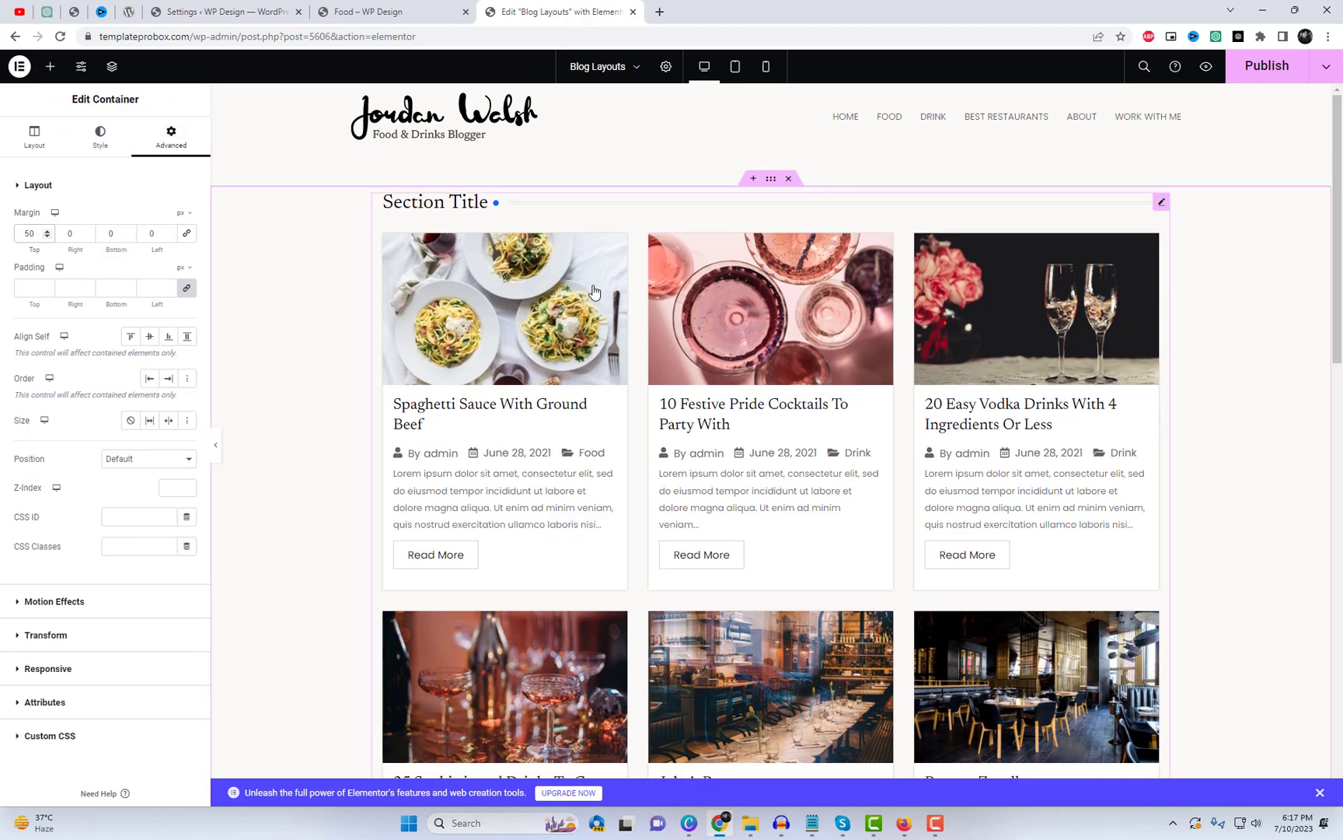
scroll(978, 376, down, 1)
scroll(978, 376, up, 1)
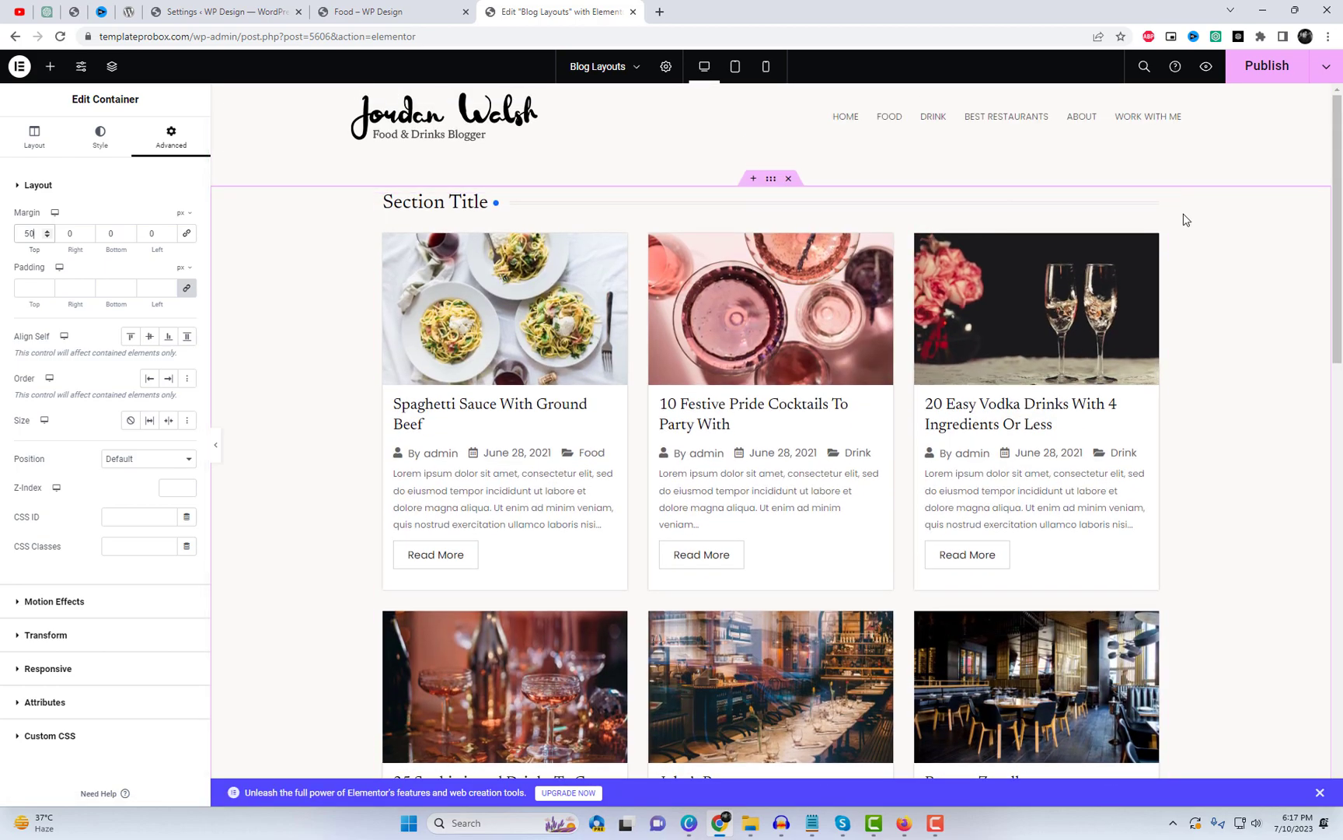
click(1160, 204)
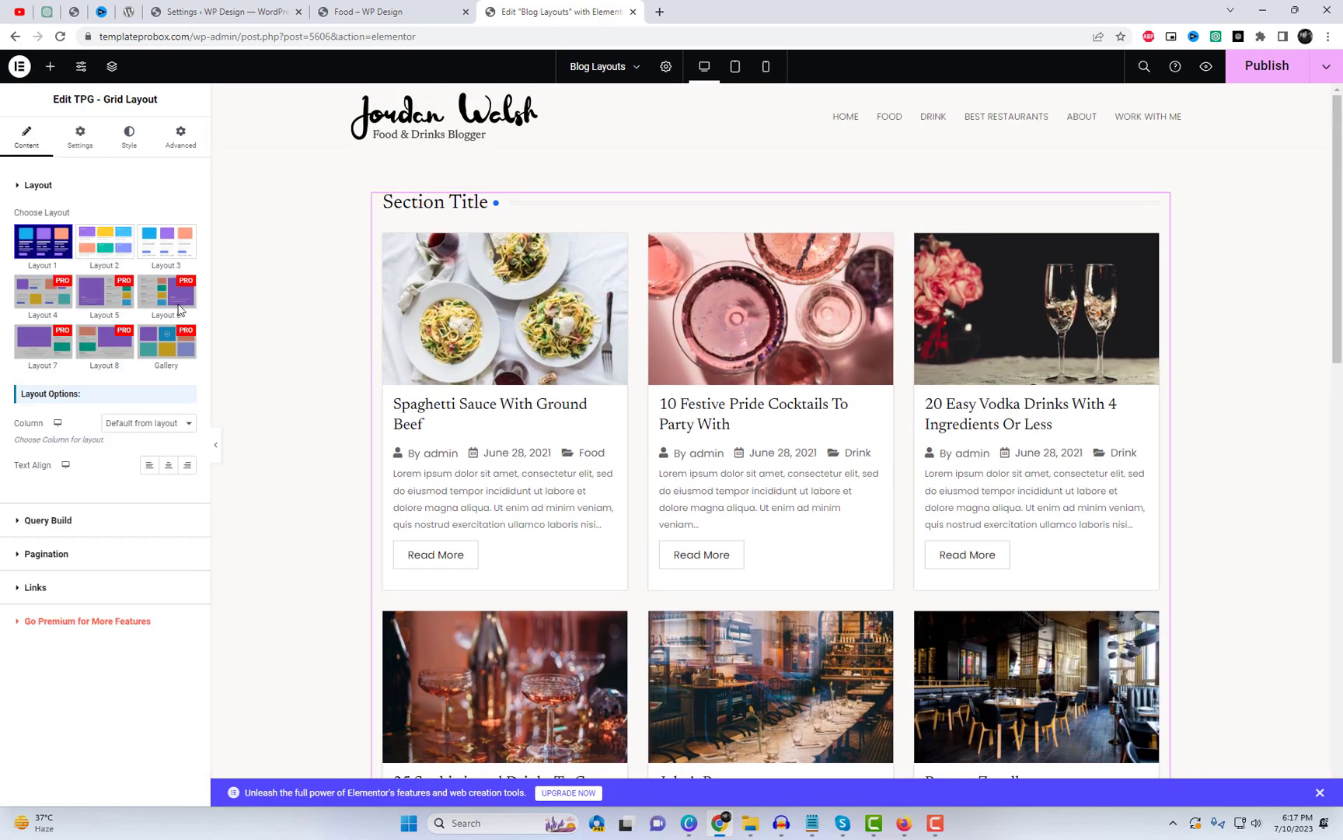
Step: Set the post grid's column count to 2 Columns
click(145, 431)
click(143, 455)
click(155, 429)
click(143, 474)
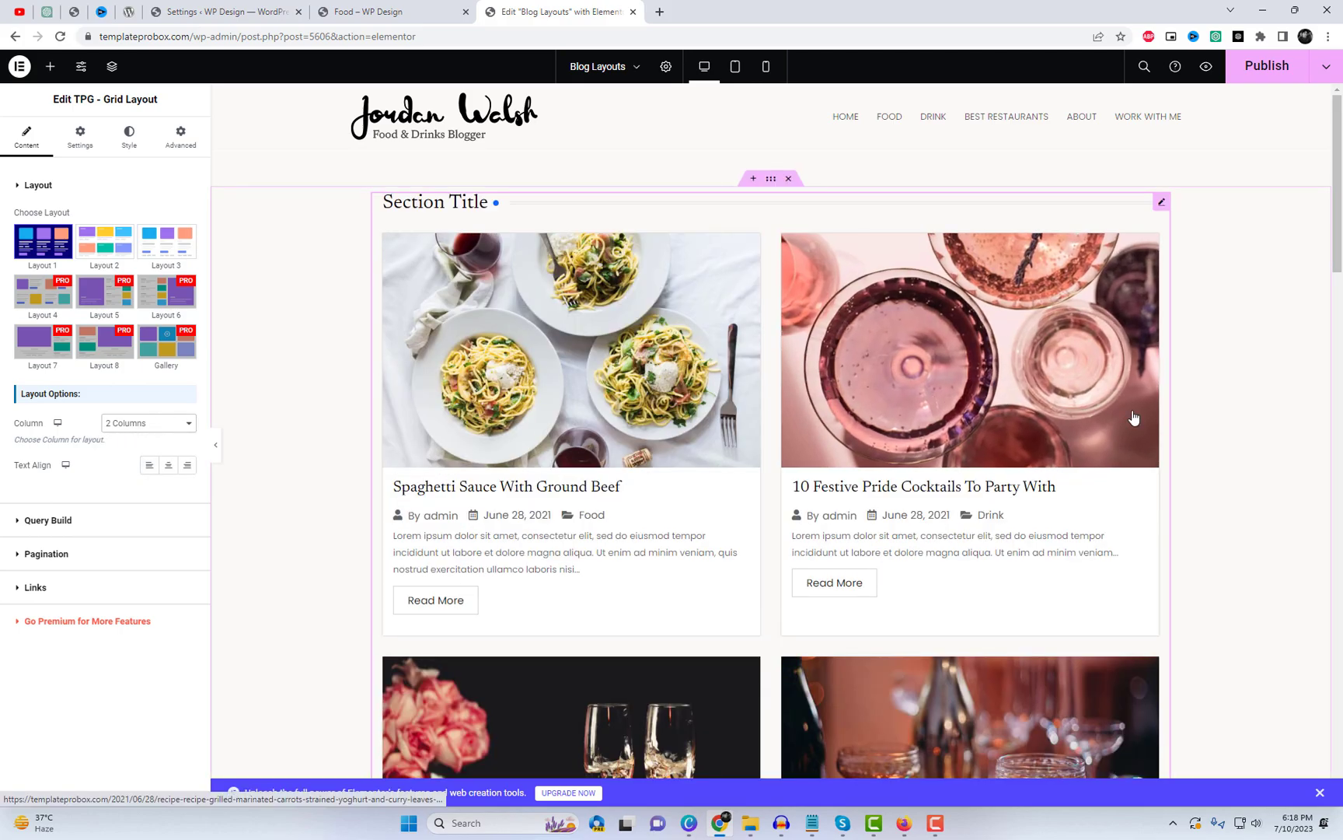
scroll(570, 517, down, 3)
scroll(668, 607, down, 3)
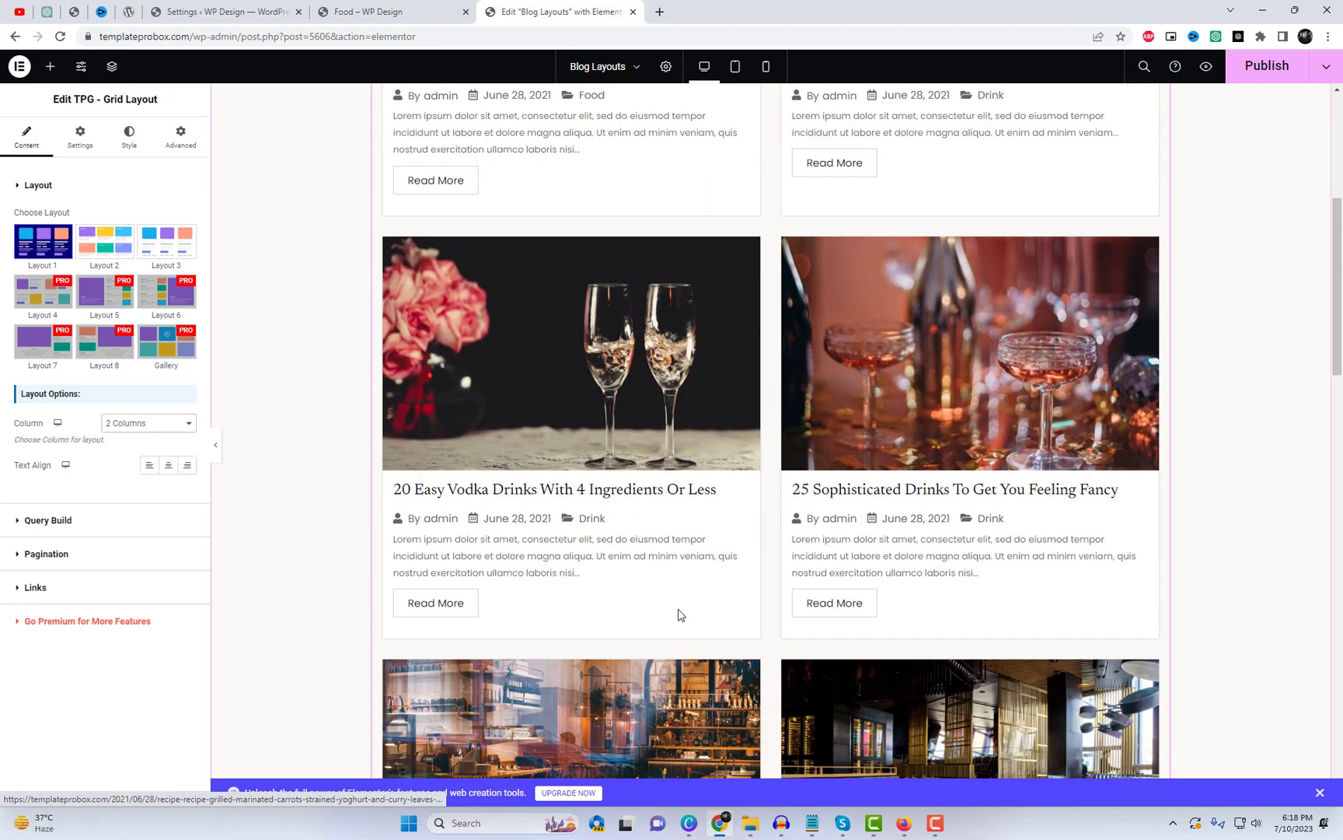
scroll(668, 611, up, 5)
Step: Switch the post grid layout to Layout 3
click(104, 241)
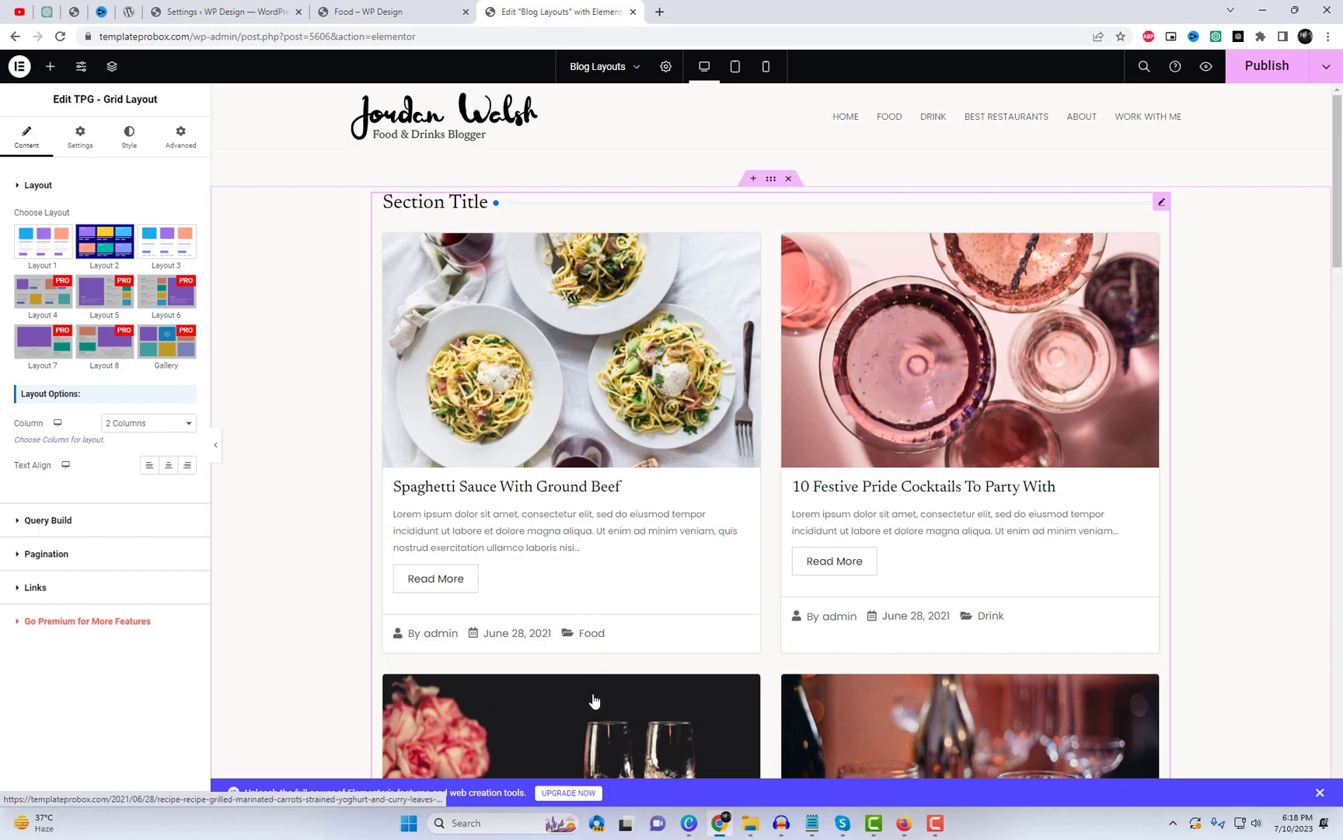
scroll(892, 696, down, 13)
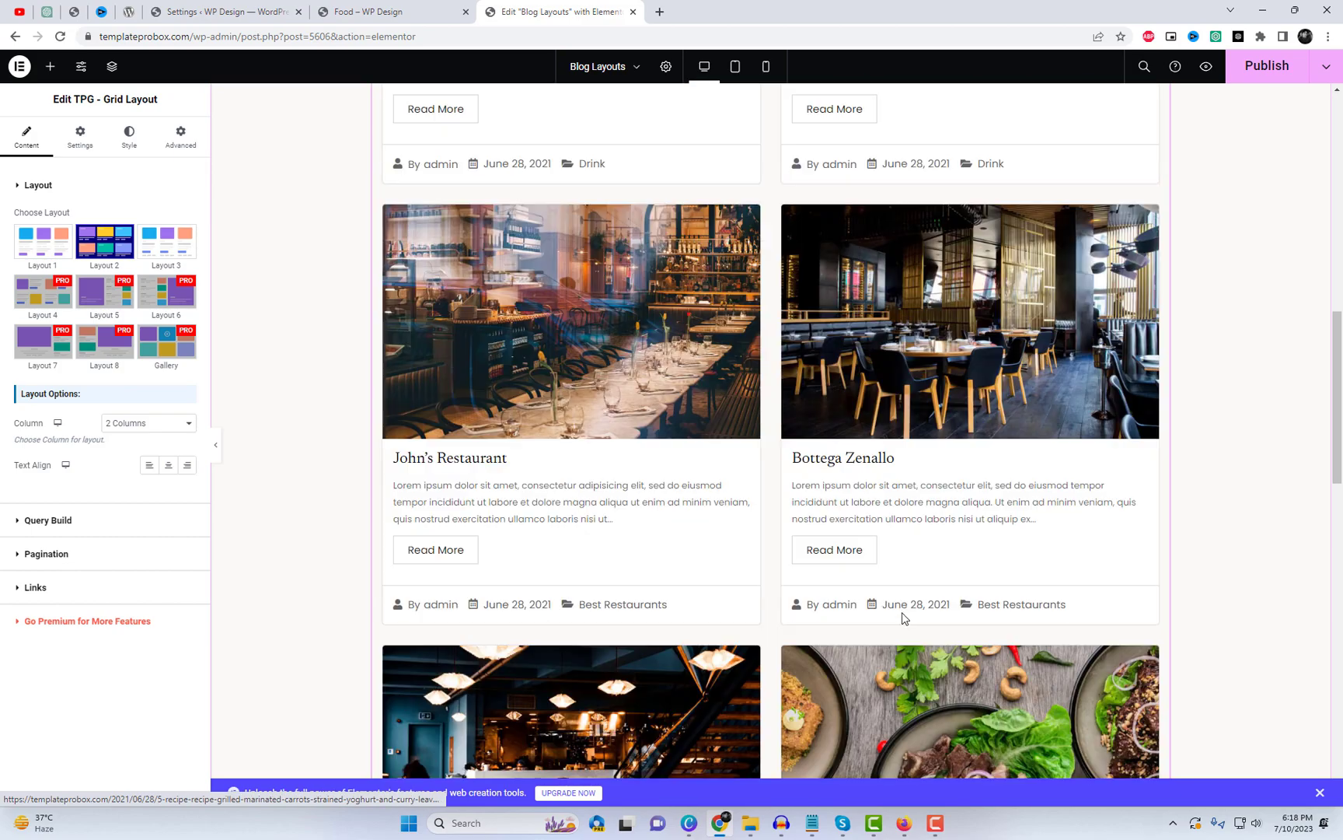
scroll(883, 618, down, 3)
scroll(777, 544, up, 10)
click(164, 242)
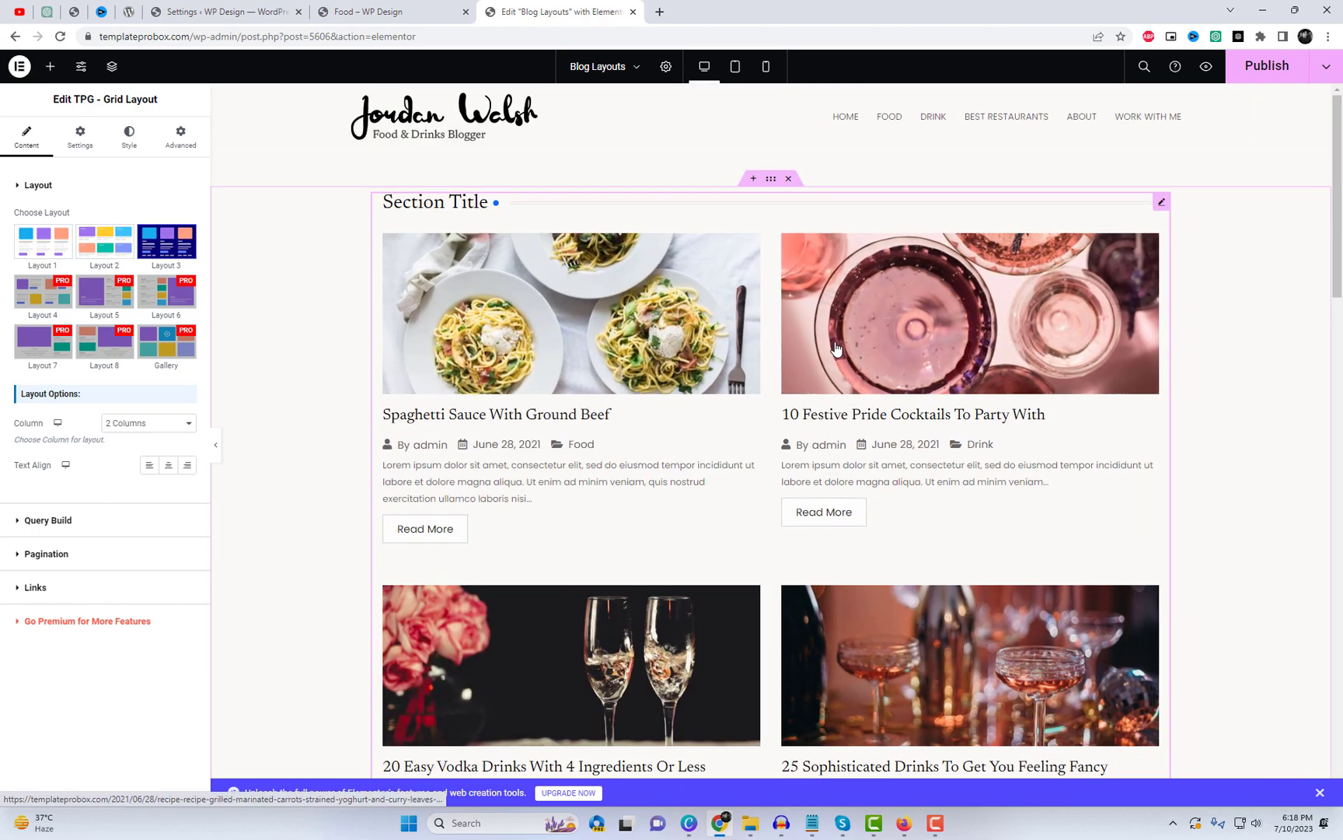
Step: Keep Posts as the source and filter the grid to the Drink category
click(49, 520)
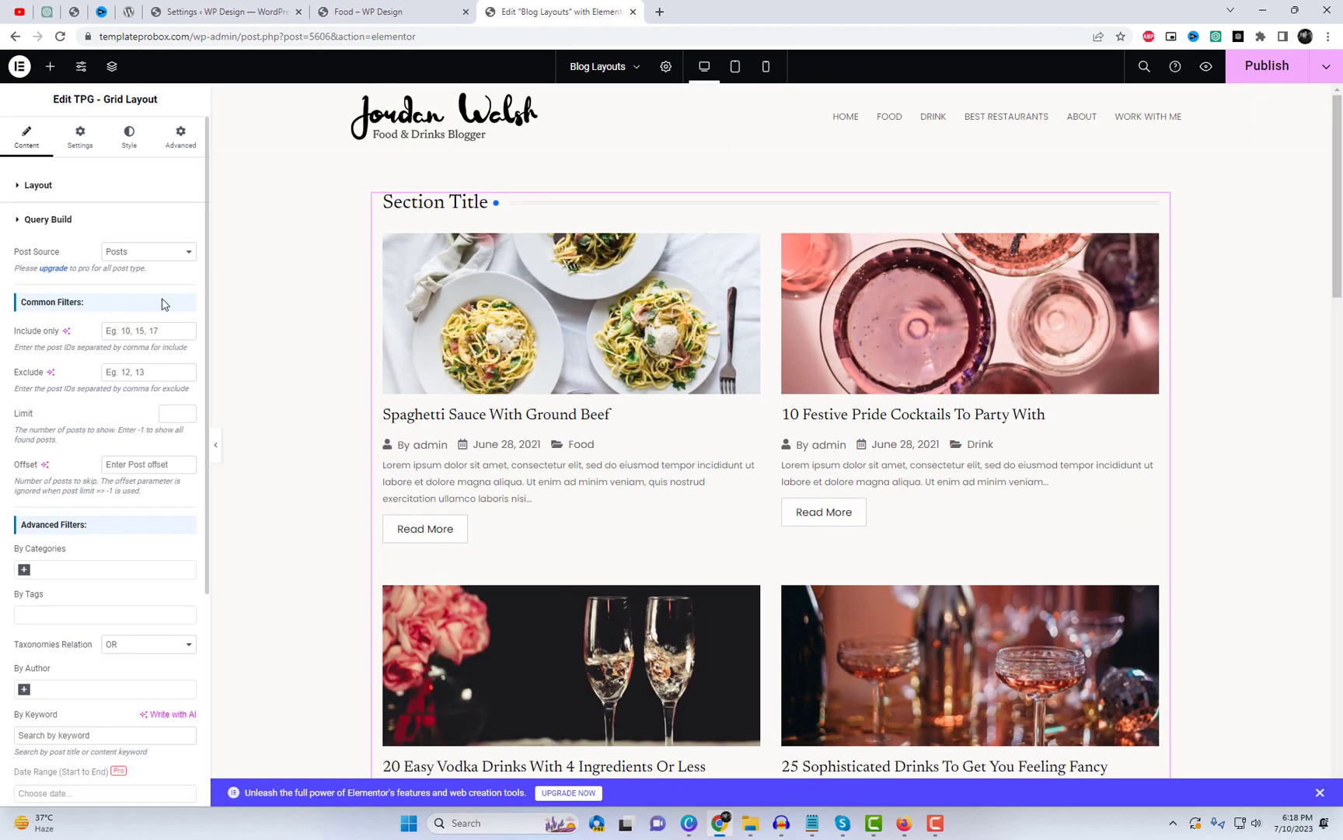
click(150, 259)
click(132, 272)
scroll(108, 555, down, 2)
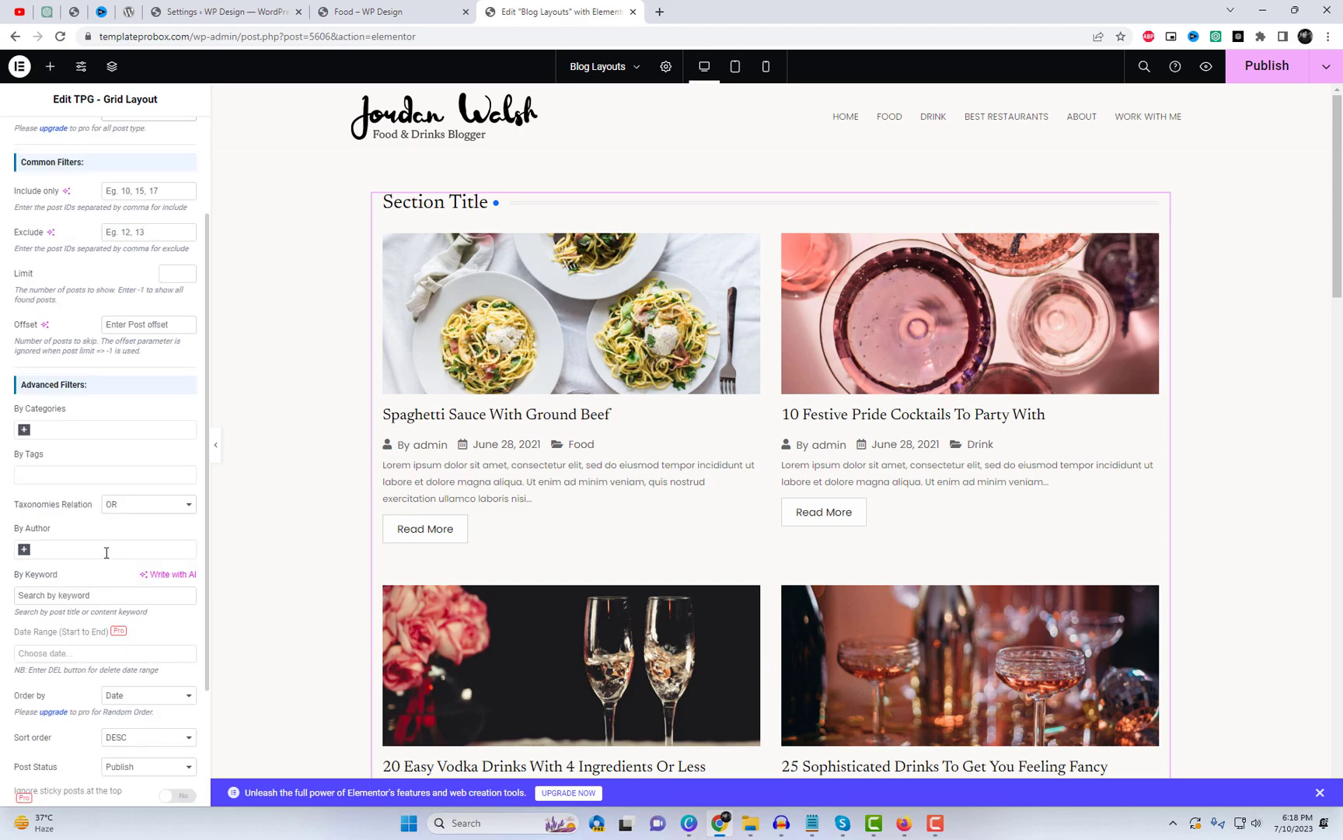
click(84, 429)
click(54, 464)
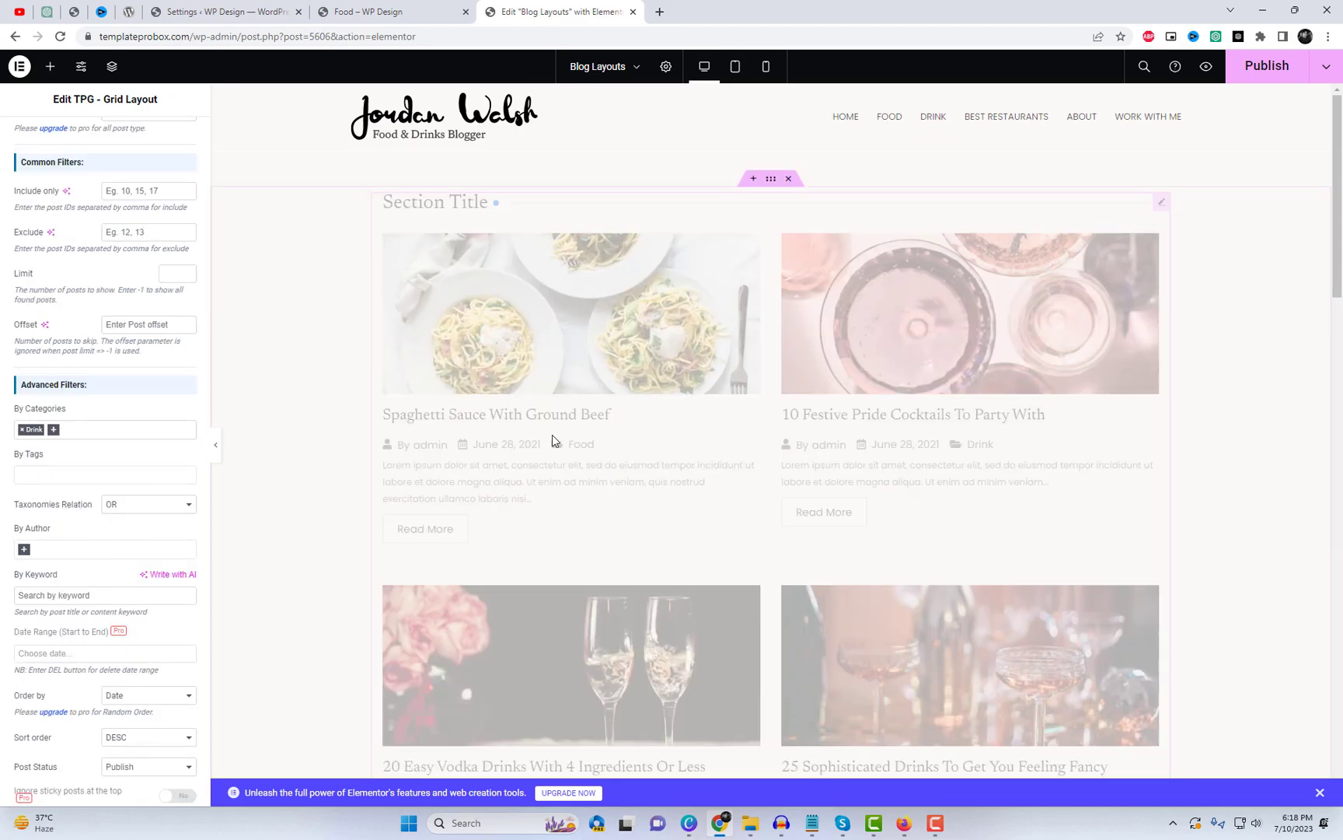
scroll(113, 306, up, 2)
click(101, 201)
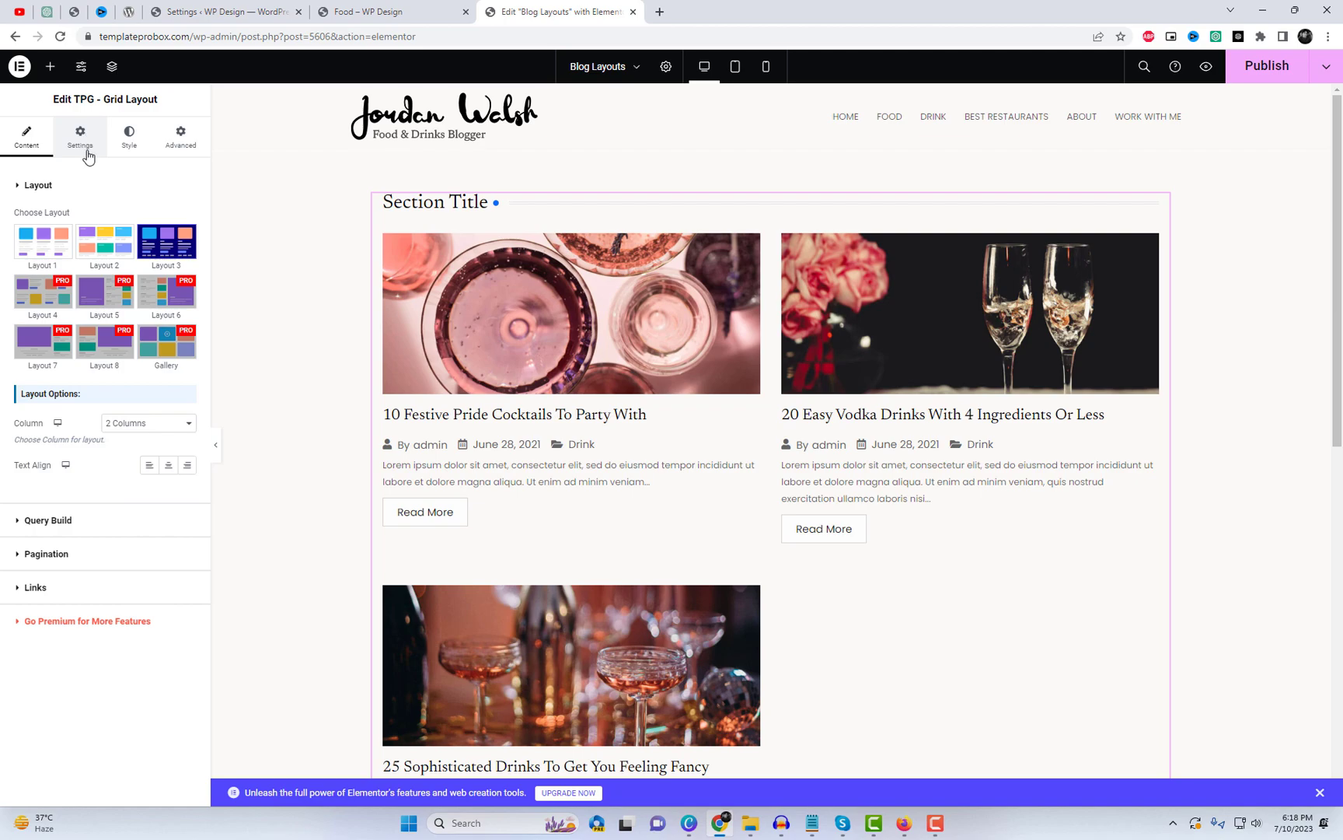
Step: Switch Show Pagination to Show in the grid's Pagination settings
click(112, 532)
scroll(159, 544, down, 4)
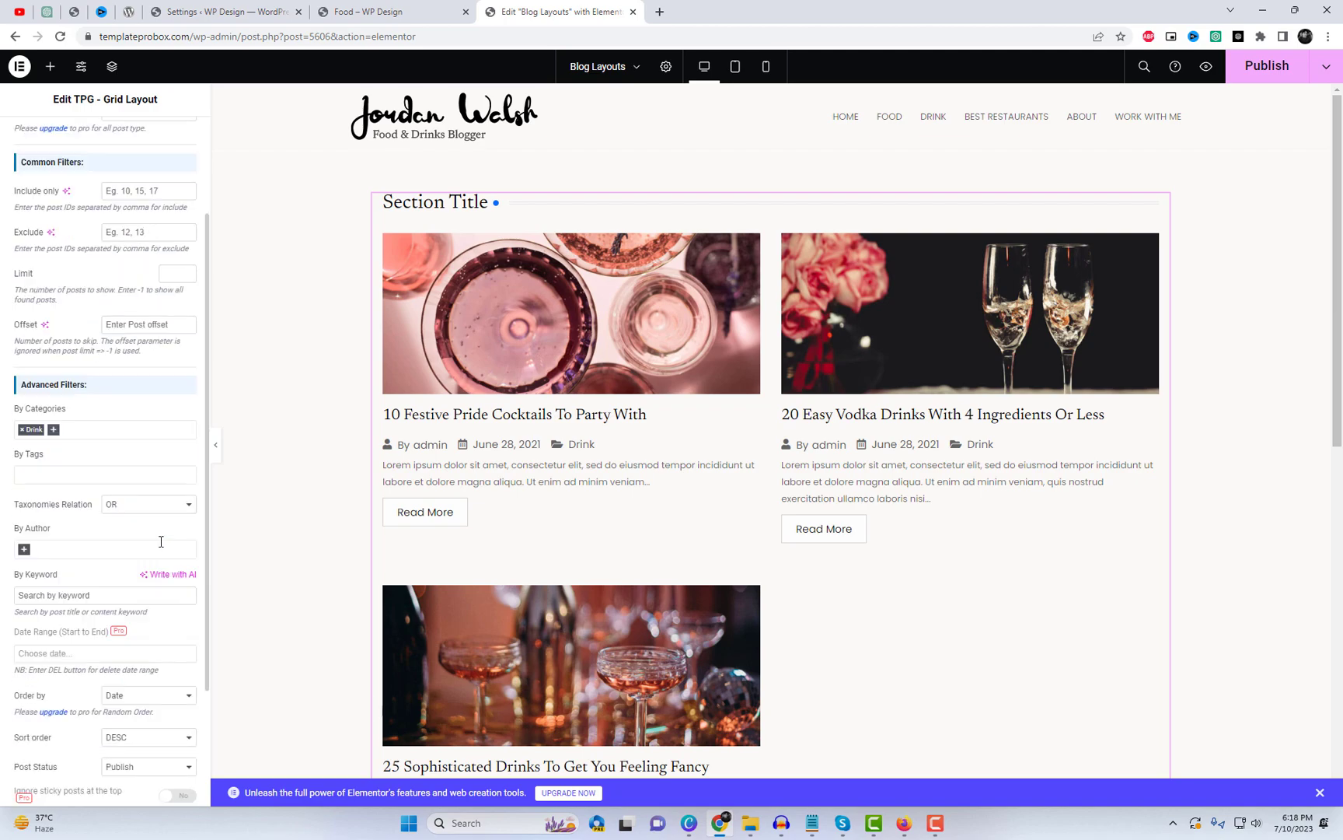
scroll(76, 714, down, 1)
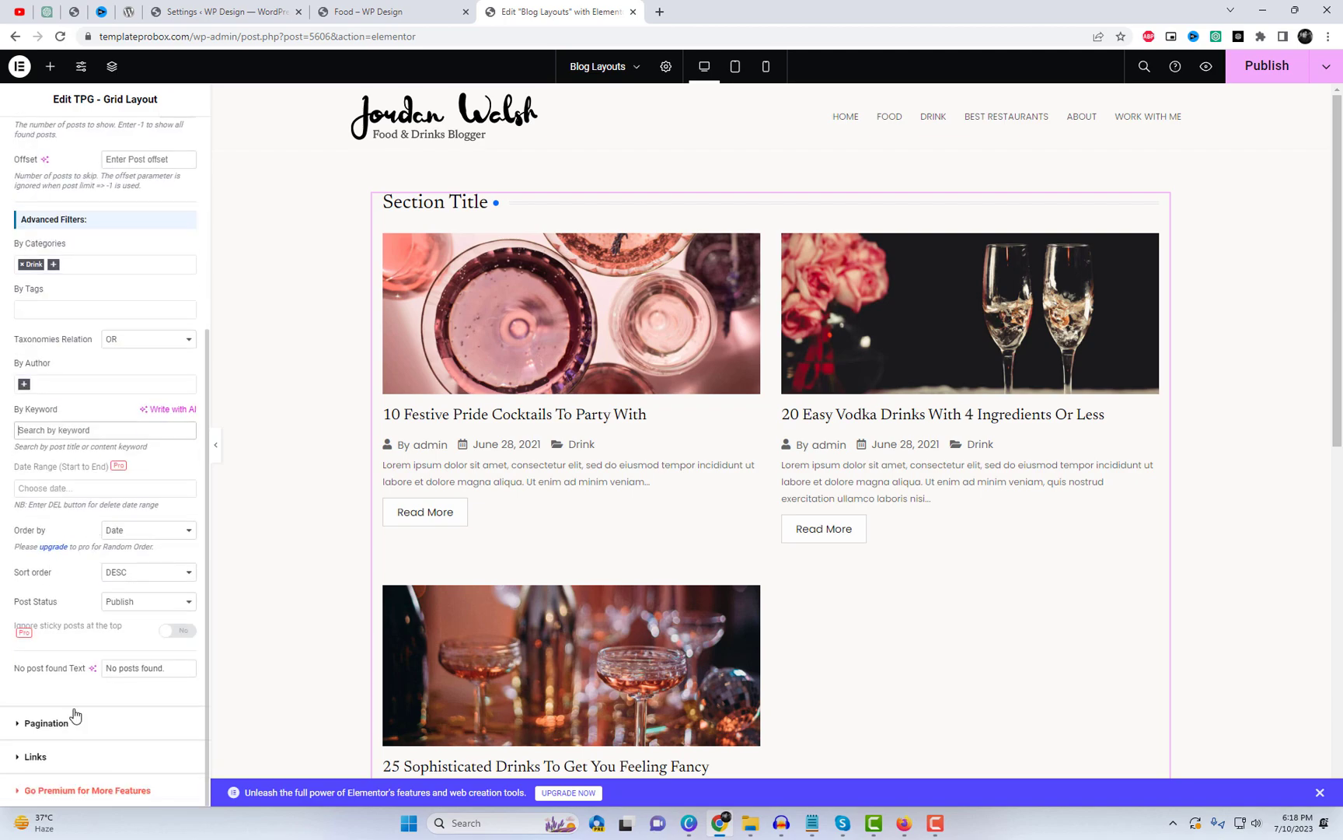
click(95, 723)
click(187, 285)
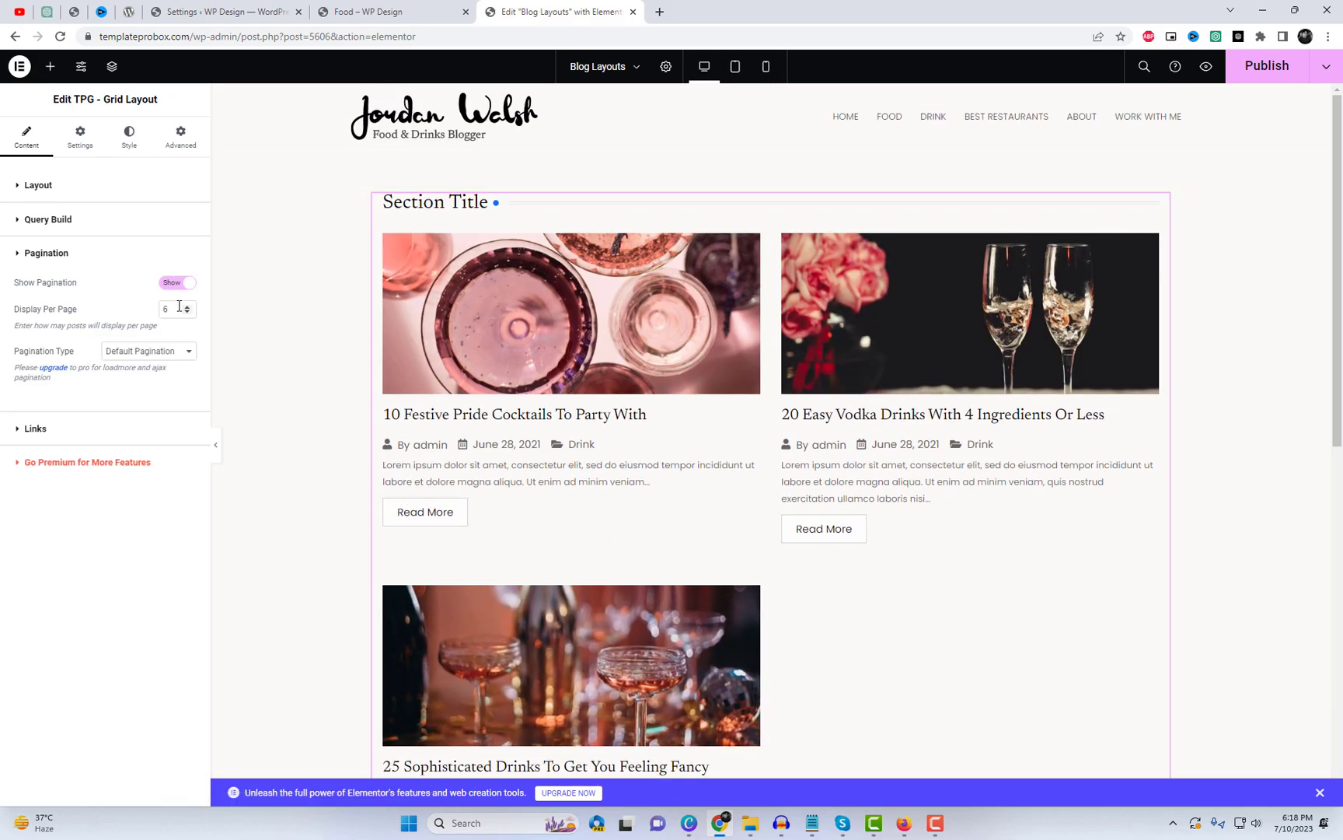
Step: Set the Drink post grid to 3 Columns
text(2)
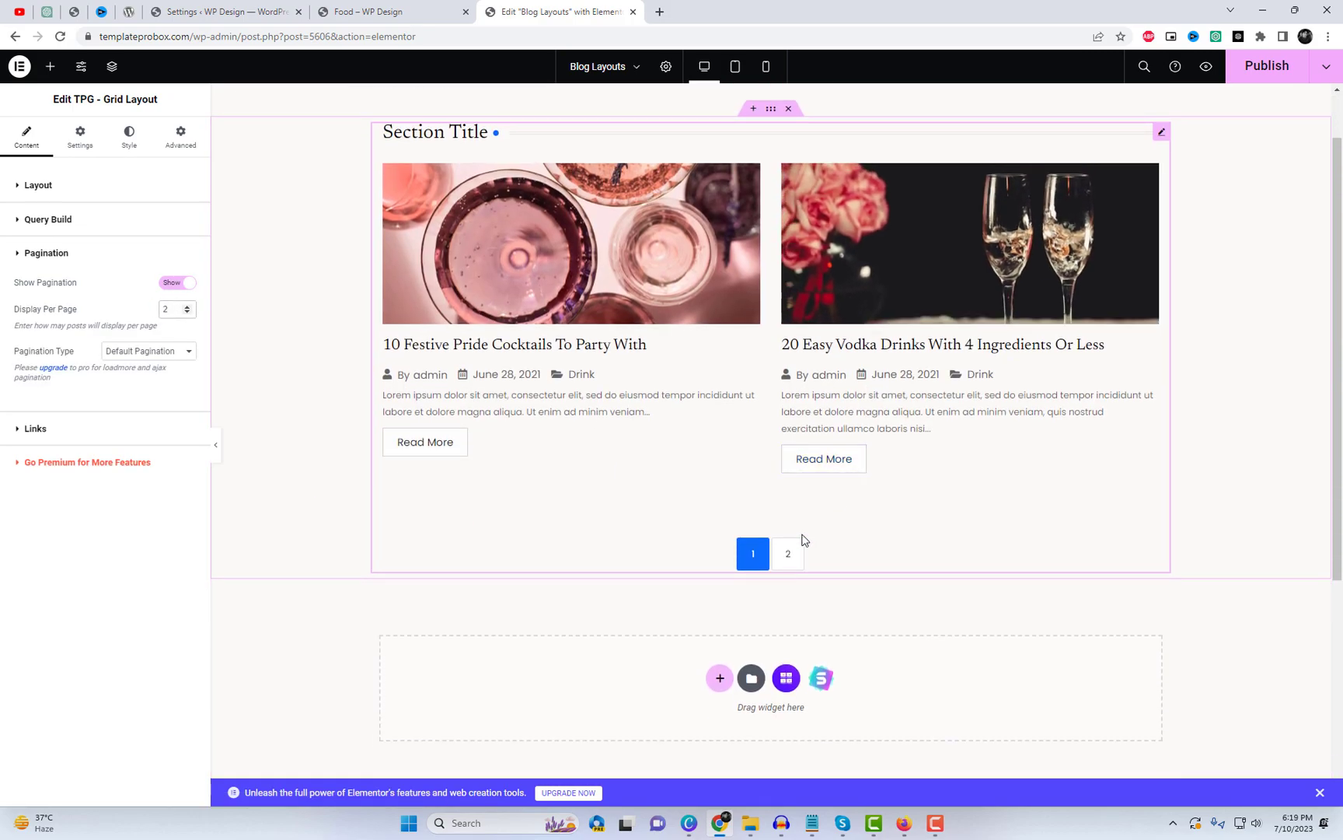
text(3)
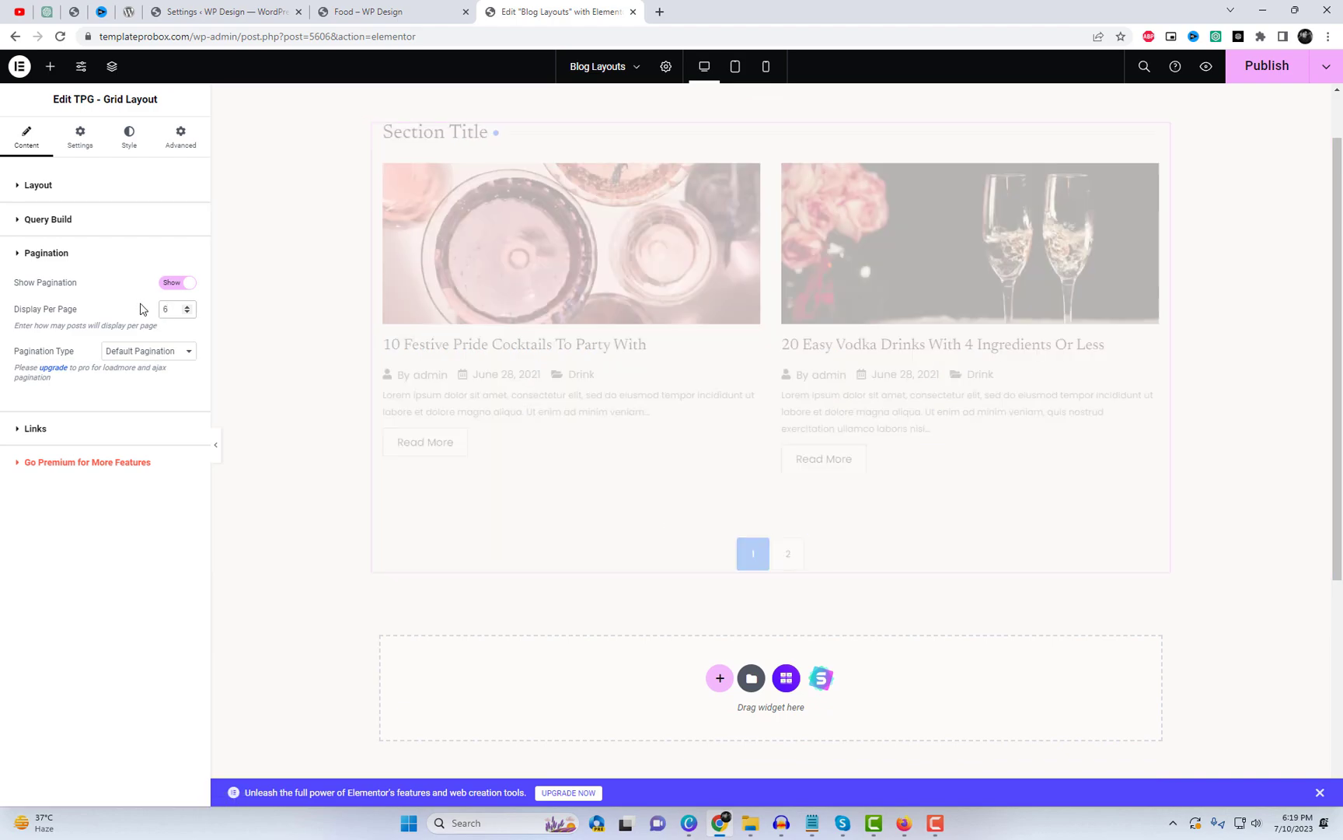
click(129, 186)
click(147, 423)
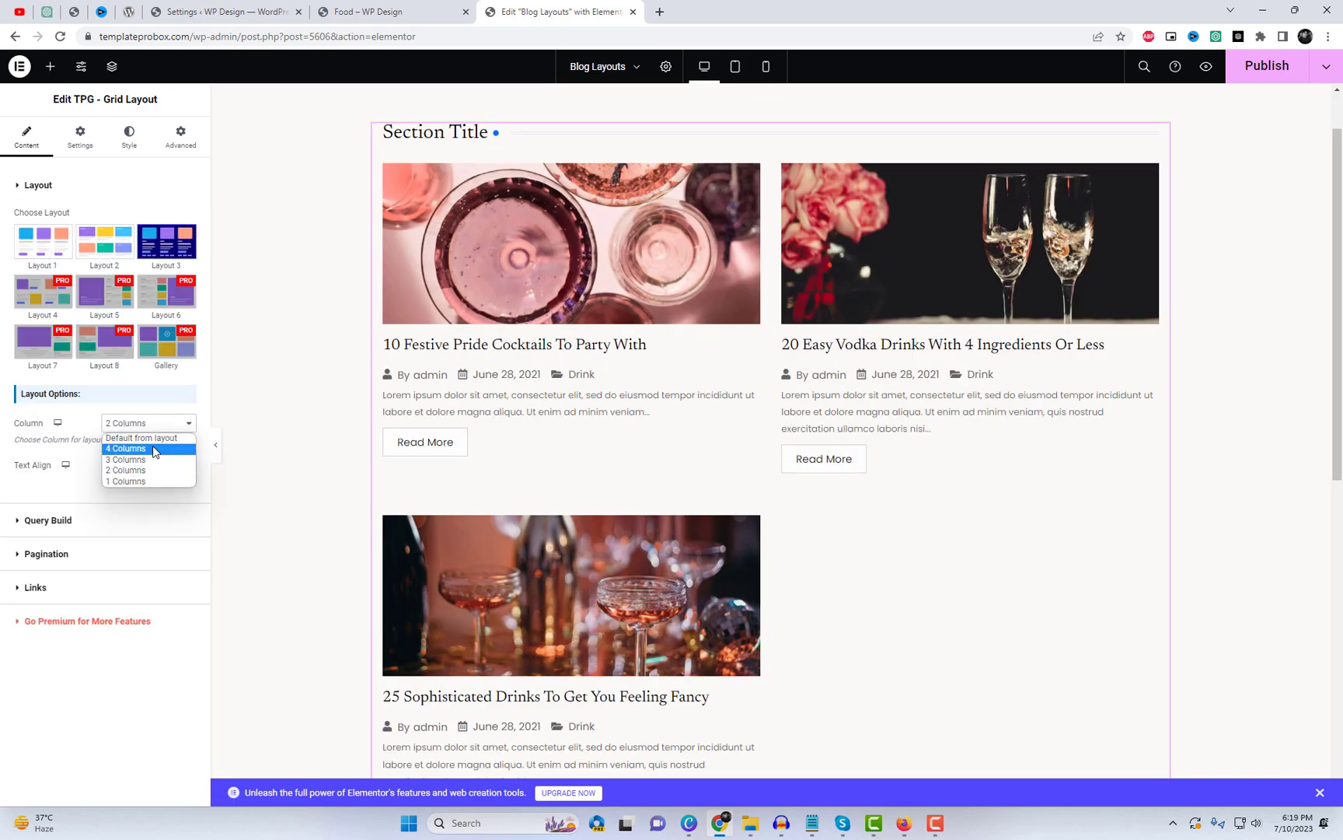
click(124, 460)
scroll(904, 550, up, 1)
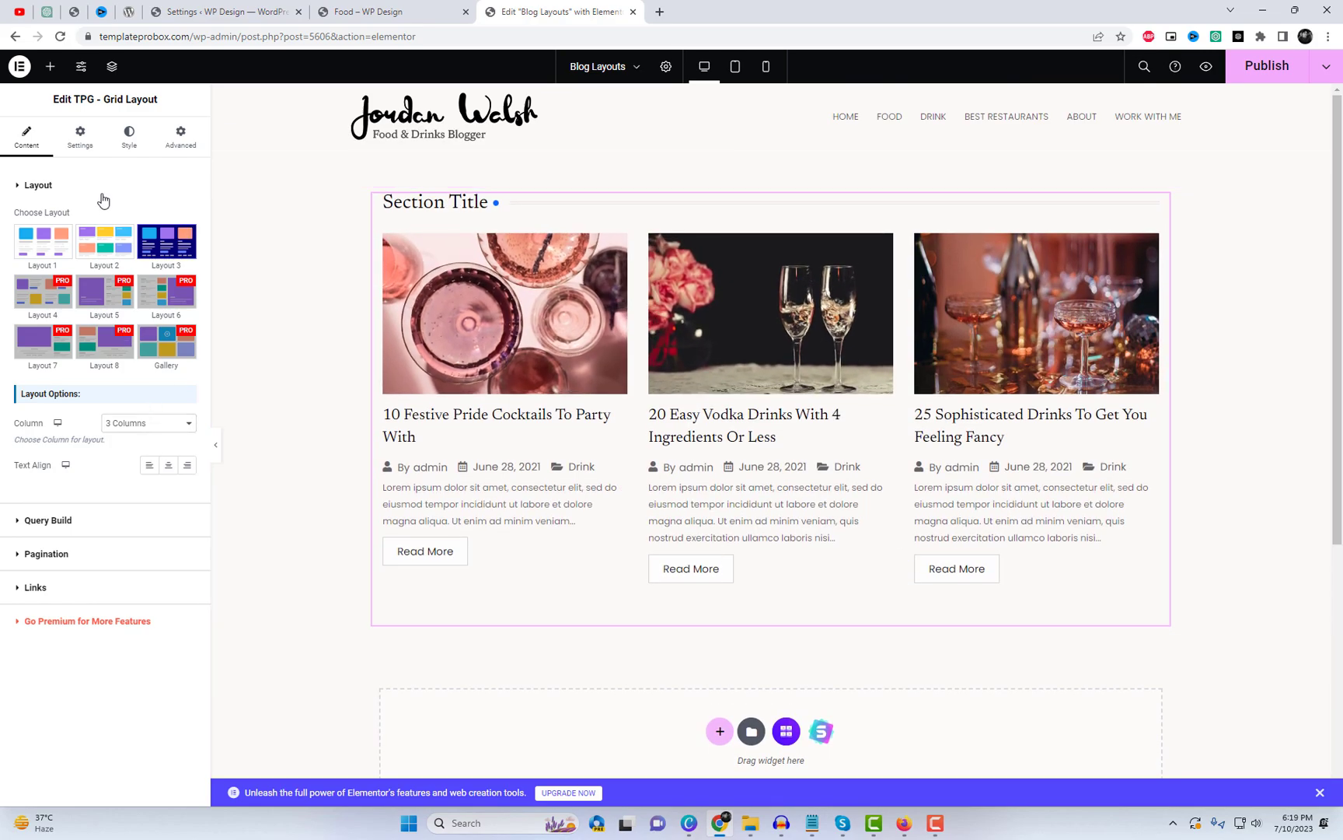
Step: Apply the Style 2 - BG & Border section title style
click(83, 146)
click(141, 567)
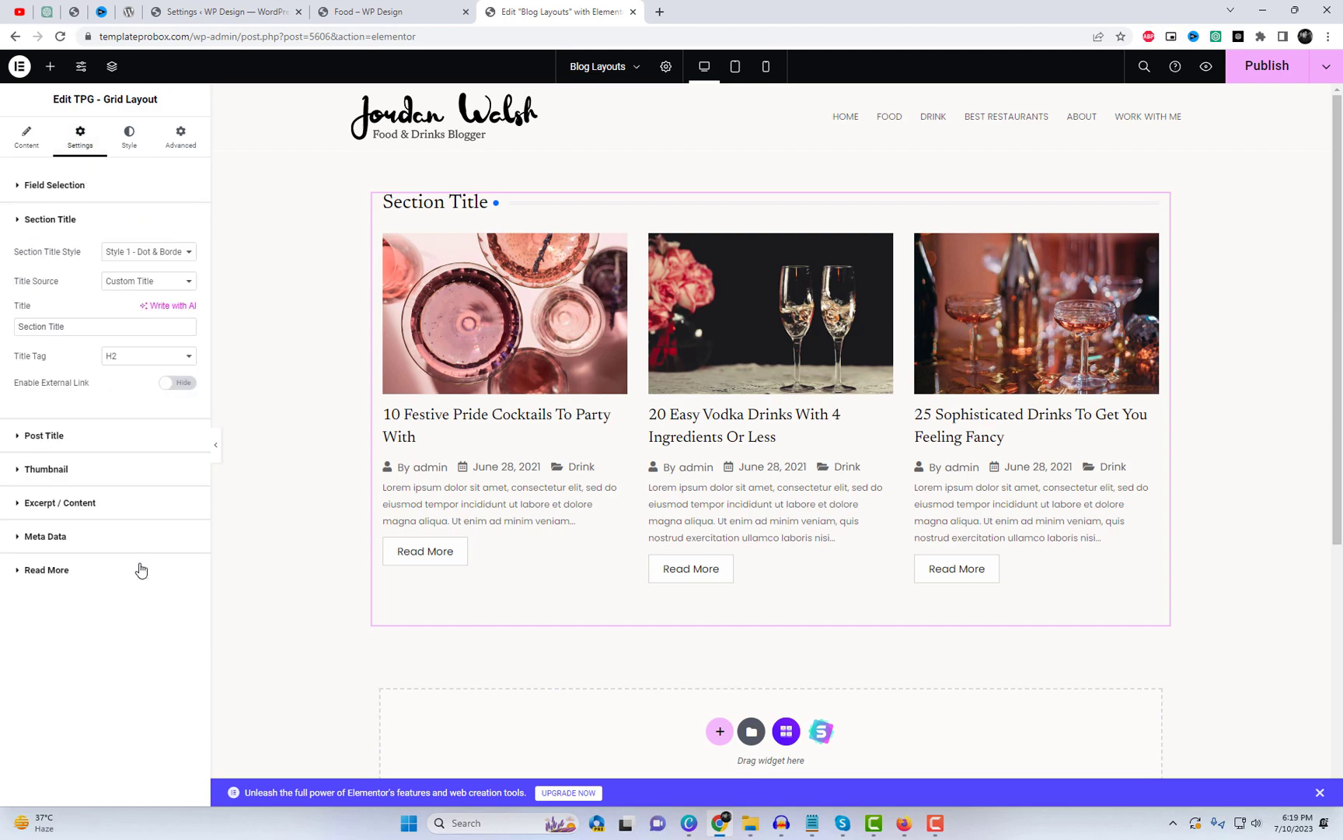
click(148, 251)
click(144, 285)
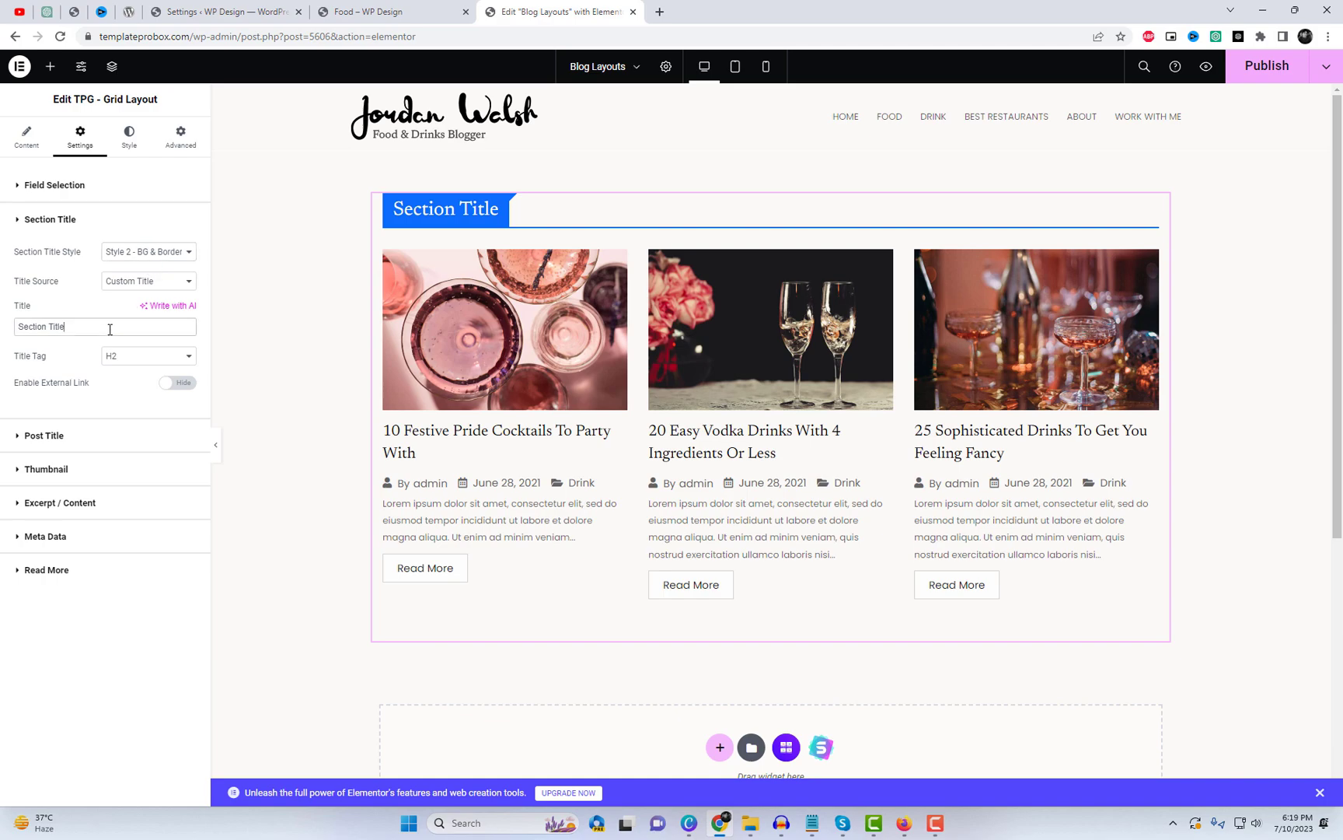
Step: Title the section 'Drinks' with an H3 title tag
text(Drinks)
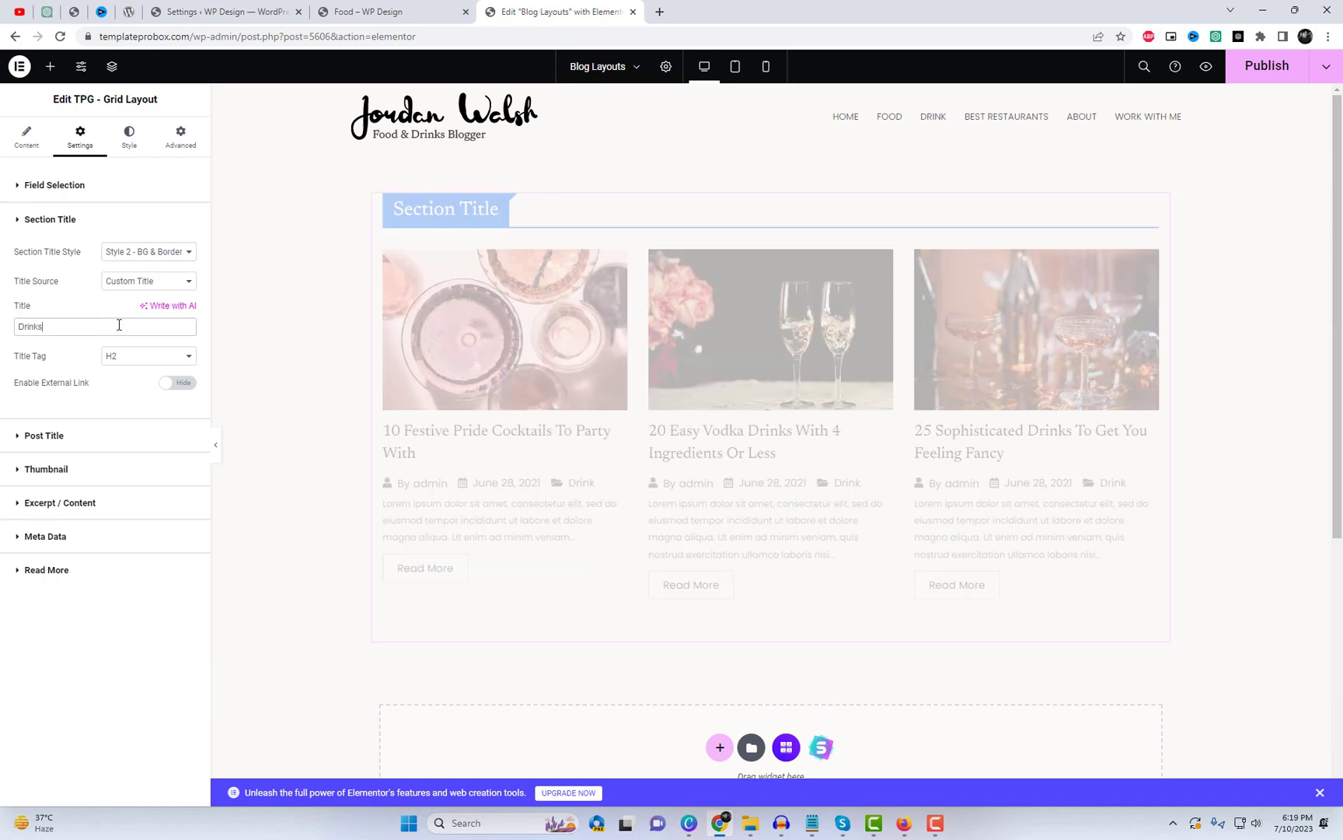
click(142, 362)
click(138, 393)
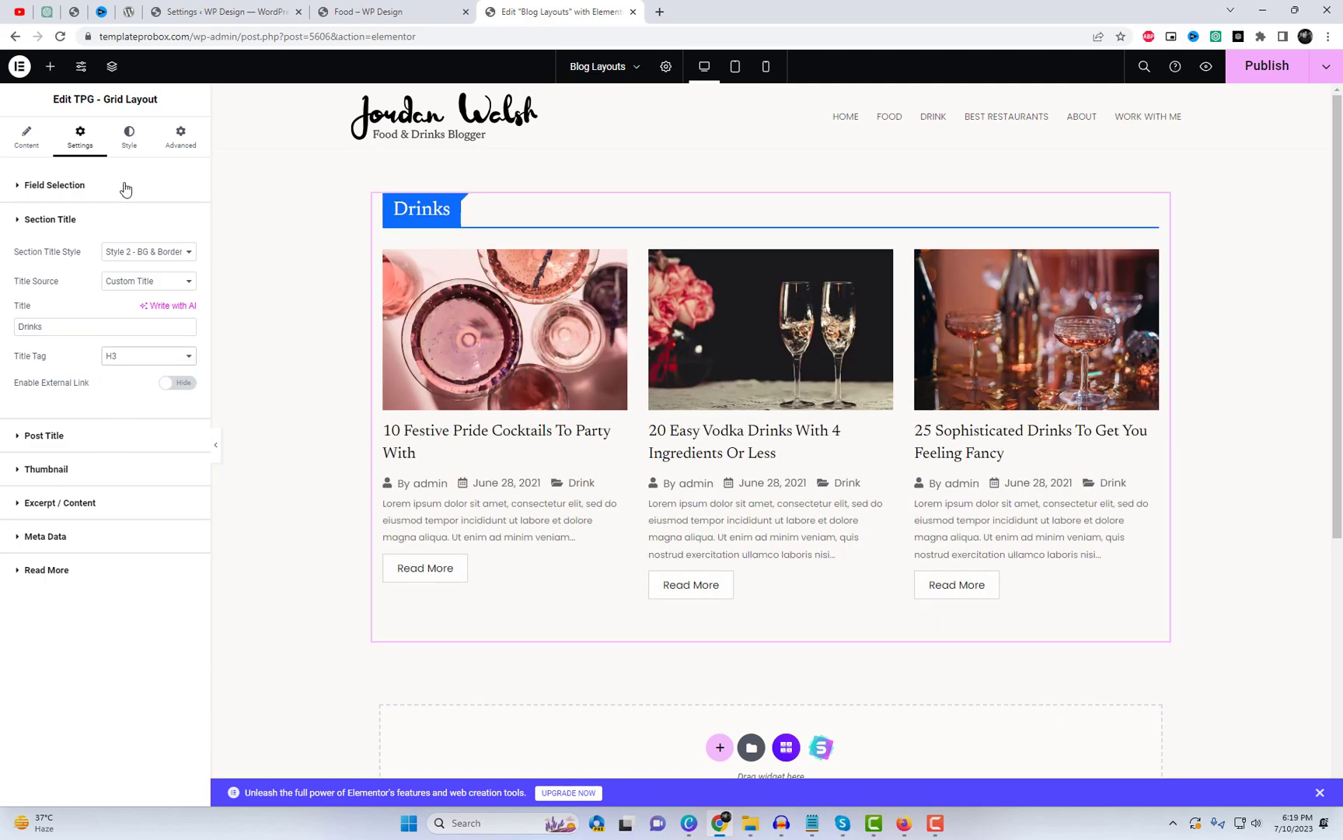
Step: Hide the post author in Field Selection, keeping the excerpt and date visible
click(126, 189)
click(171, 291)
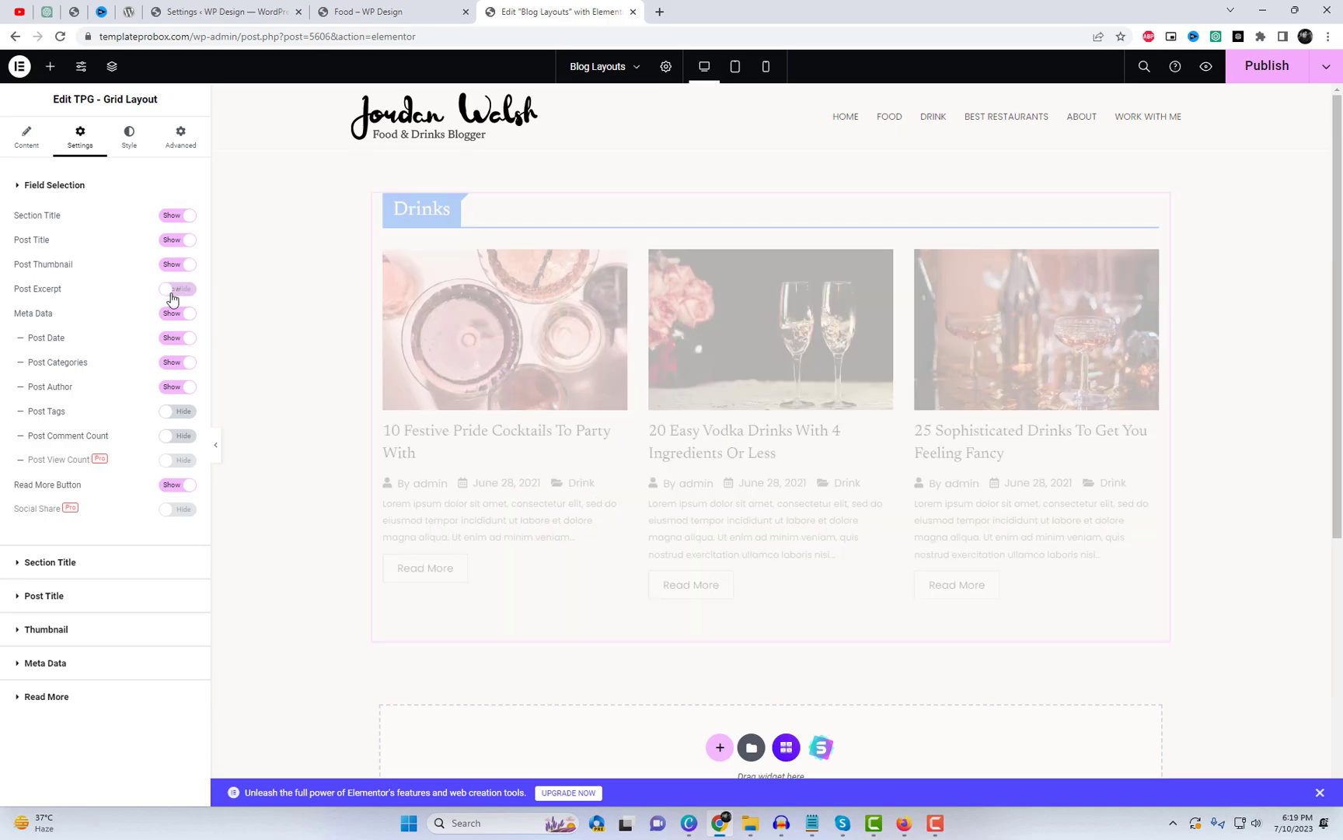
click(179, 293)
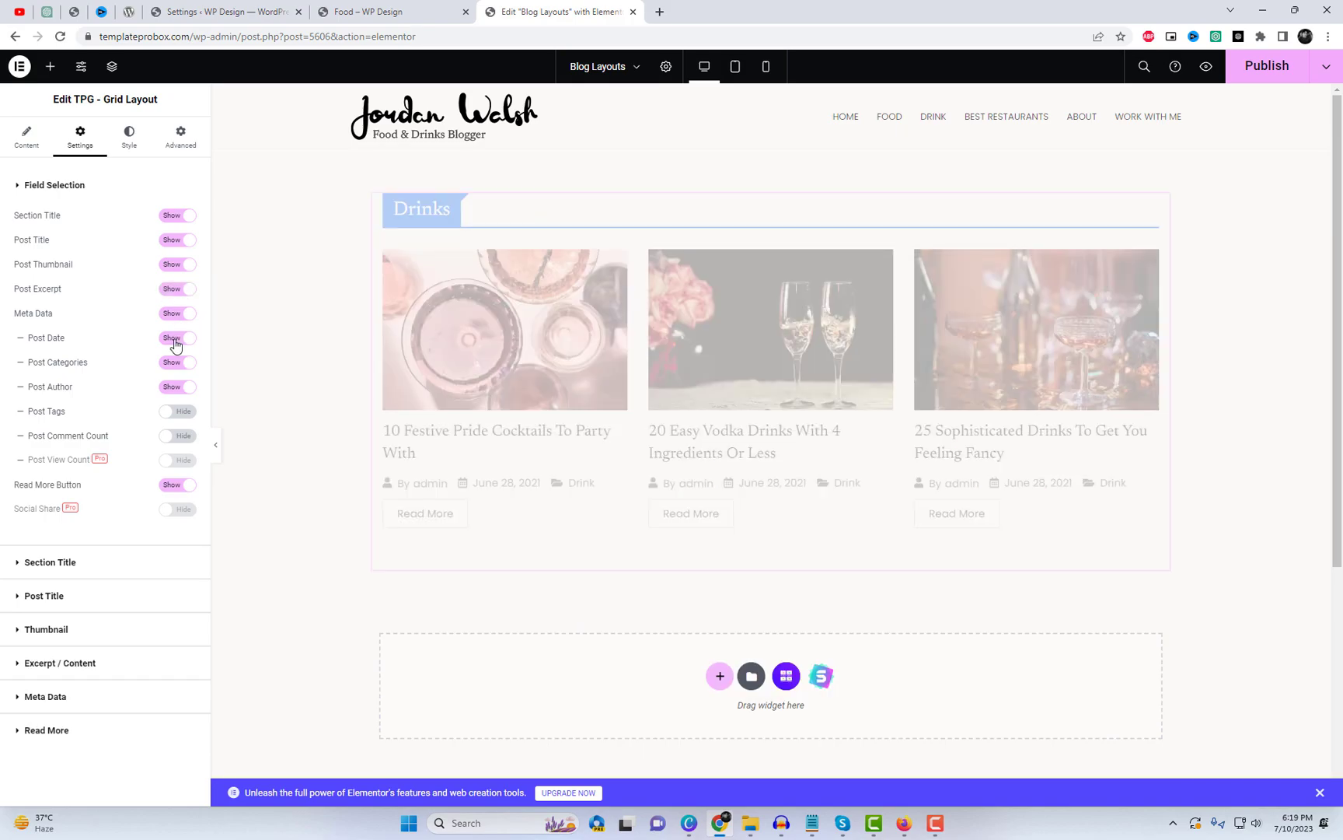
click(173, 342)
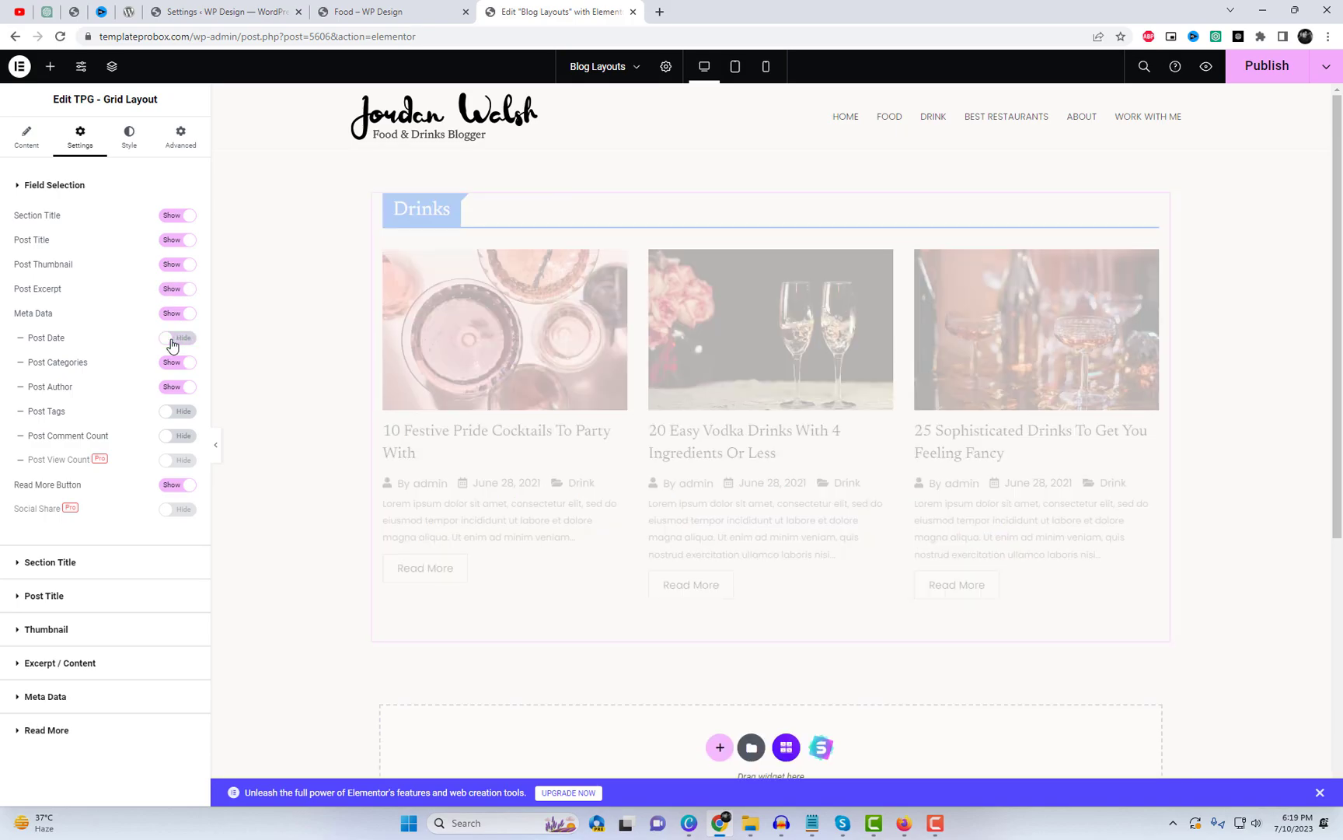
click(172, 388)
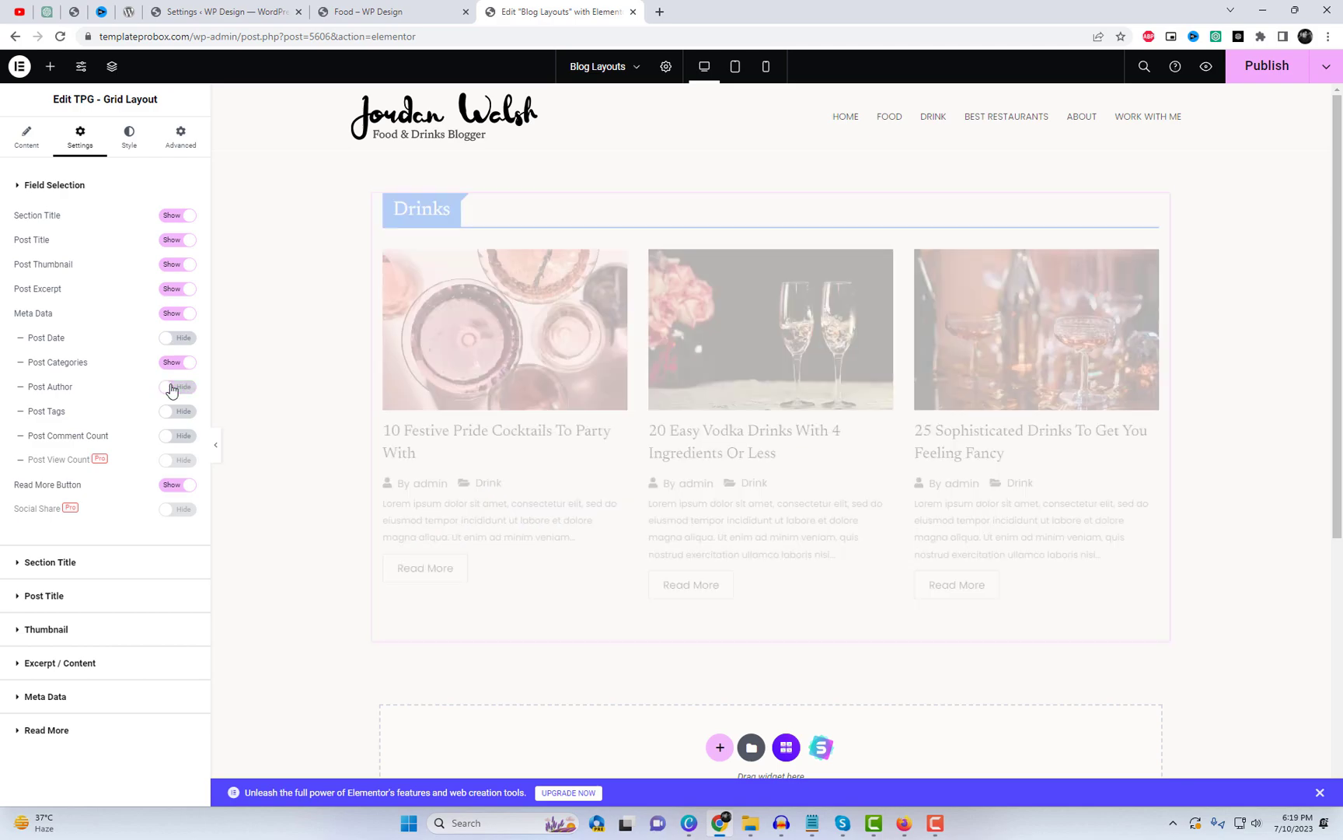
click(178, 338)
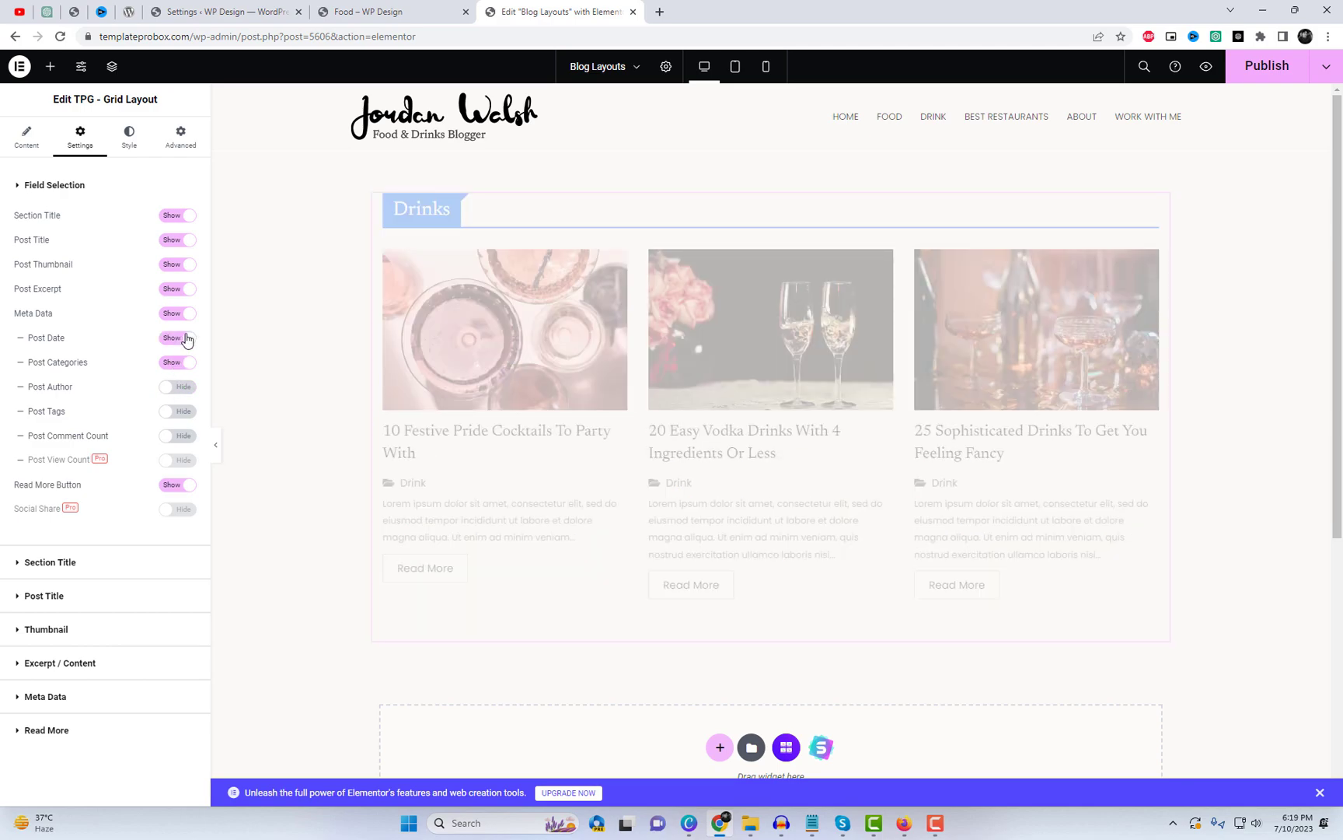
click(49, 562)
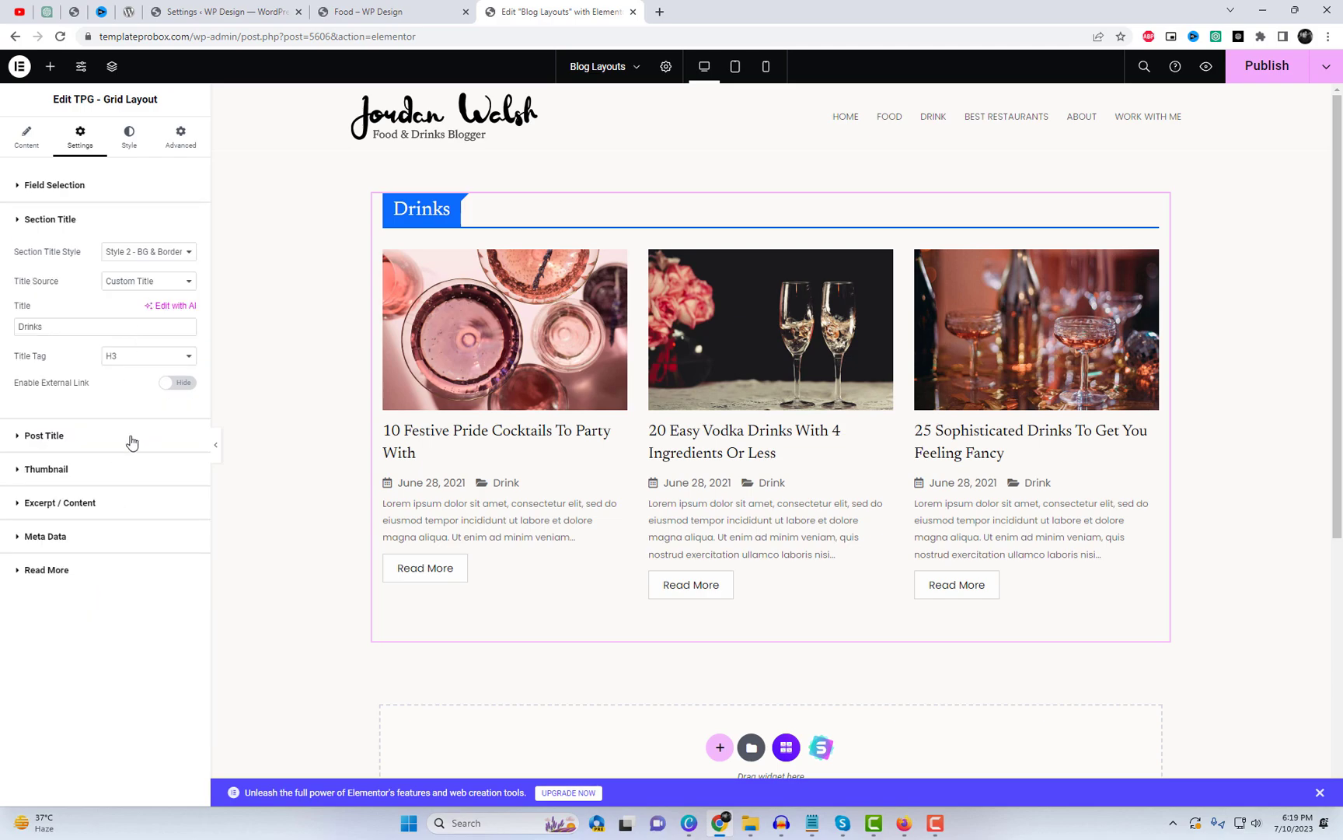
click(132, 441)
Step: Make post titles H4 with hover underline disabled and title length 30
click(154, 289)
click(136, 340)
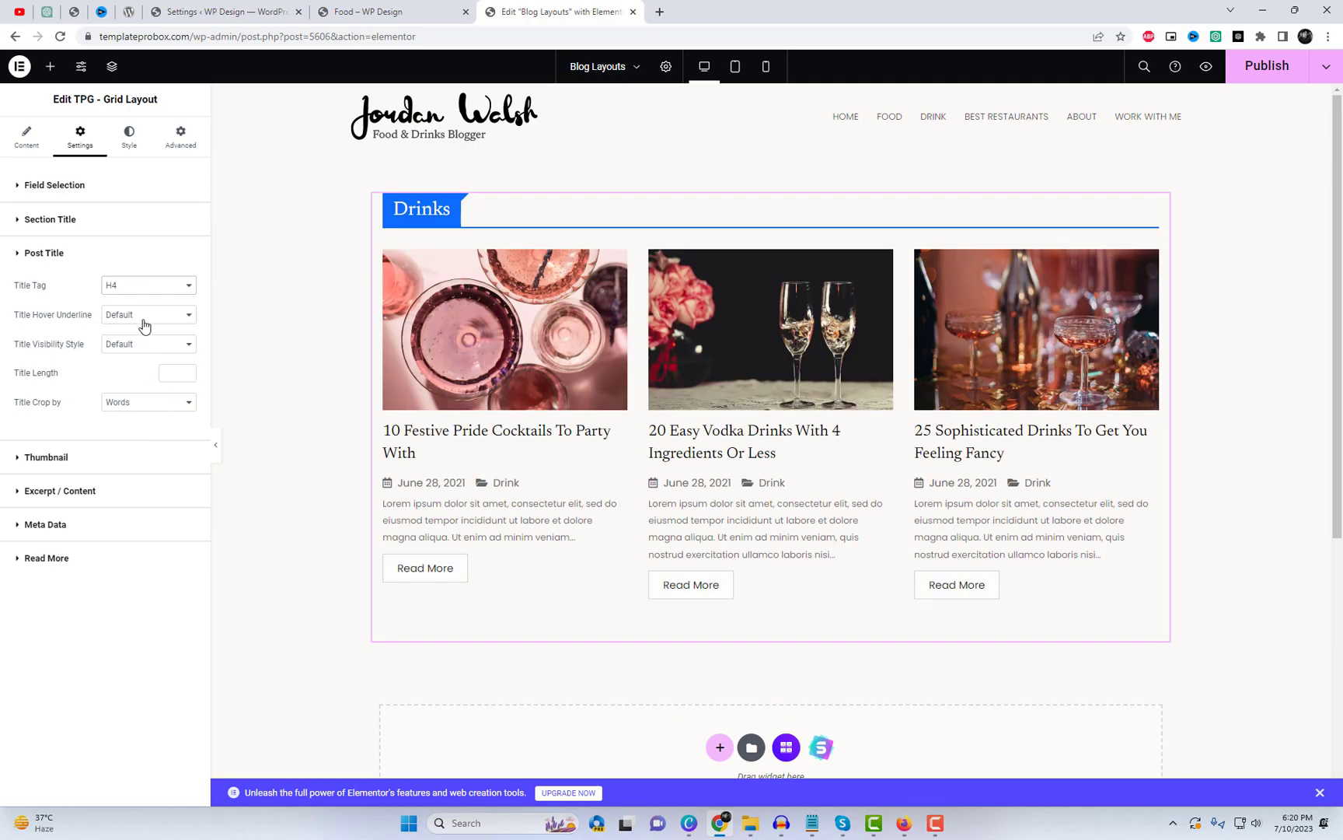
click(144, 314)
click(137, 335)
click(147, 314)
click(127, 350)
click(177, 371)
text(30)
Step: Set thumbnails to Full image size with the Slide to Left hover animation
click(102, 458)
click(162, 349)
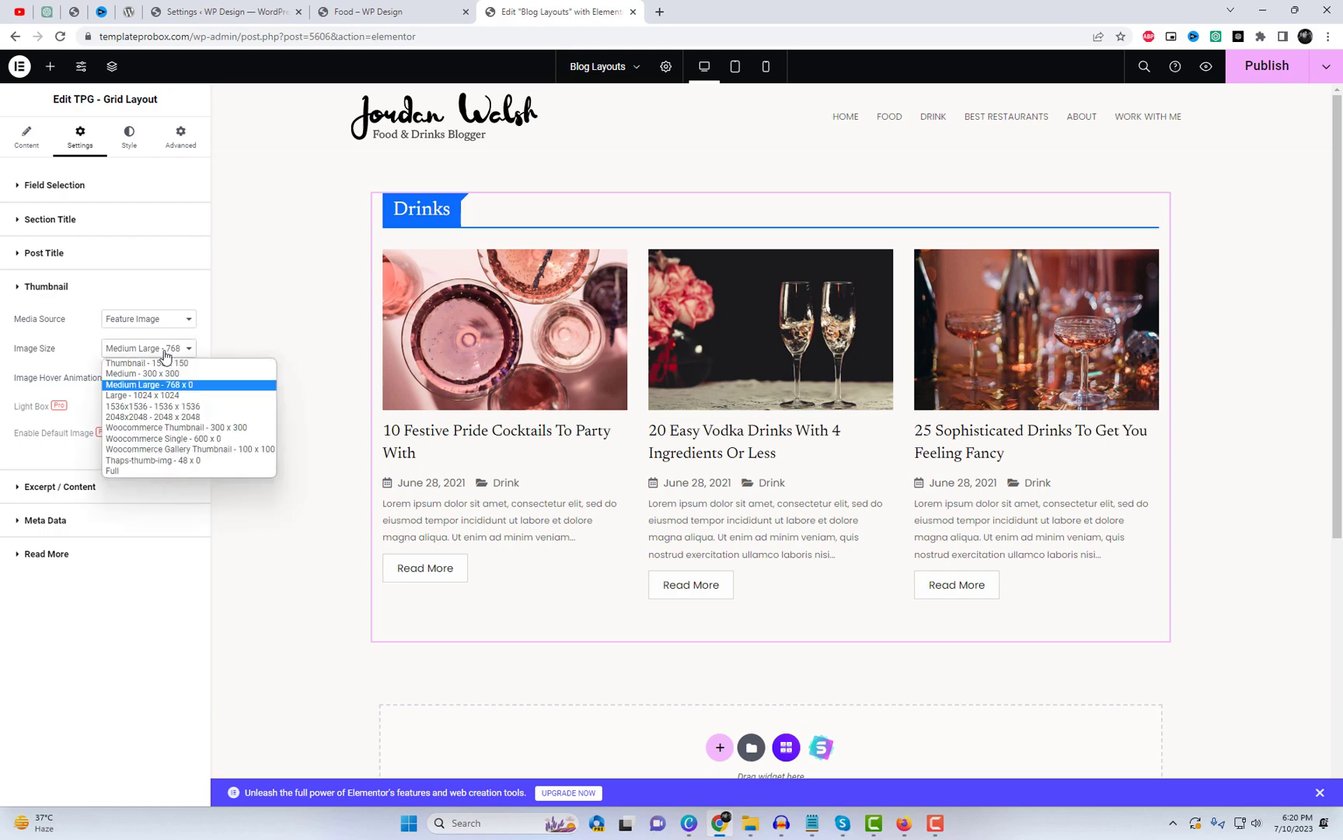
click(163, 473)
click(151, 378)
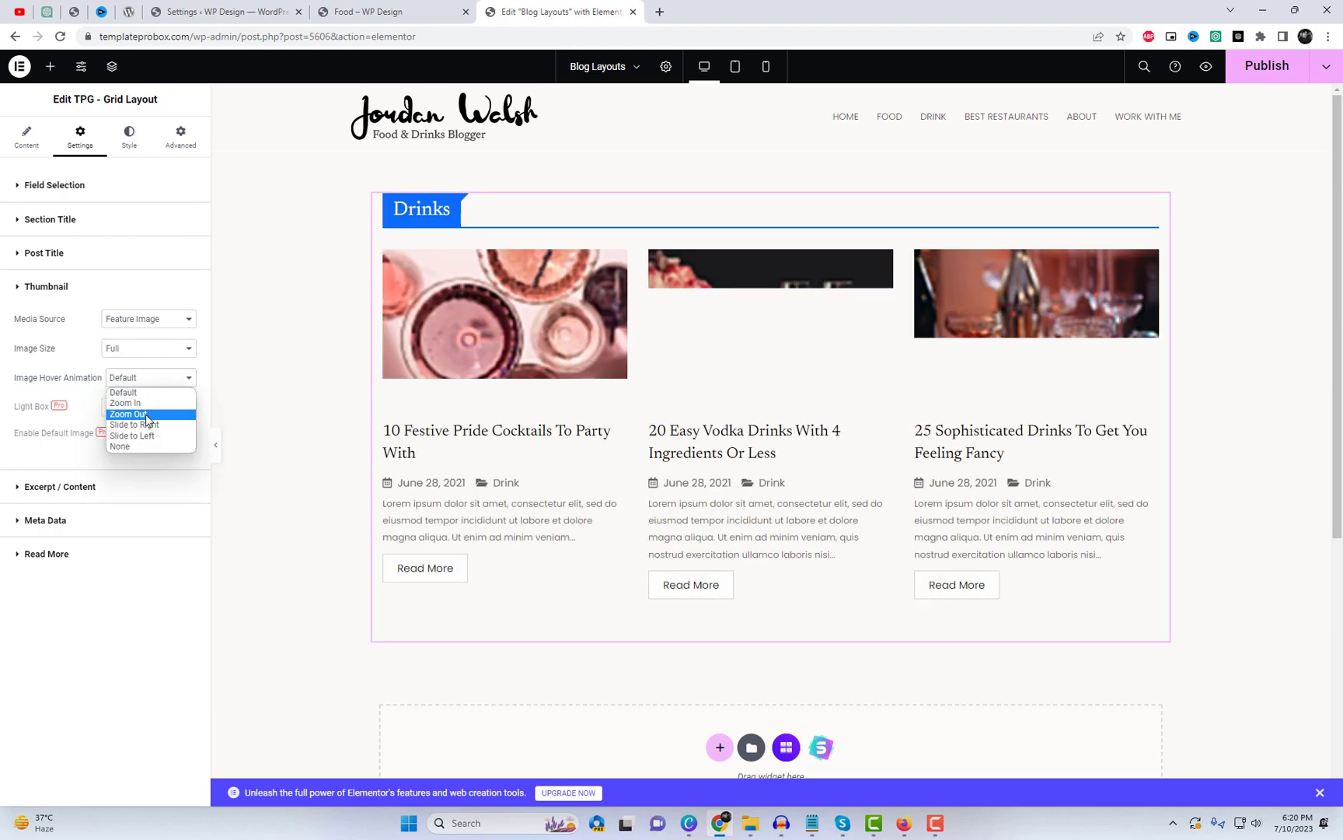
click(144, 415)
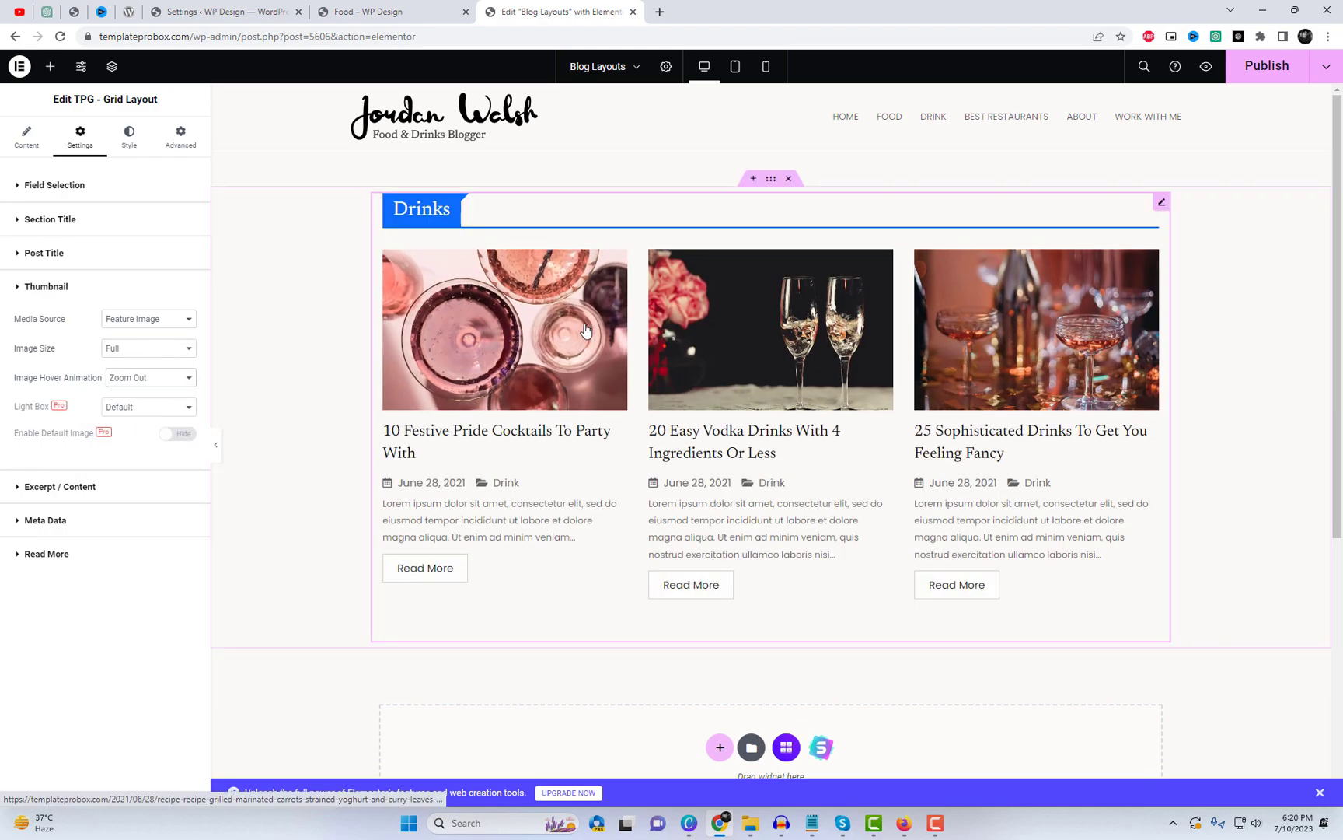
click(157, 378)
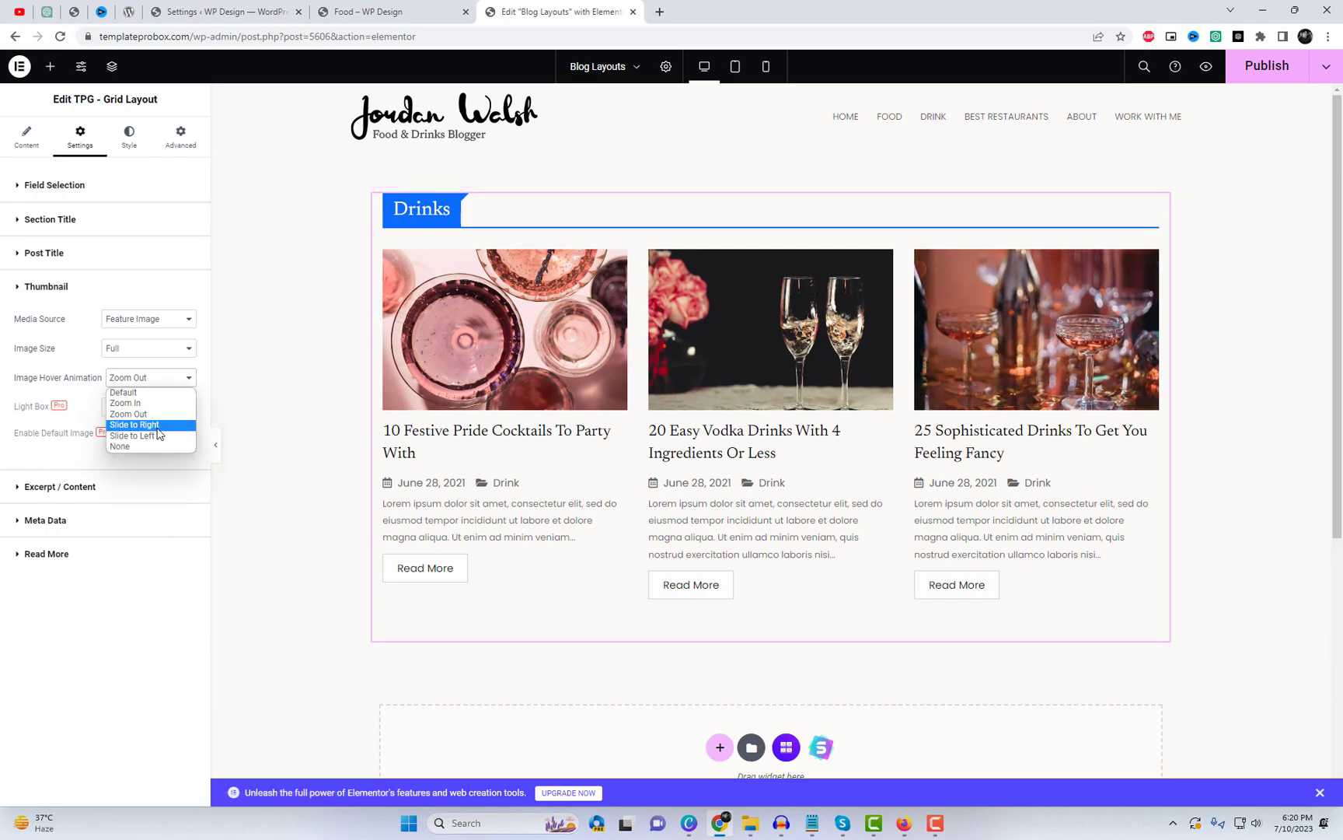
click(134, 424)
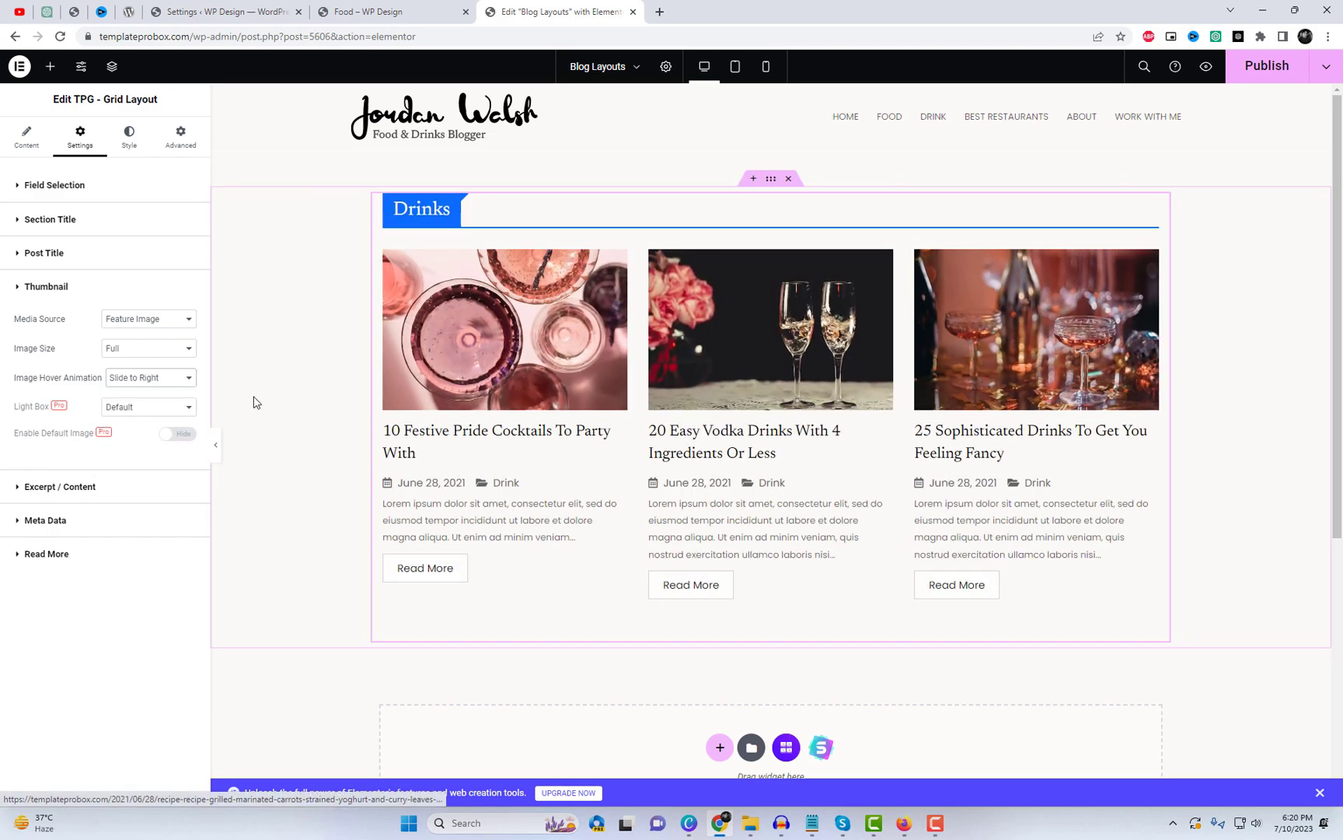
click(148, 379)
click(132, 436)
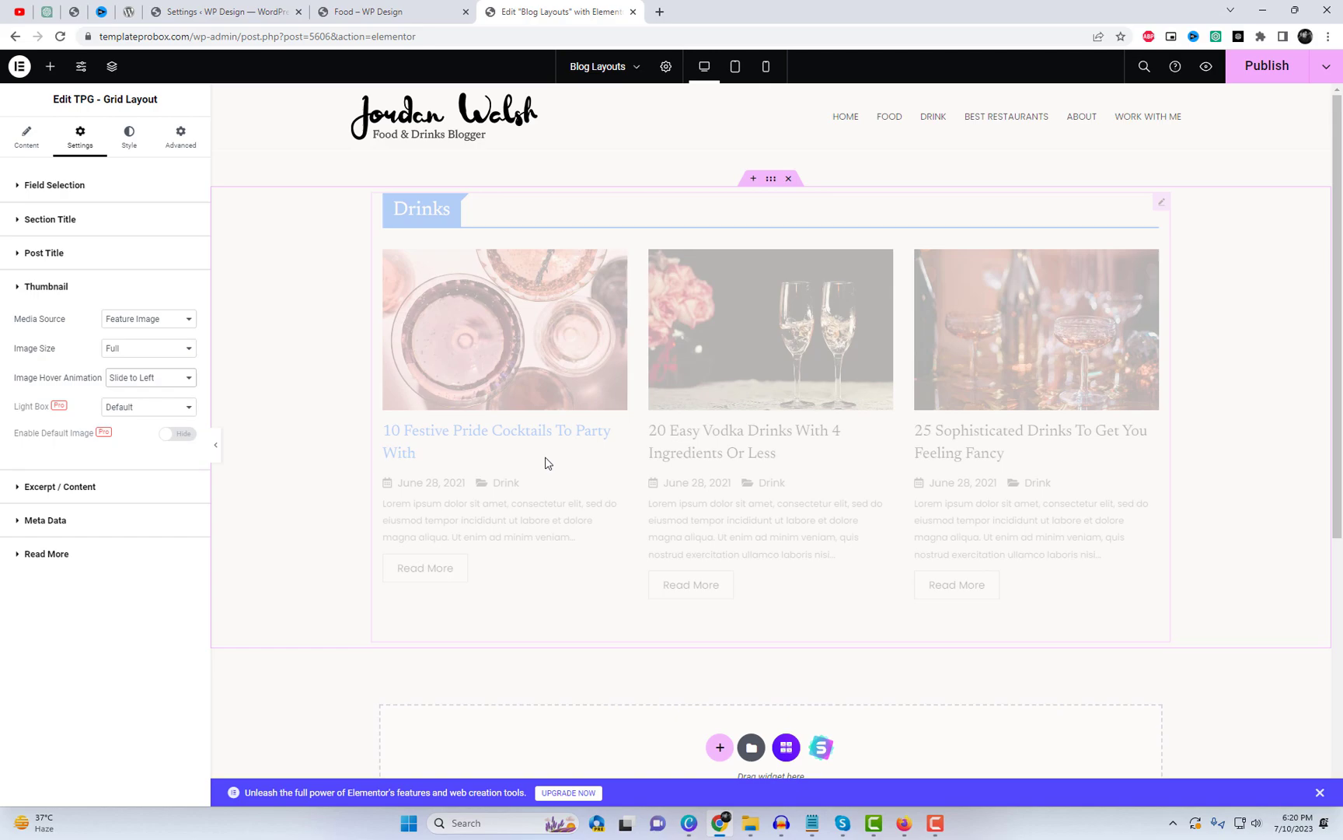
click(135, 490)
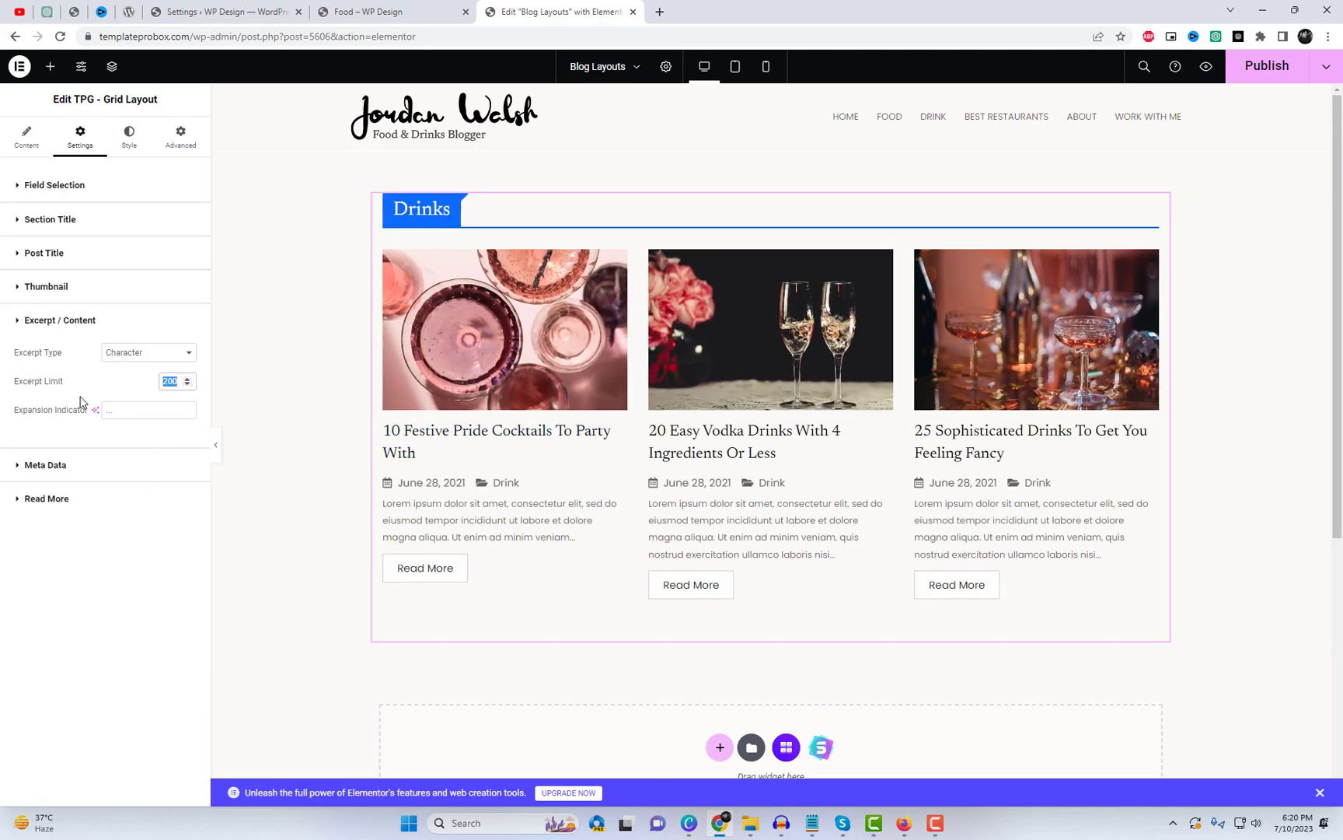
Step: Set excerpt length 150, a Single Slash meta separator, and Read More label 'More'
text(150)
click(105, 472)
click(145, 312)
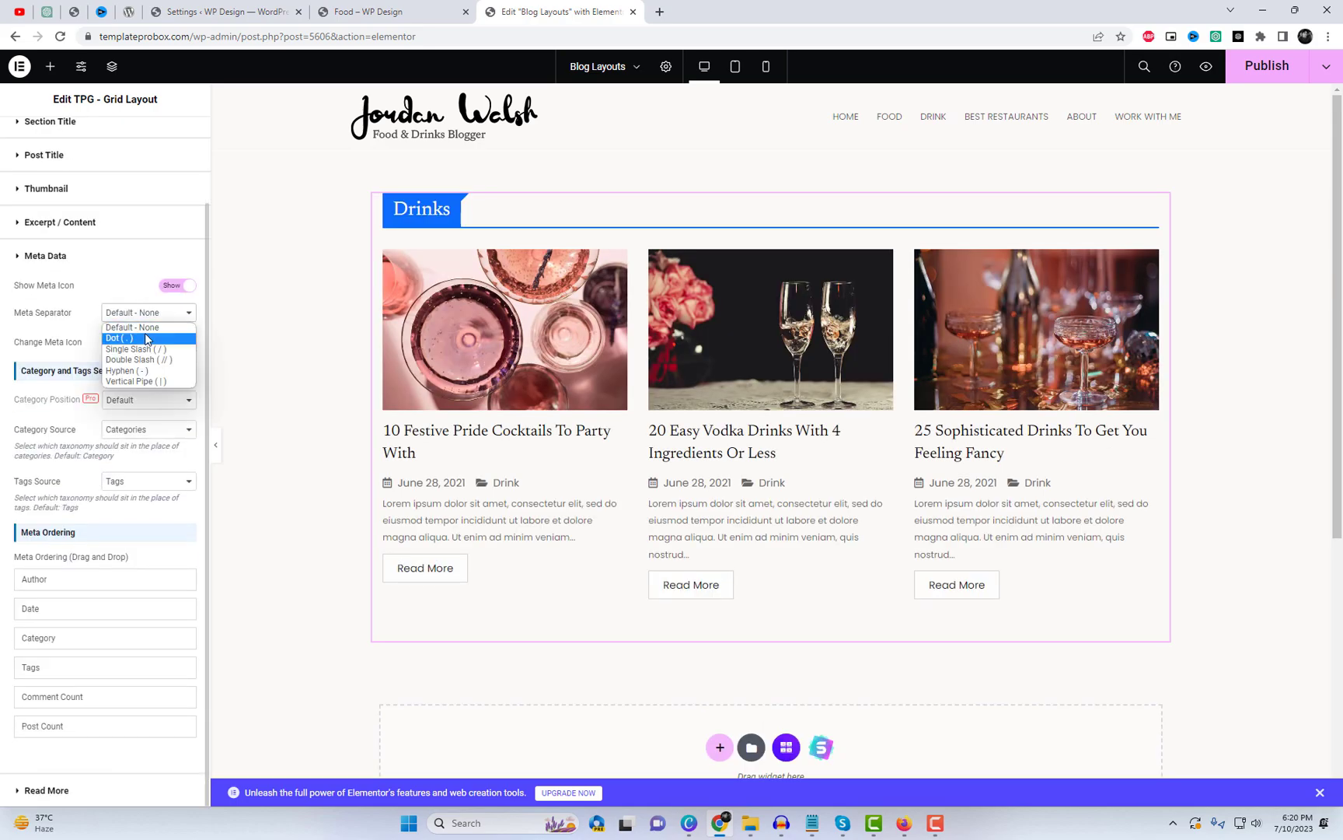
click(146, 339)
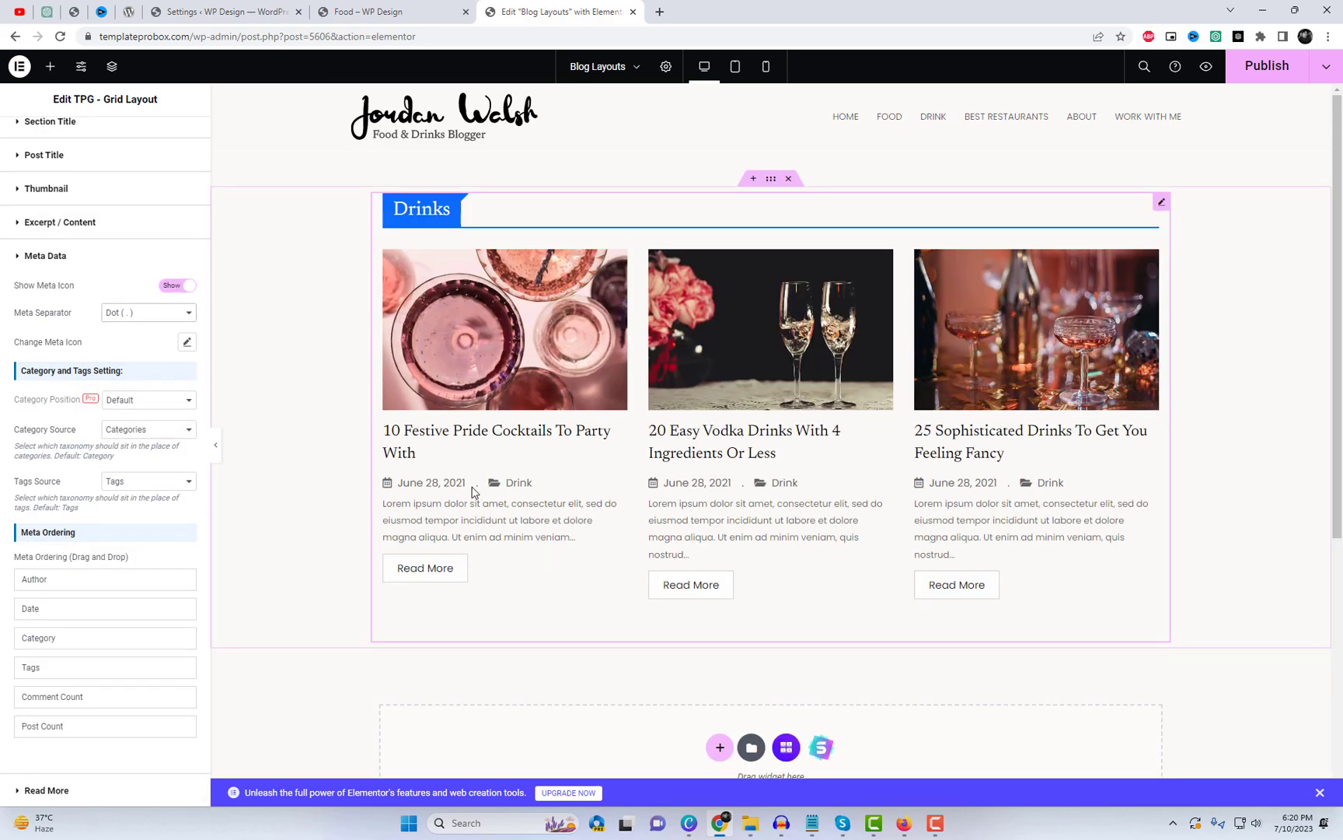
click(147, 313)
click(158, 349)
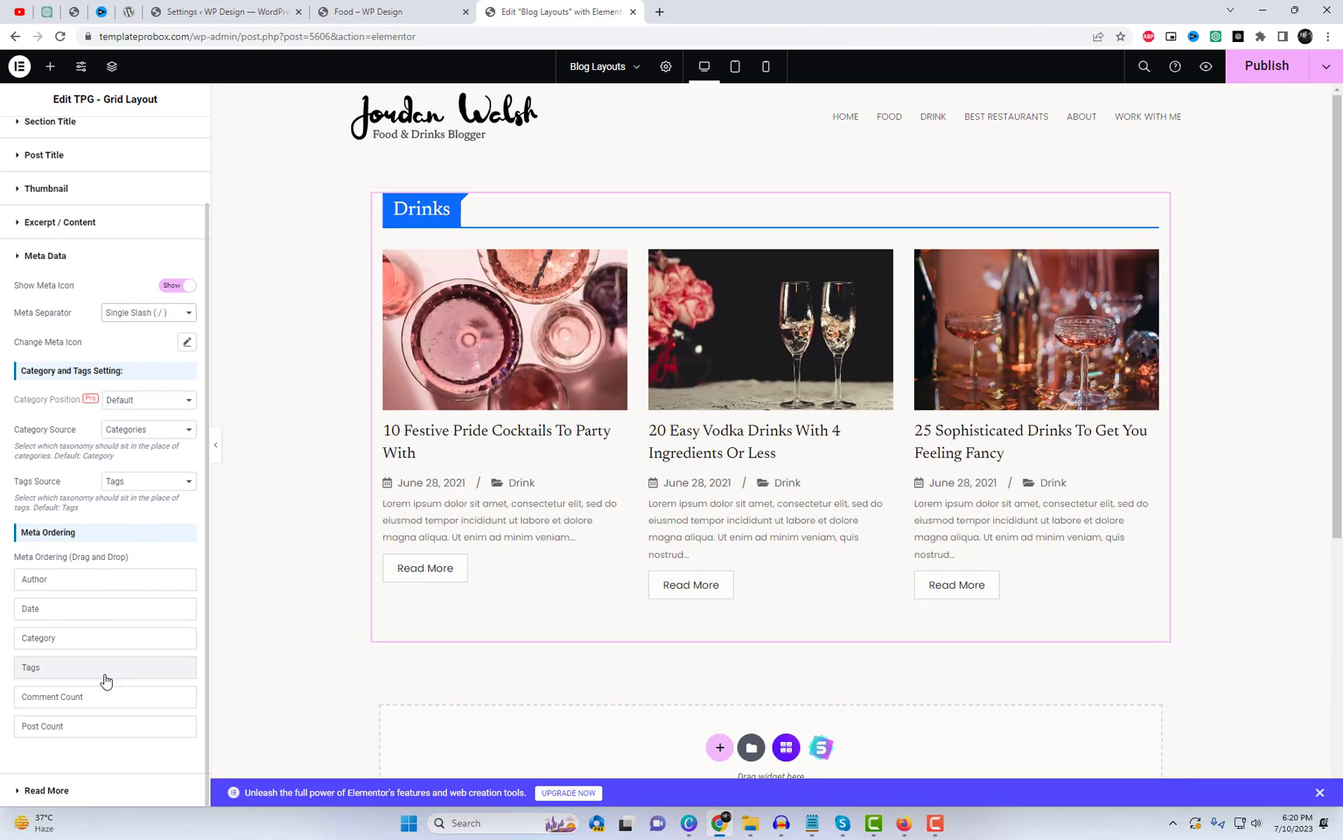
click(90, 785)
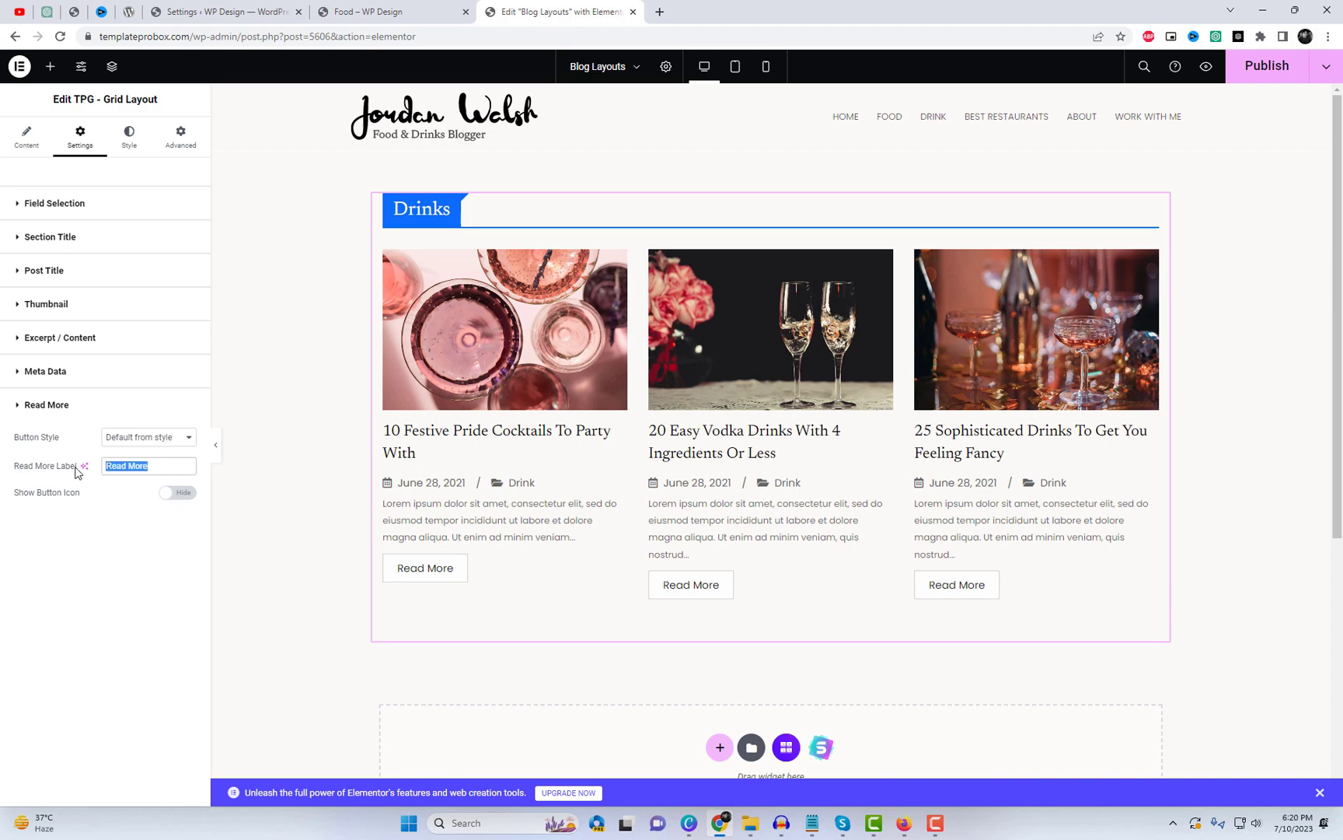
text(M)
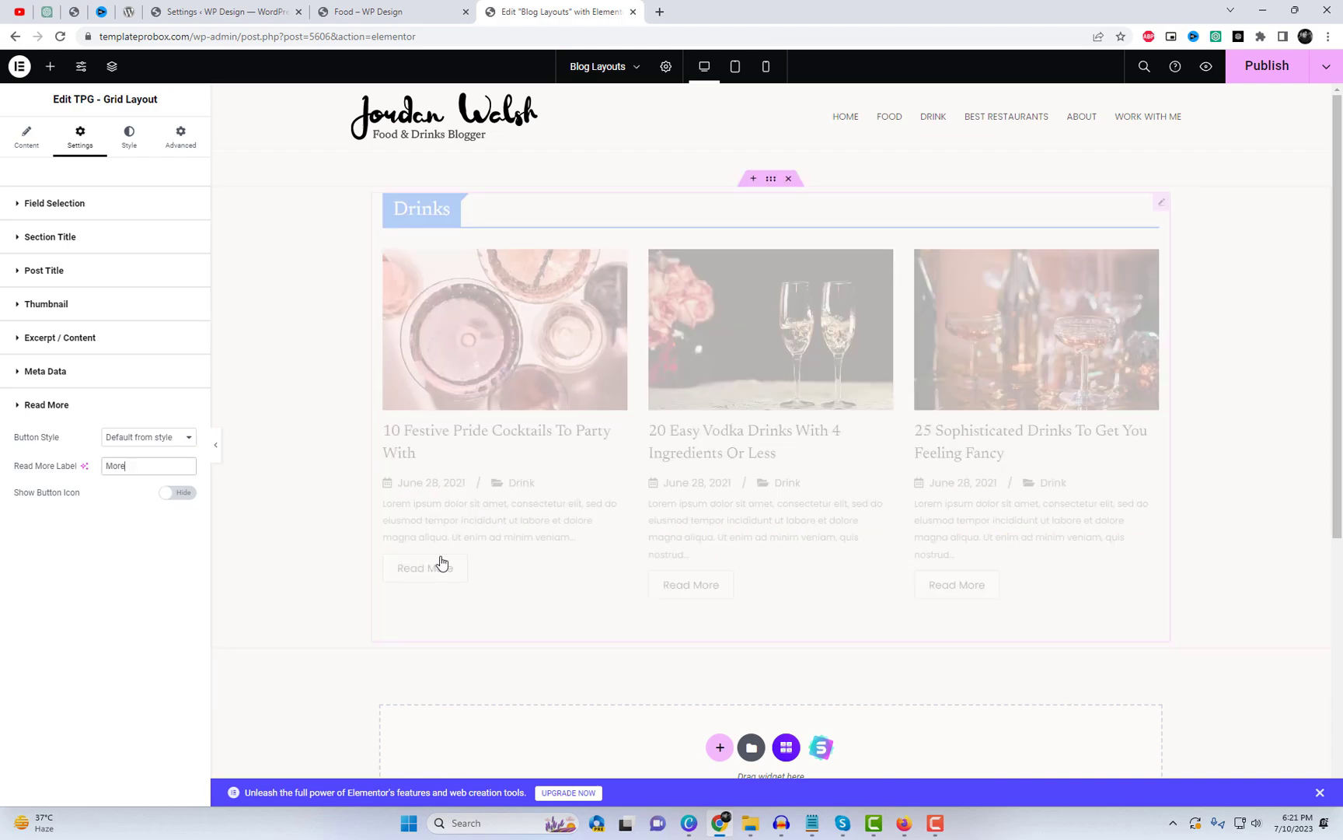
Step: Give the Read More buttons a dark red background, #FFFFFF text and a hover background colour
click(129, 138)
scroll(151, 741, down, 1)
click(101, 725)
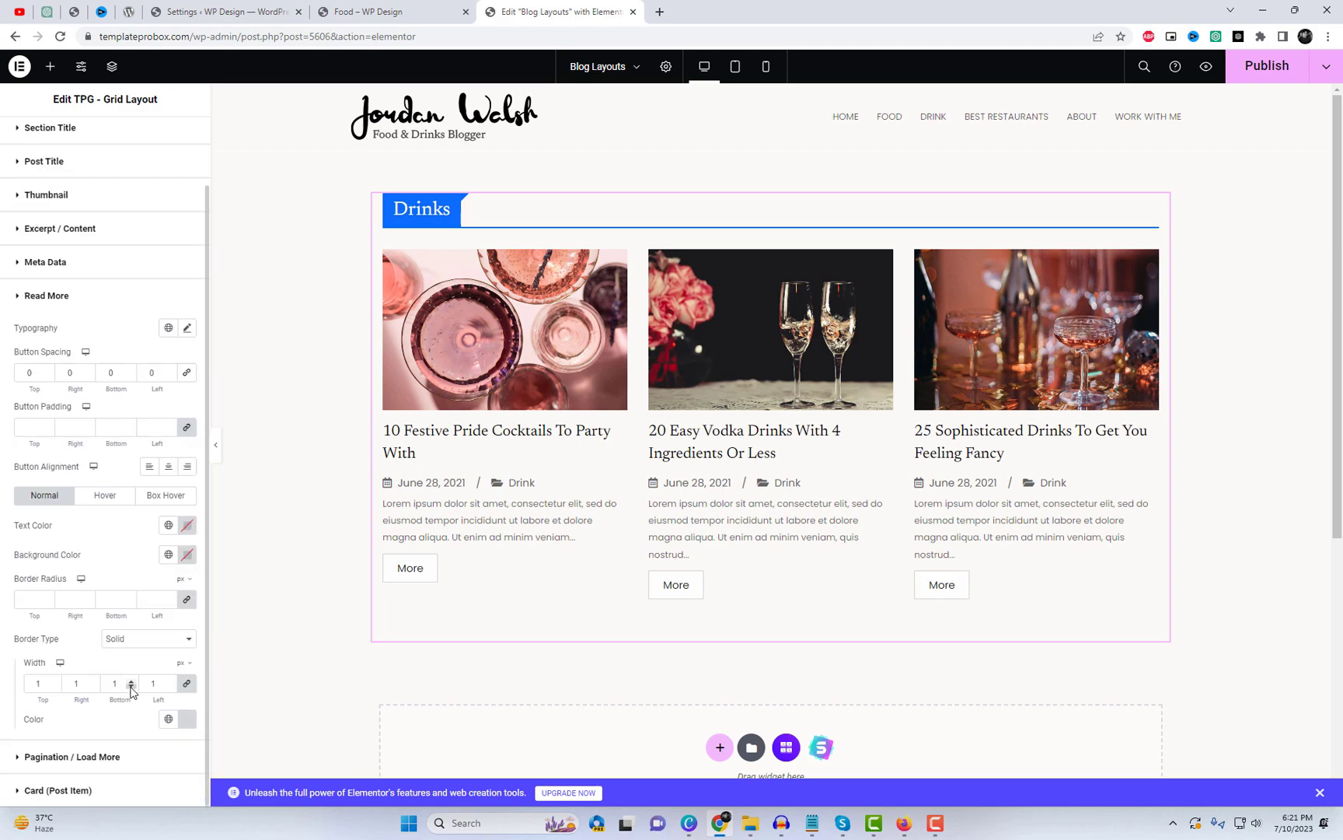
click(187, 554)
click(182, 670)
mouse_move(183, 672)
mouse_down()
mouse_move(168, 642)
mouse_move(181, 691)
mouse_up()
click(109, 557)
click(187, 525)
text(#FFFFFF)
click(78, 522)
click(187, 554)
drag(126, 667, 126, 665)
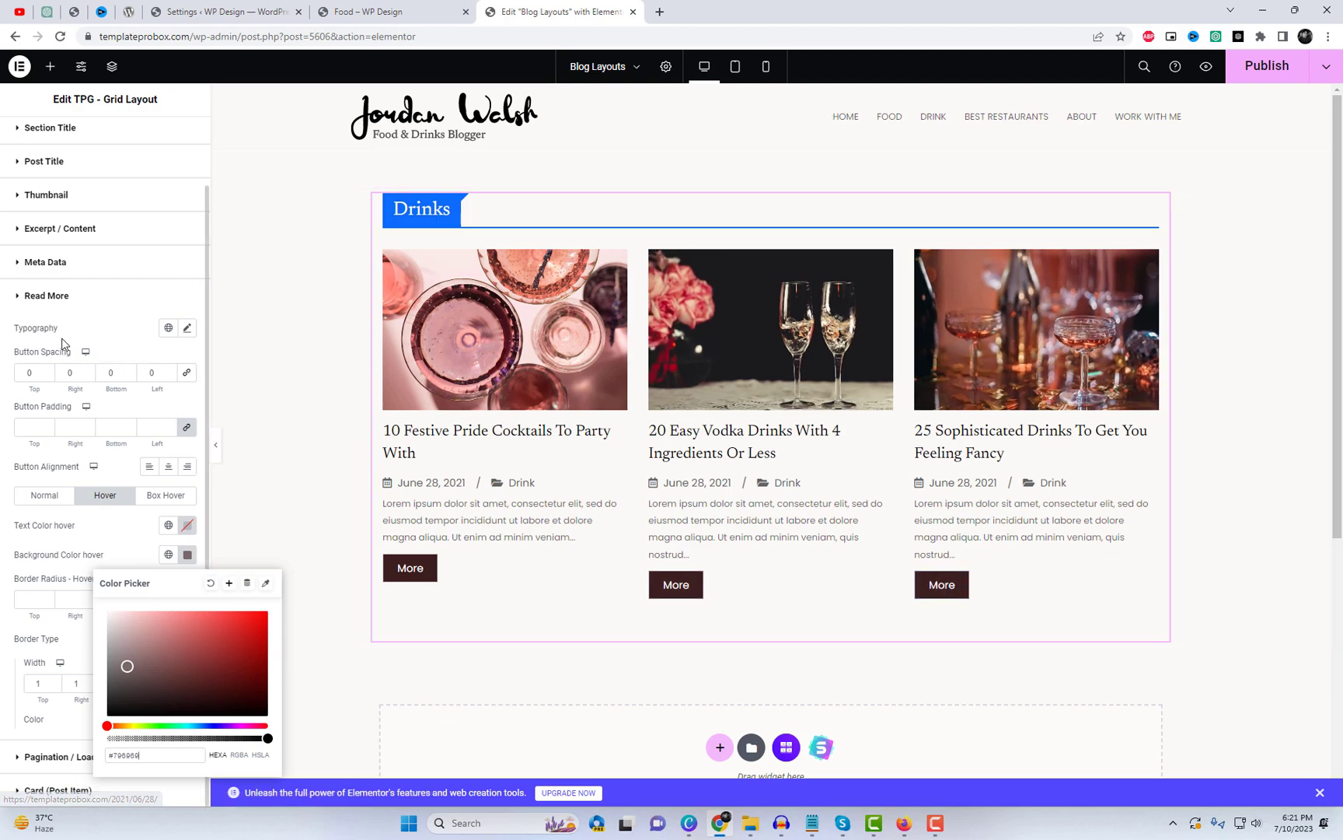
Step: Set the button label to 'Read more' and keep the default filled button style
scroll(91, 339, up, 1)
click(80, 138)
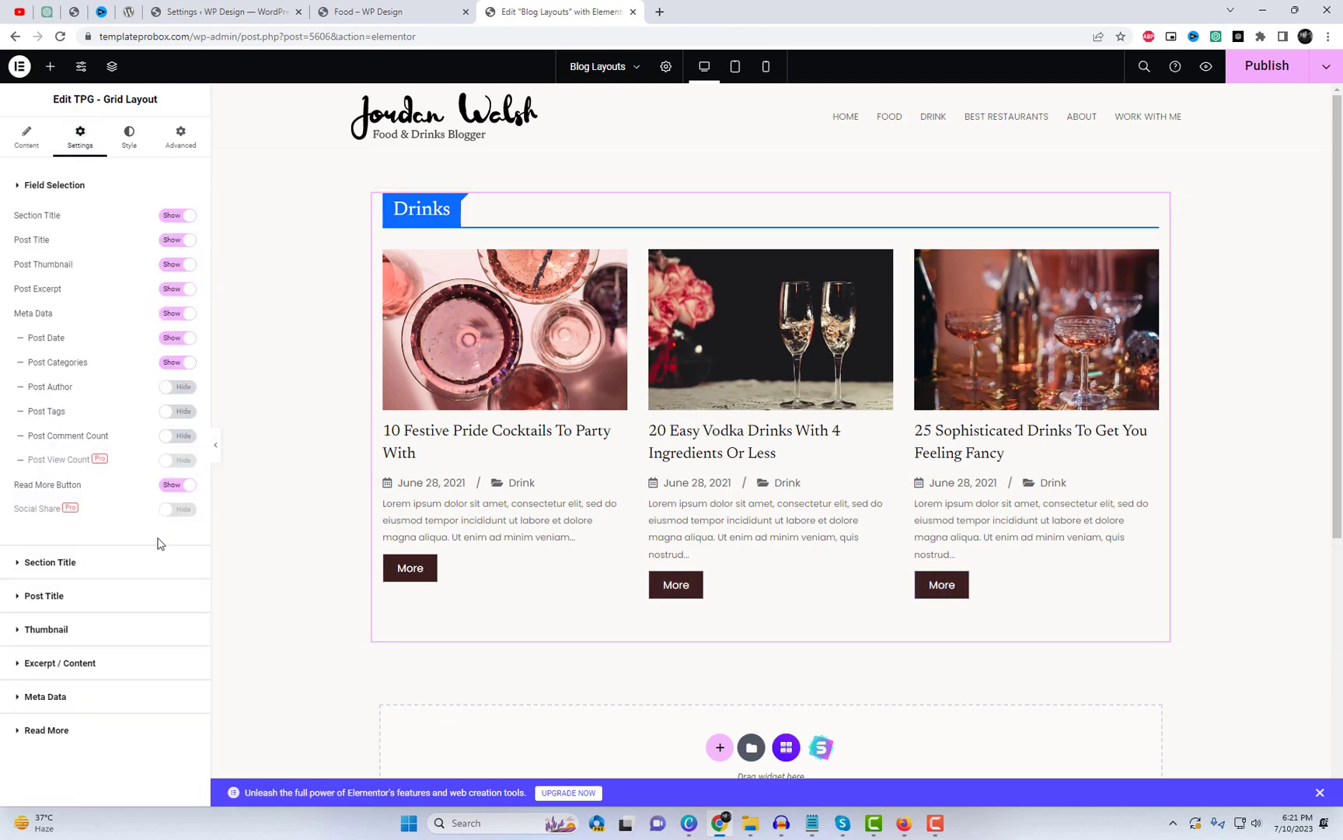
click(46, 730)
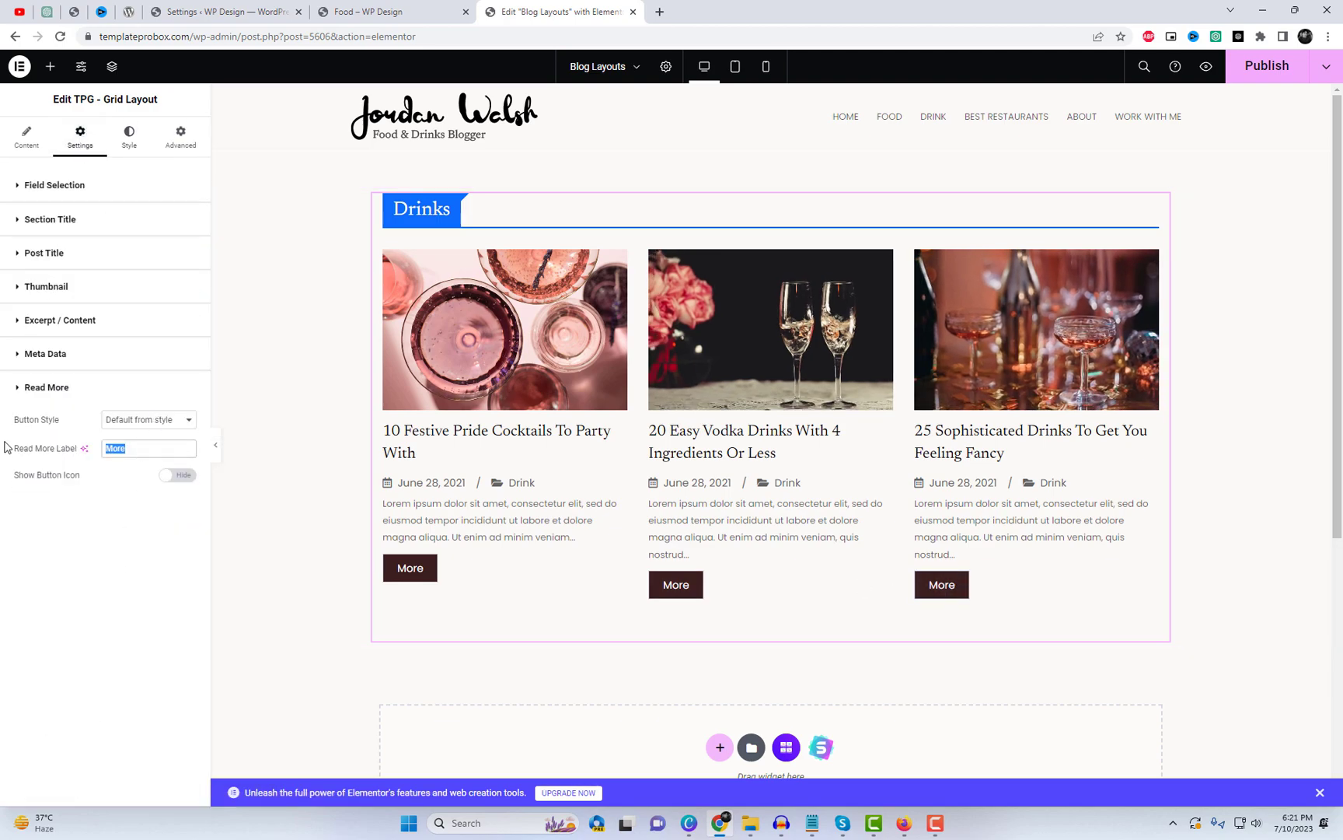
text(Read more)
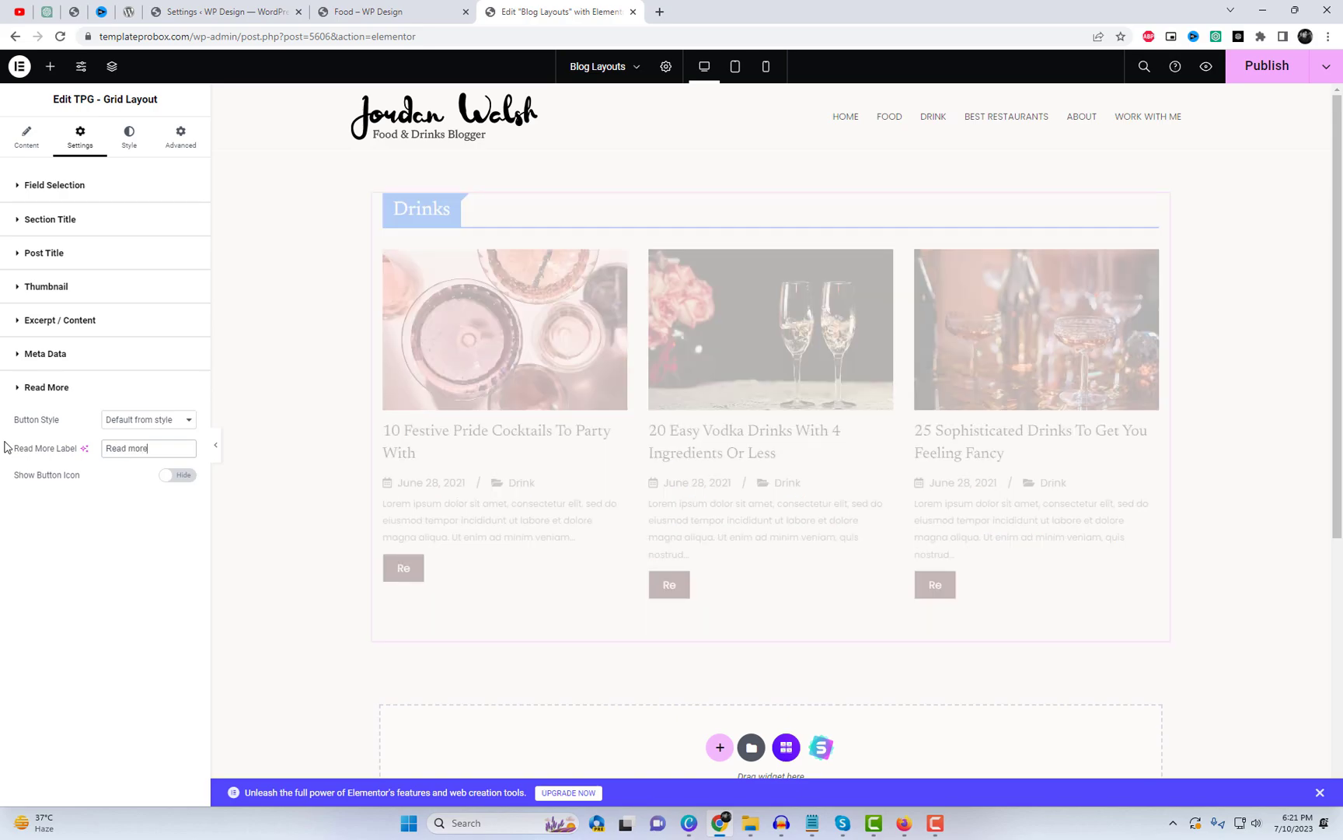
click(163, 423)
click(141, 445)
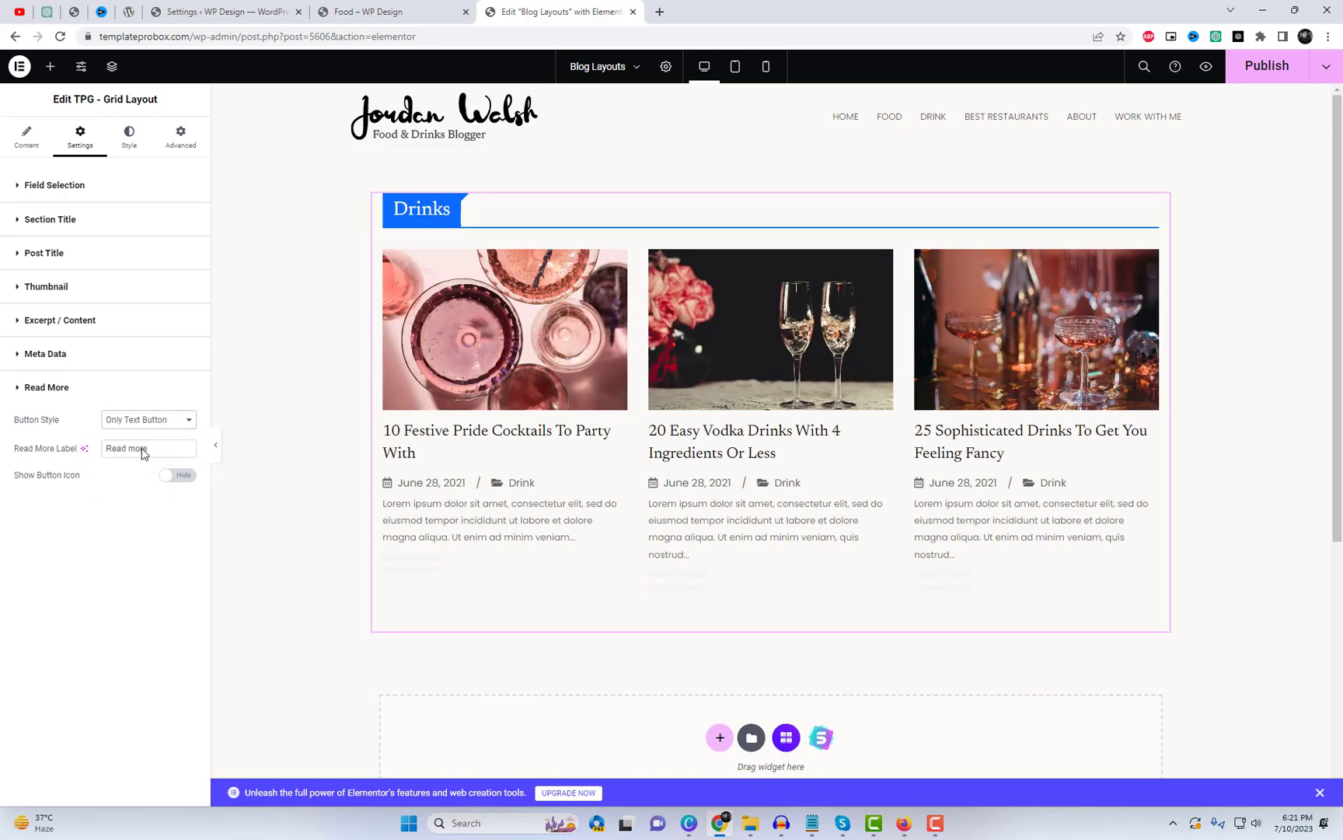
click(148, 419)
click(144, 432)
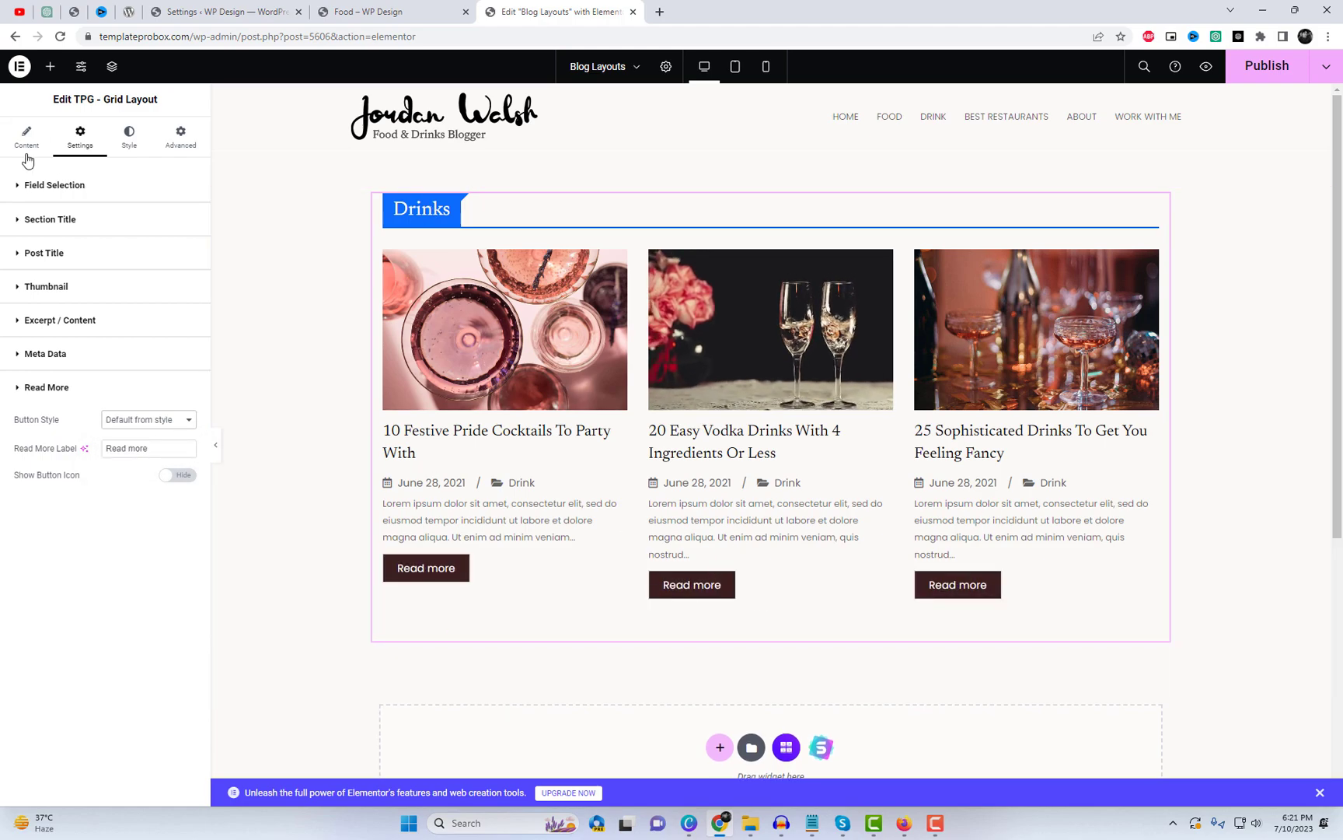
Step: Set the Drinks title background to #662C2C and its underline colour to #4B2525
click(129, 140)
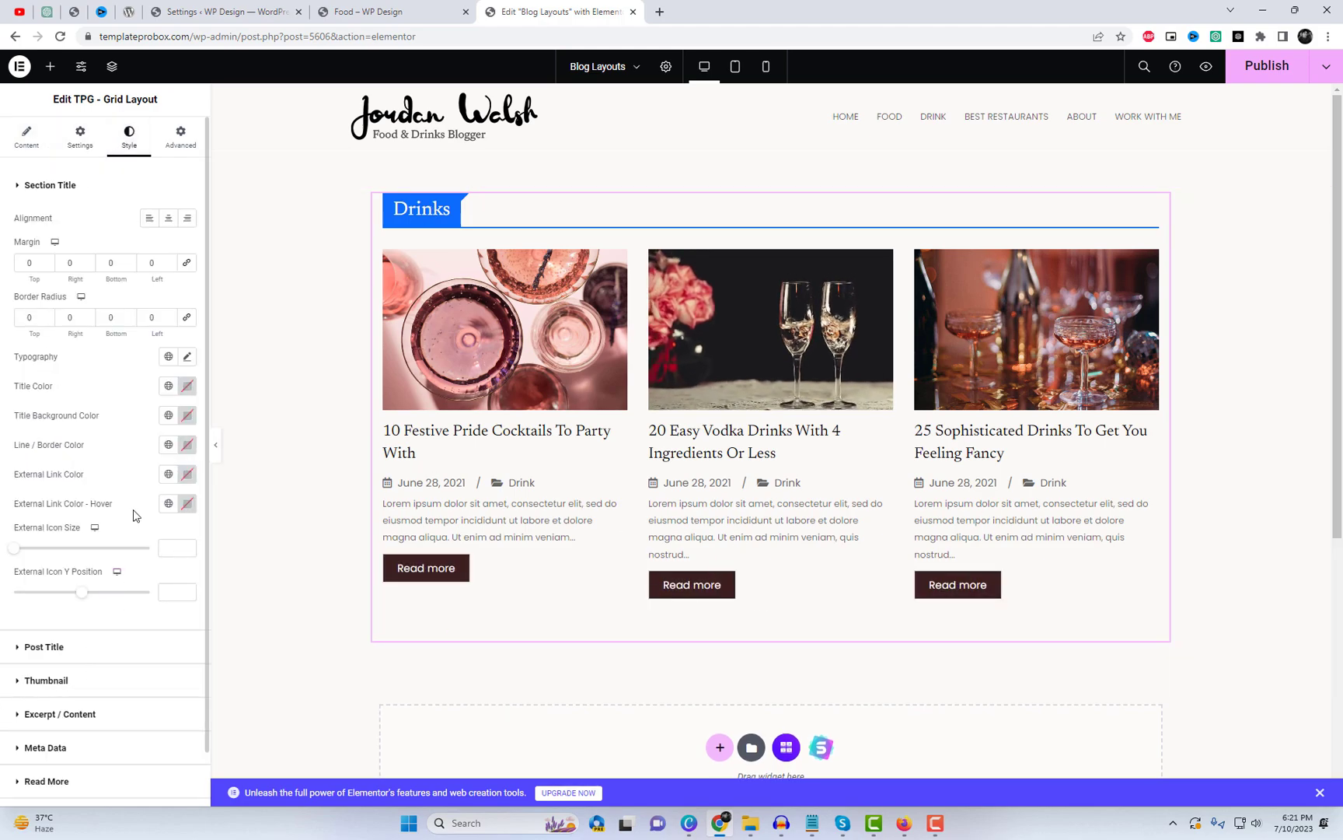
click(187, 416)
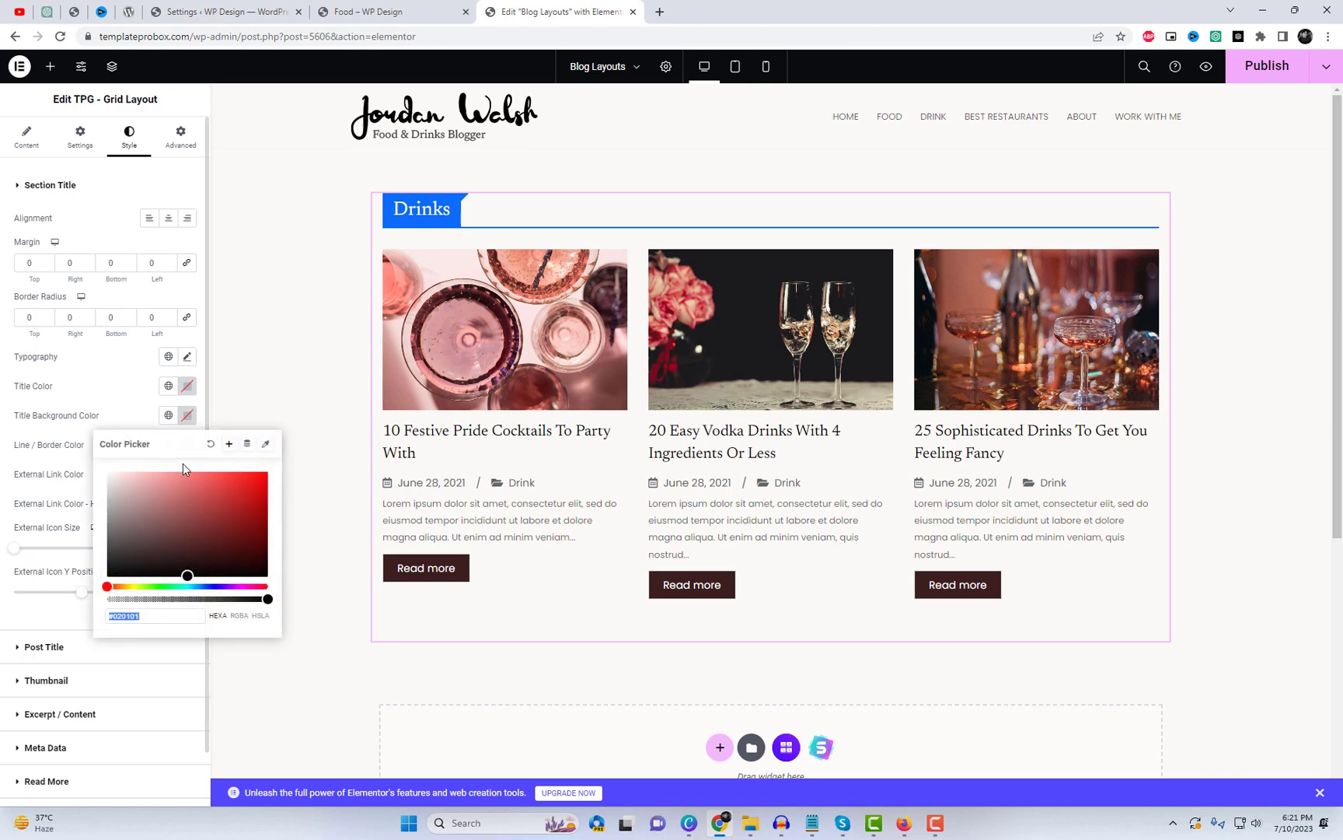
click(198, 535)
click(132, 386)
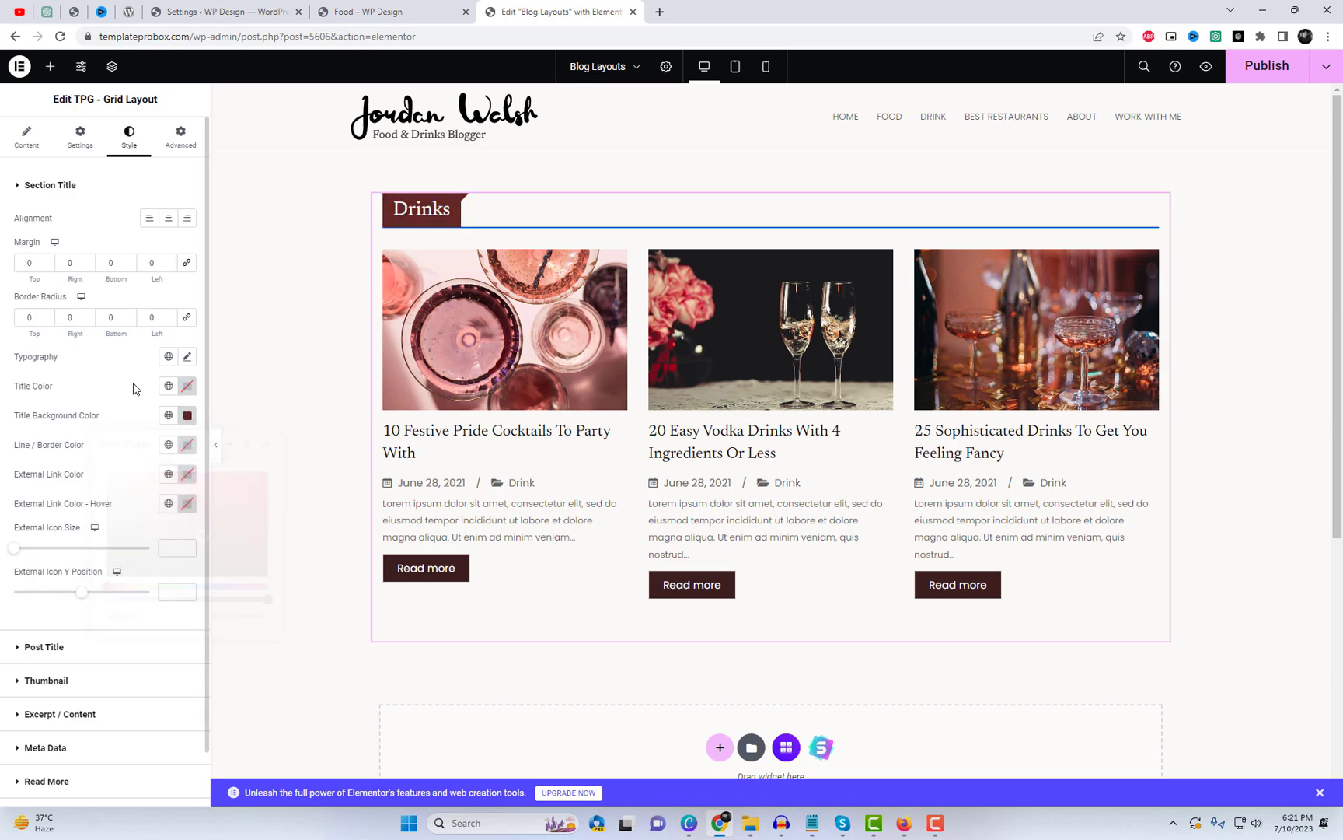
click(188, 447)
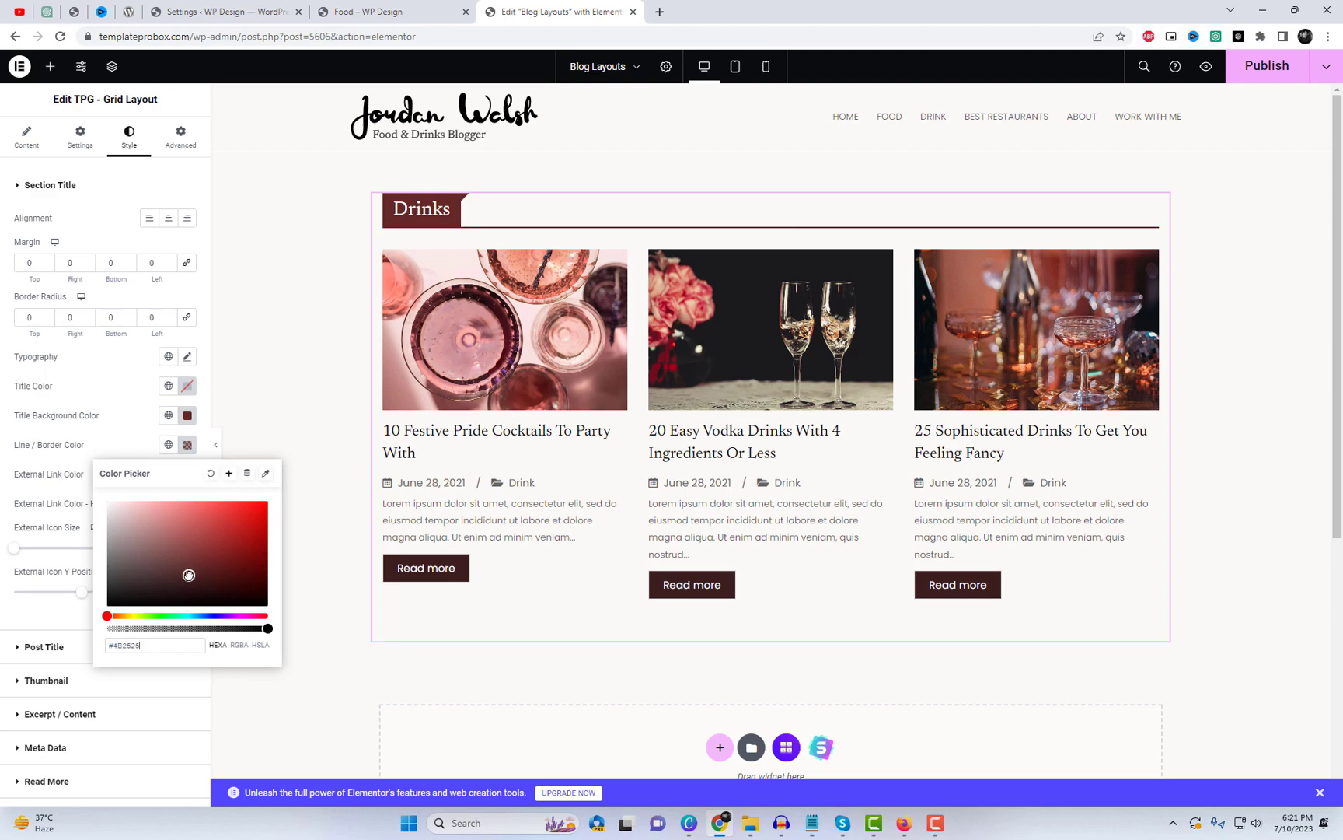
click(136, 440)
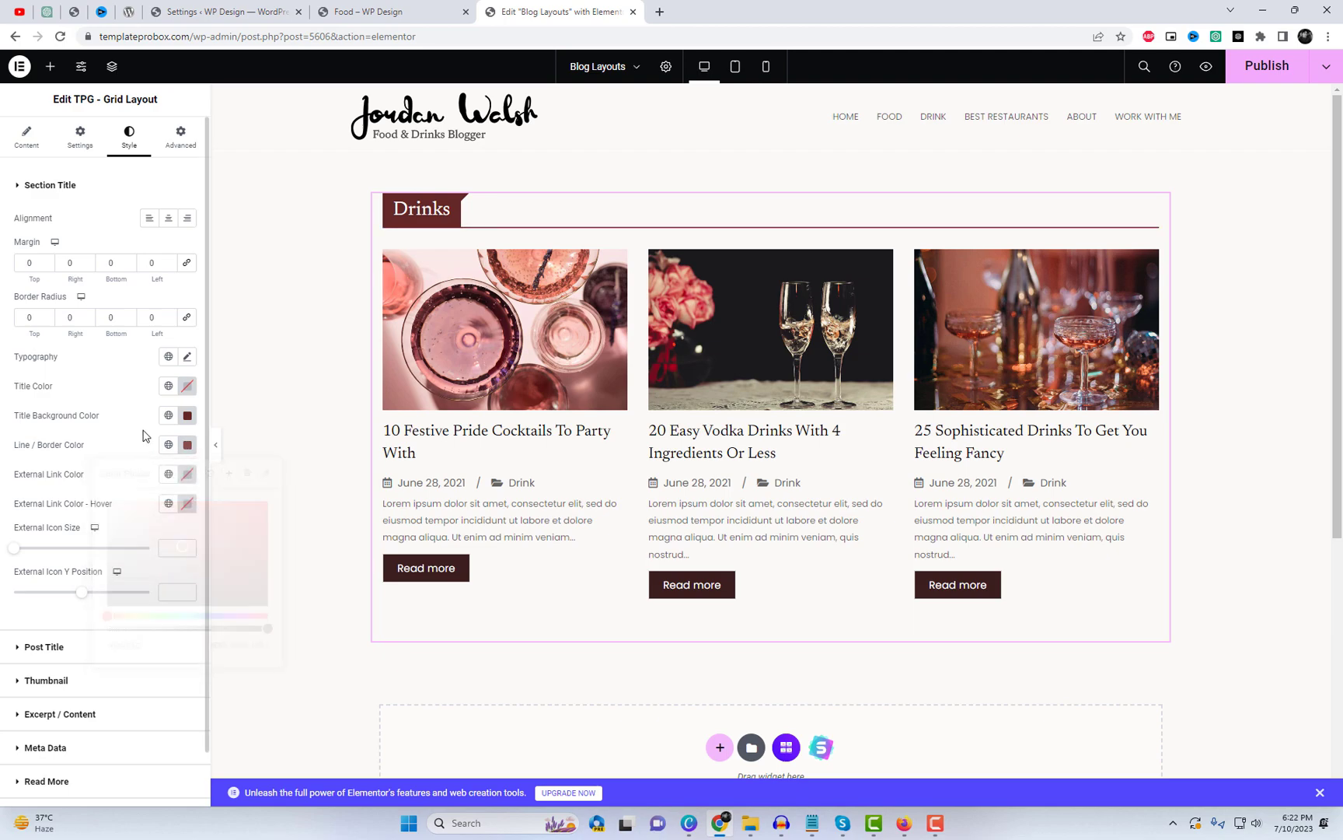
right_click(720, 309)
Step: Duplicate the Drinks grid and swap its Drink category filter for Food
click(755, 344)
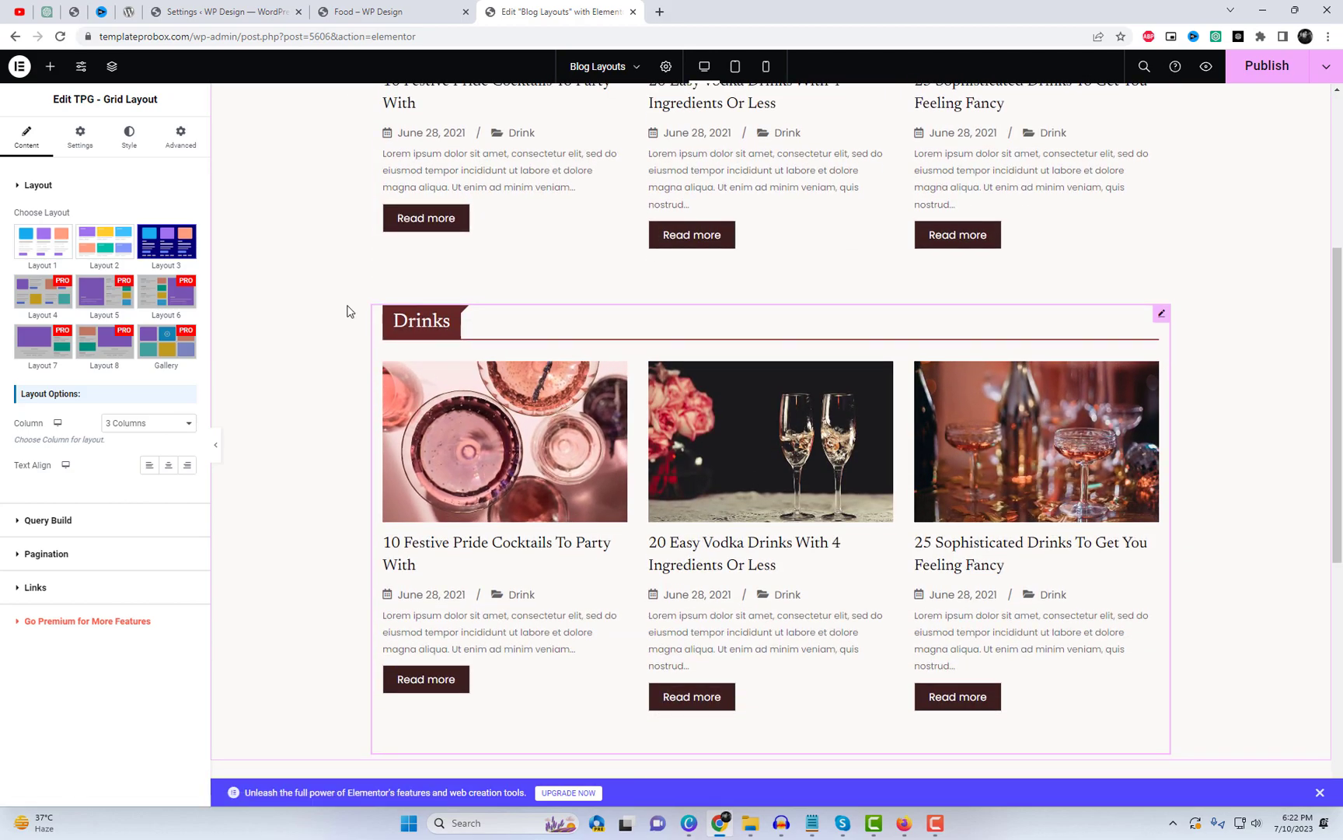
click(48, 520)
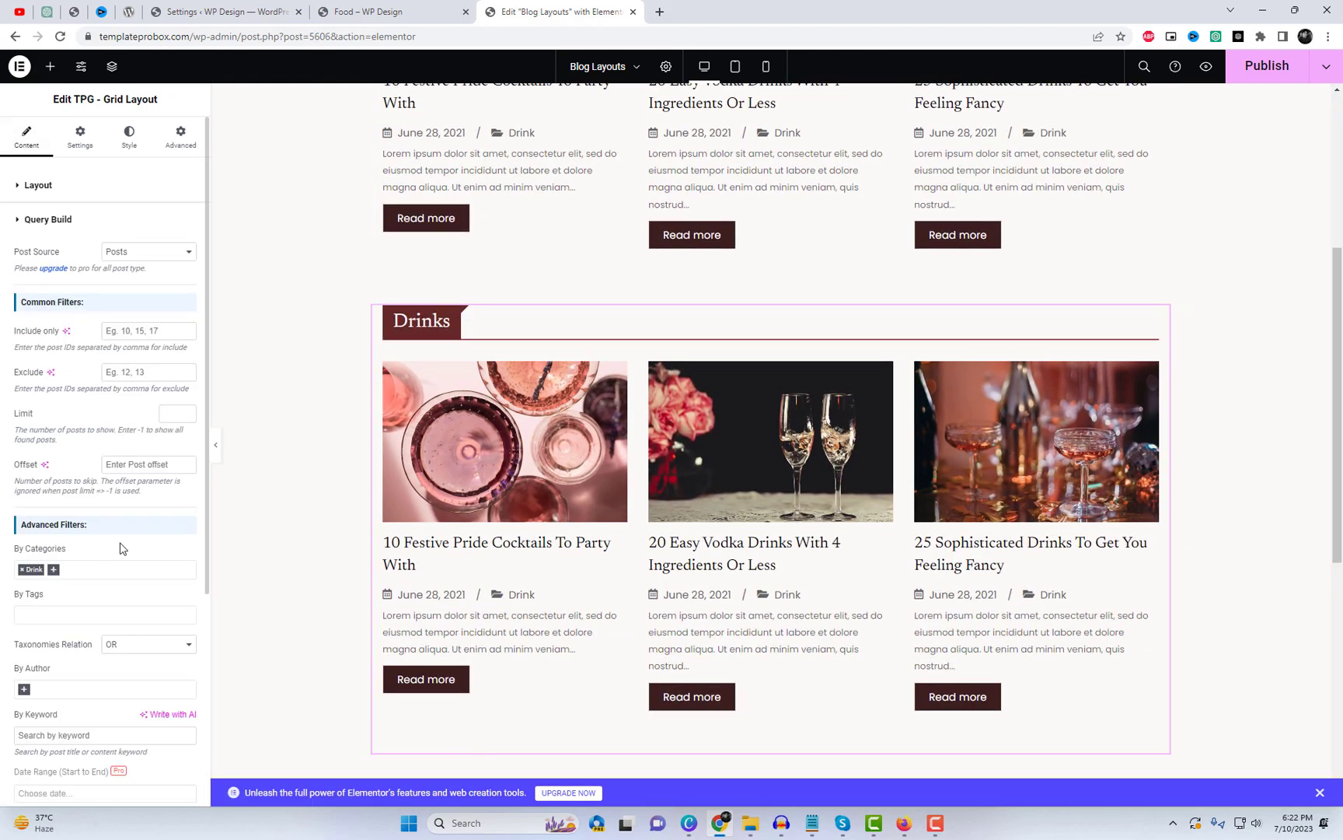
scroll(36, 555, down, 2)
scroll(79, 584, down, 1)
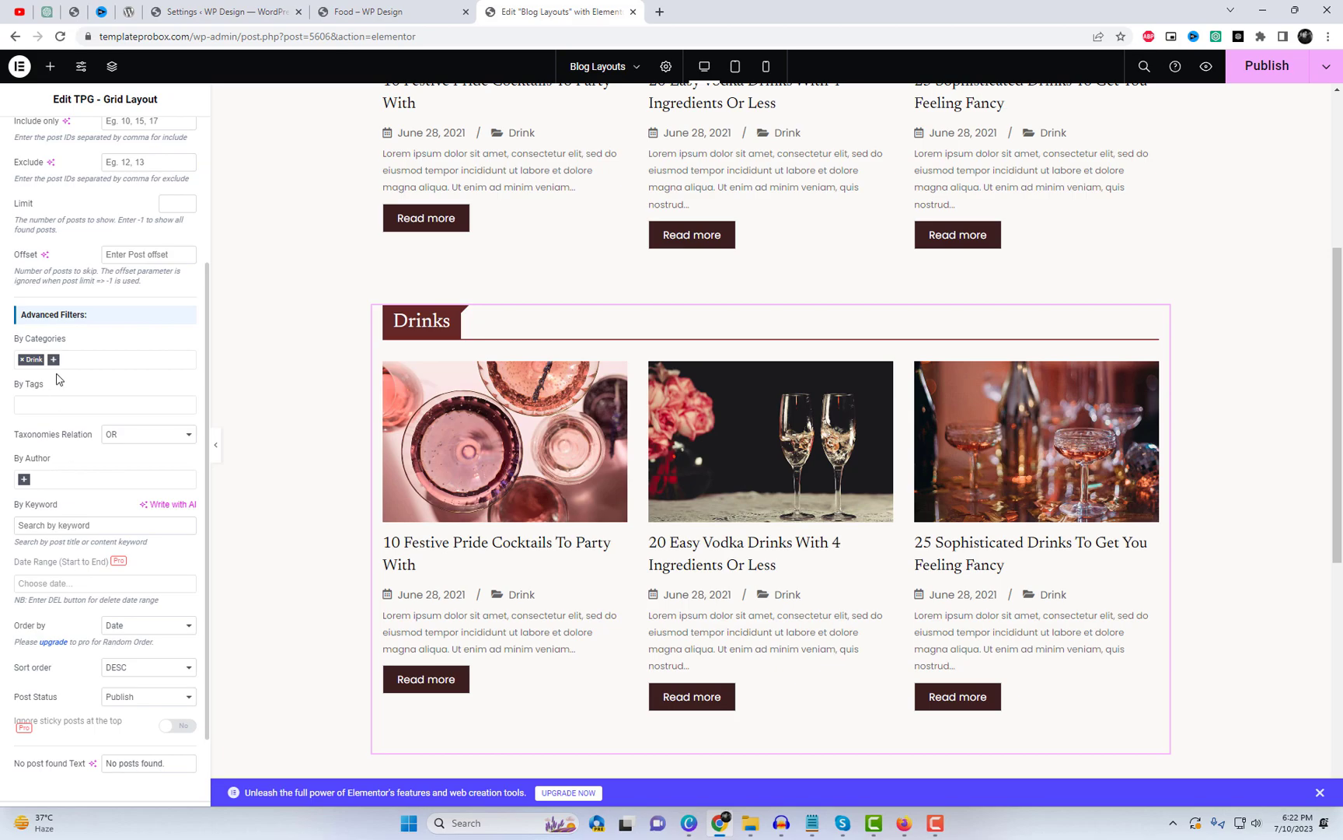
click(21, 359)
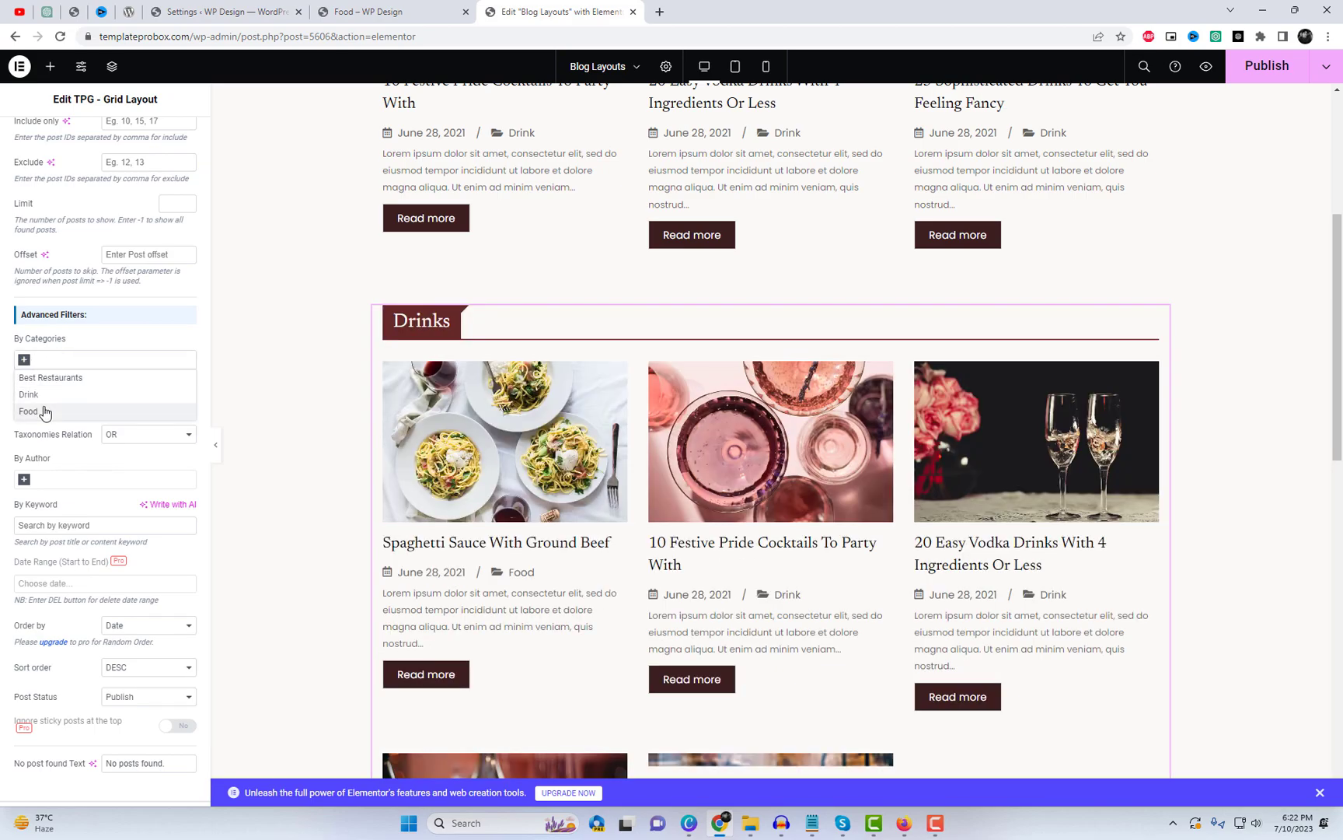
click(44, 412)
scroll(45, 412, up, 3)
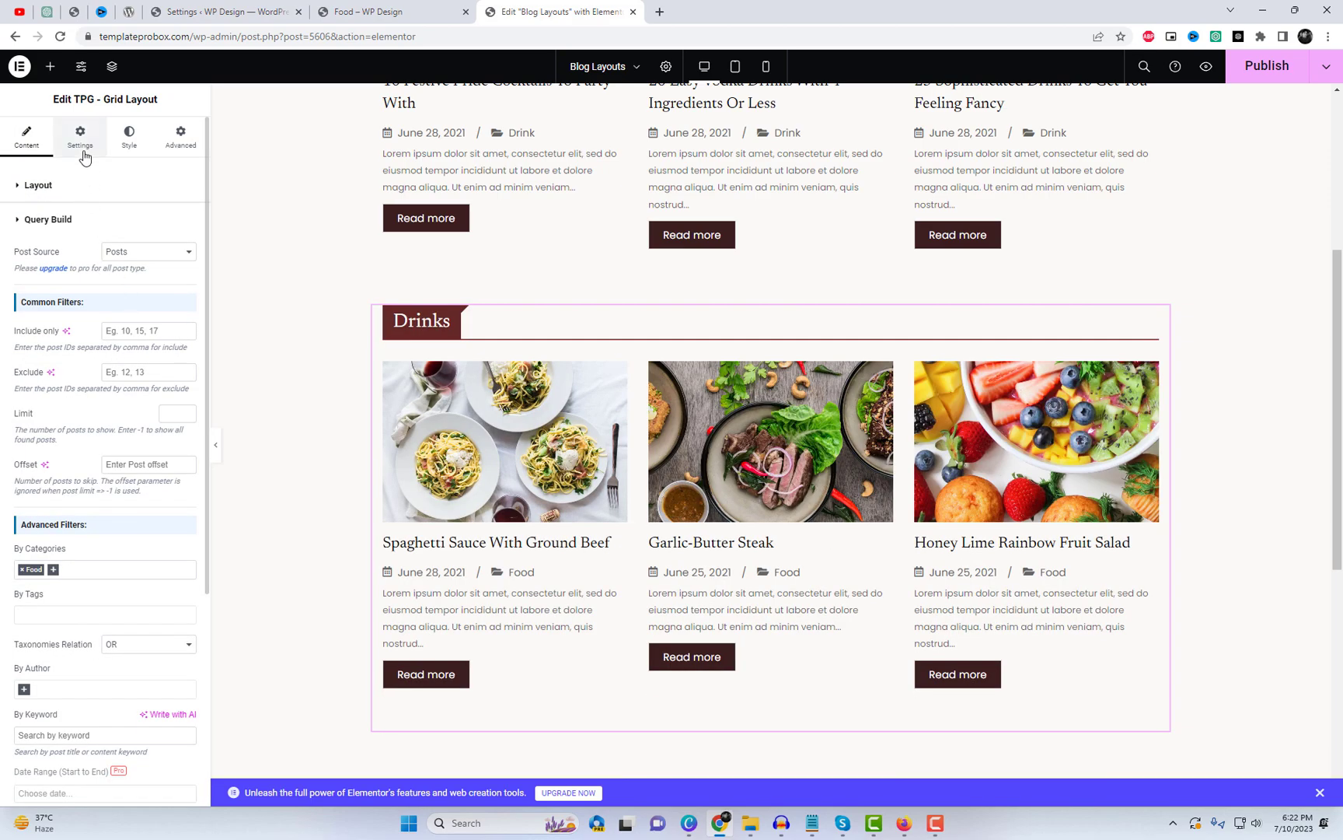
Step: Change the copied grid's section title to 'Foods'
click(81, 145)
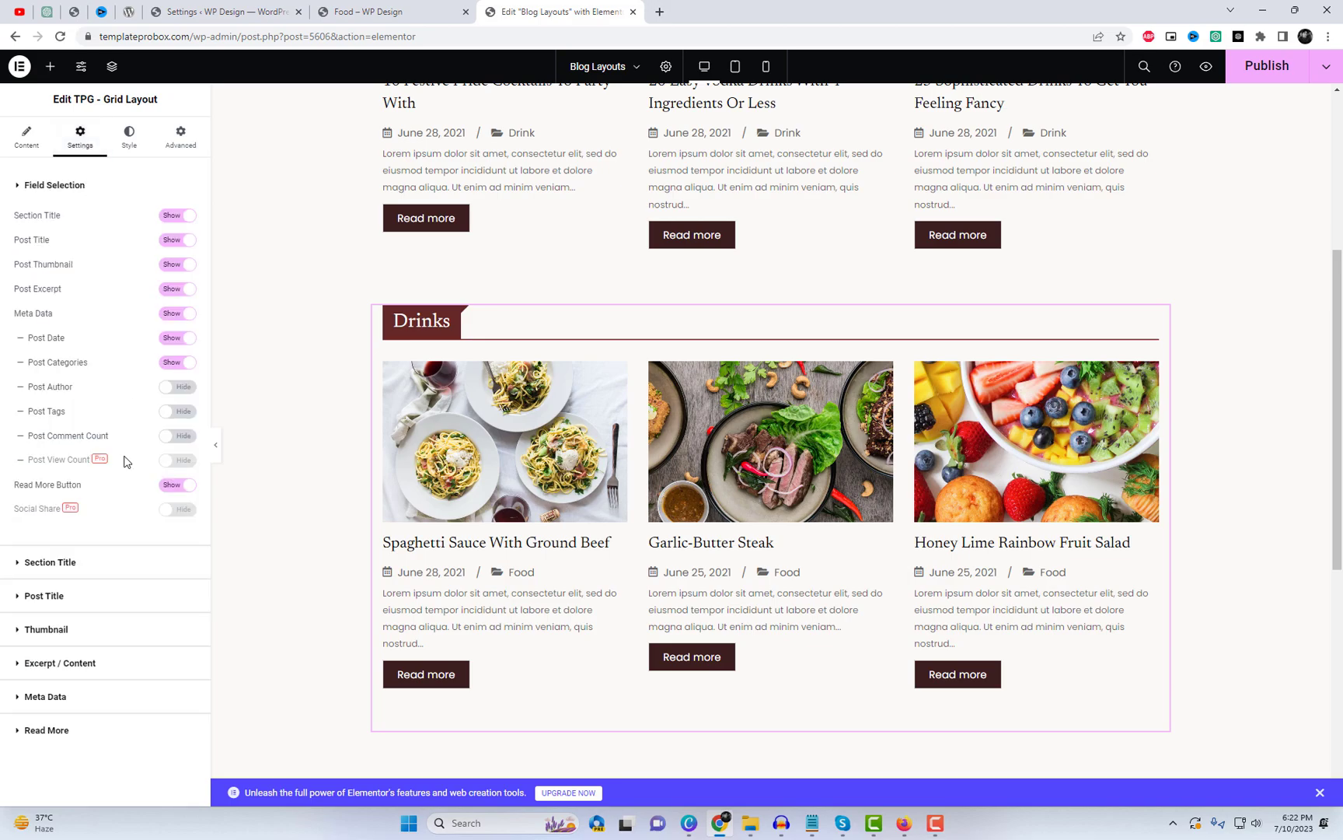
click(99, 564)
text(Food)
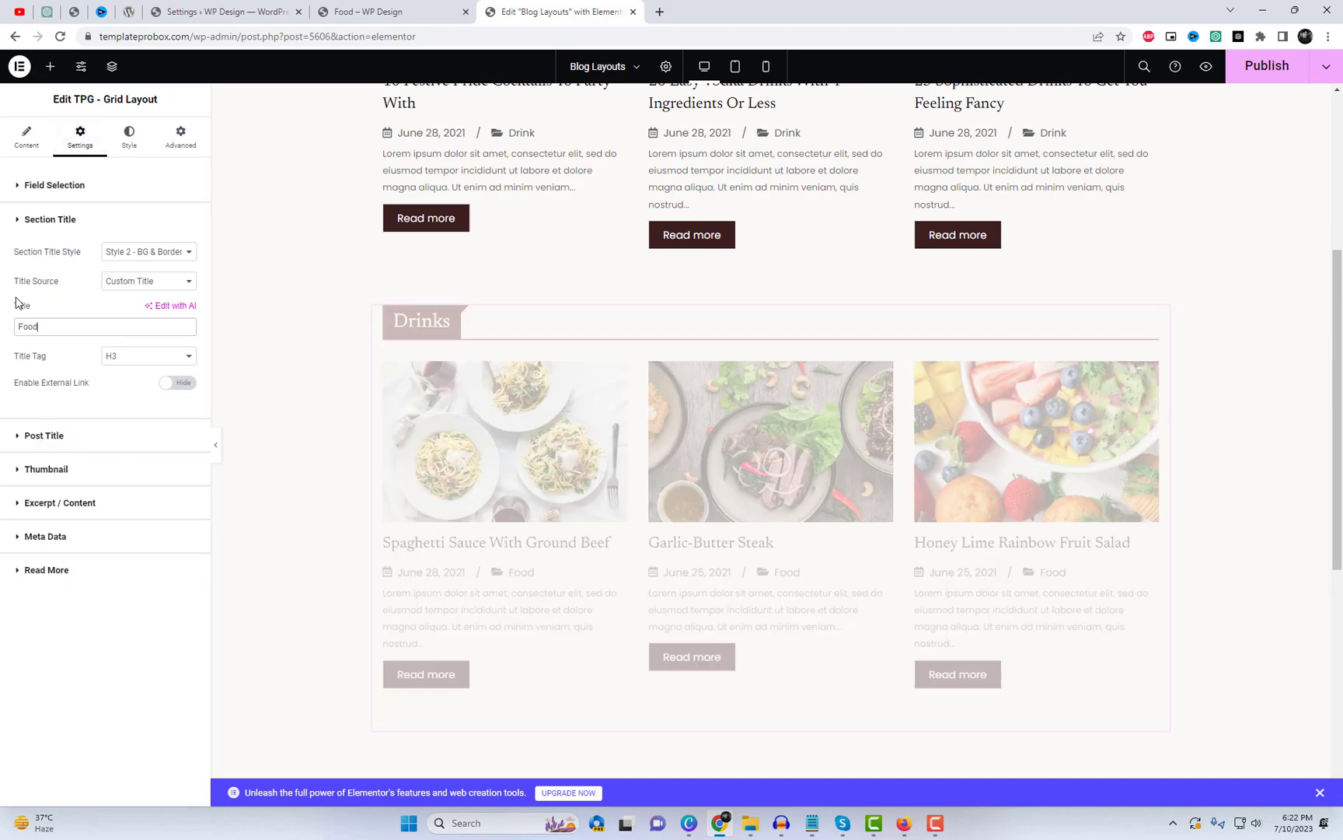
text(s)
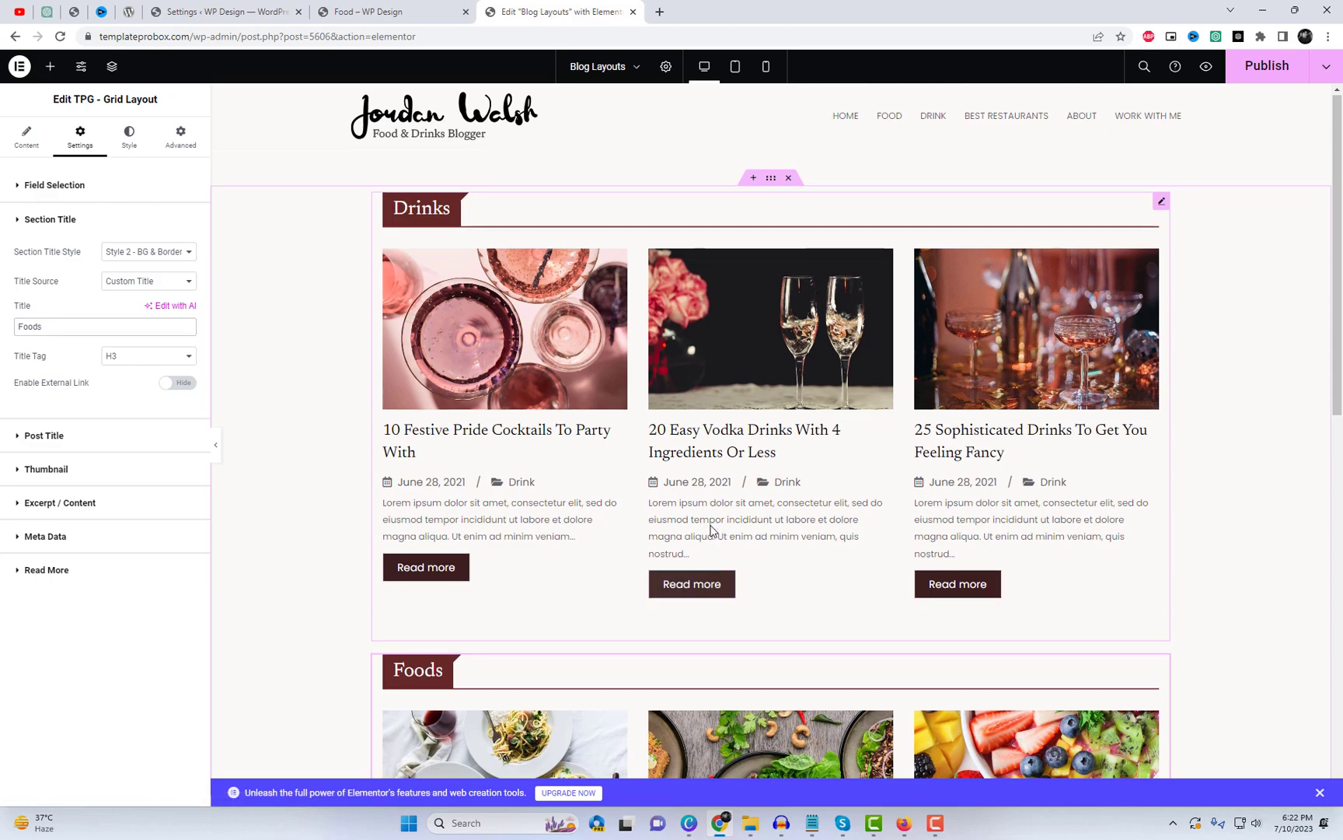
scroll(768, 556, down, 7)
scroll(769, 555, up, 1)
Step: Duplicate the Foods grid, give the copy the Layout 2 card style and title it 'All'
right_click(759, 337)
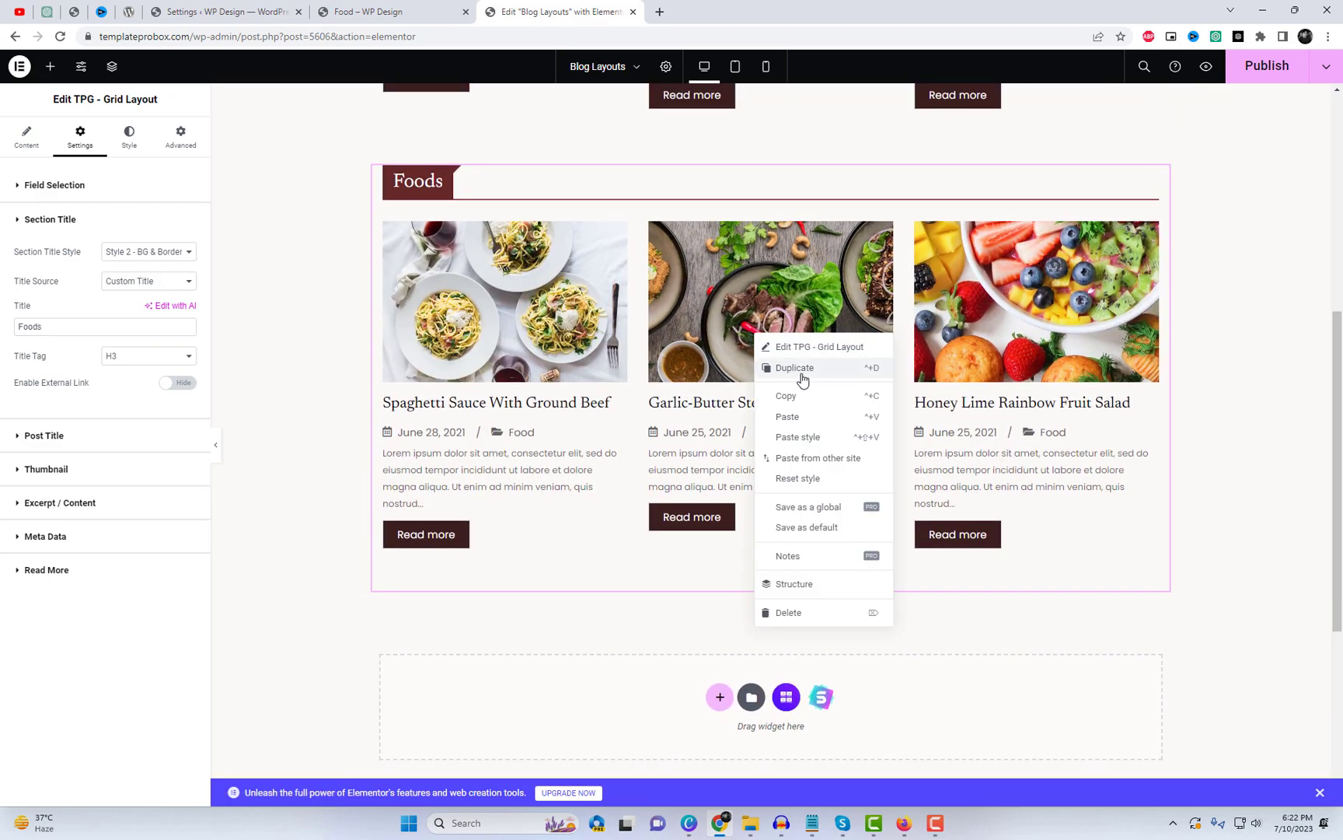
click(800, 373)
scroll(855, 556, down, 4)
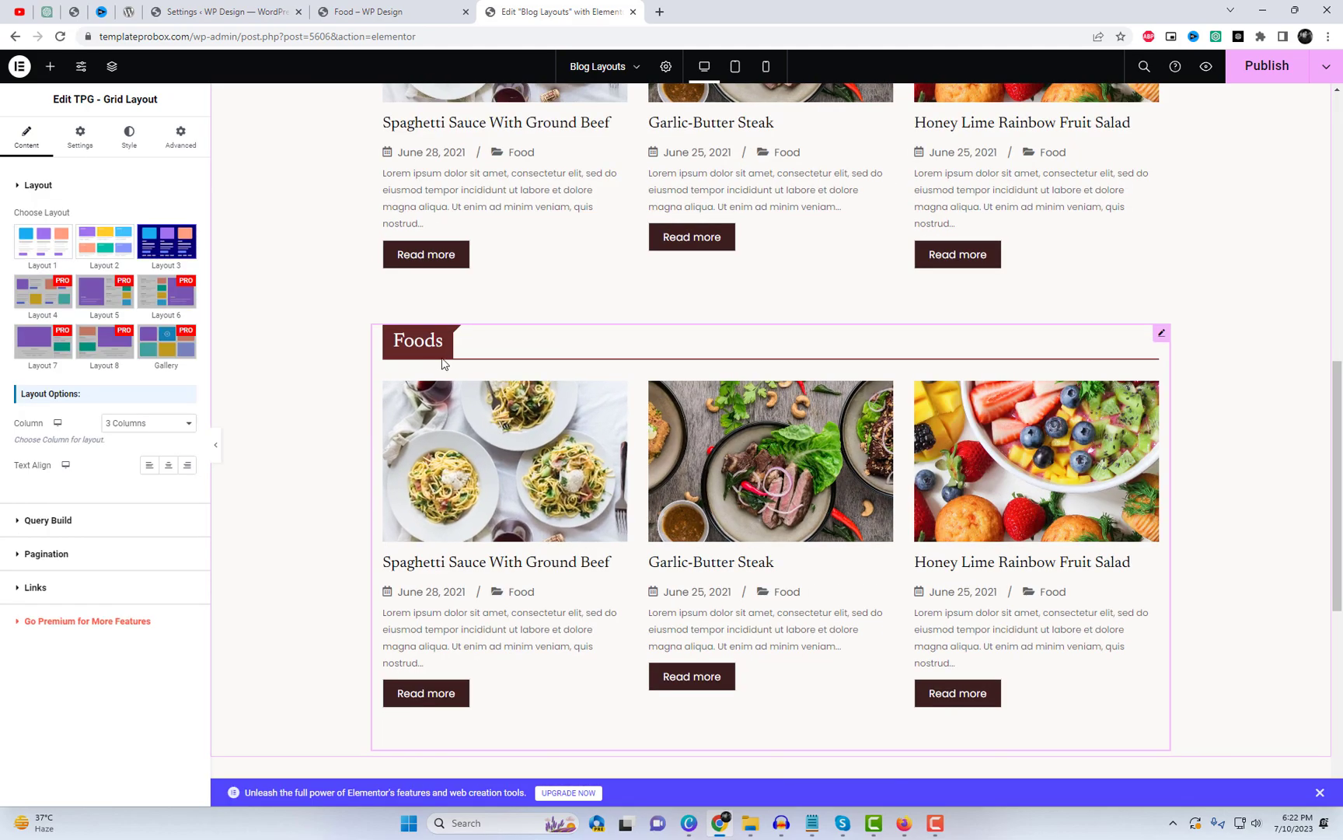
click(104, 241)
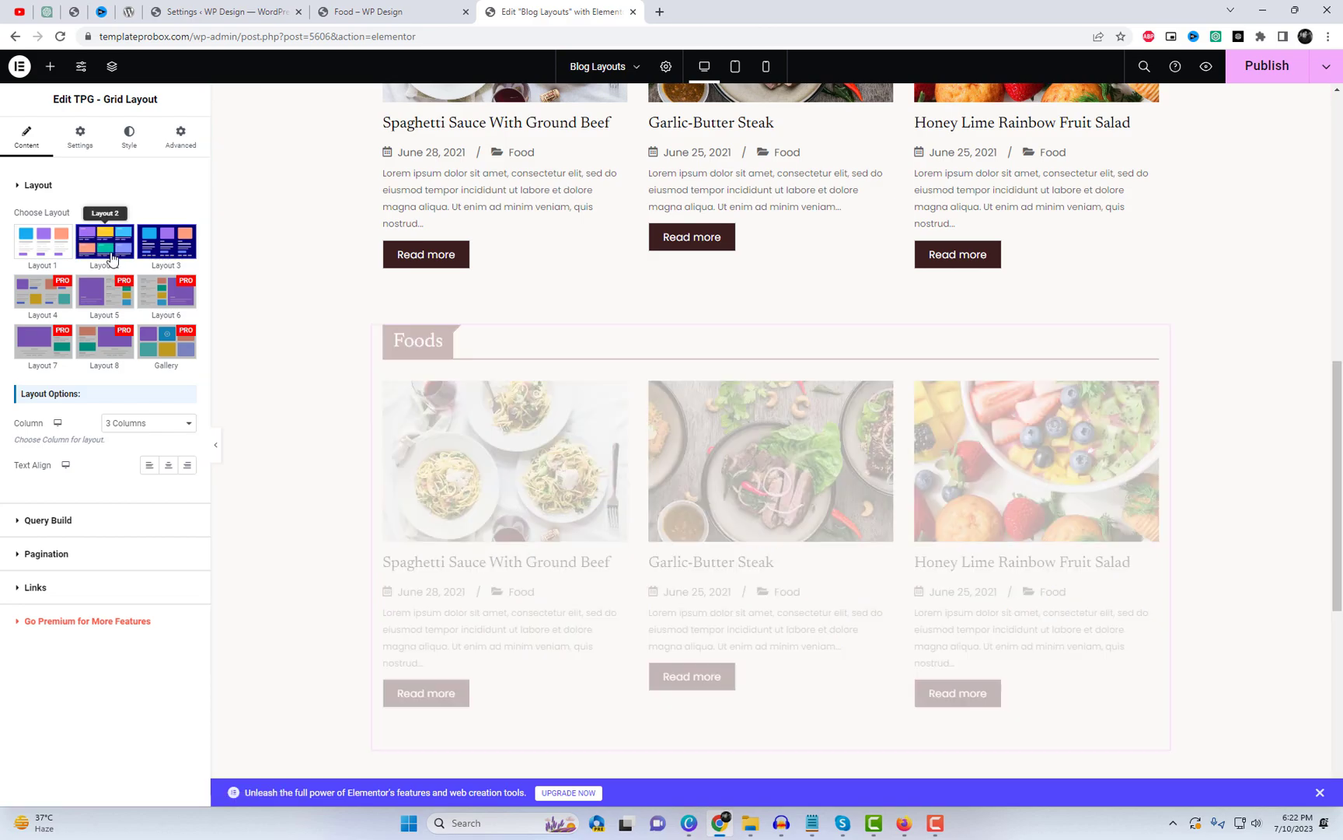
scroll(776, 570, down, 1)
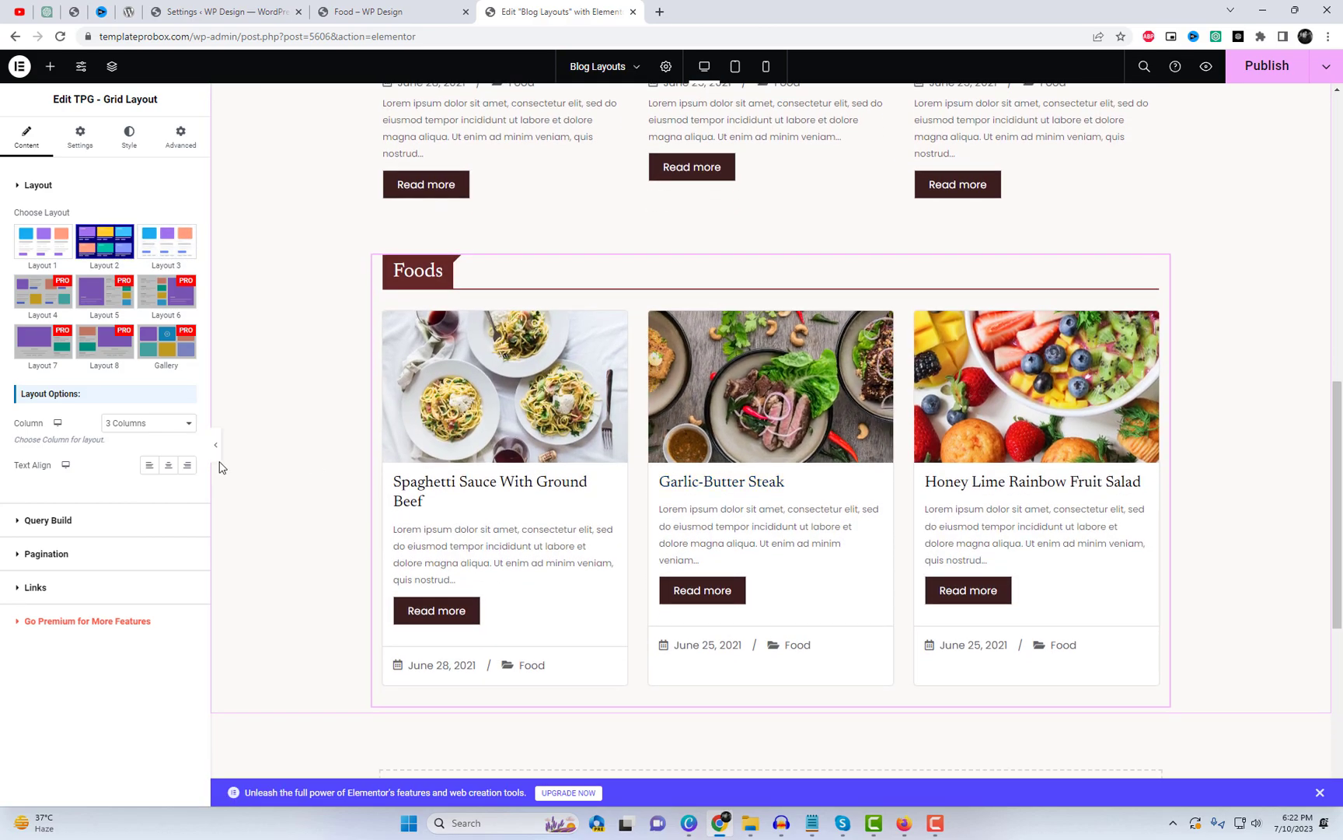
click(87, 154)
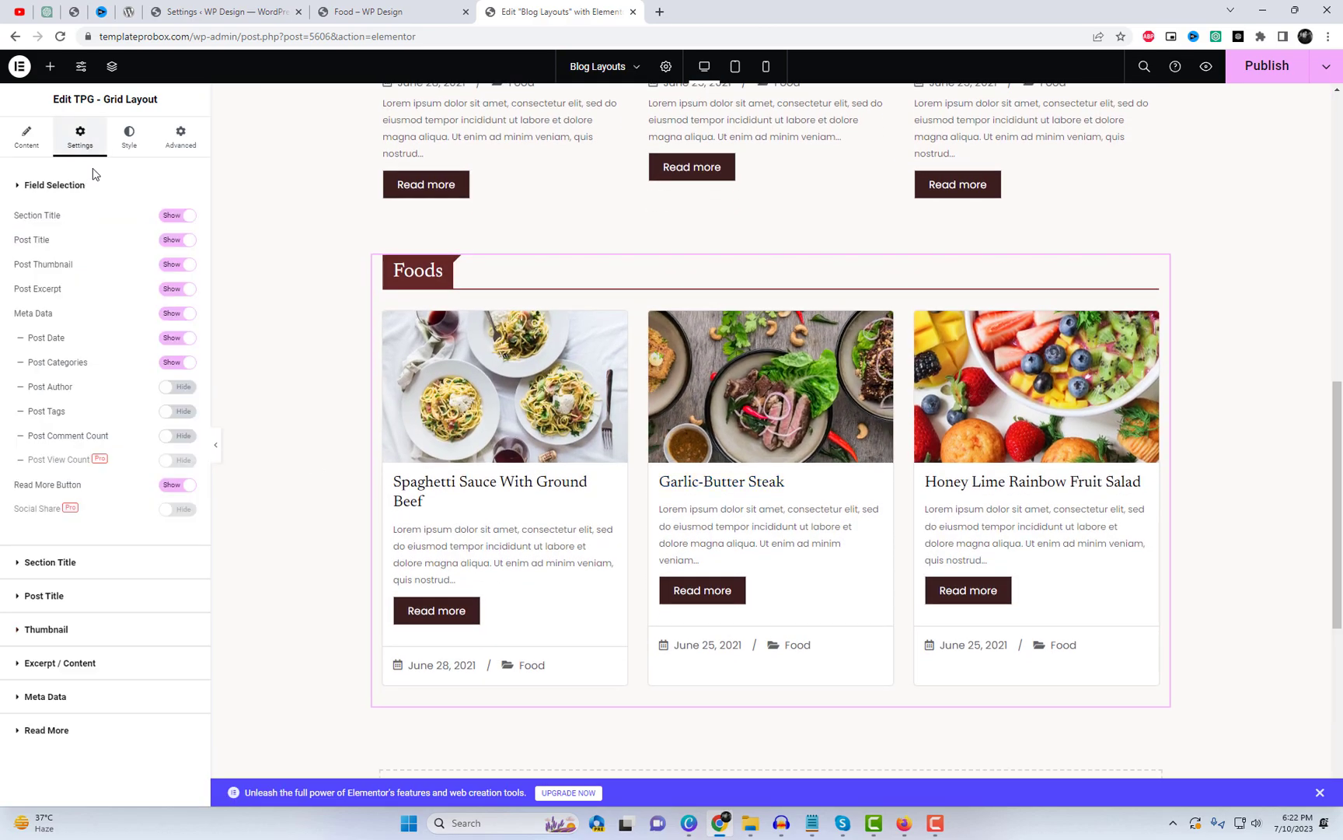
click(49, 562)
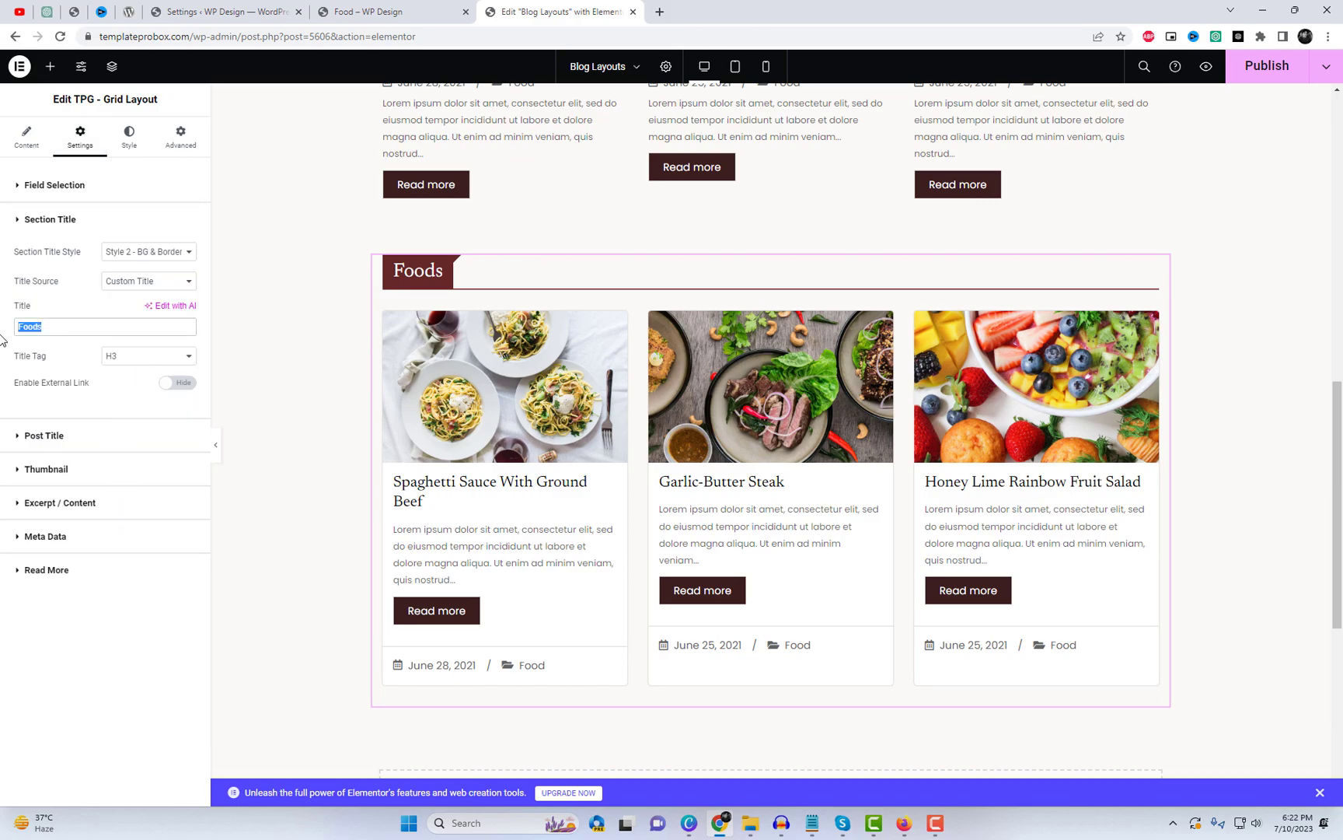
text(All)
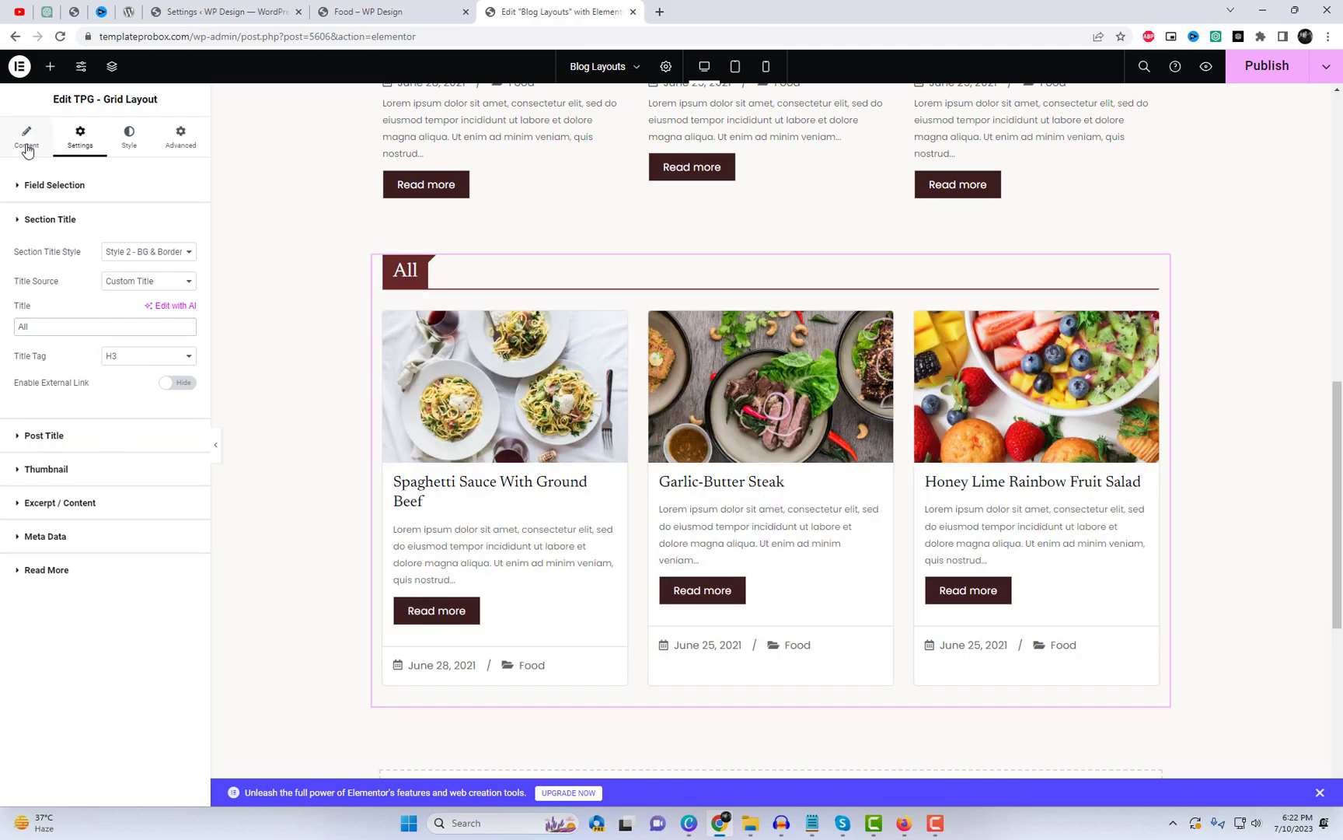
Step: Set the All grid to 2 columns and remove its Food category filter so every post shows
click(27, 148)
click(156, 426)
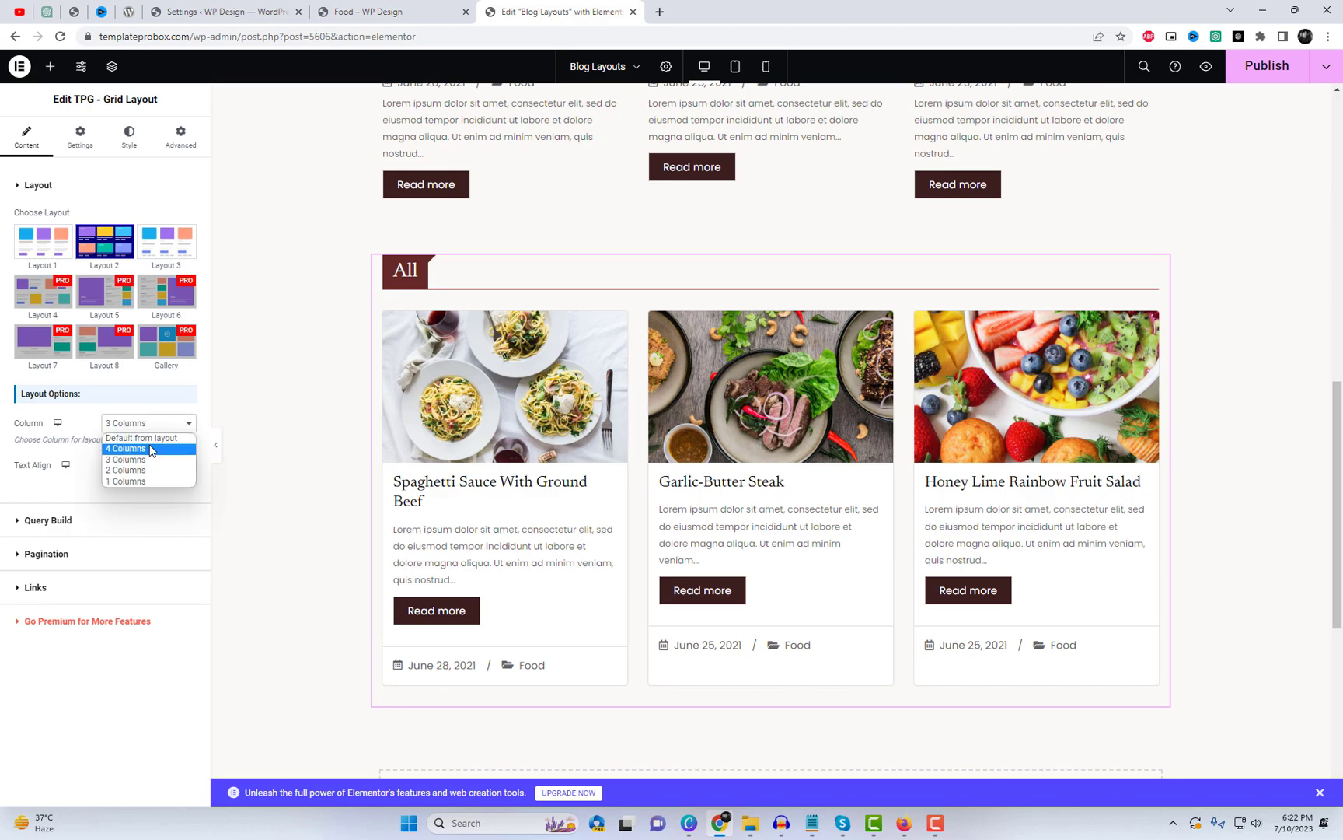
click(146, 475)
scroll(292, 456, down, 3)
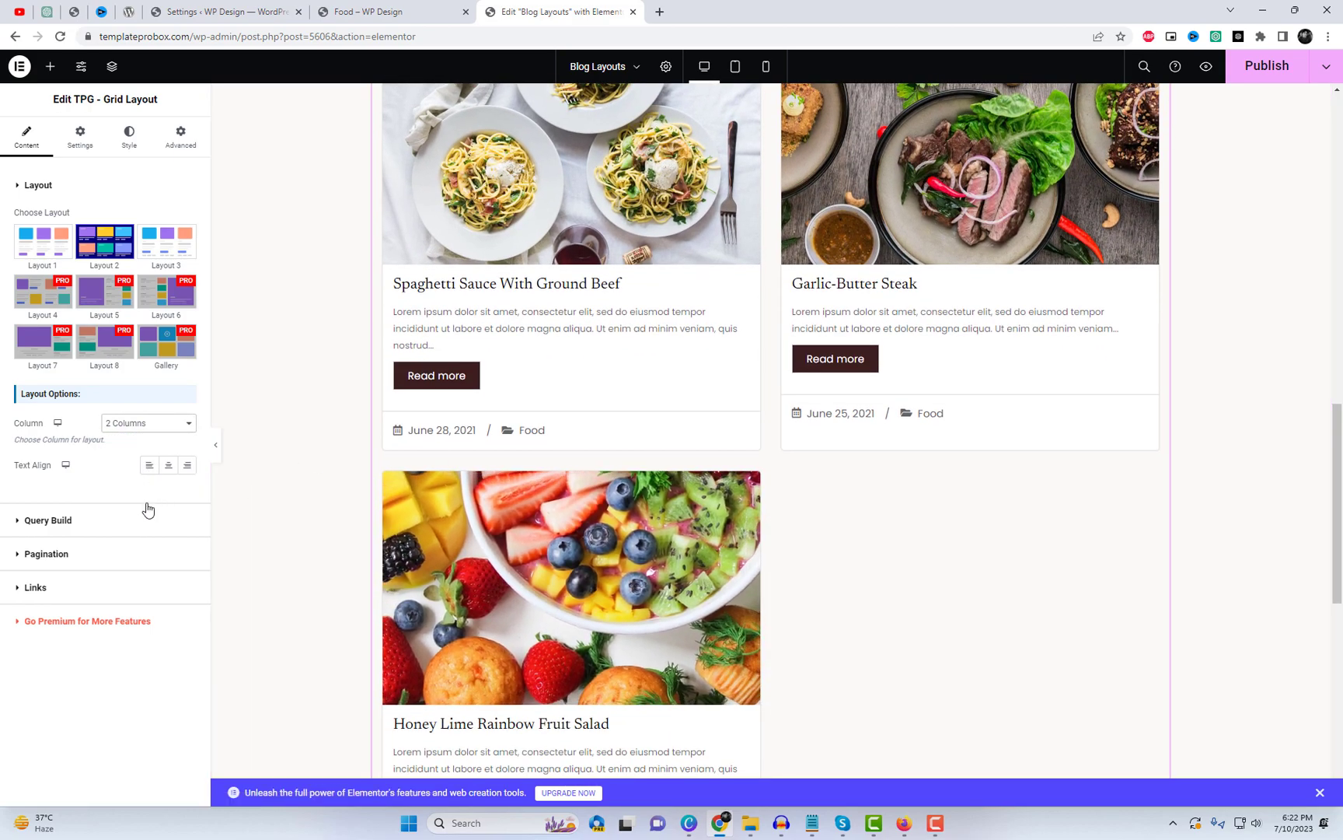
click(108, 527)
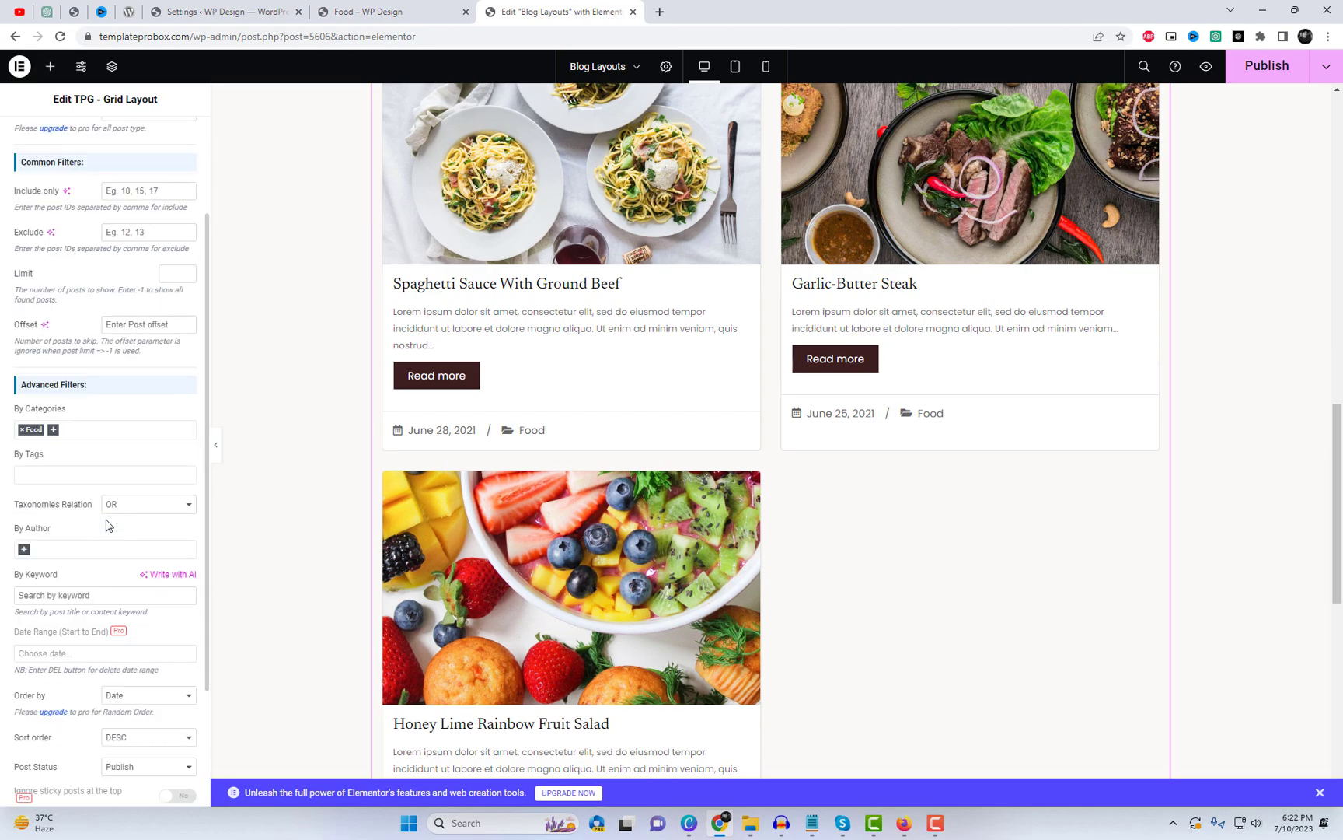
click(86, 428)
click(22, 429)
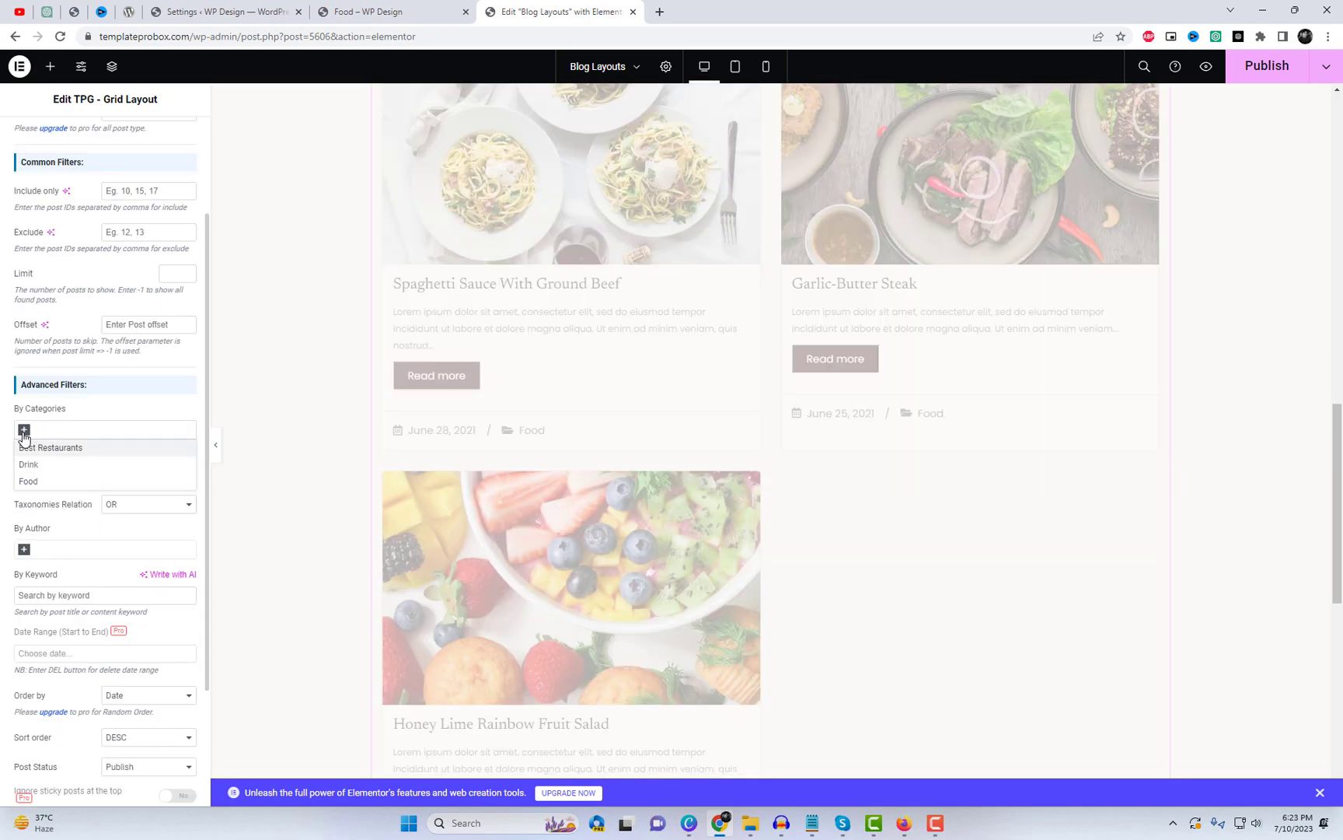
scroll(743, 559, up, 3)
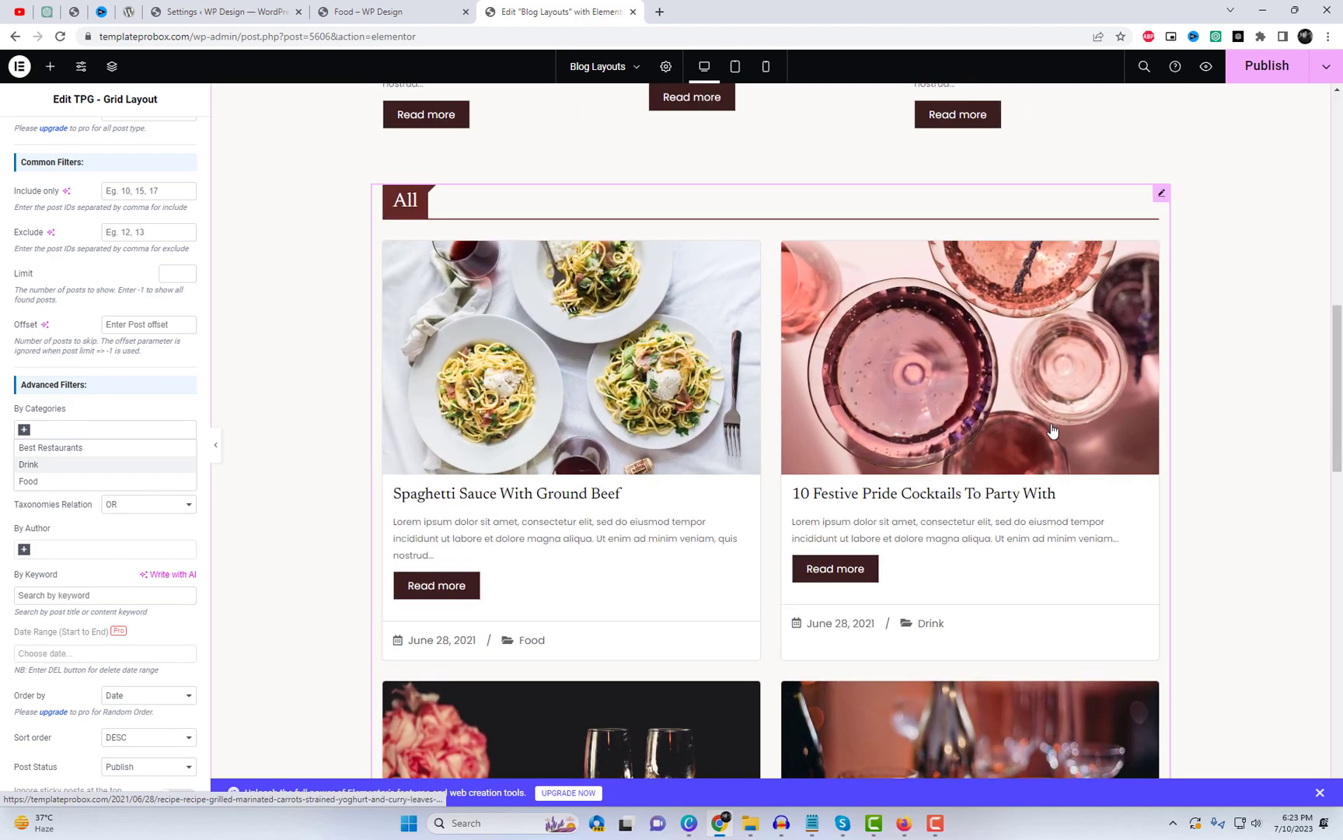
scroll(749, 563, down, 12)
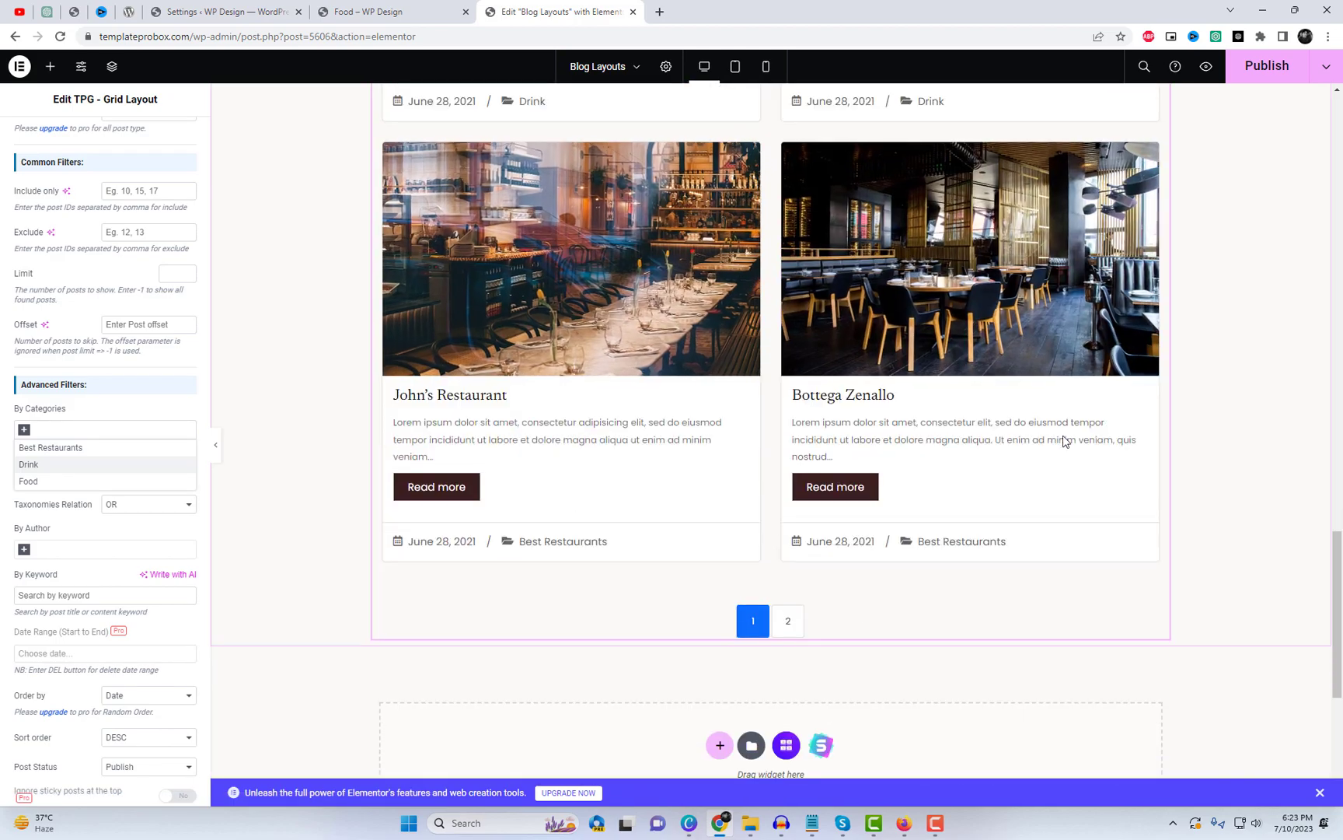
click(787, 620)
click(80, 137)
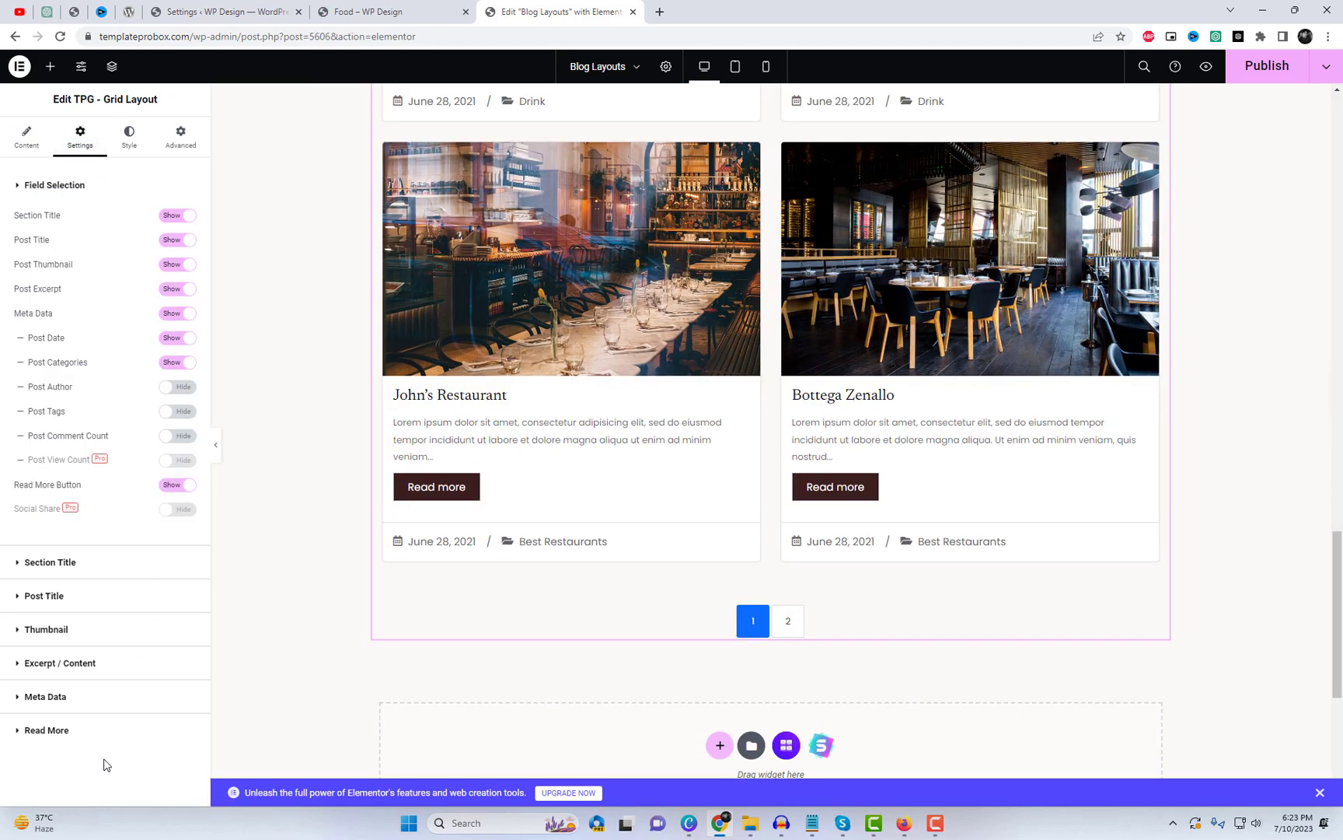
Step: Give the page-number buttons a dark red background, light numbers and lighter red hover, then publish
click(129, 138)
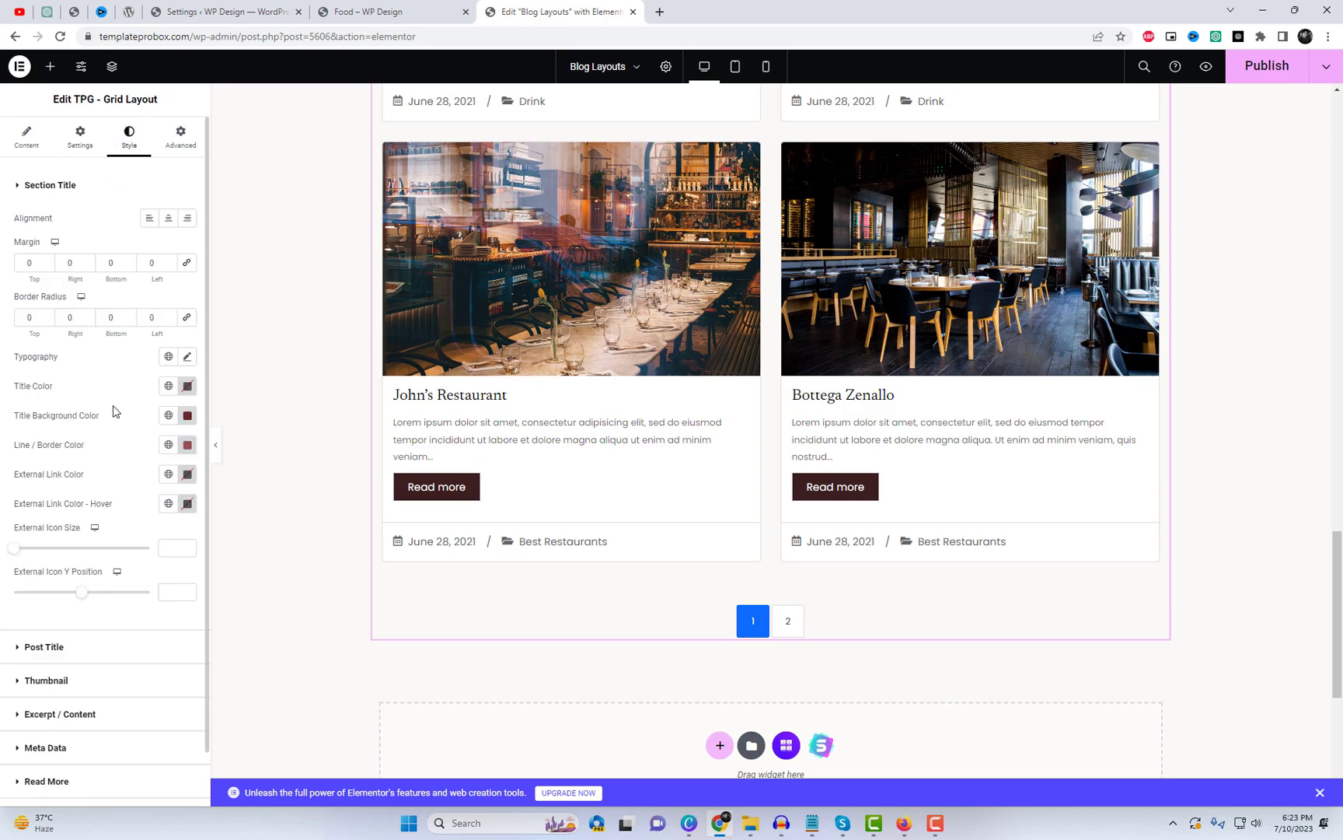
scroll(136, 676, down, 1)
click(142, 766)
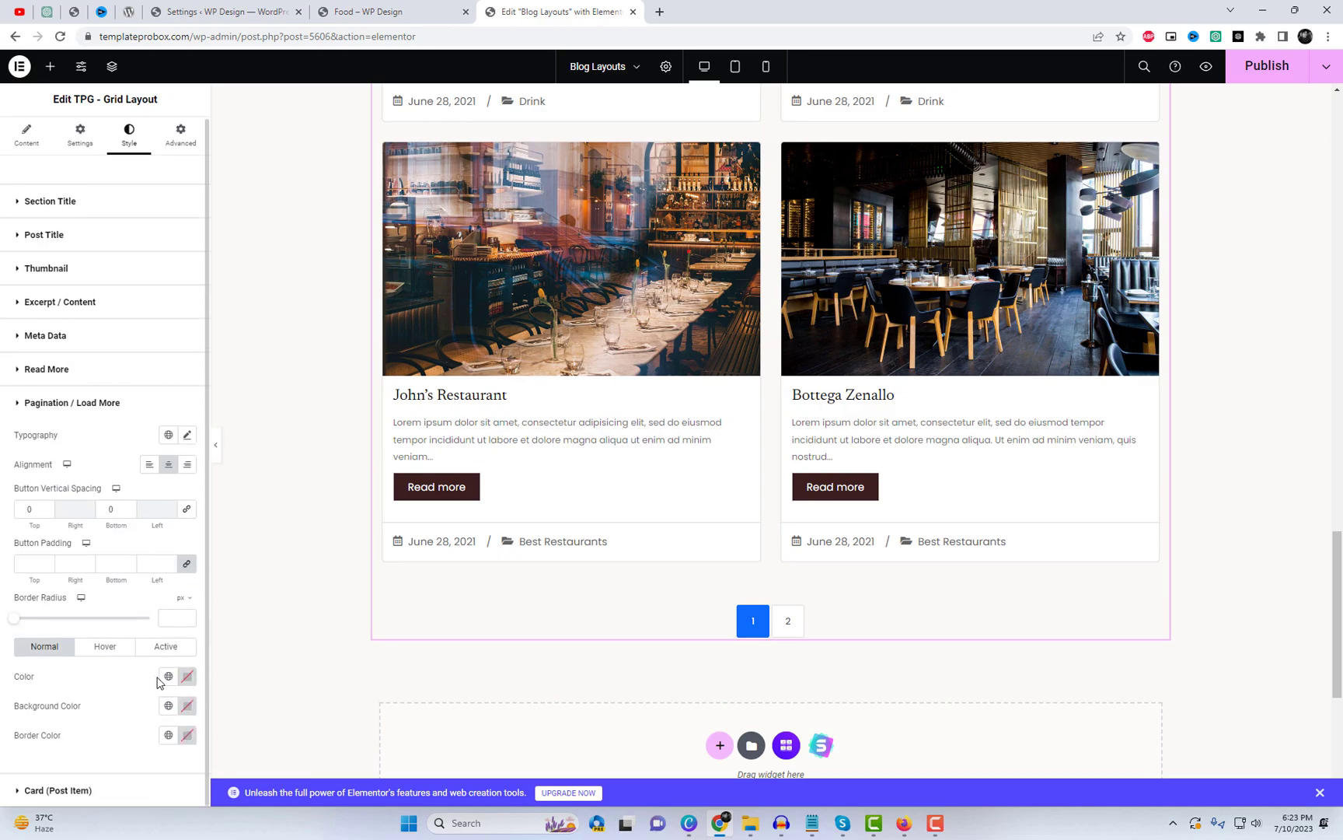
click(188, 705)
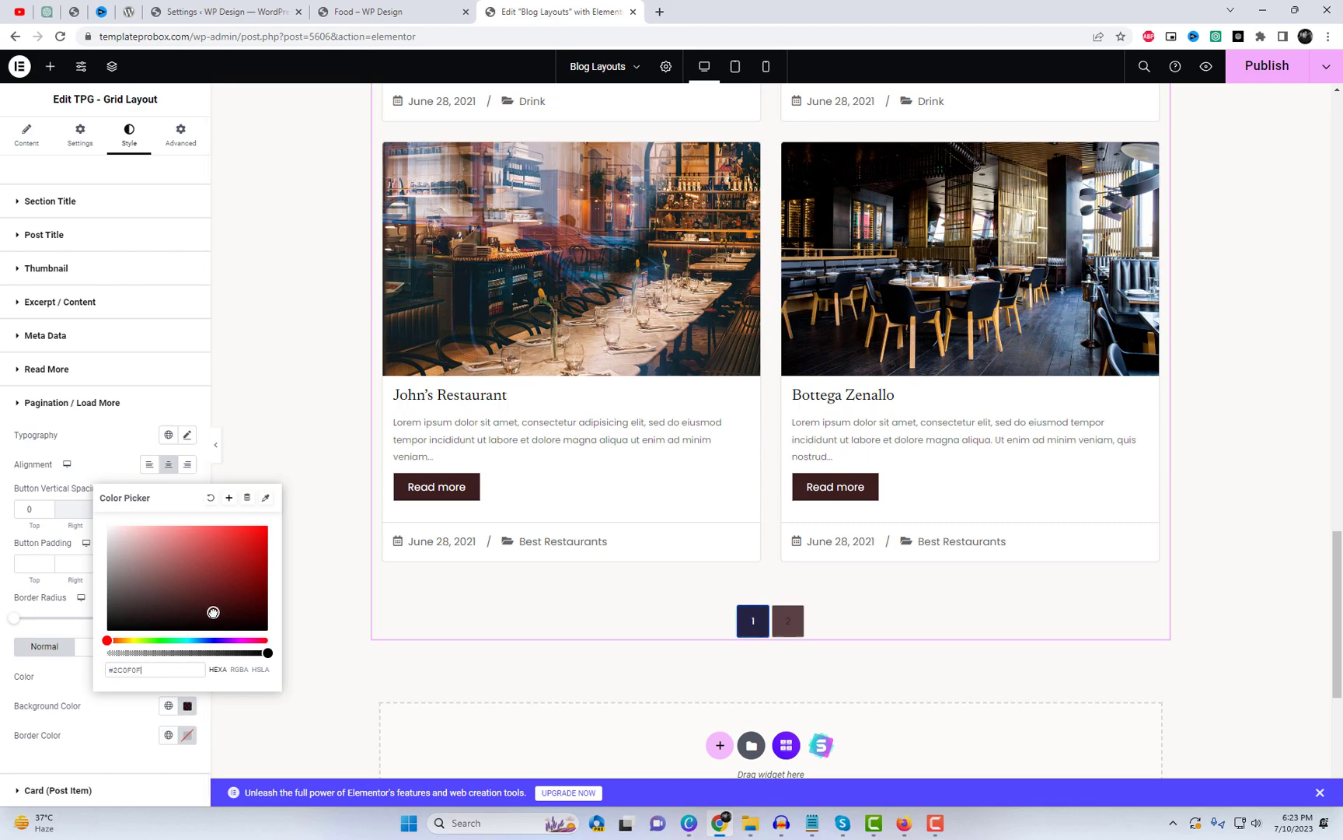
click(90, 759)
click(188, 676)
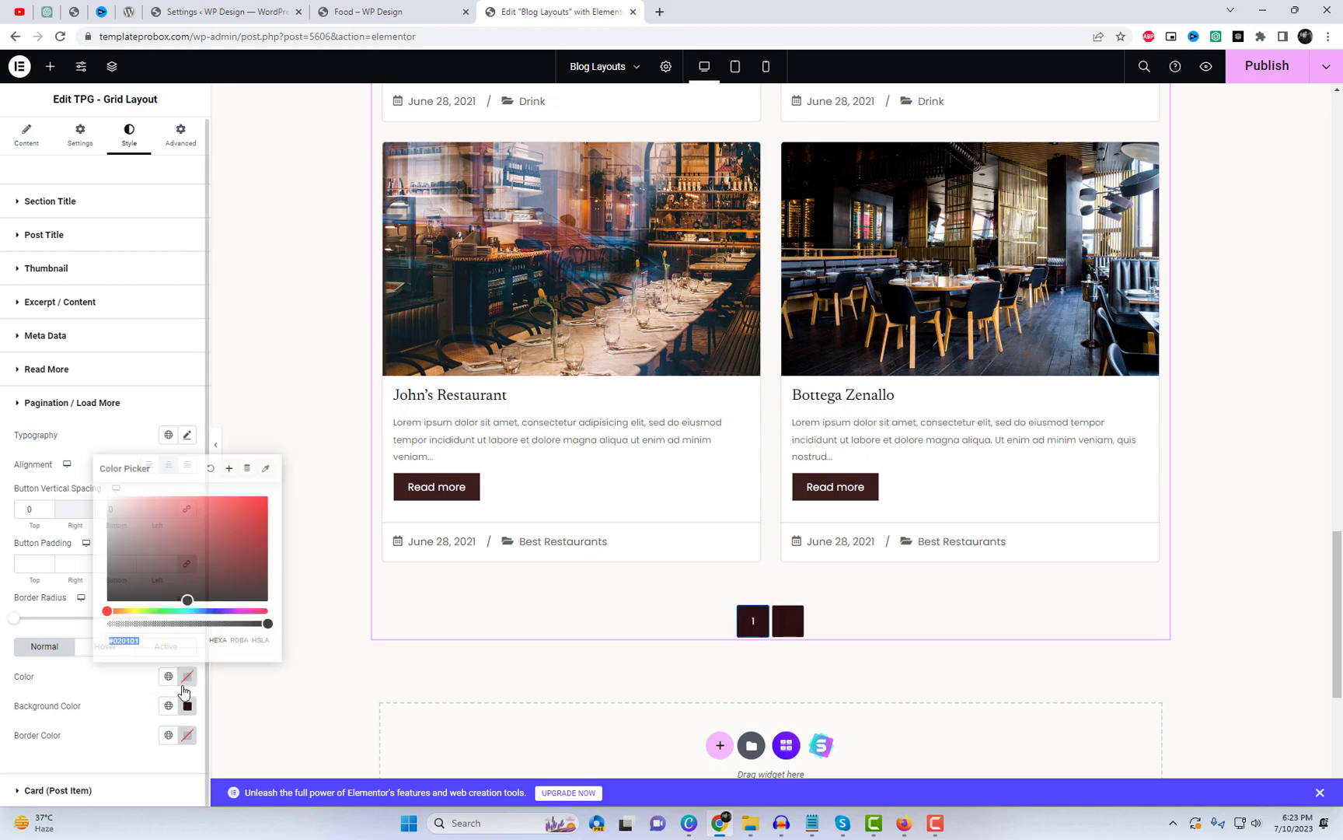
click(120, 744)
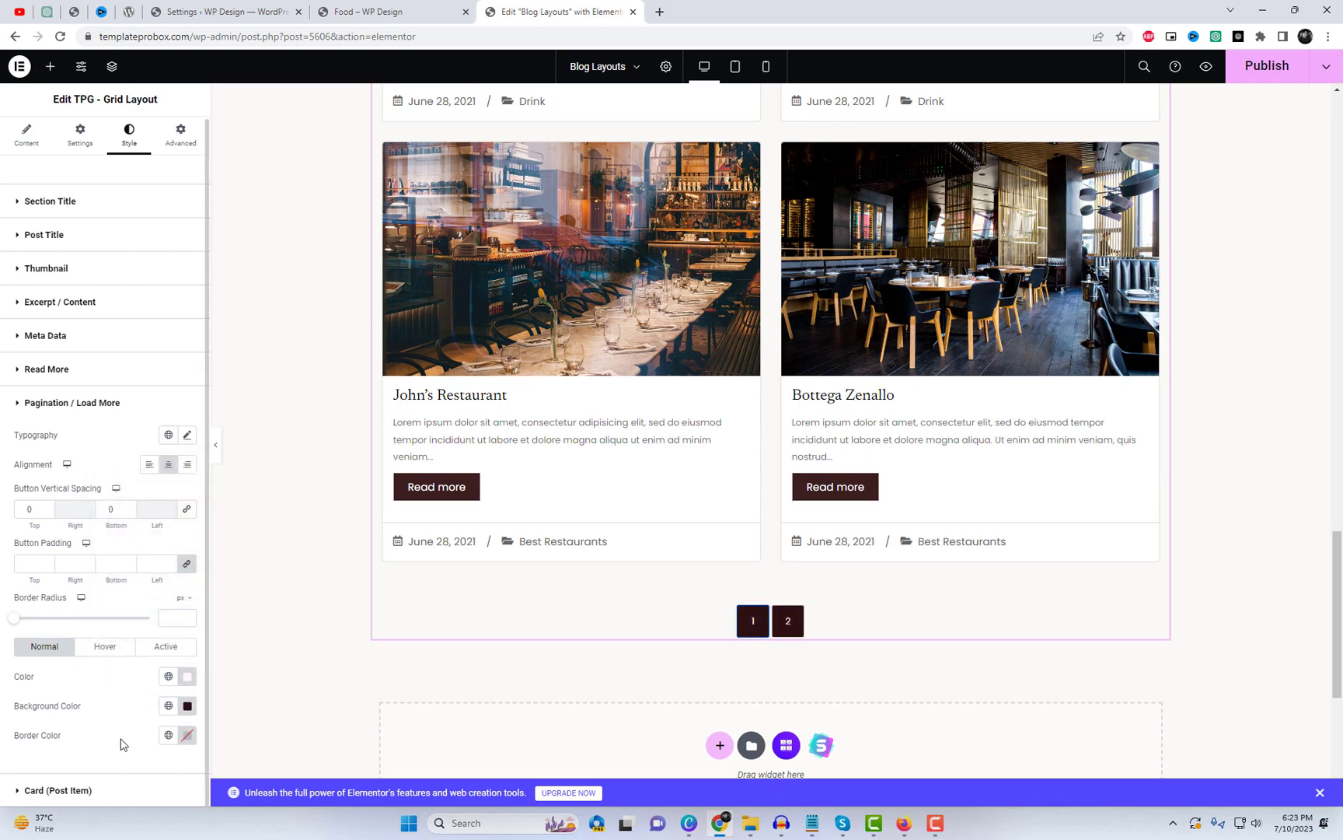
click(189, 707)
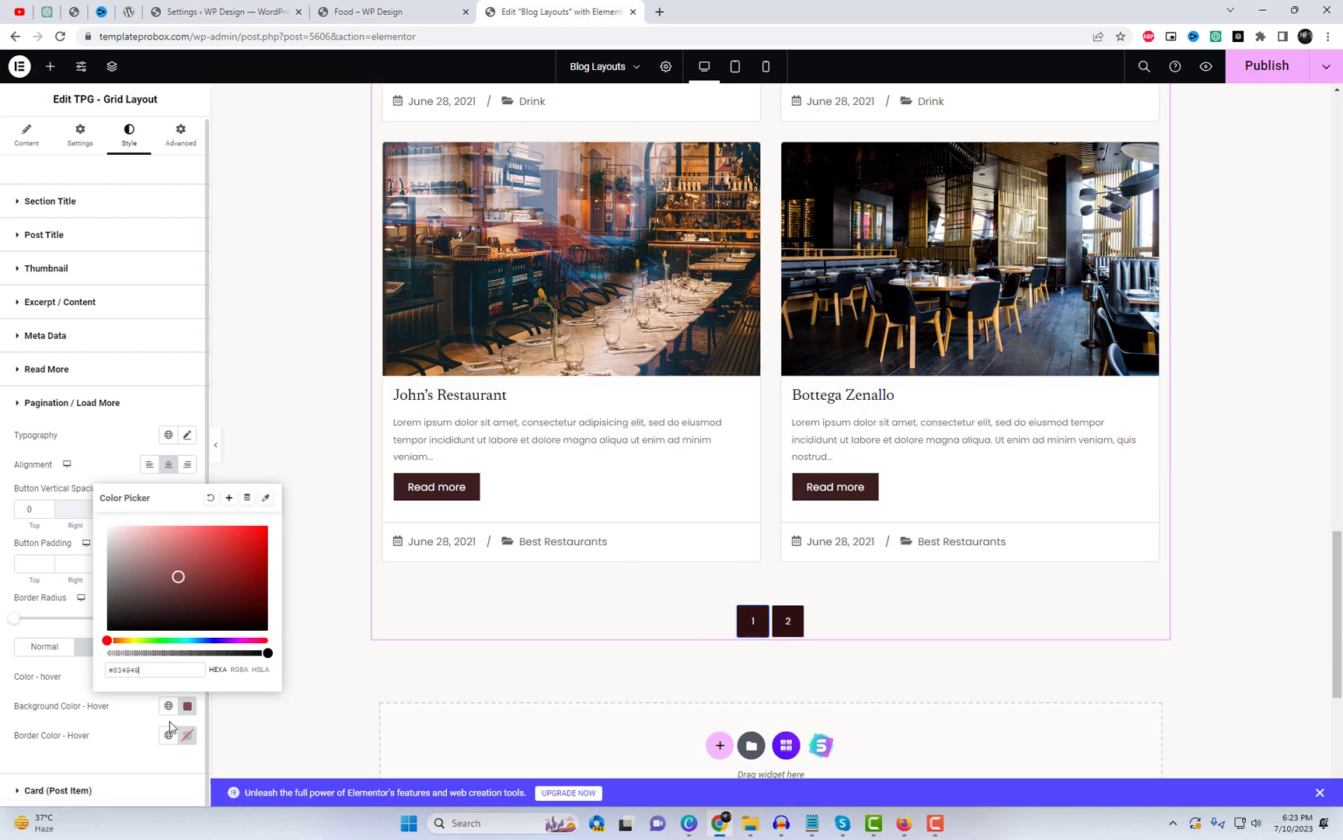
click(1137, 224)
click(1264, 69)
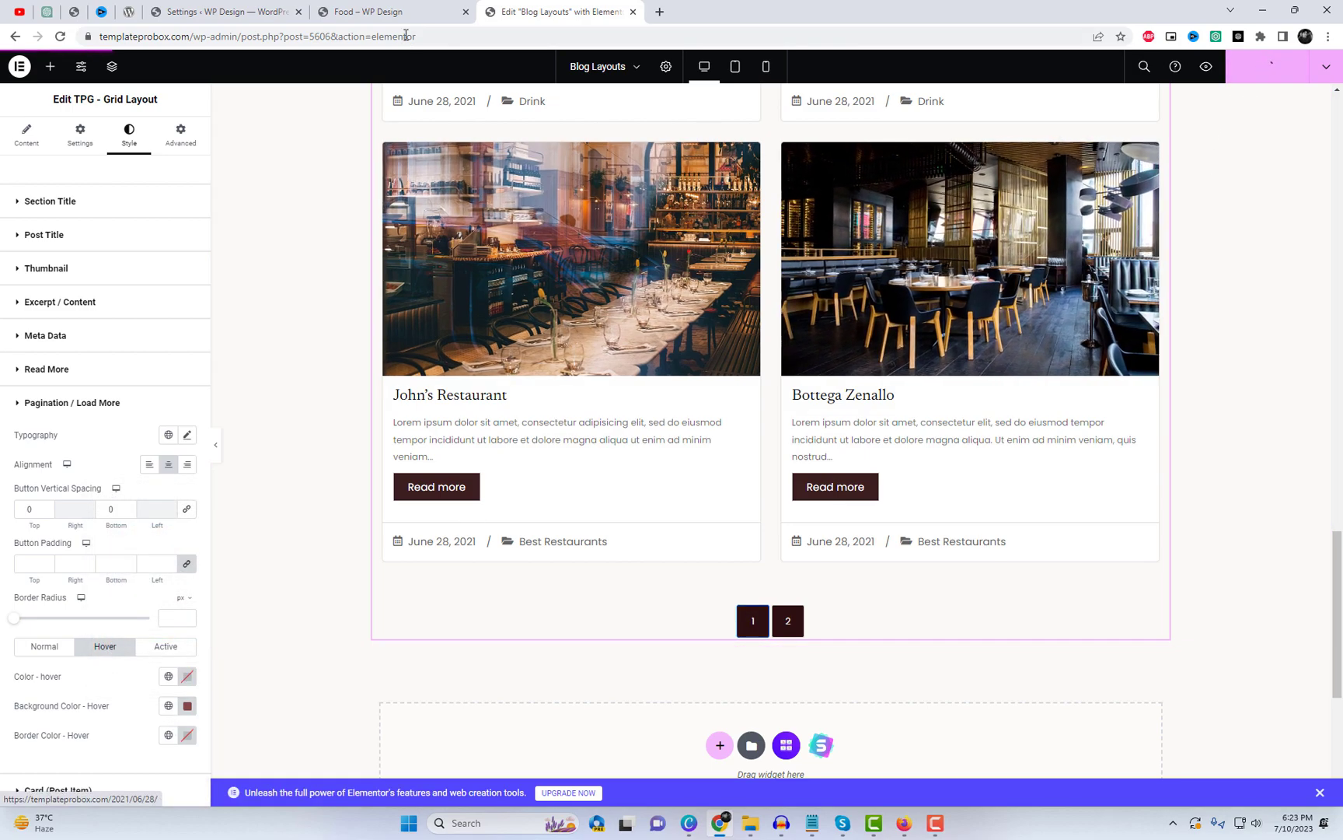
click(20, 71)
Step: Open the live Blog Layouts page and view page 2 of the All section's posts
click(20, 72)
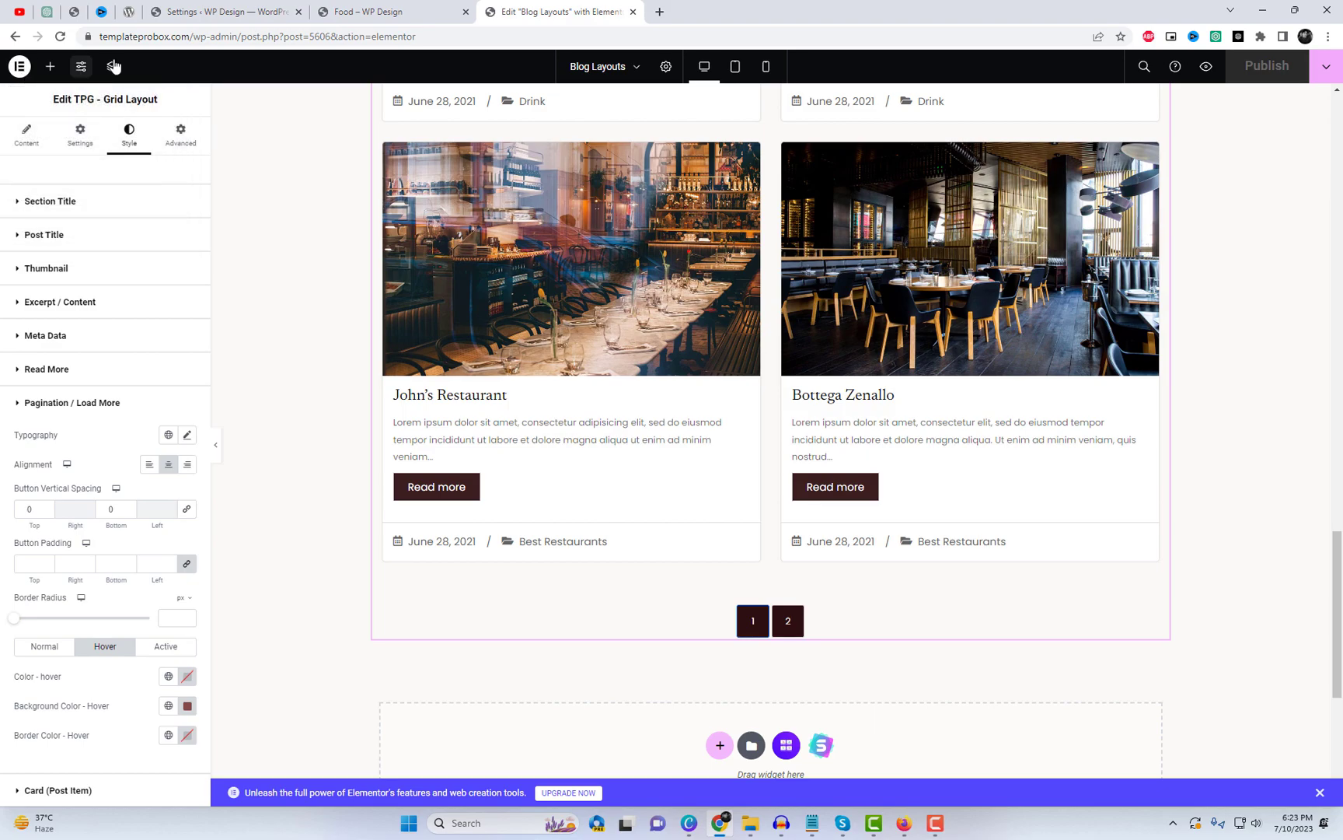
drag(195, 39, 32, 36)
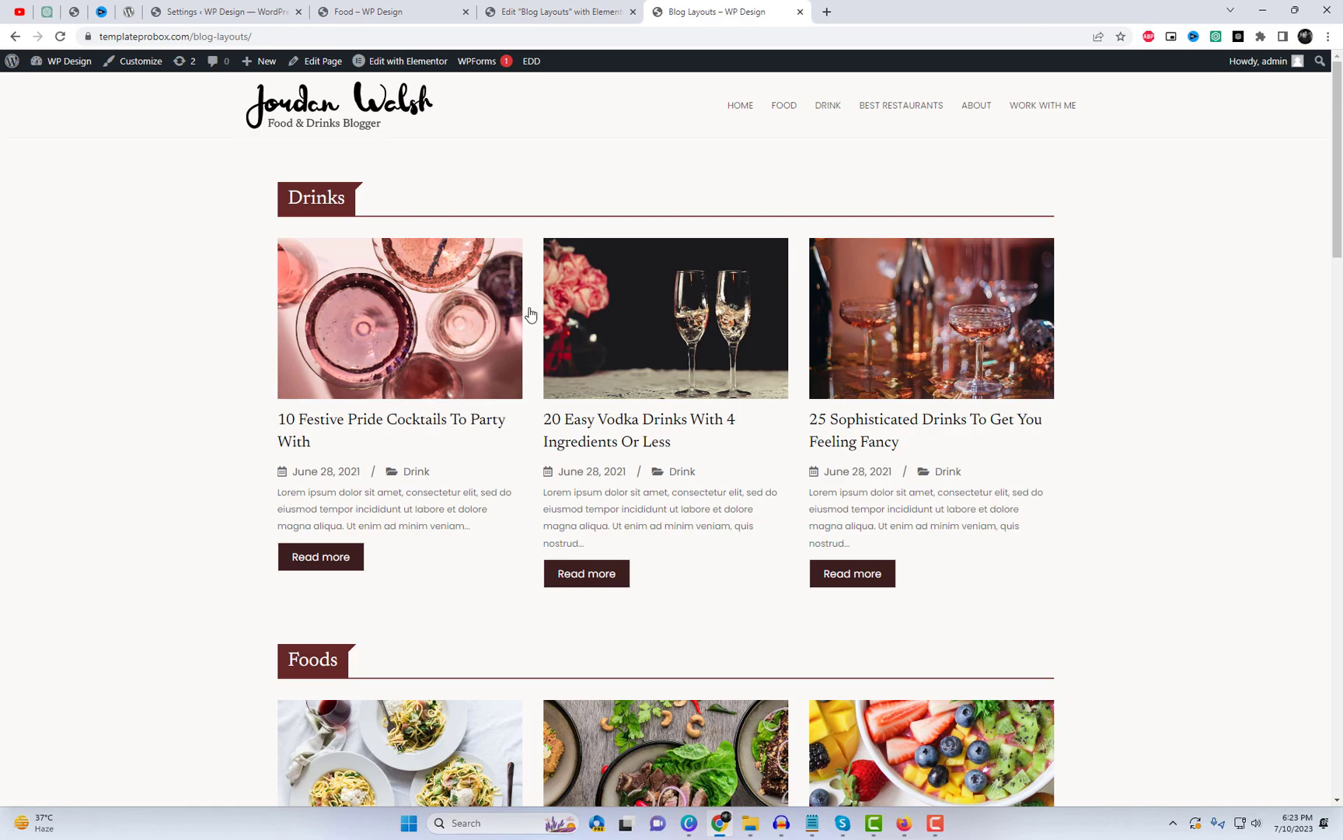
scroll(1007, 414, down, 3)
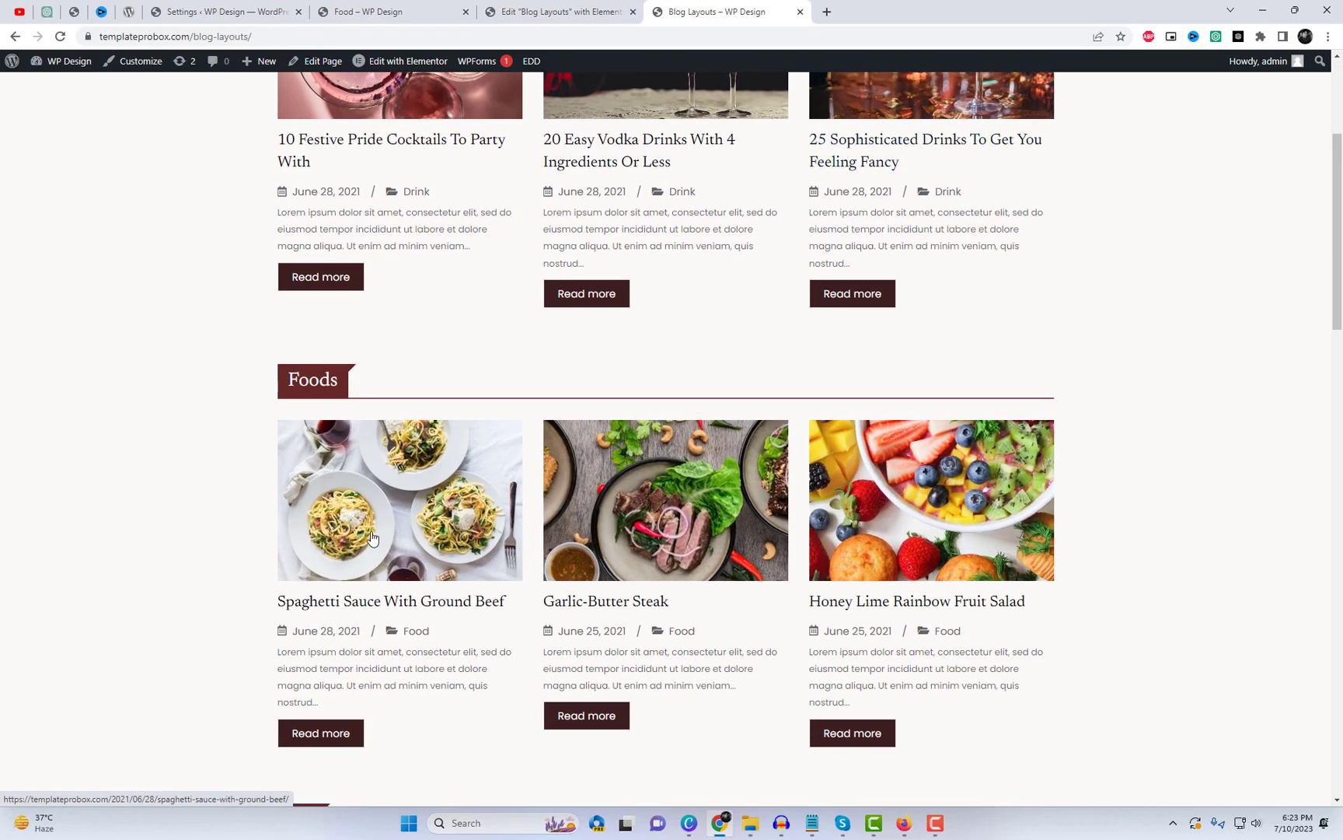
scroll(372, 538, down, 6)
scroll(827, 462, down, 2)
scroll(438, 486, down, 3)
scroll(482, 494, down, 5)
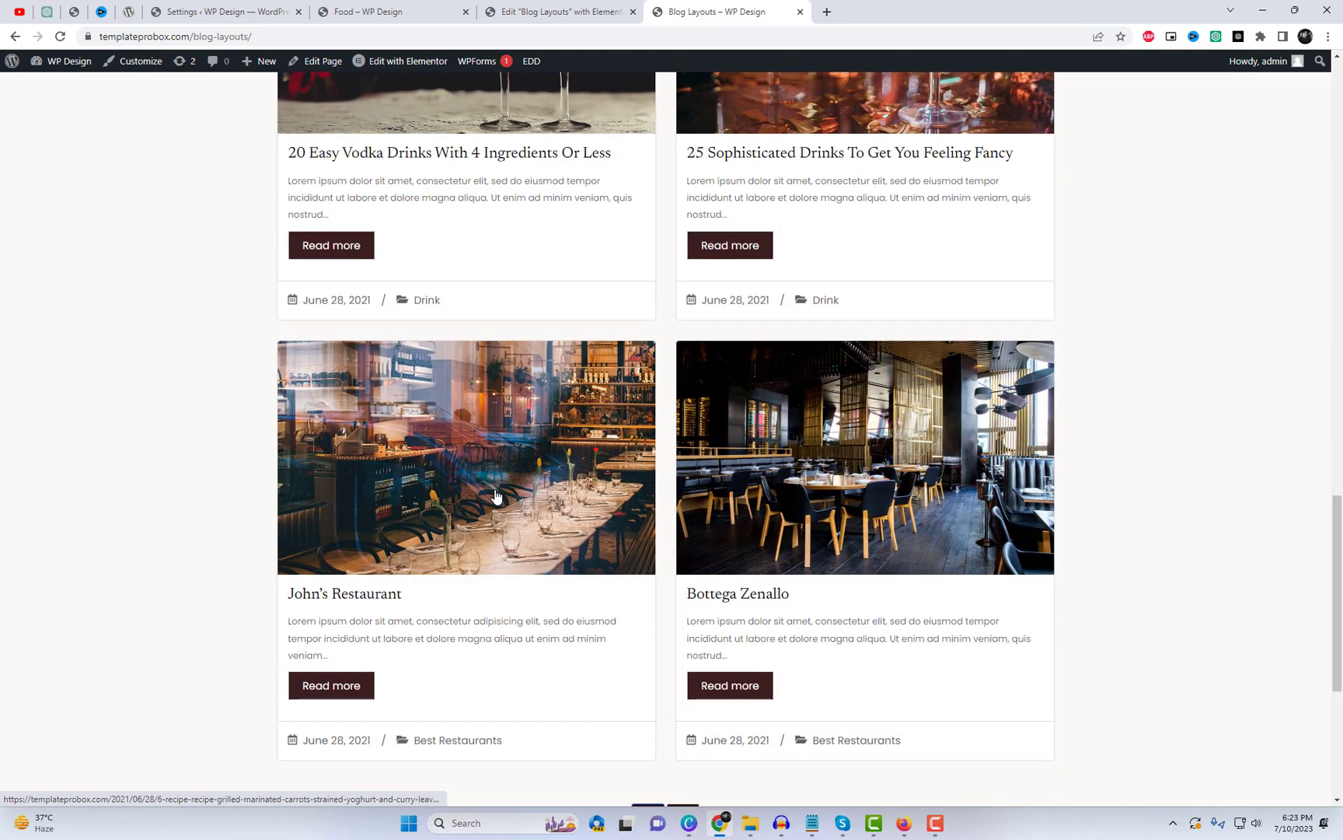
scroll(496, 495, down, 4)
click(692, 483)
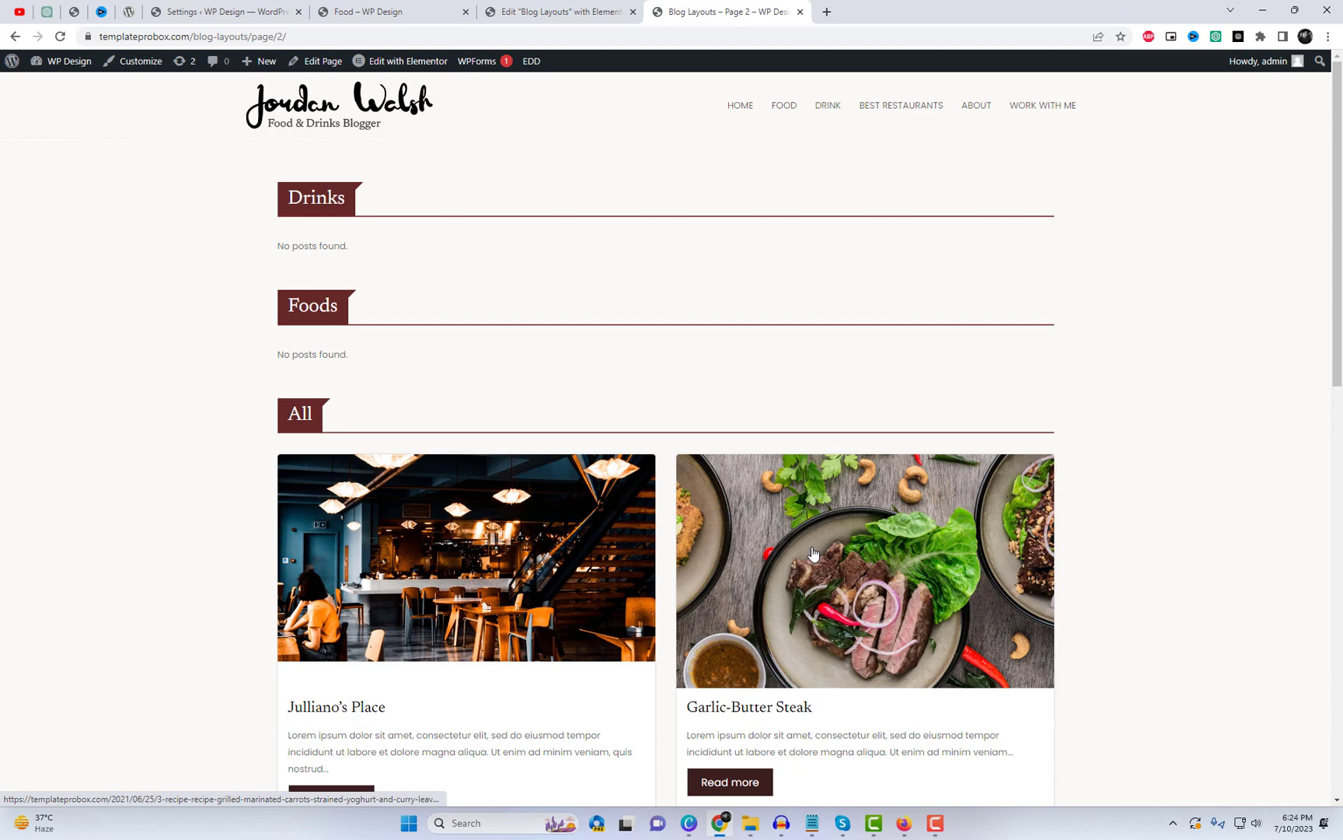
Step: Return to the first page of Blog Layouts by removing page 2 from the address
scroll(815, 554, down, 5)
scroll(815, 554, down, 3)
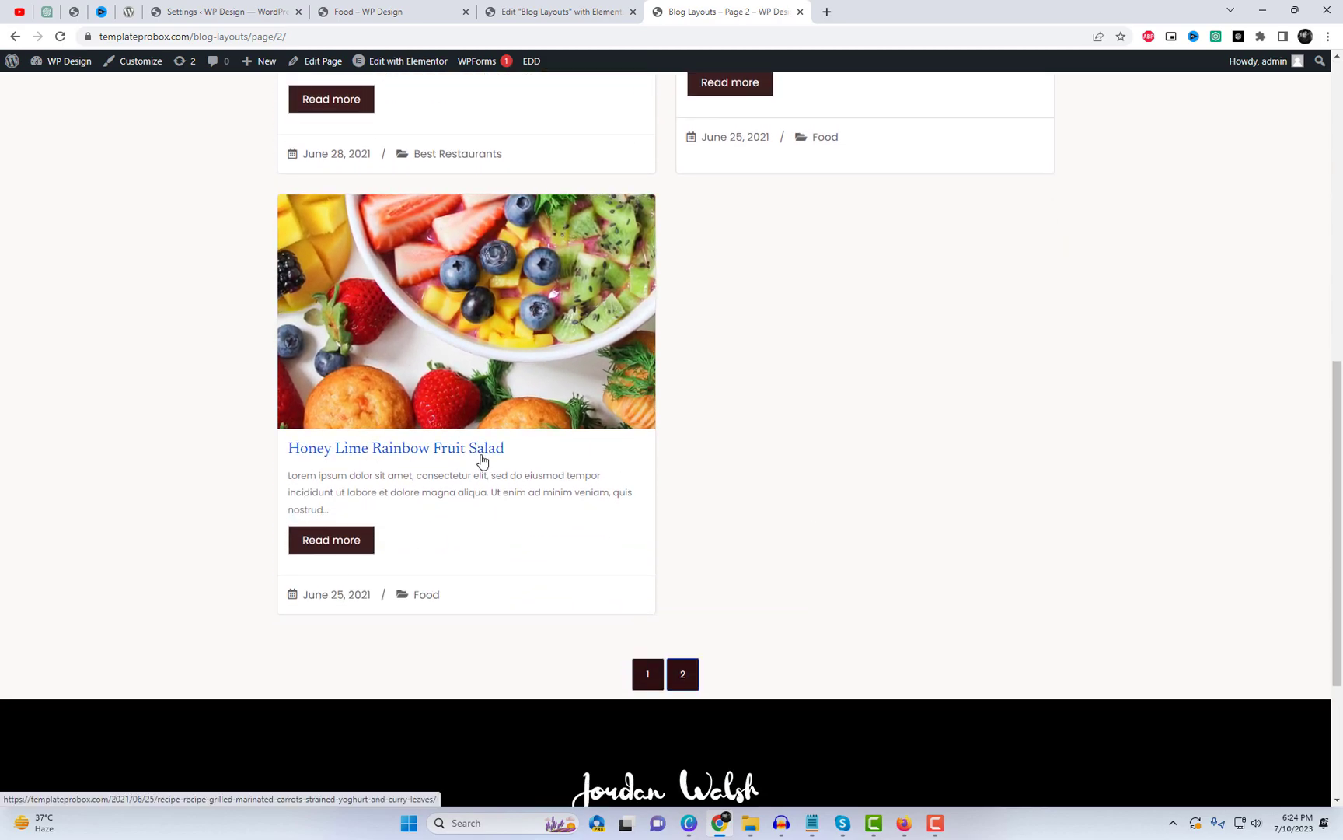
drag(287, 37, 252, 36)
key(BackSpace)
key(Return)
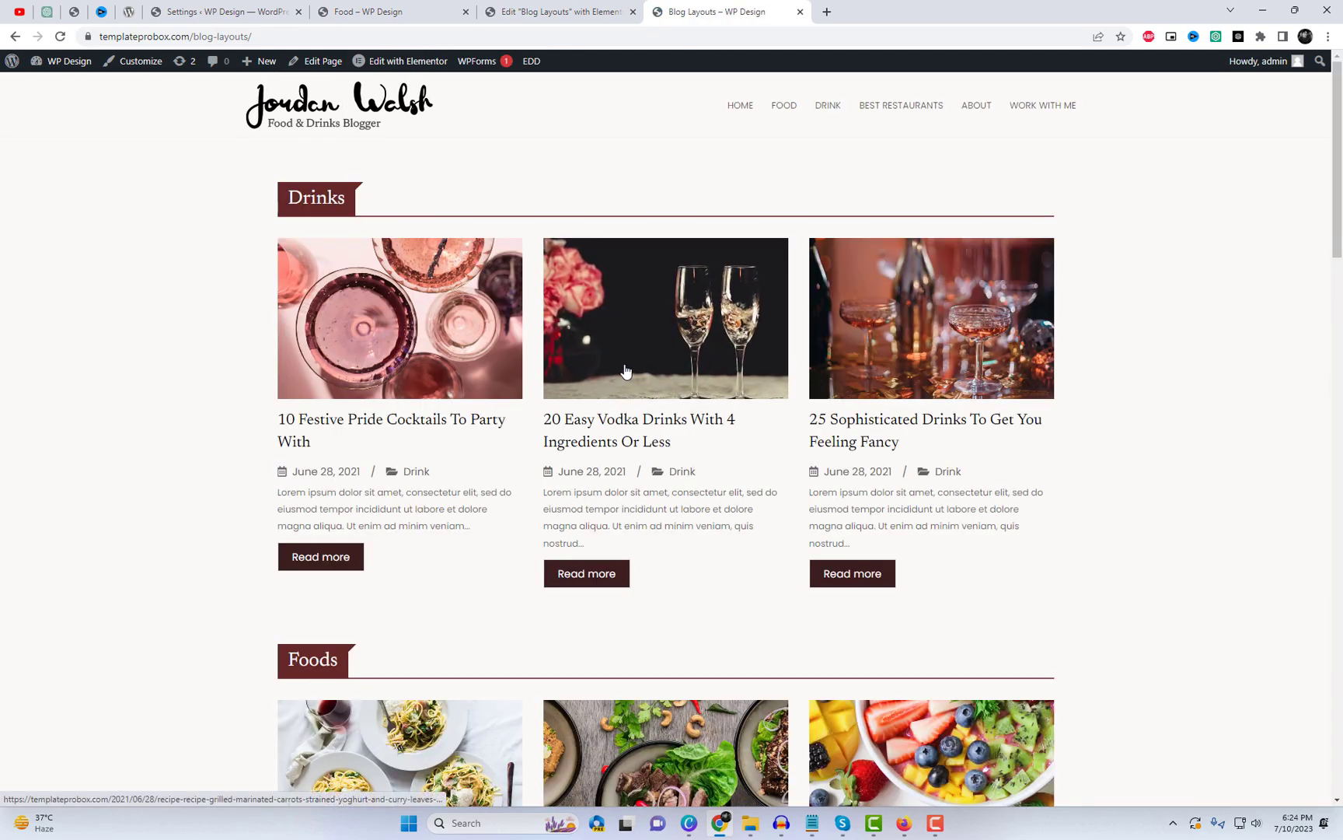
Step: Create and publish a new page titled 'Blog Hover Widgets'
click(226, 12)
click(124, 217)
text(Blog Hover Widgets)
click(1196, 69)
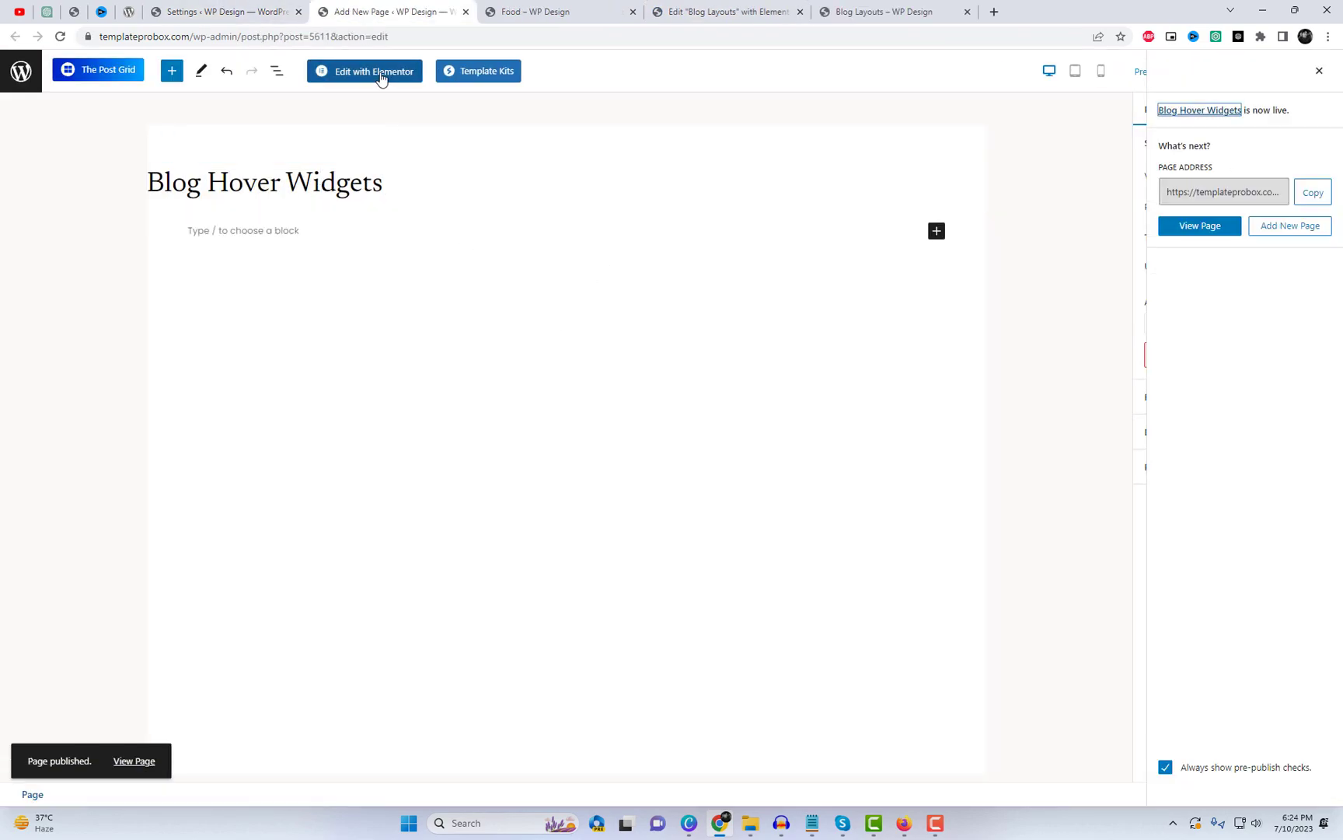
Step: Edit it in Elementor, set a 30 px top margin and add a TPG Grid Hover Layout widget
click(1199, 222)
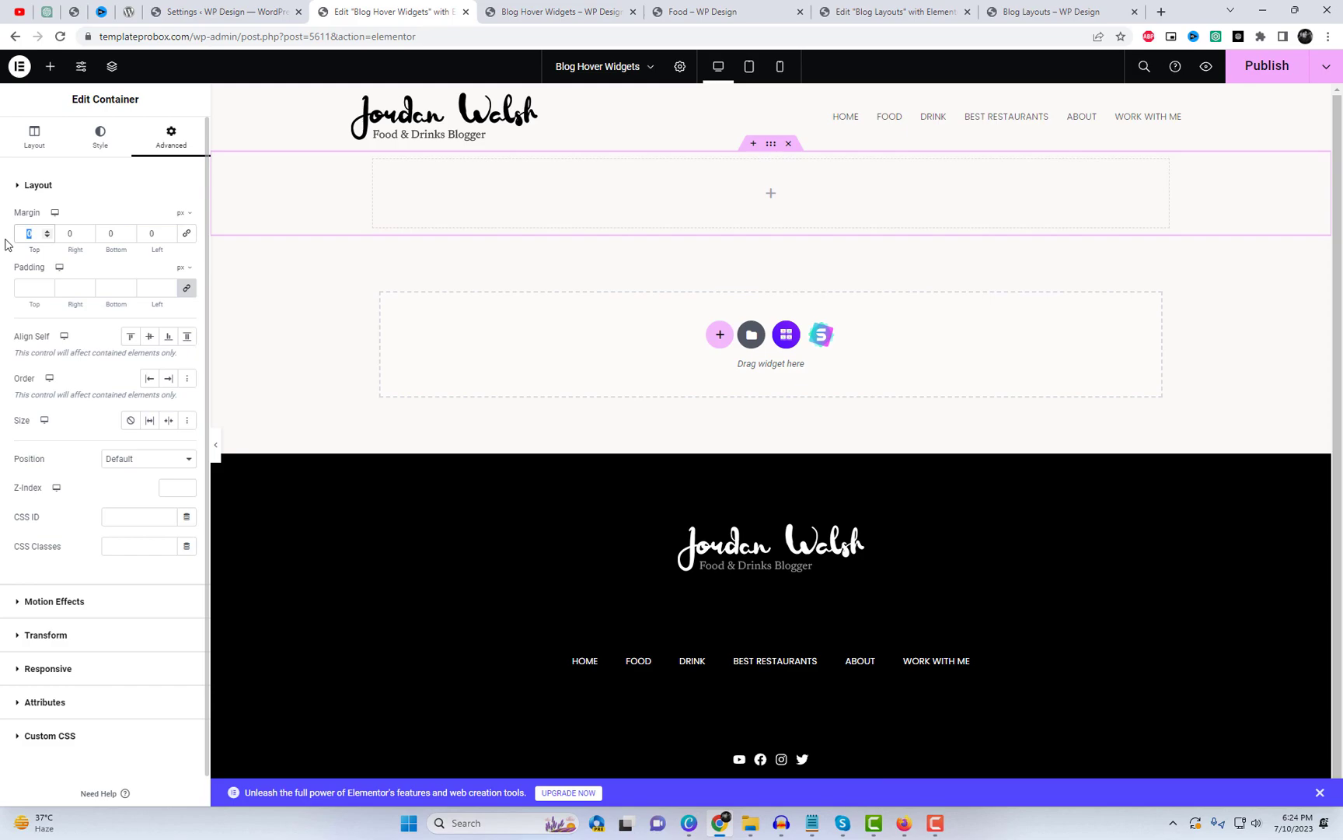
text(30)
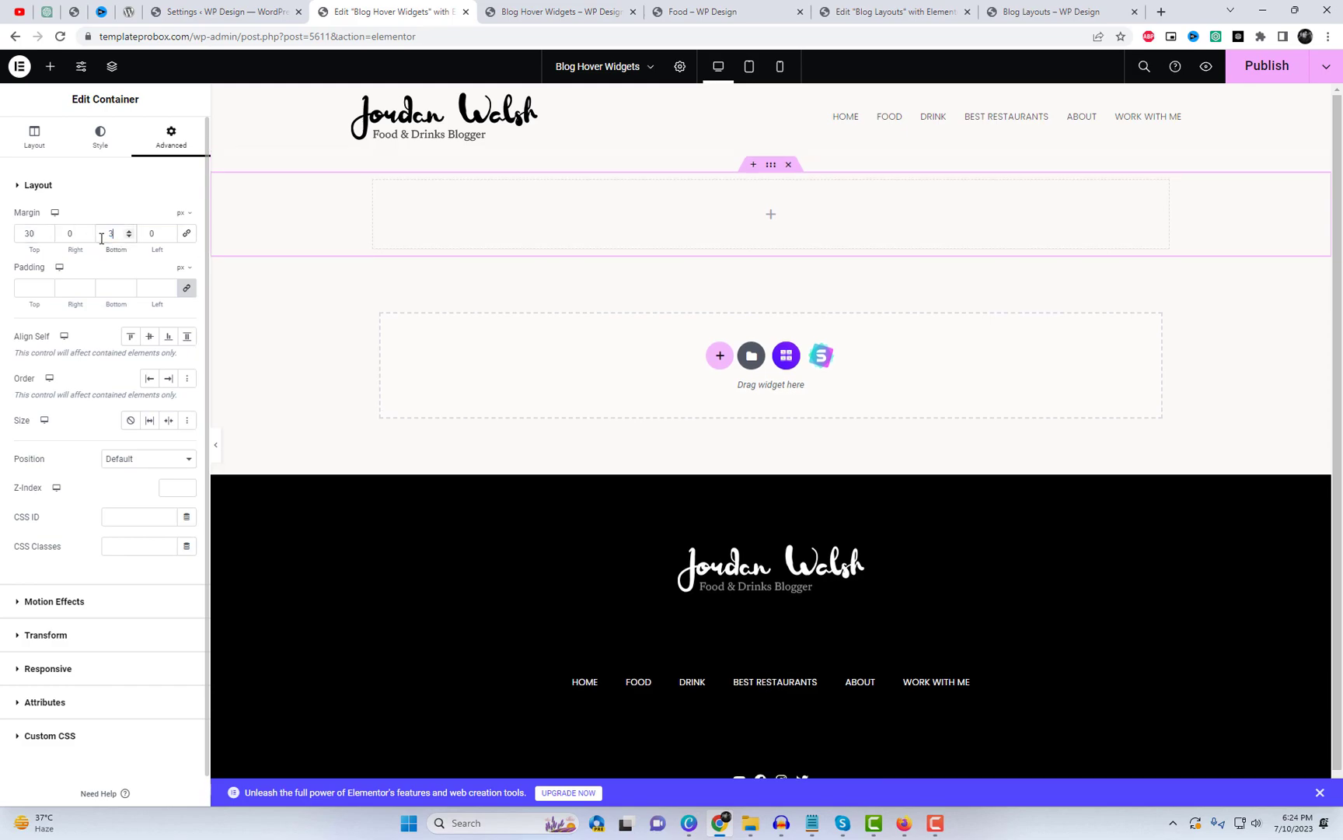
click(772, 219)
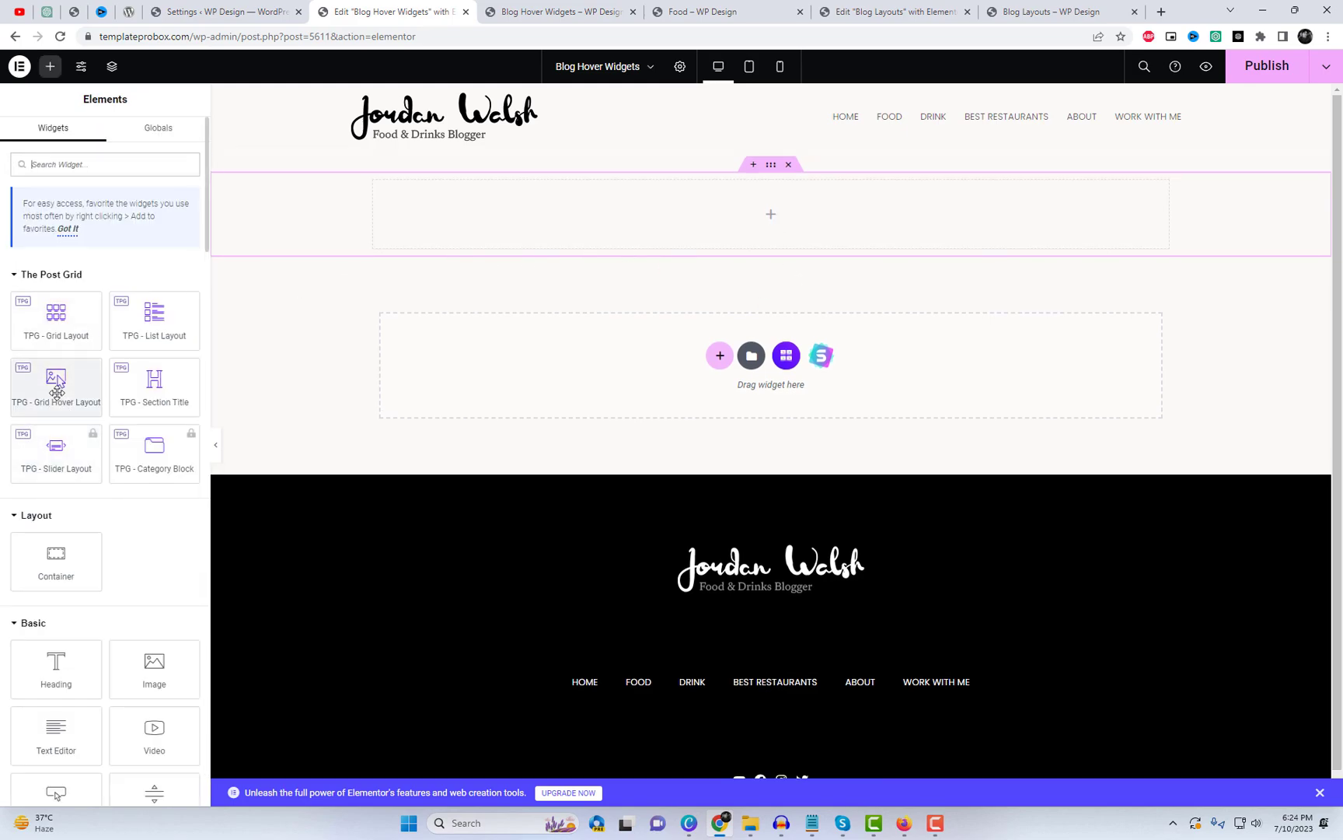
drag(591, 268, 681, 226)
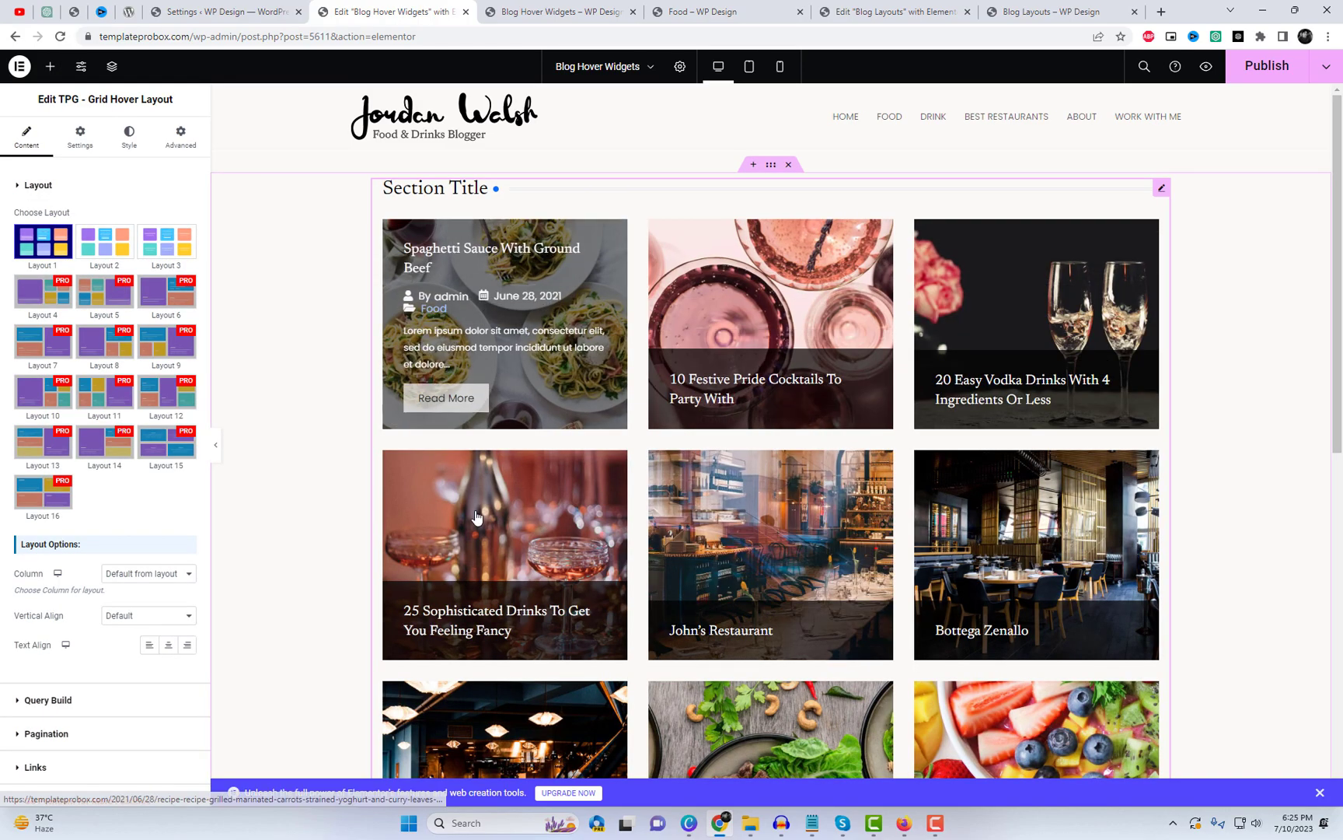
Step: Try Layouts 2 and 3, keep Layout 1, and set the hover grid to 2 columns
scroll(1102, 554, down, 1)
scroll(1103, 553, down, 4)
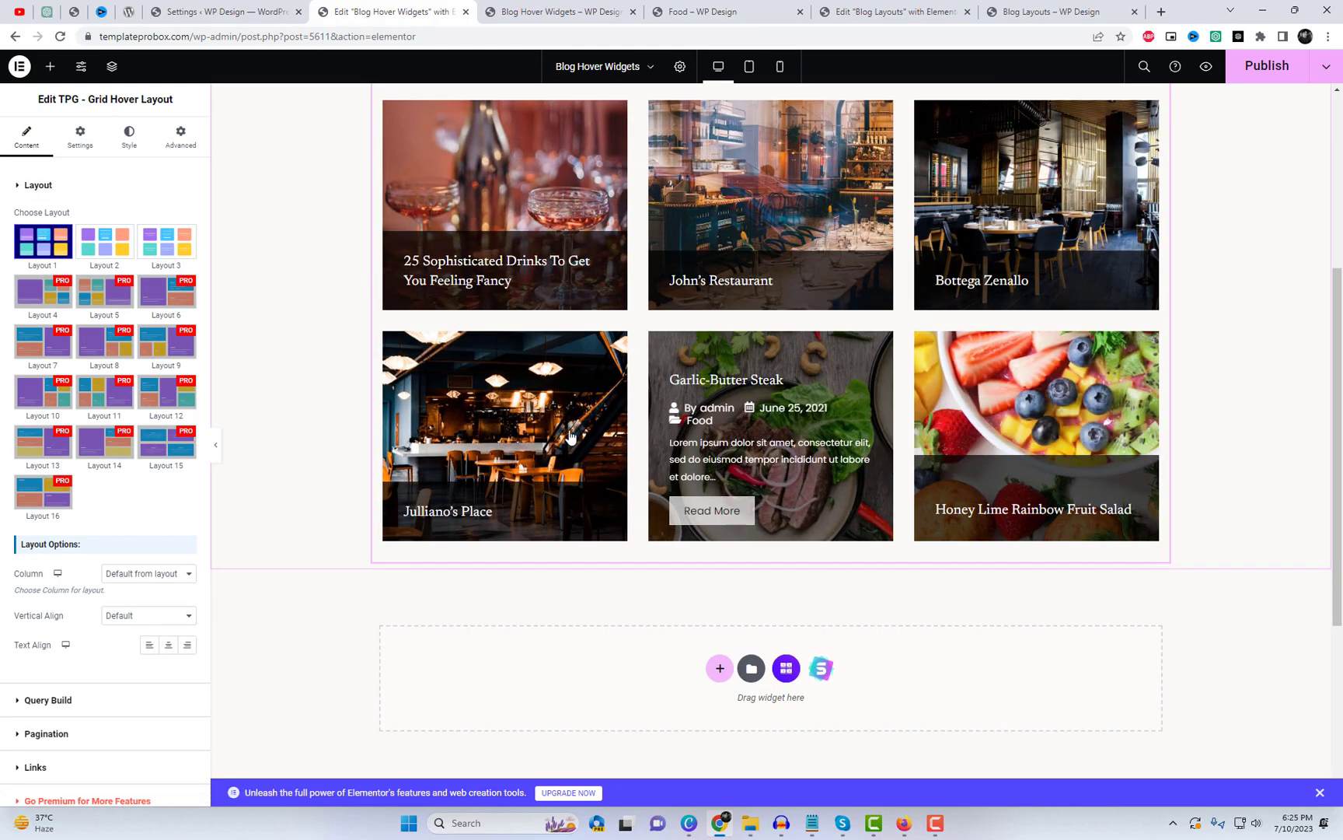
scroll(506, 505, up, 2)
click(105, 241)
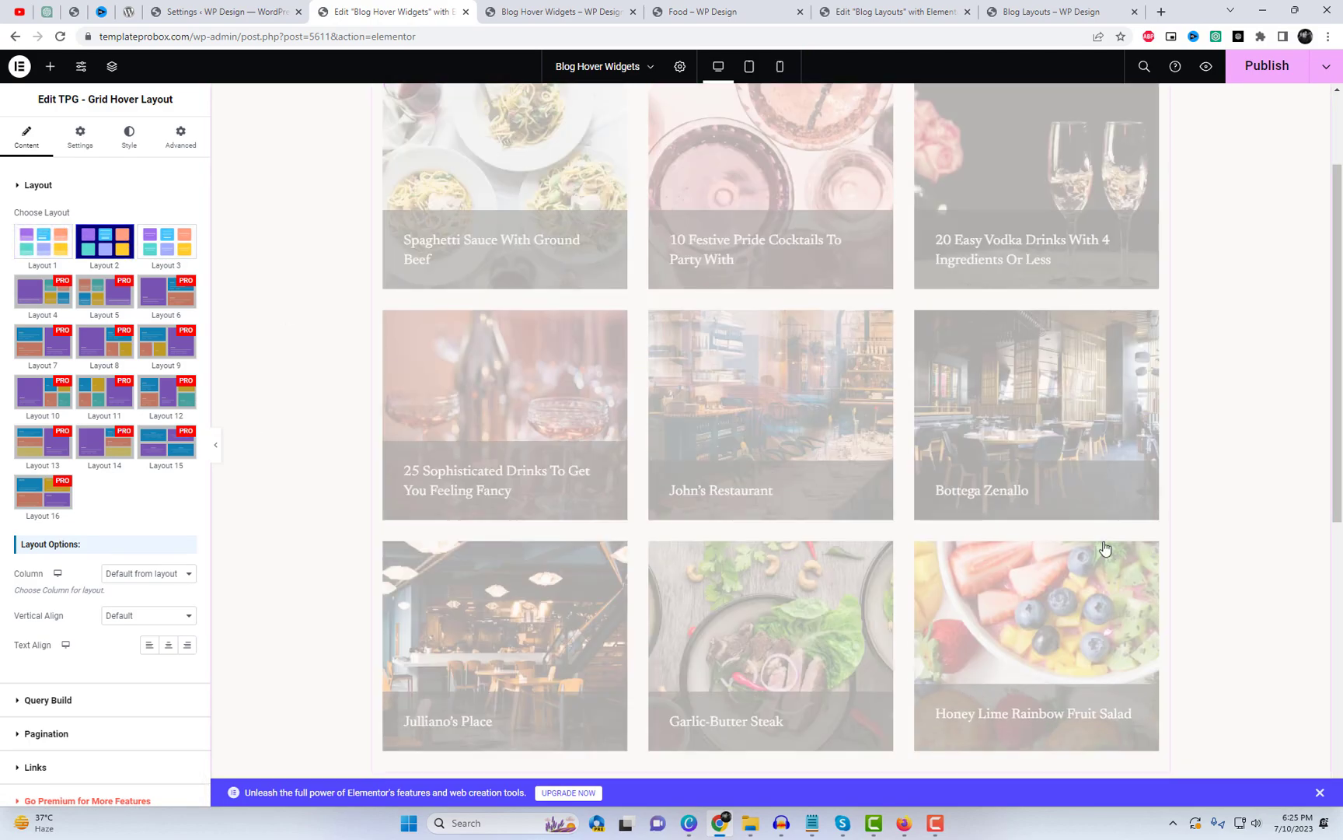
scroll(482, 342, up, 2)
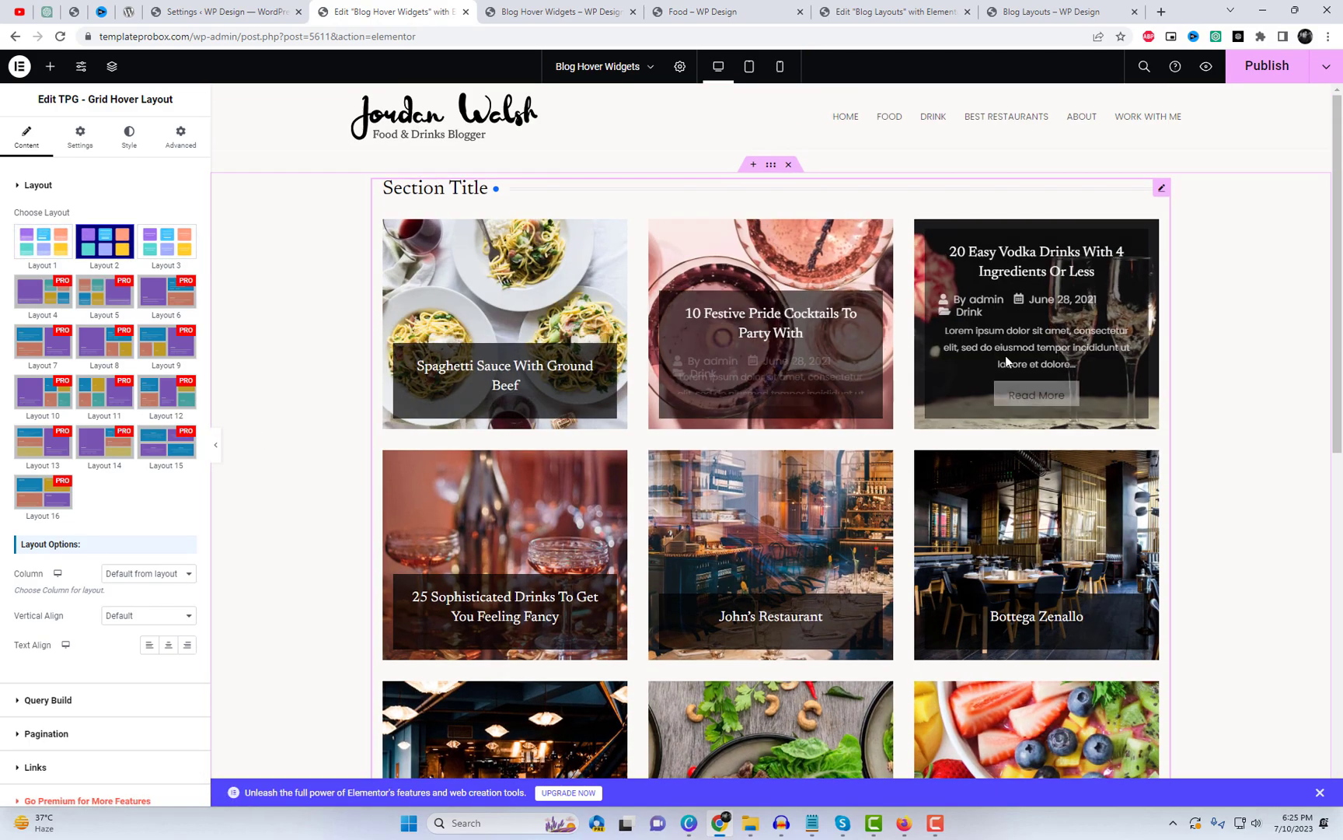
scroll(577, 544, down, 4)
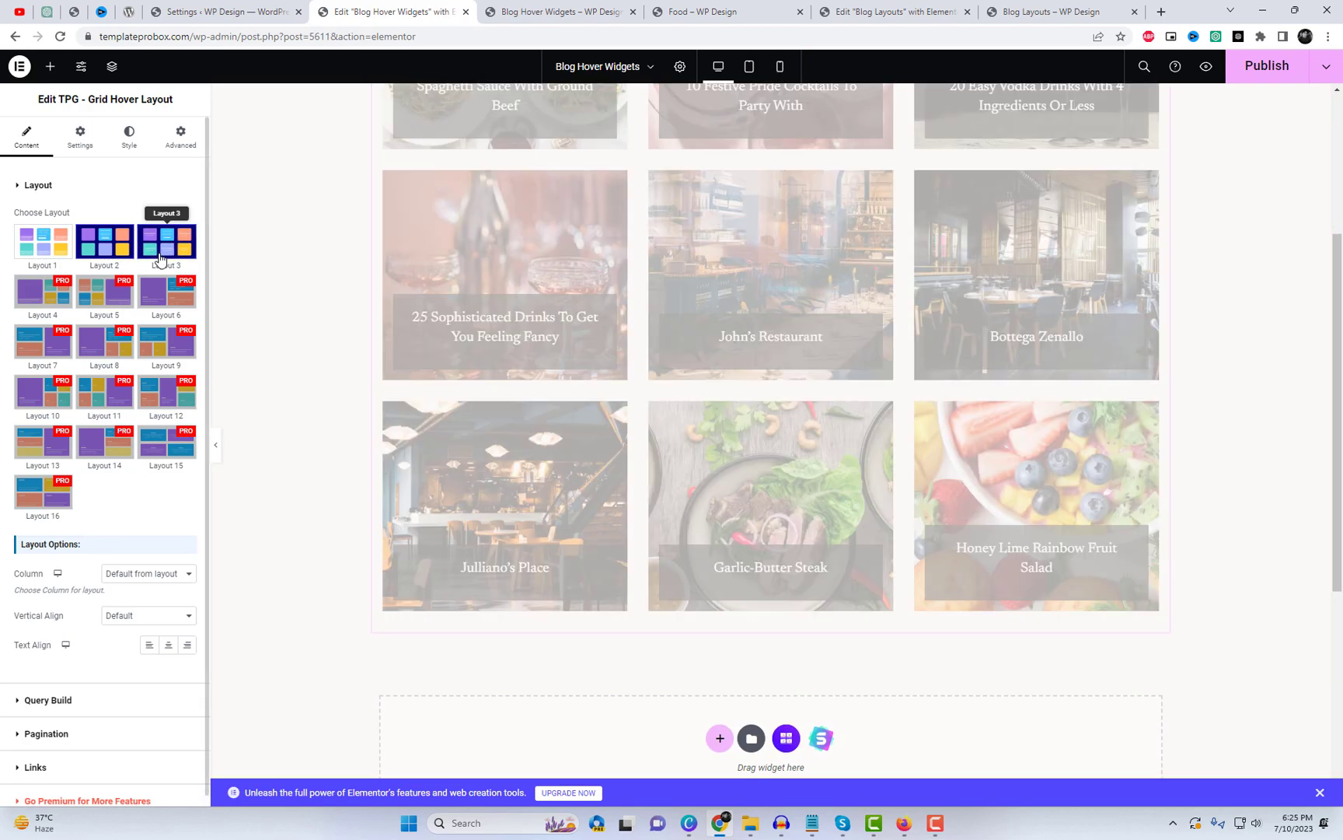
click(167, 241)
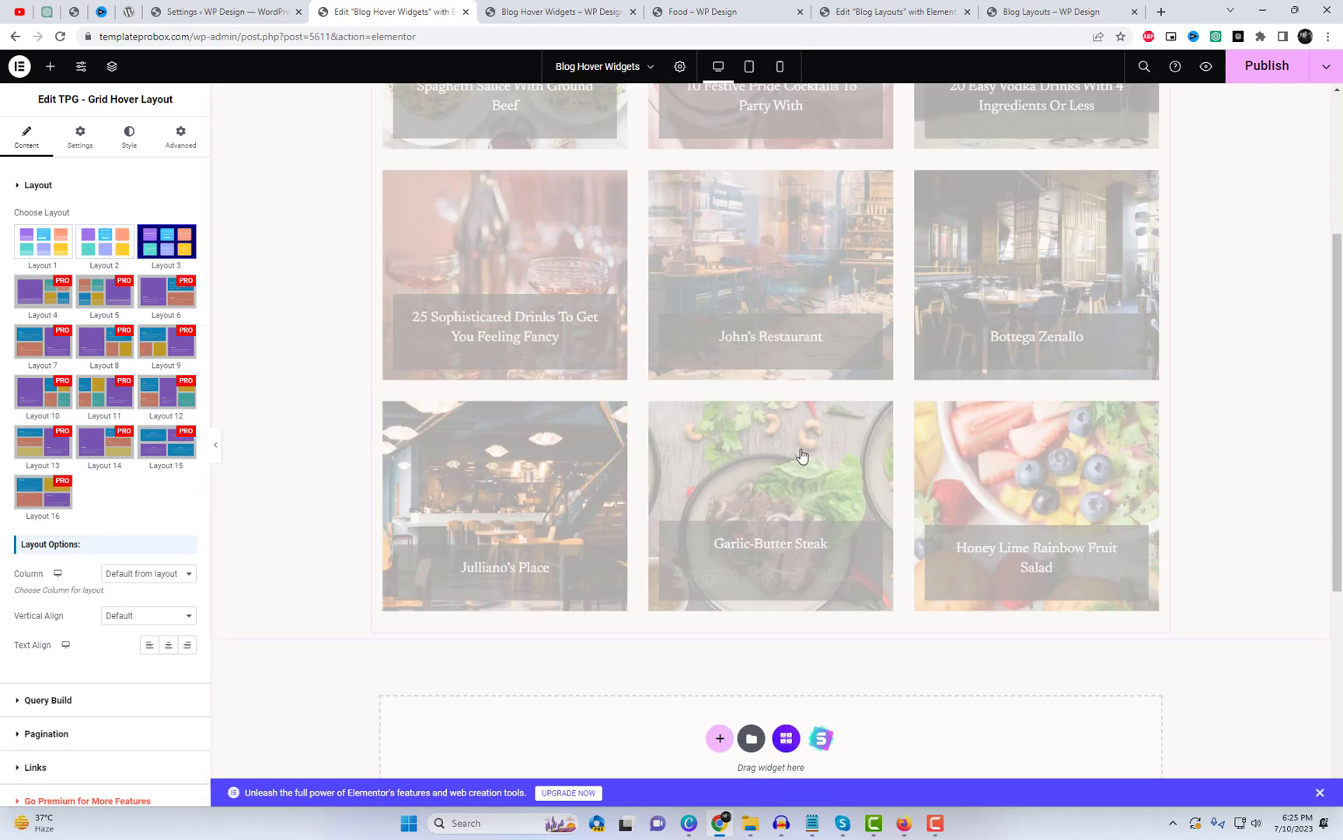
scroll(459, 266, up, 3)
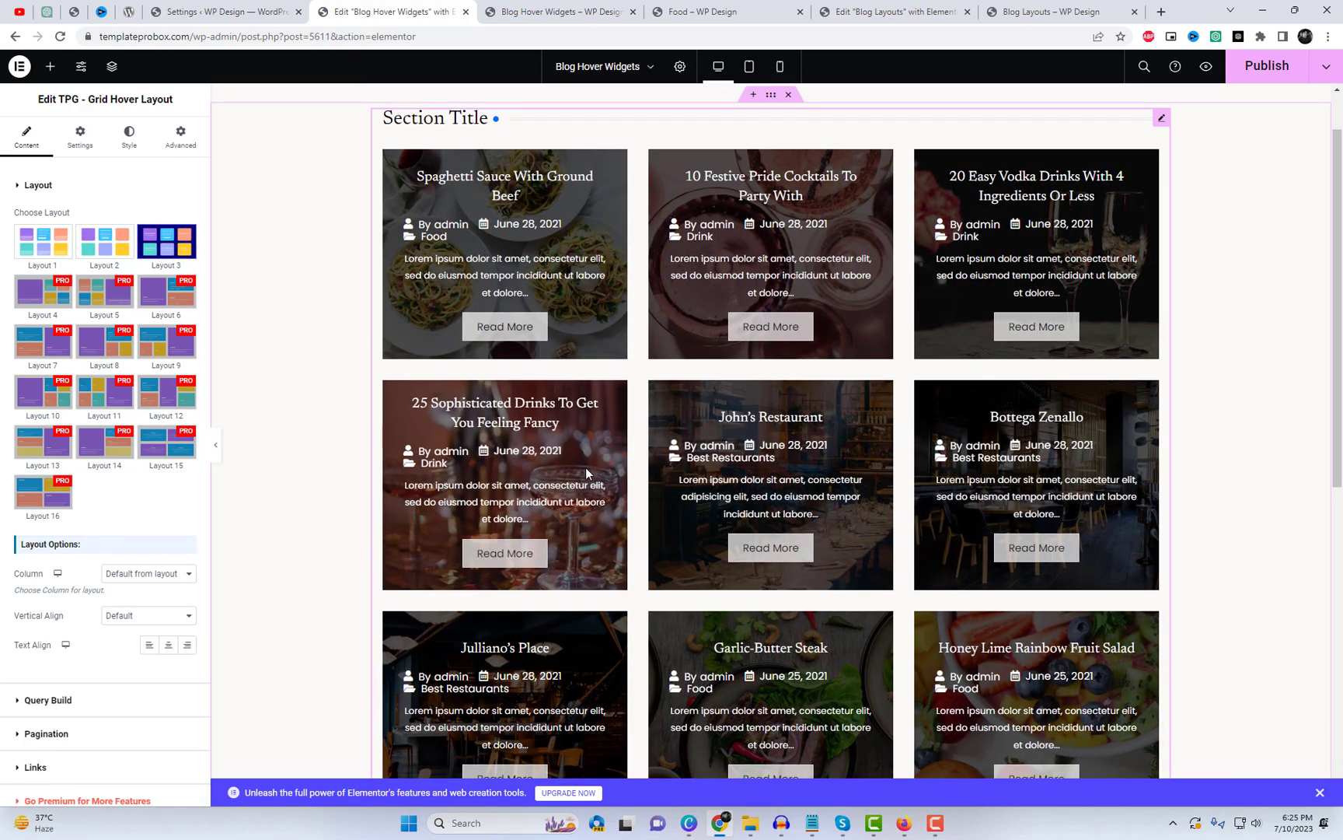
scroll(585, 467, down, 2)
click(51, 245)
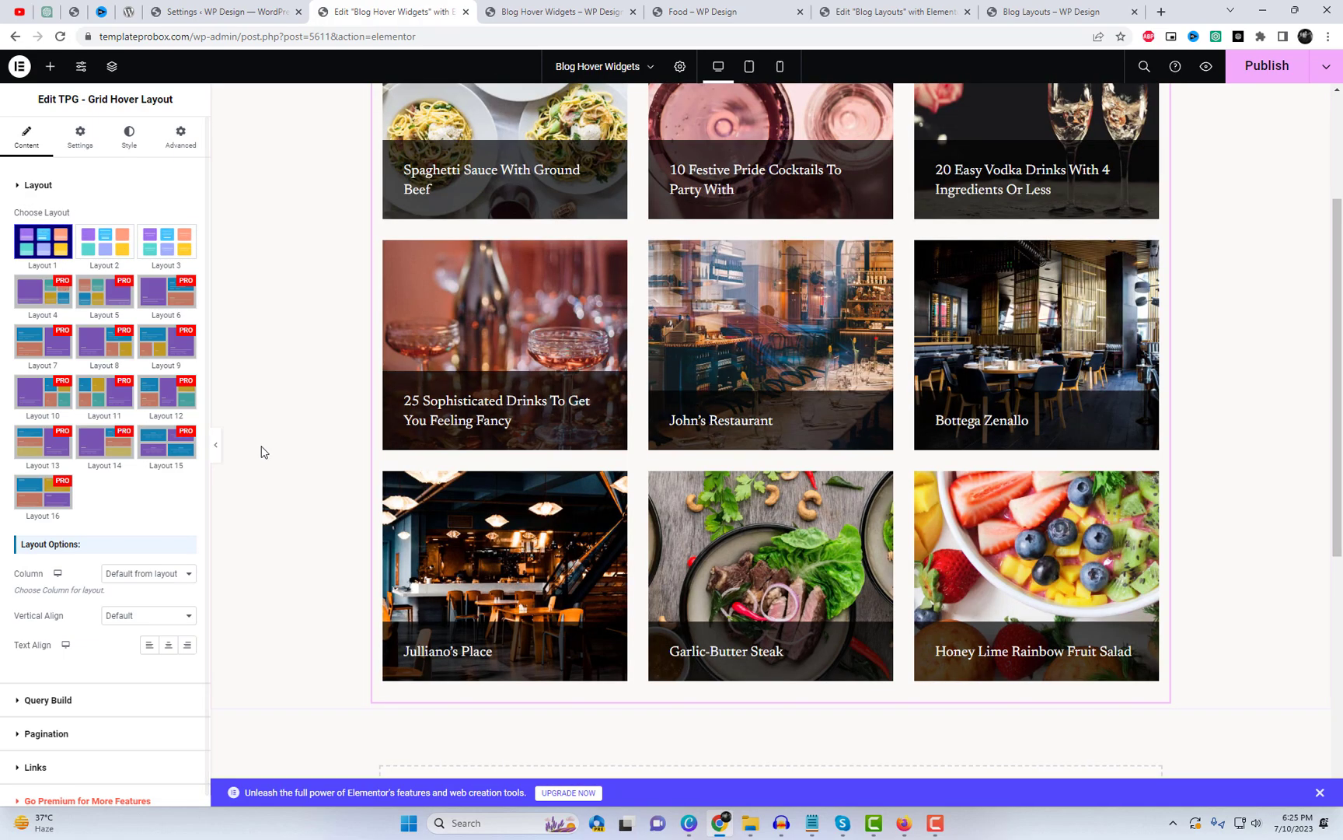
click(168, 579)
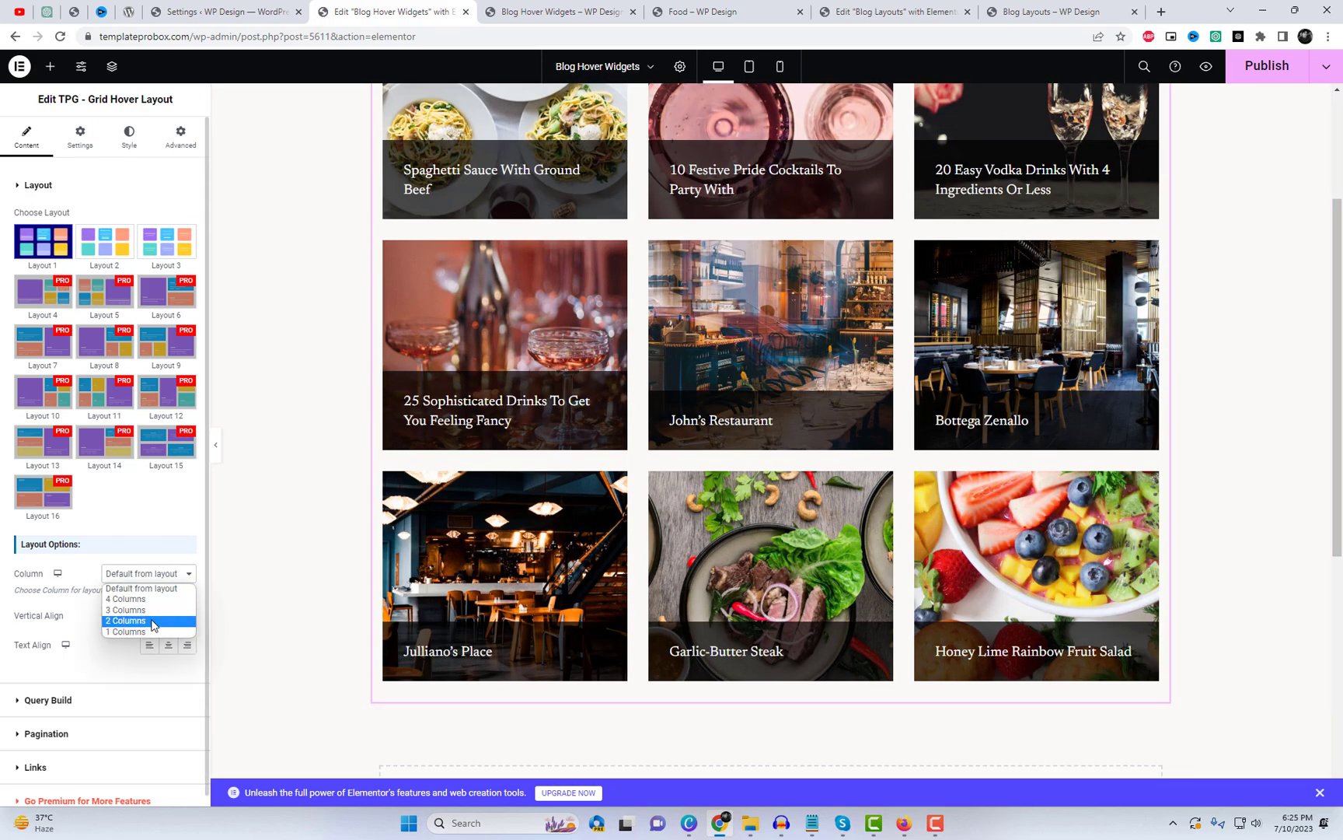
click(155, 621)
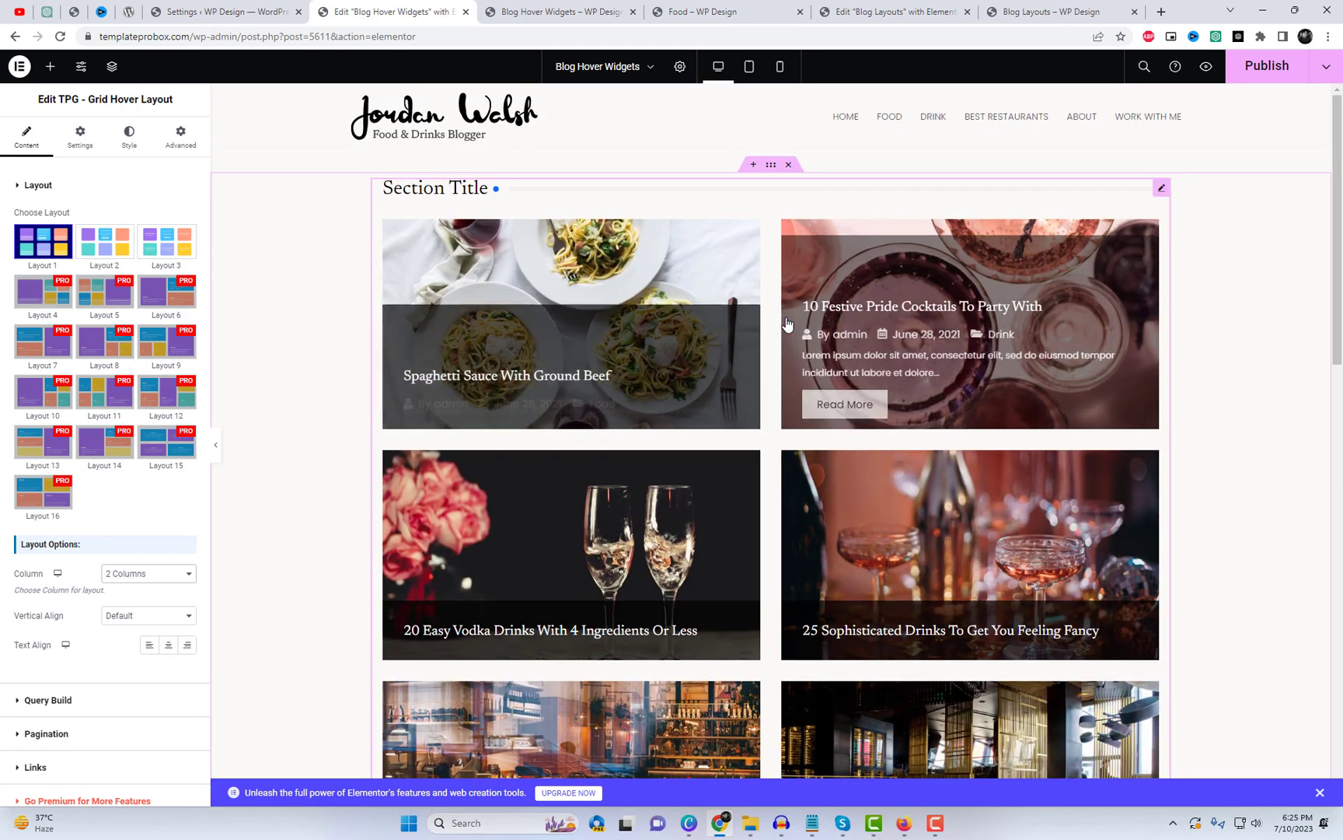
Step: Limit the hover grid's query to Drink category posts
scroll(309, 339, down, 5)
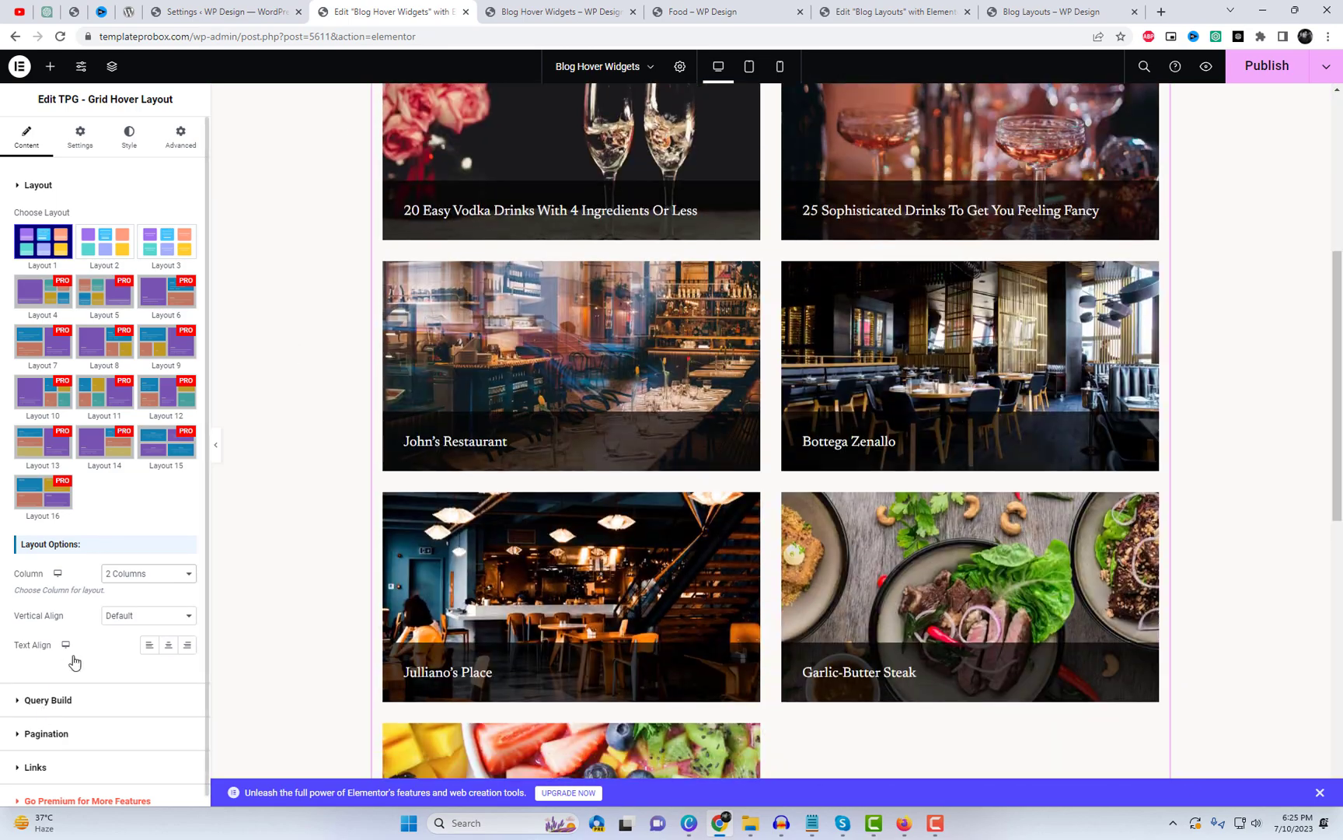
scroll(78, 669, down, 1)
click(90, 688)
scroll(117, 540, down, 2)
click(83, 430)
click(68, 463)
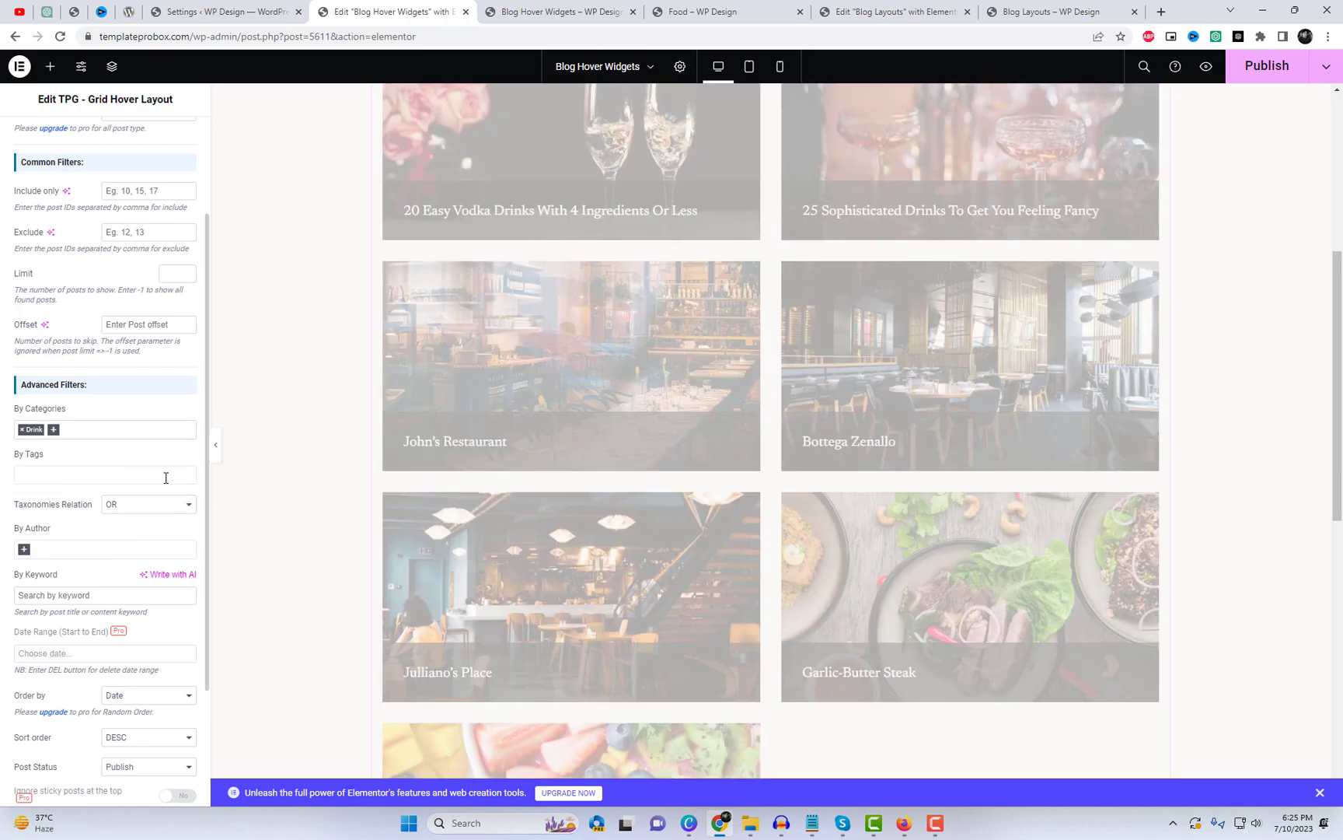
scroll(608, 323, up, 2)
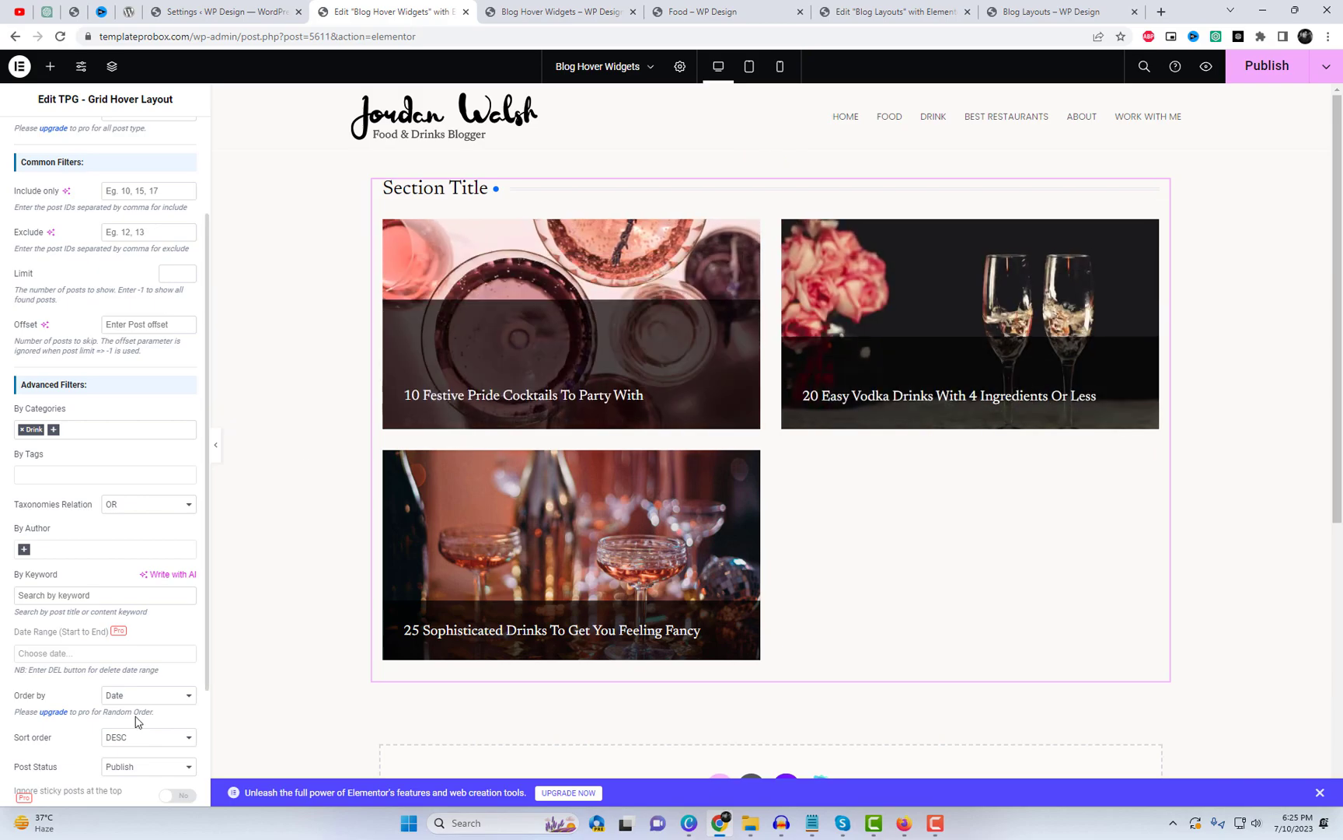
click(144, 696)
Step: Order posts by post ID, hide meta data, and title the grid 'Drinks' with Border Bottom style
click(136, 721)
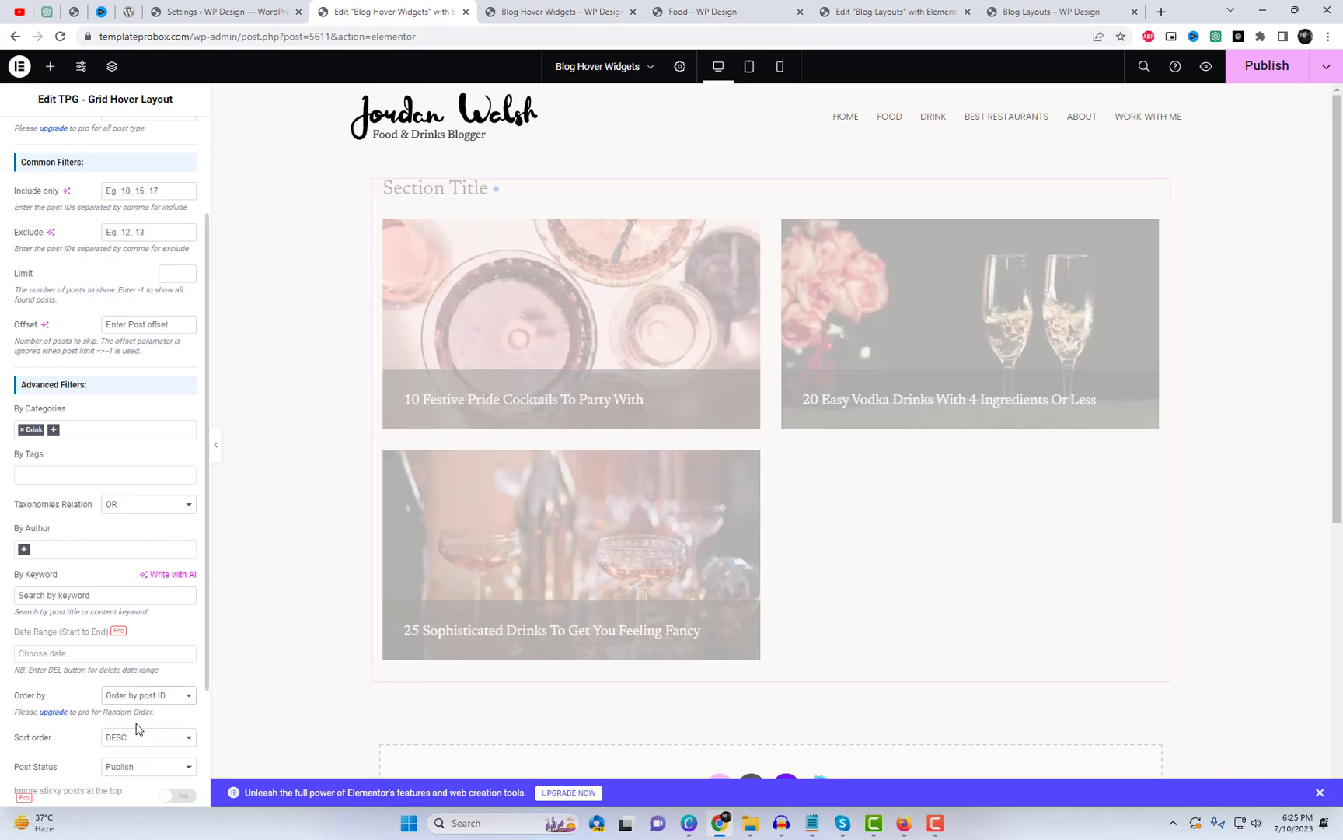
scroll(90, 150, up, 3)
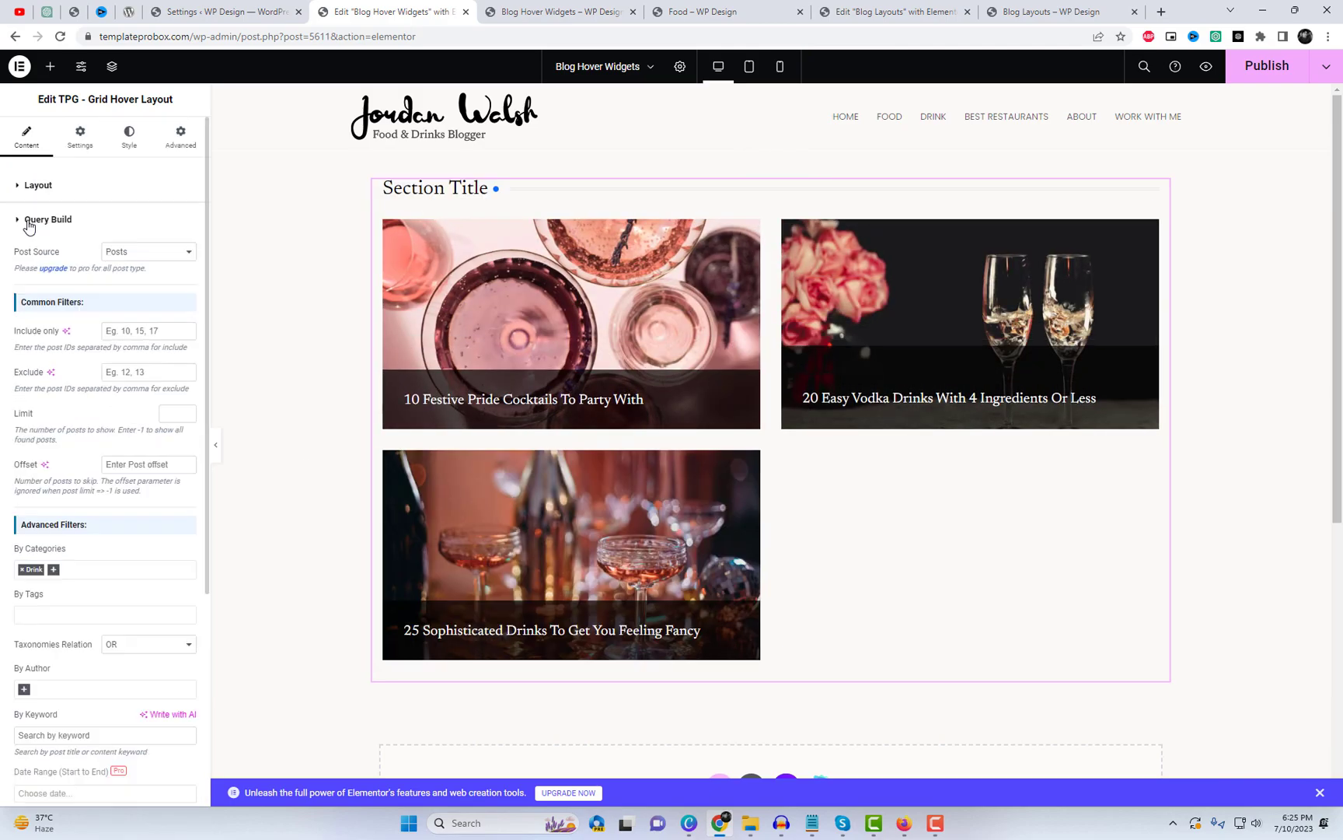
click(81, 137)
click(172, 319)
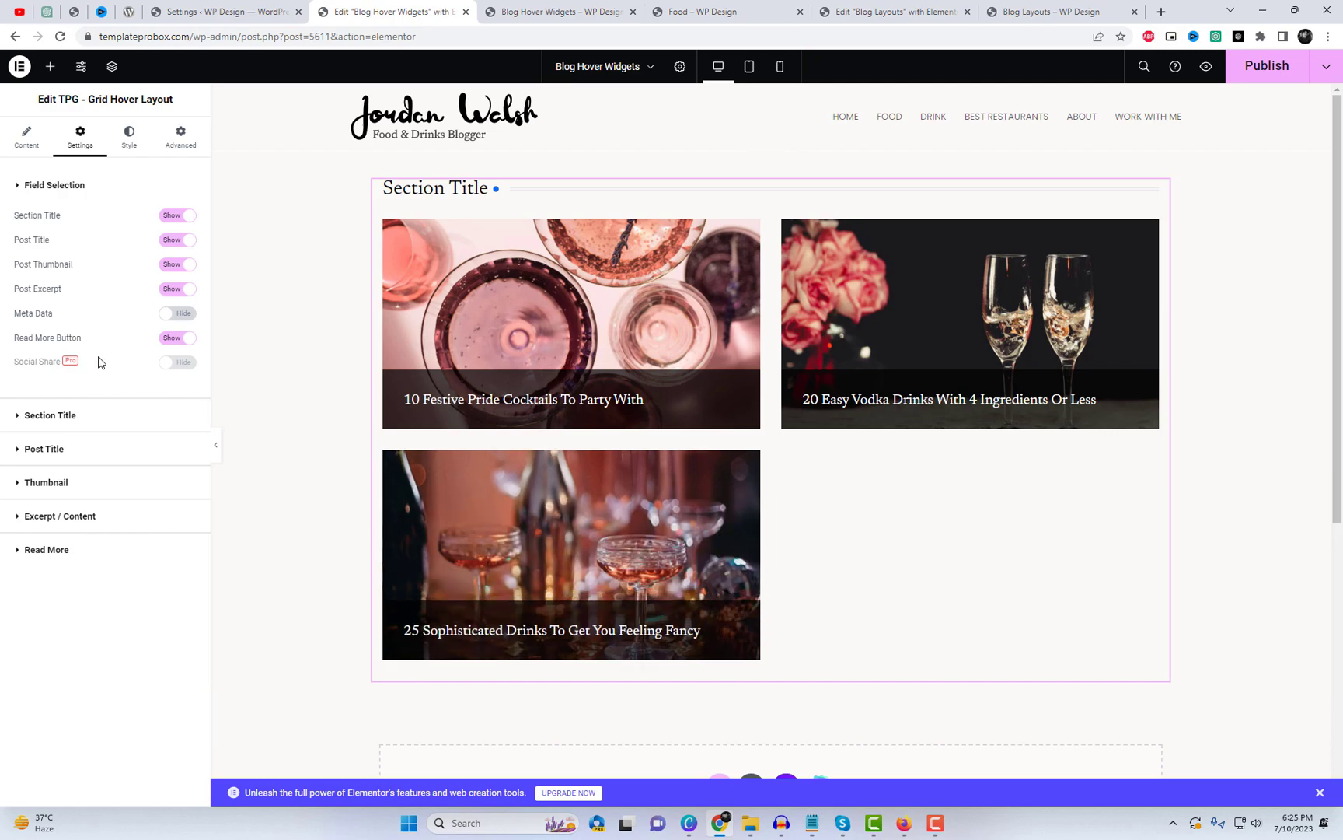
click(100, 420)
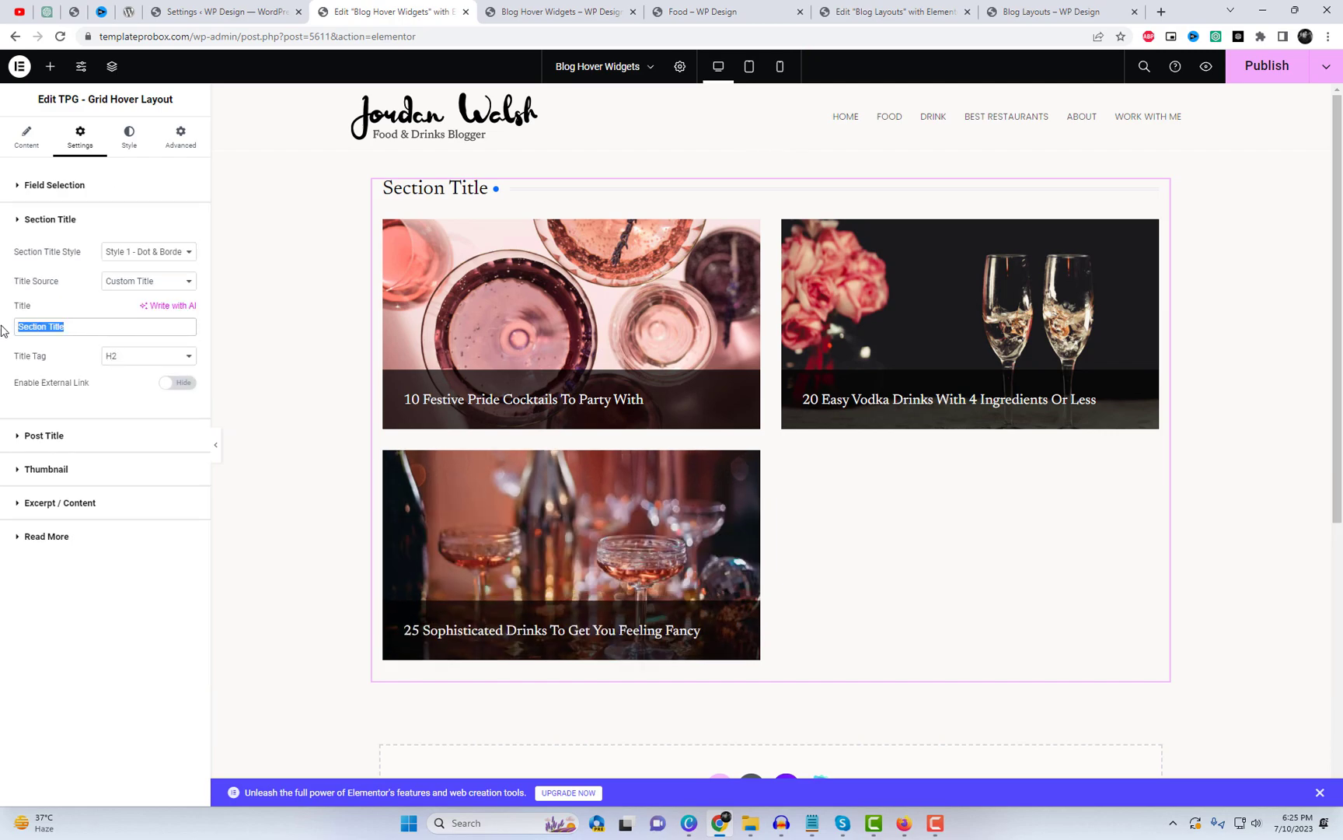
text(Drinks)
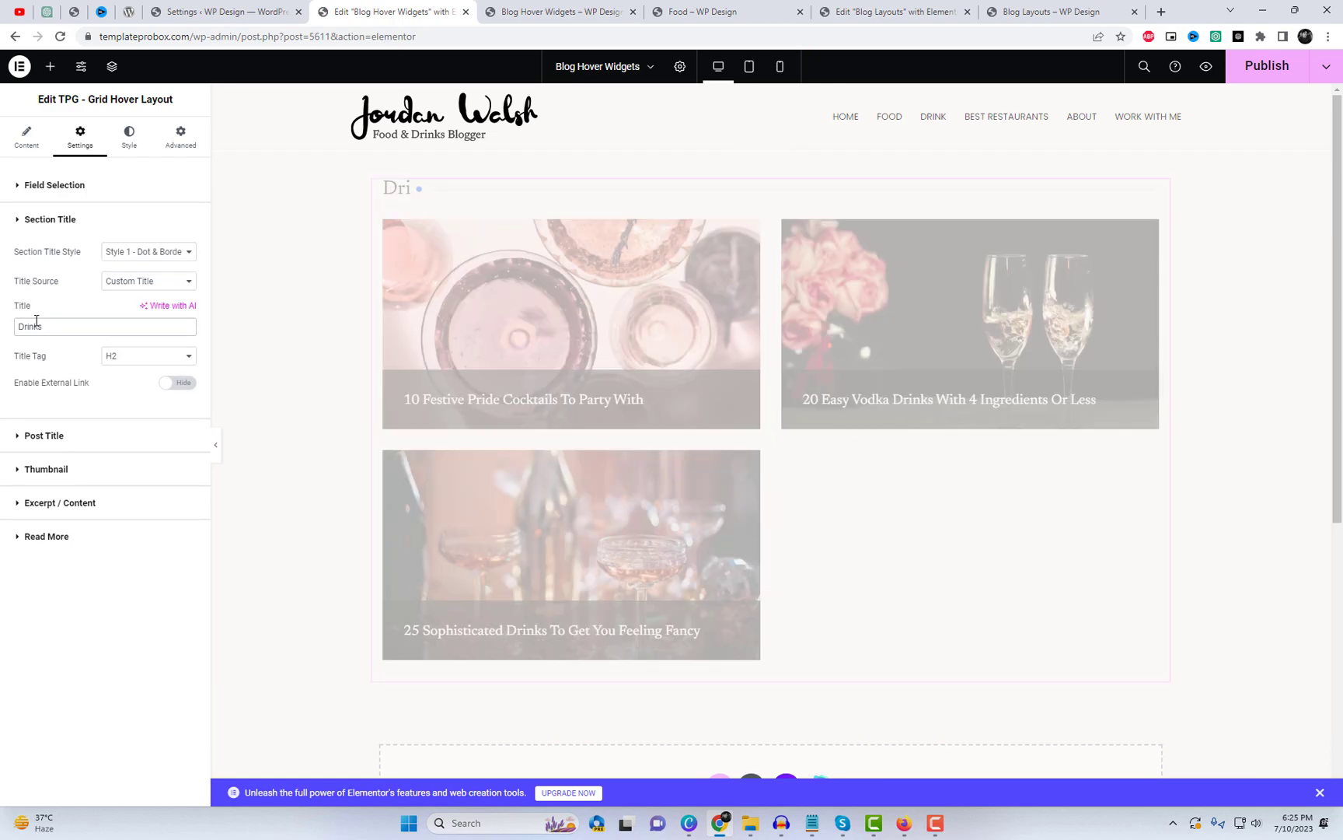
click(126, 263)
click(127, 308)
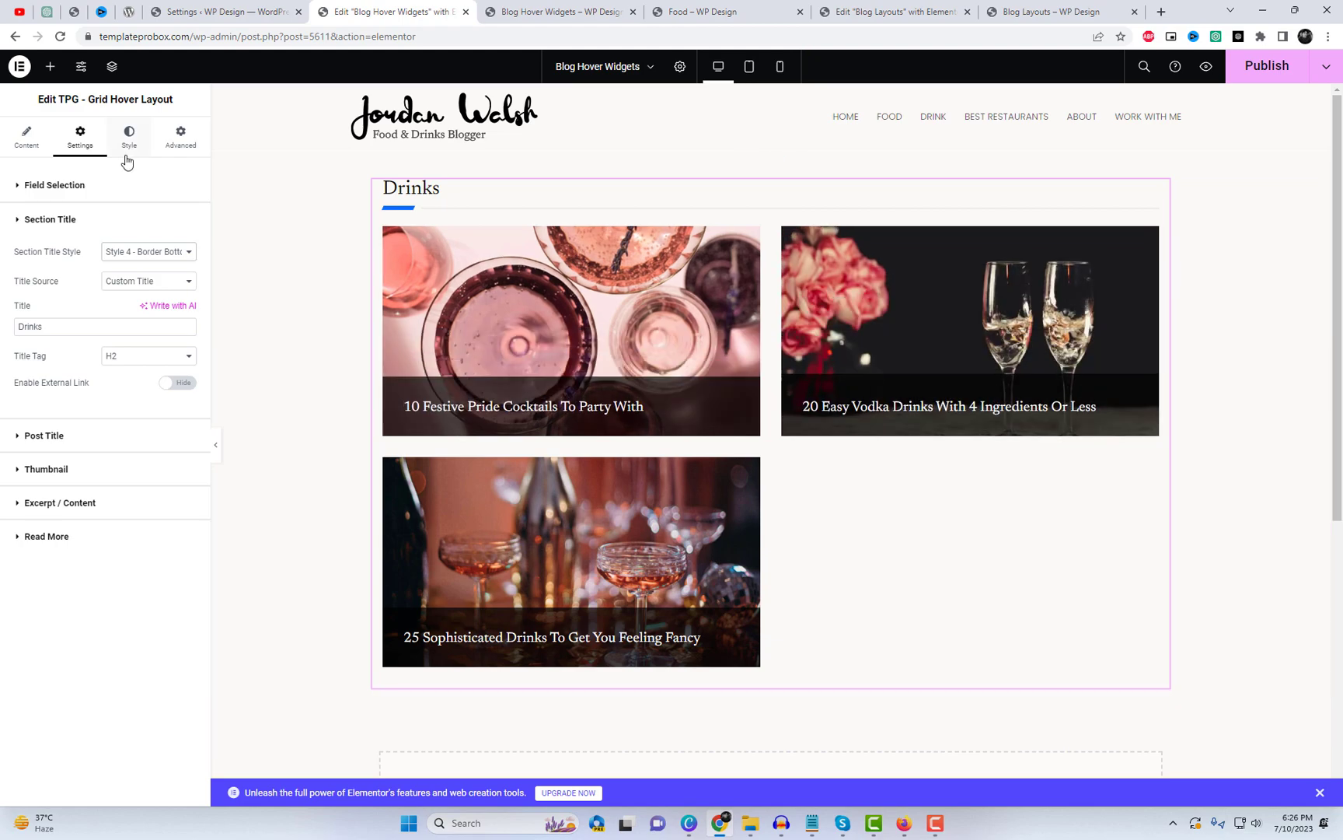
Step: Colour the title's bar dark red (#552D2D) and set the title font to Abril Fatface
click(131, 137)
scroll(102, 501, down, 1)
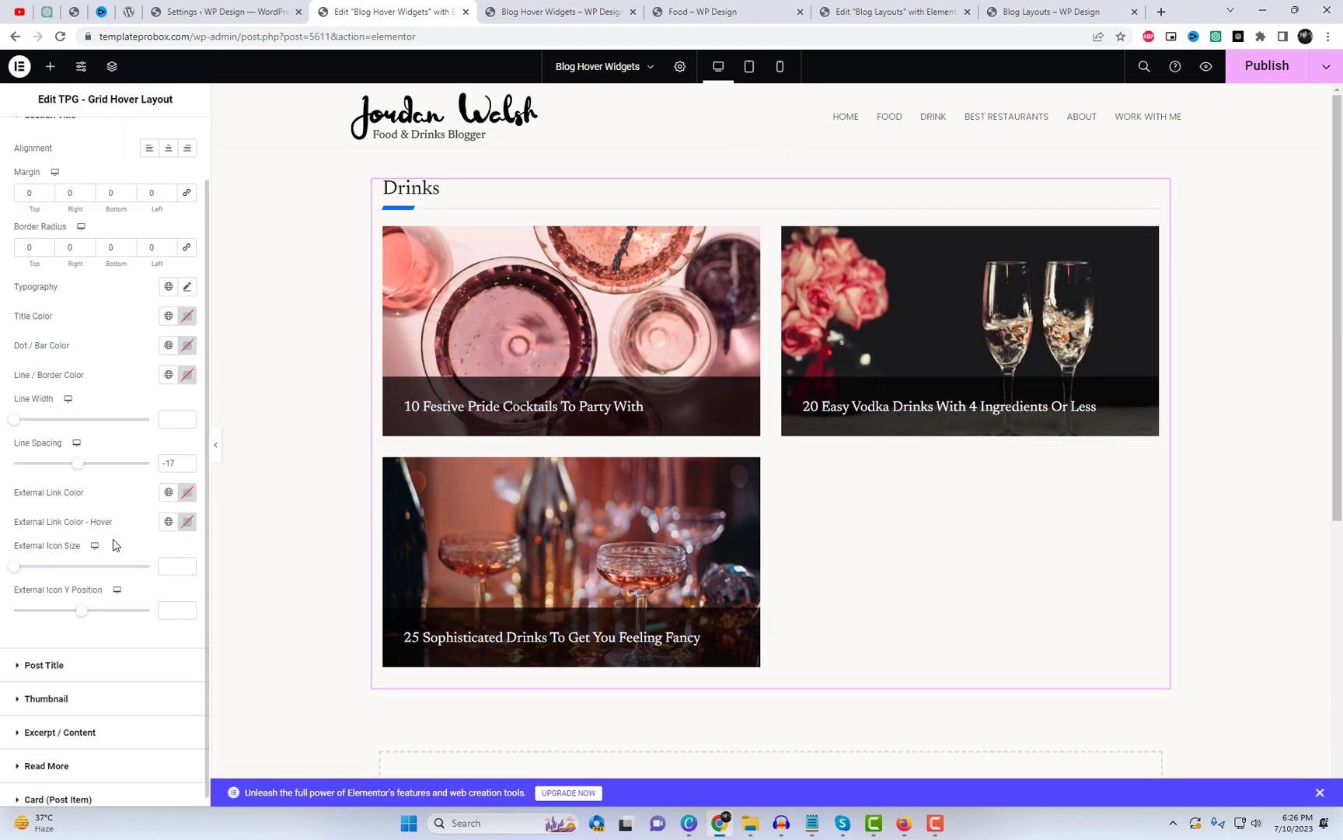
scroll(114, 545, up, 1)
click(189, 447)
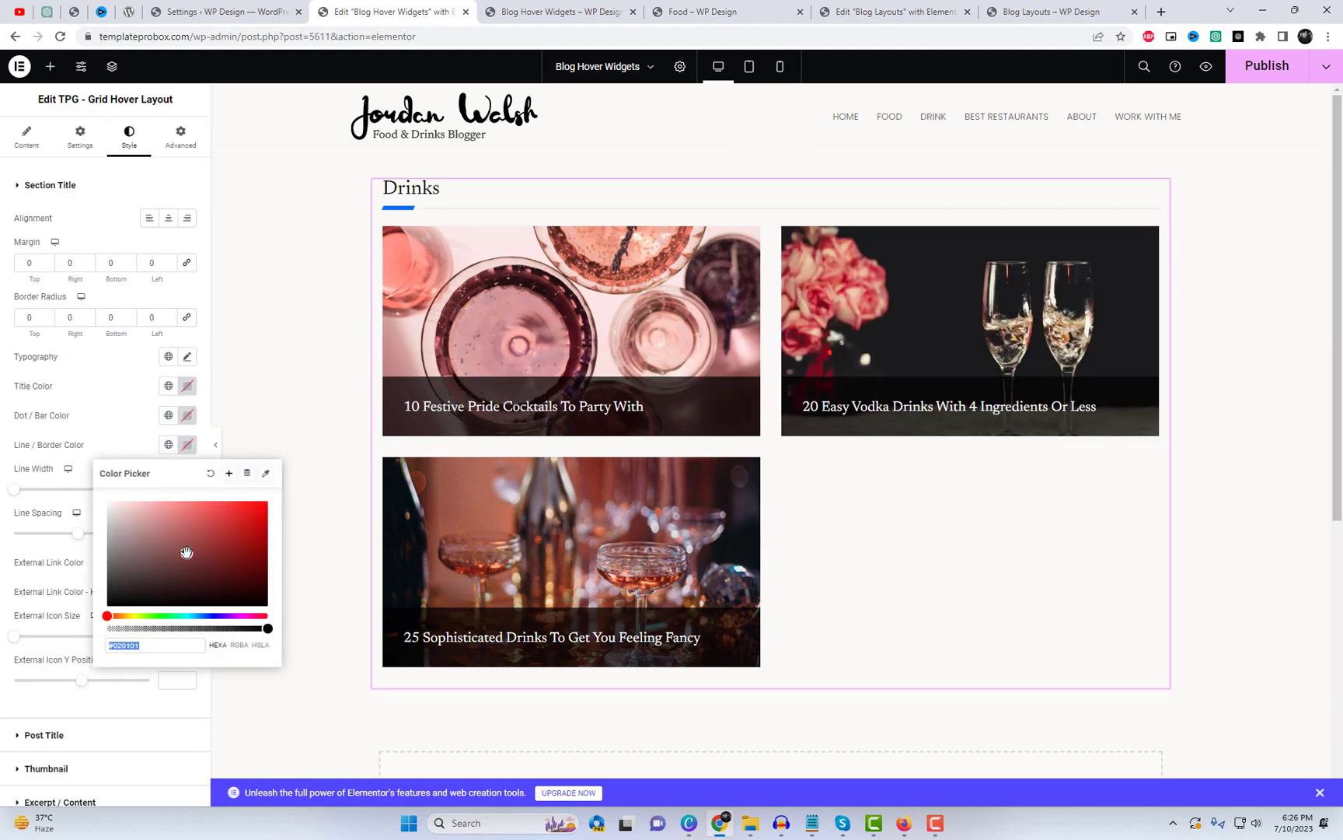
click(187, 415)
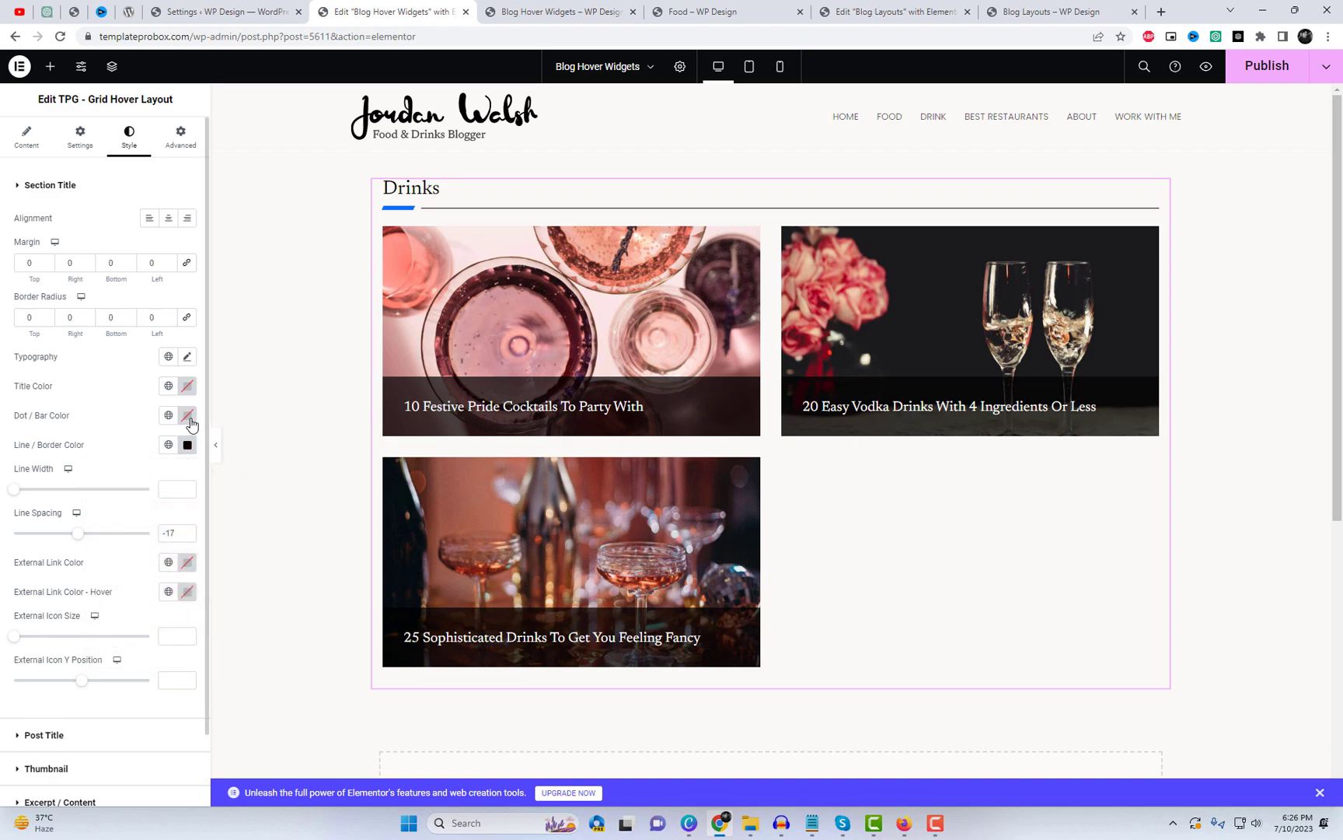
click(182, 541)
click(125, 416)
click(187, 358)
click(157, 423)
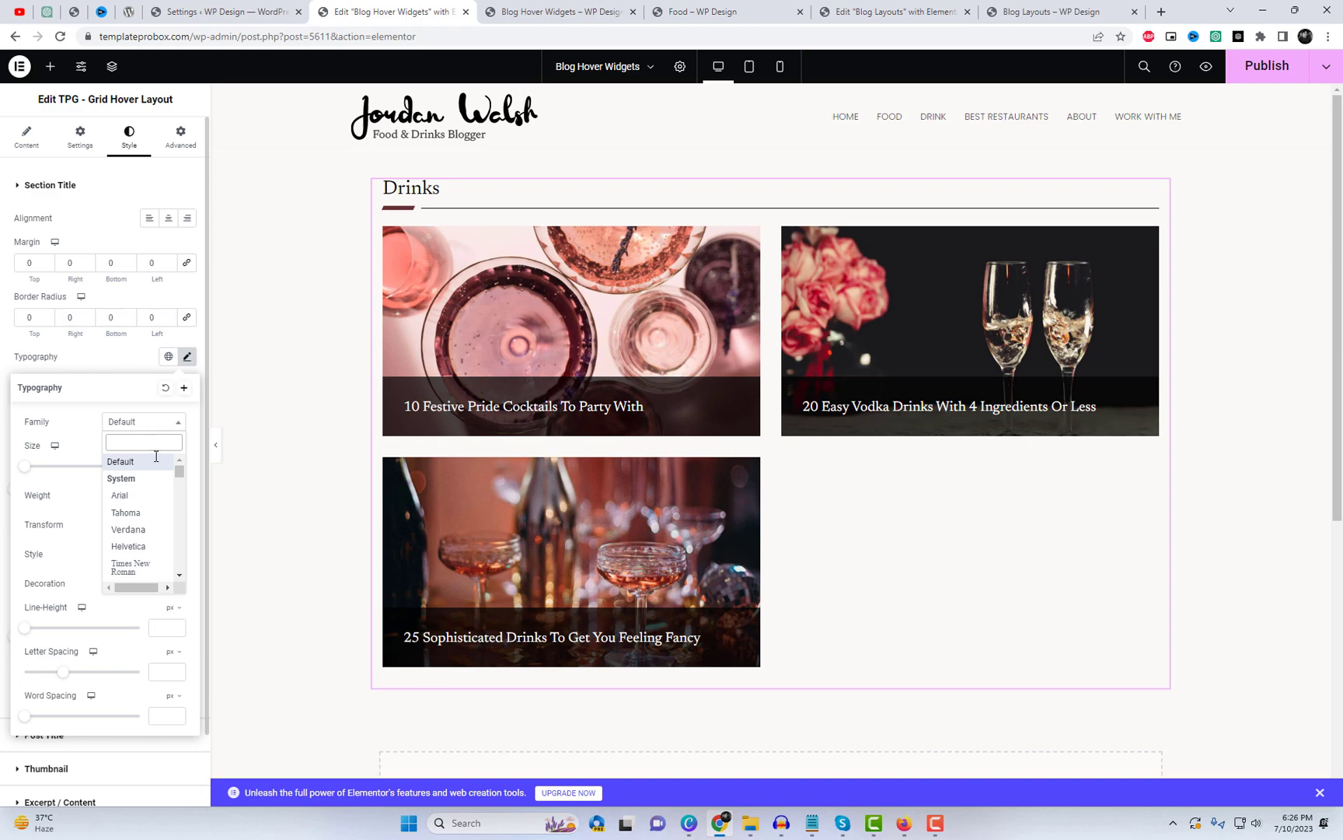
click(134, 566)
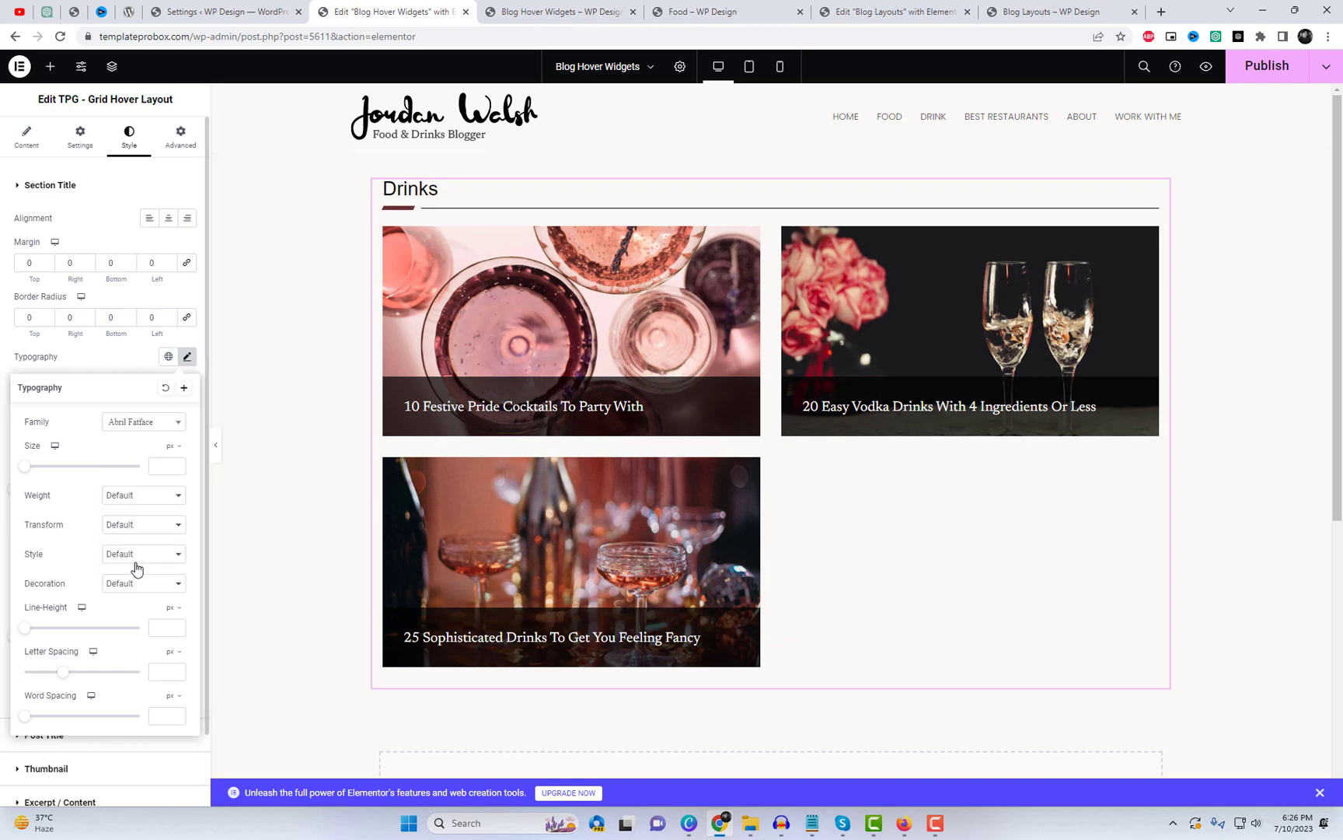
click(20, 148)
Step: Duplicate the Drinks grid and retitle the copy 'Food'
right_click(705, 263)
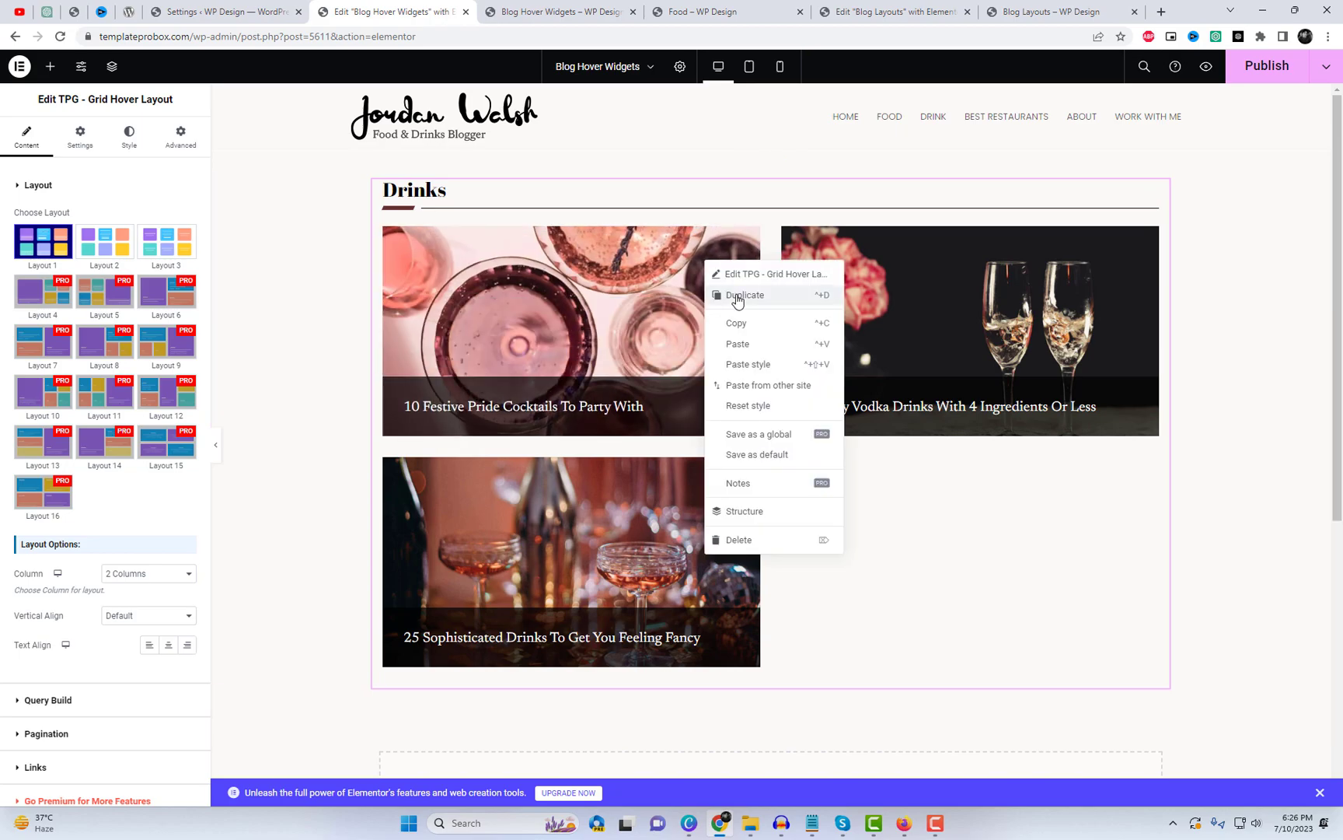
click(737, 295)
scroll(965, 515, down, 5)
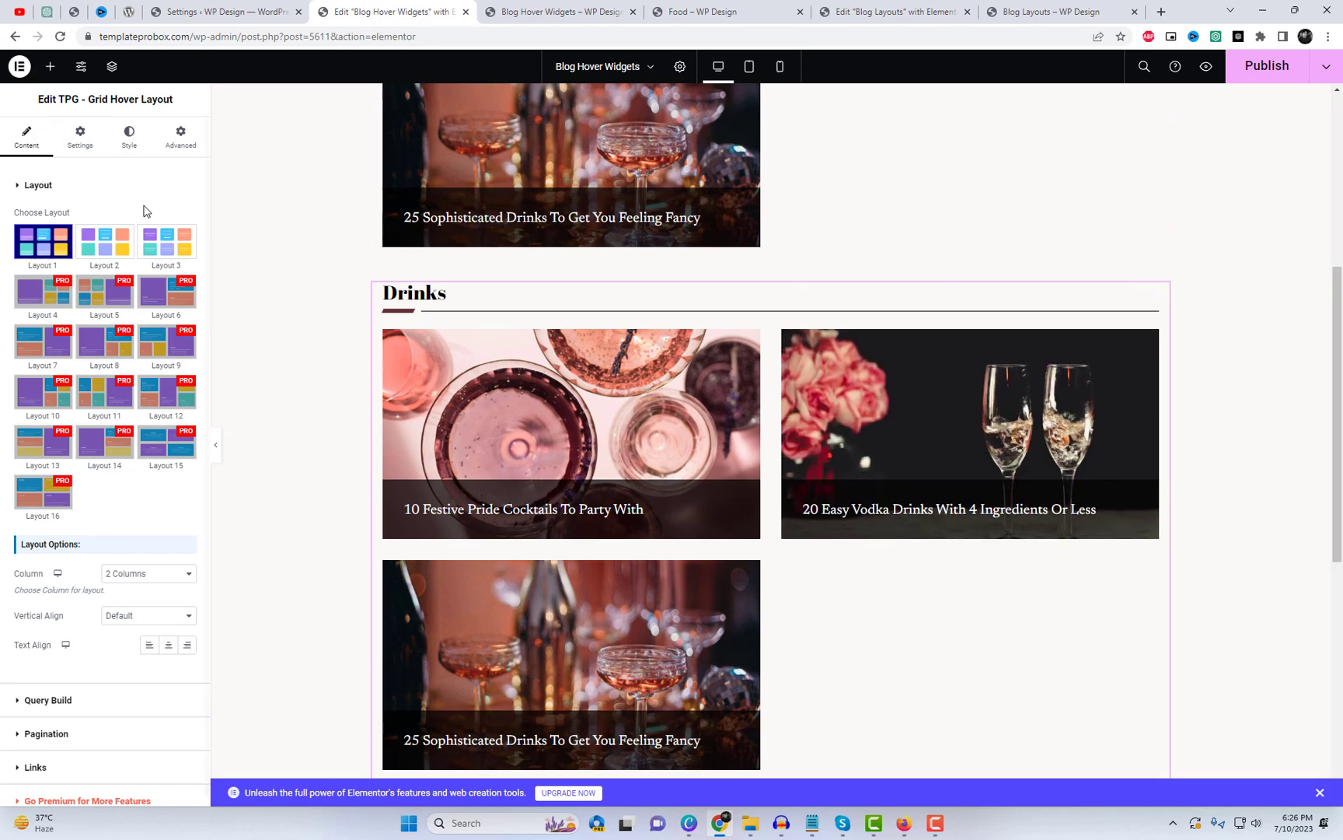
click(80, 140)
click(87, 419)
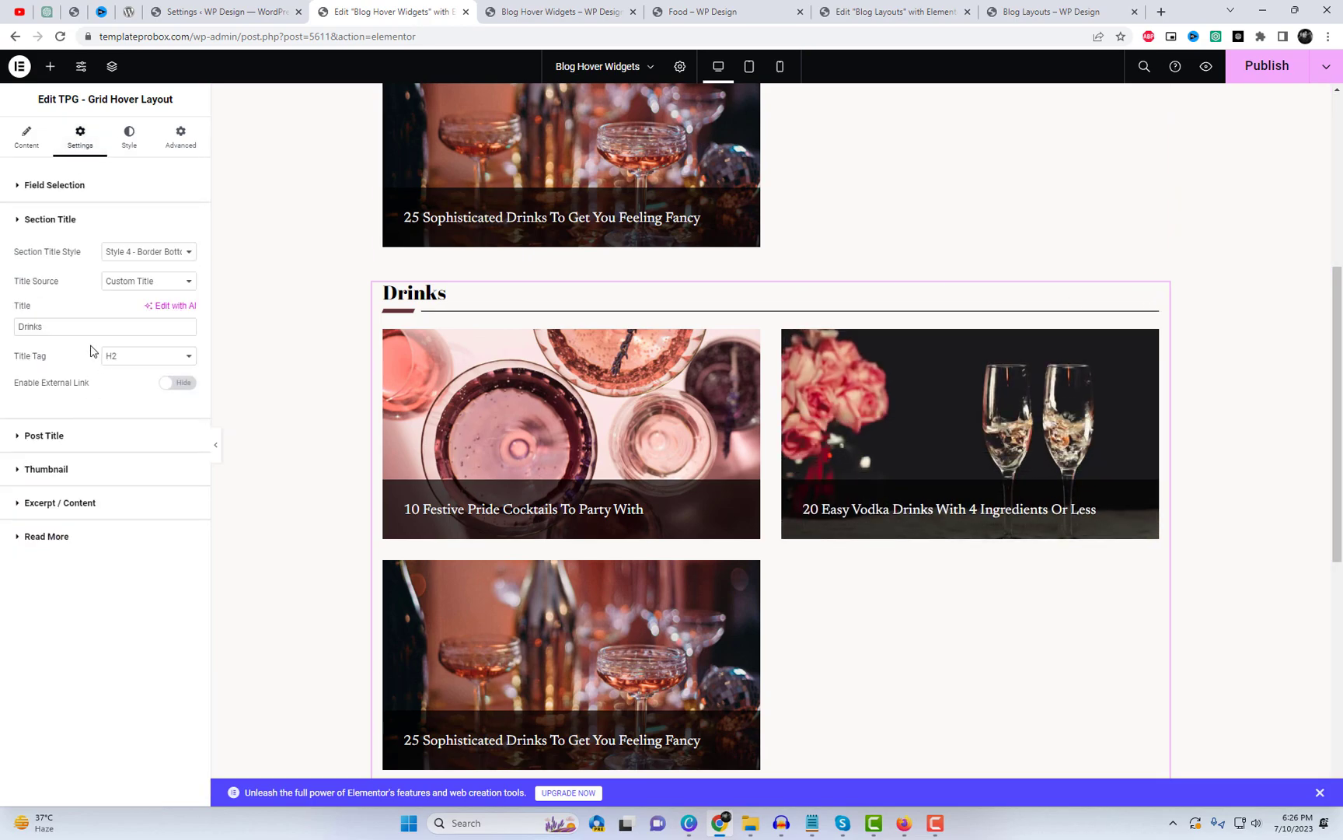
text(Food)
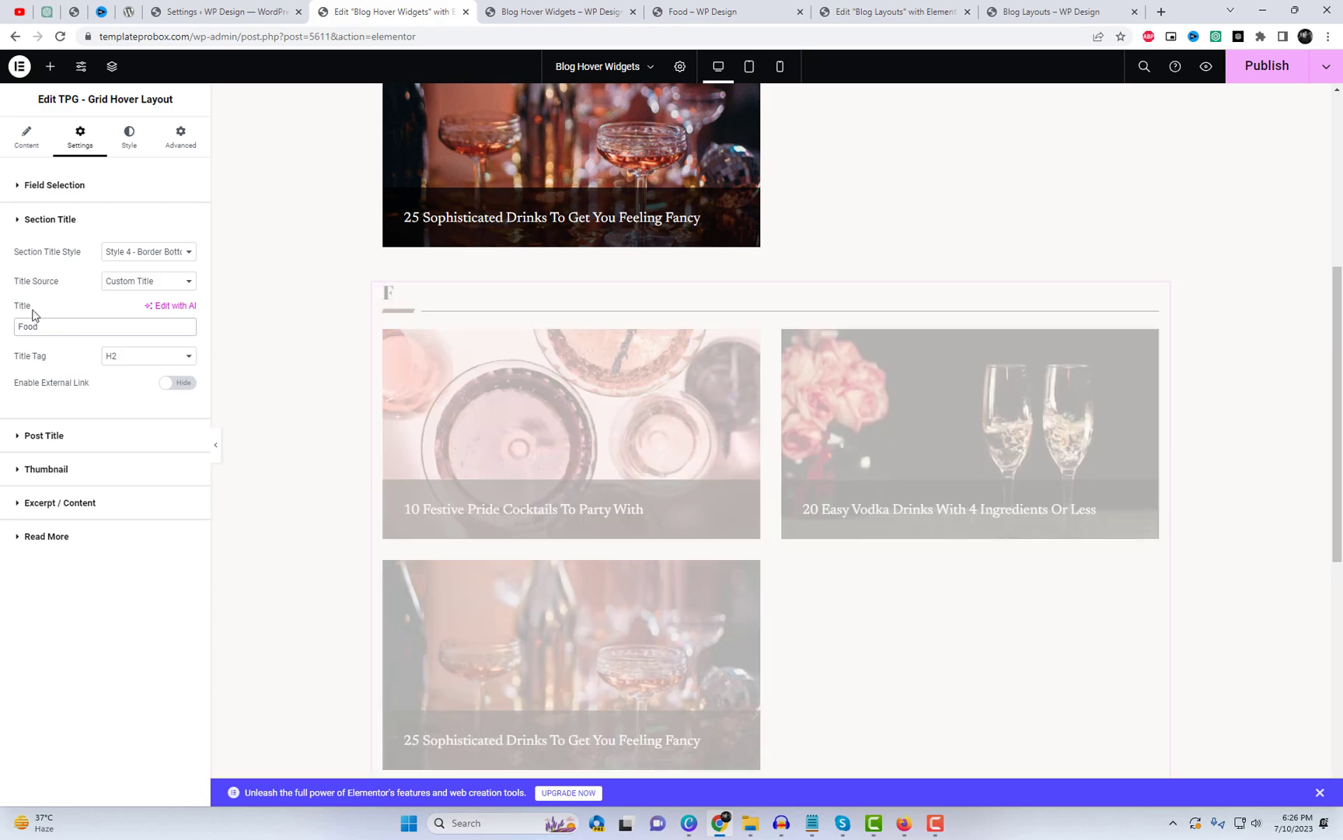
Step: Set the Food grid to 3 columns
click(24, 141)
scroll(134, 443, down, 1)
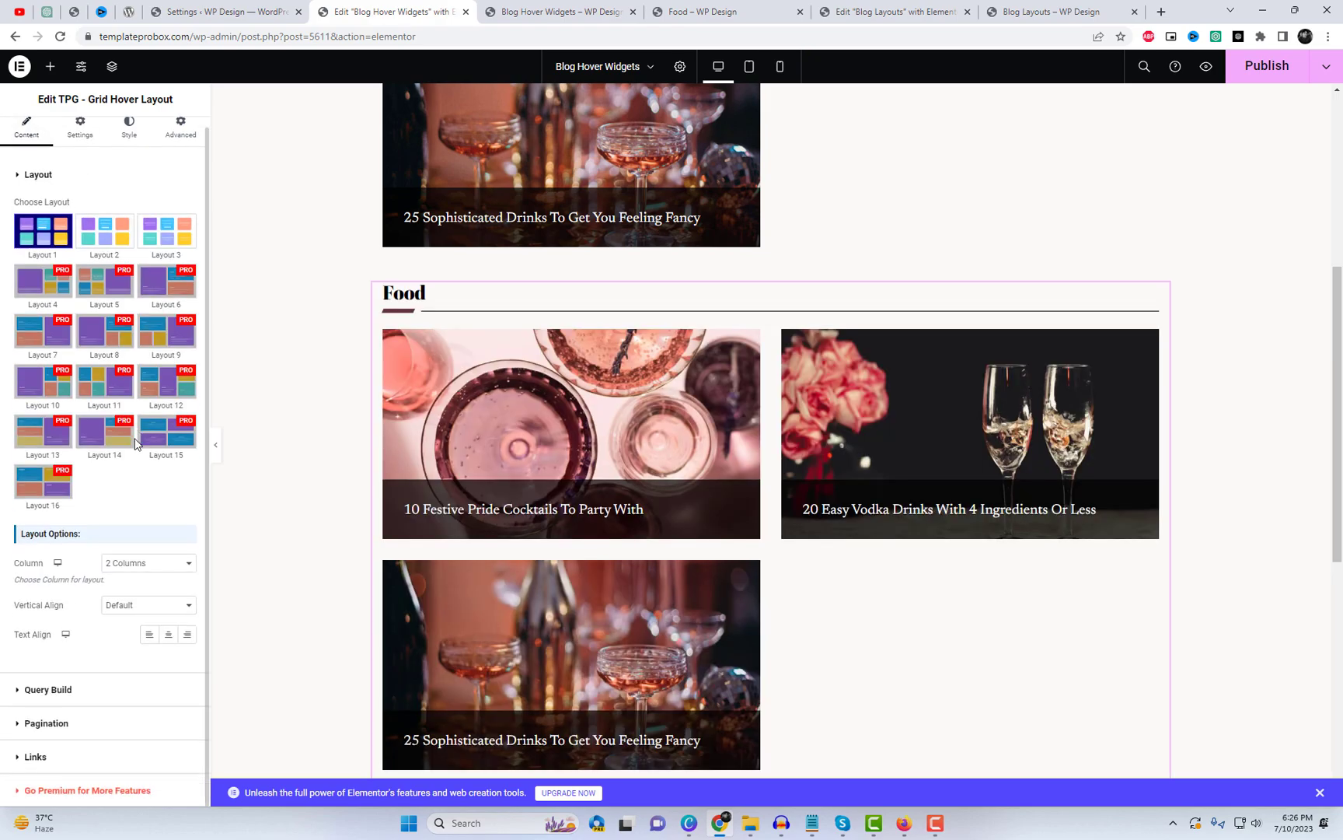
click(153, 565)
click(154, 589)
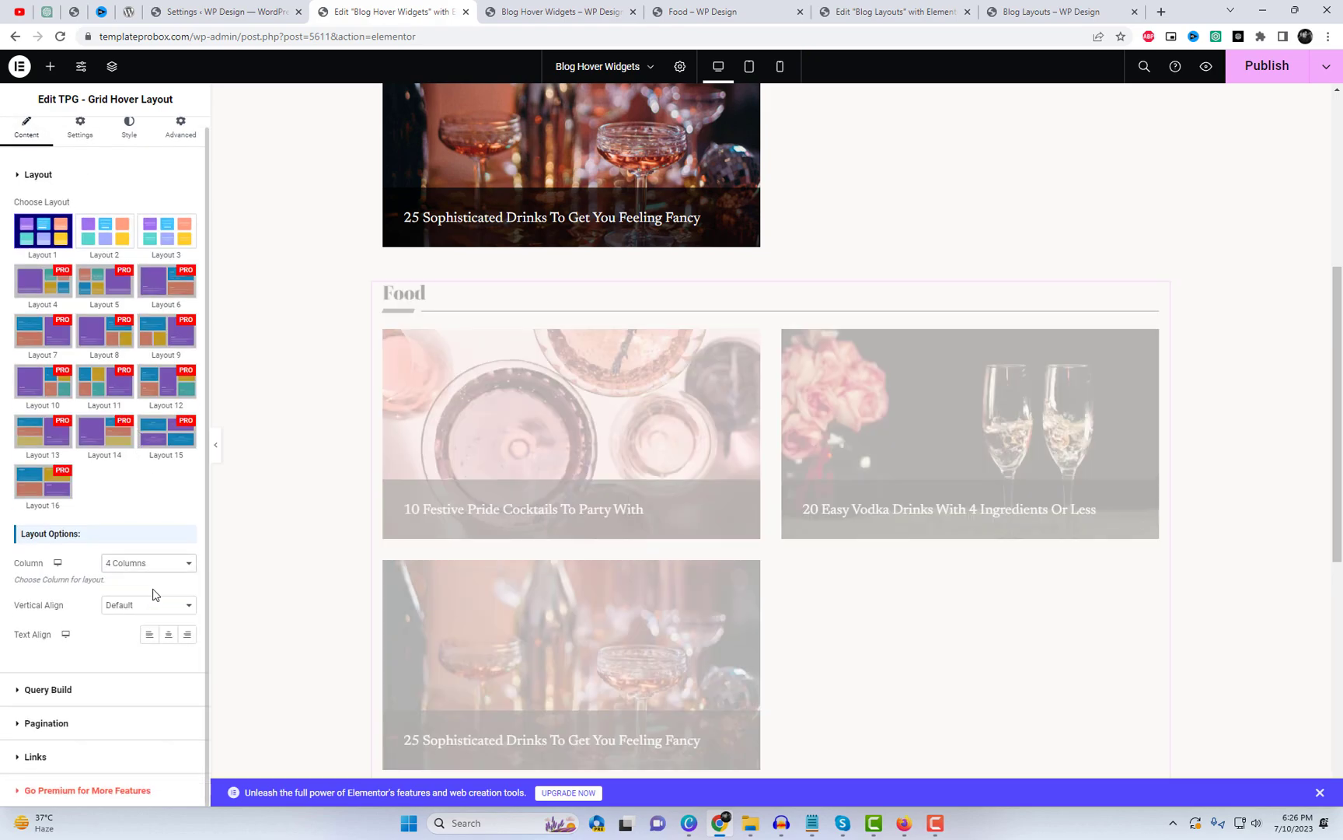
click(150, 572)
click(151, 600)
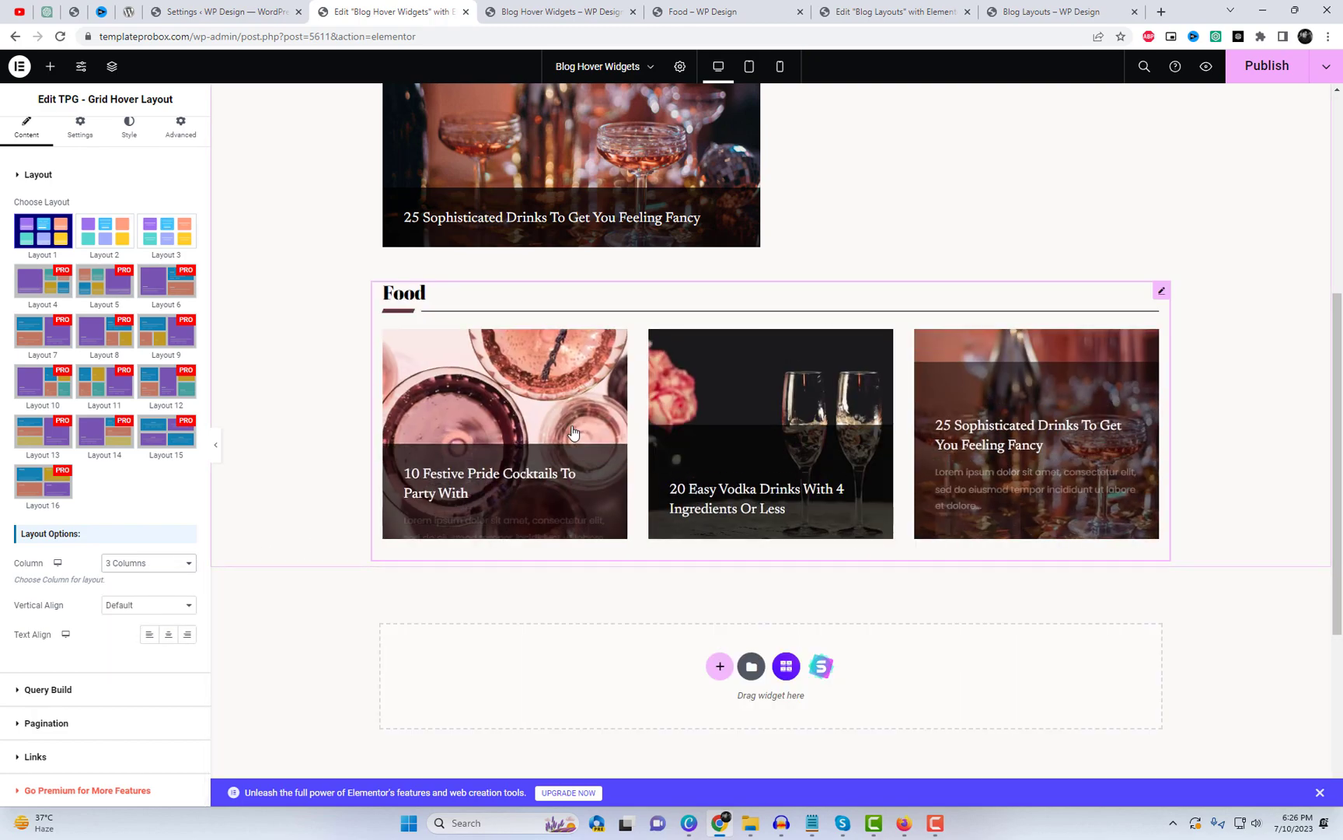
Step: Change the Food grid's category filter from Drink to Food
click(110, 691)
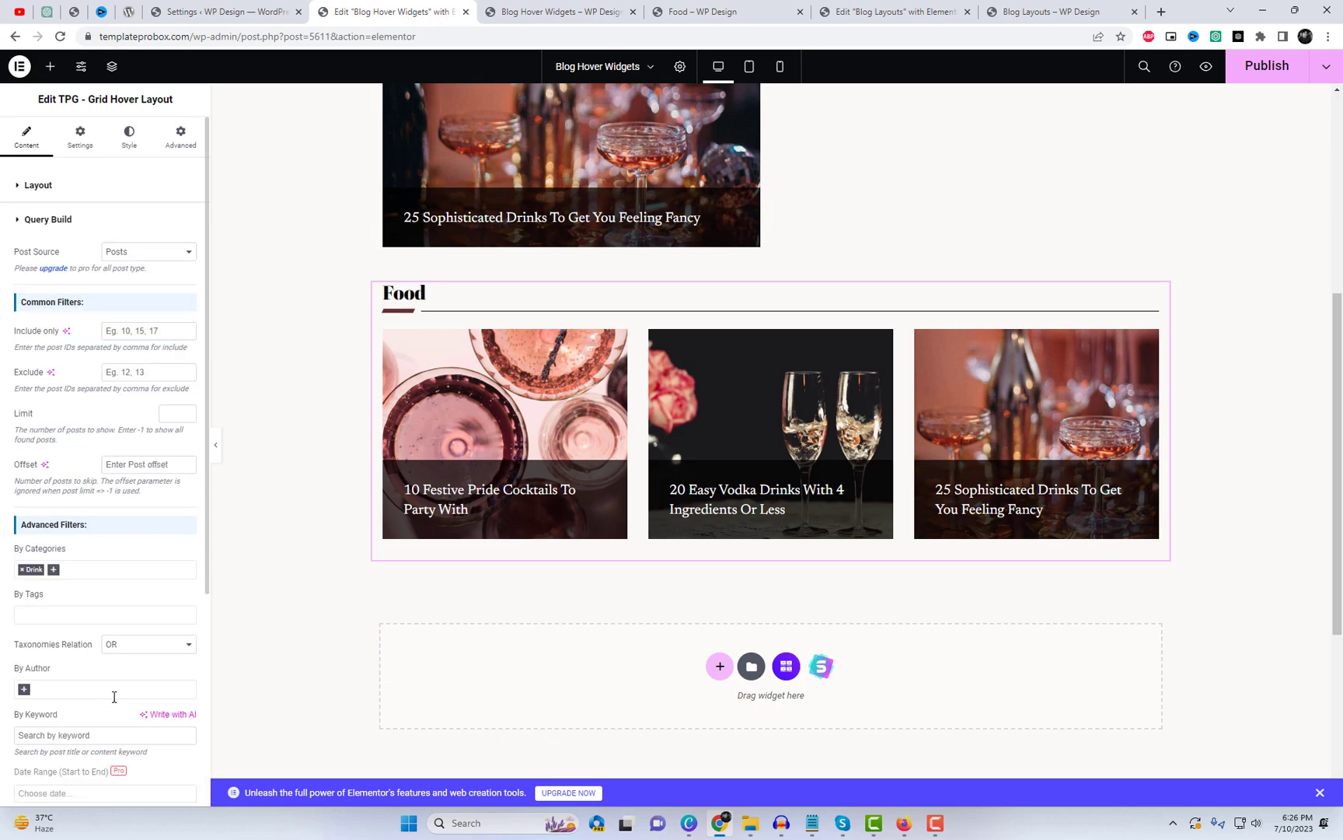
click(23, 500)
click(48, 549)
scroll(1201, 554, down, 2)
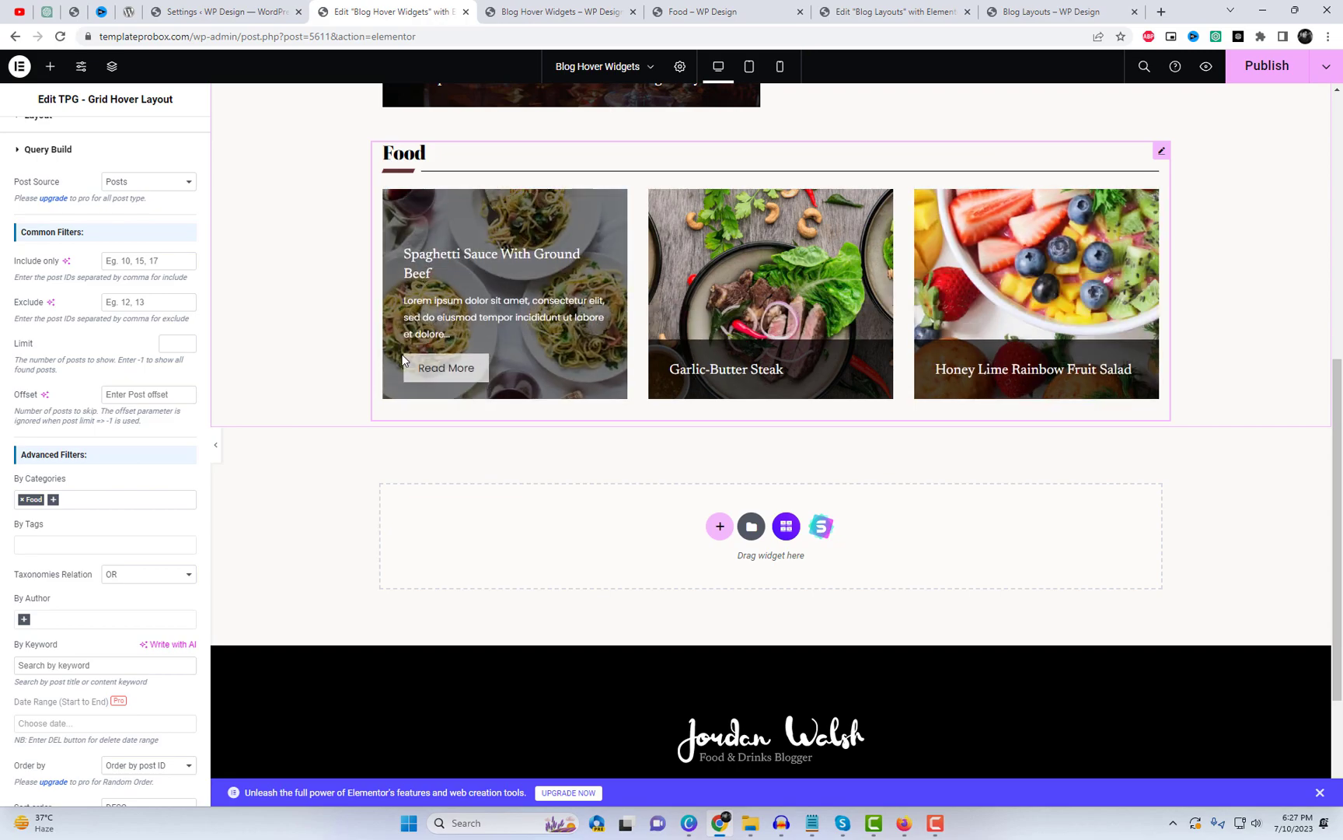
scroll(1007, 252, up, 1)
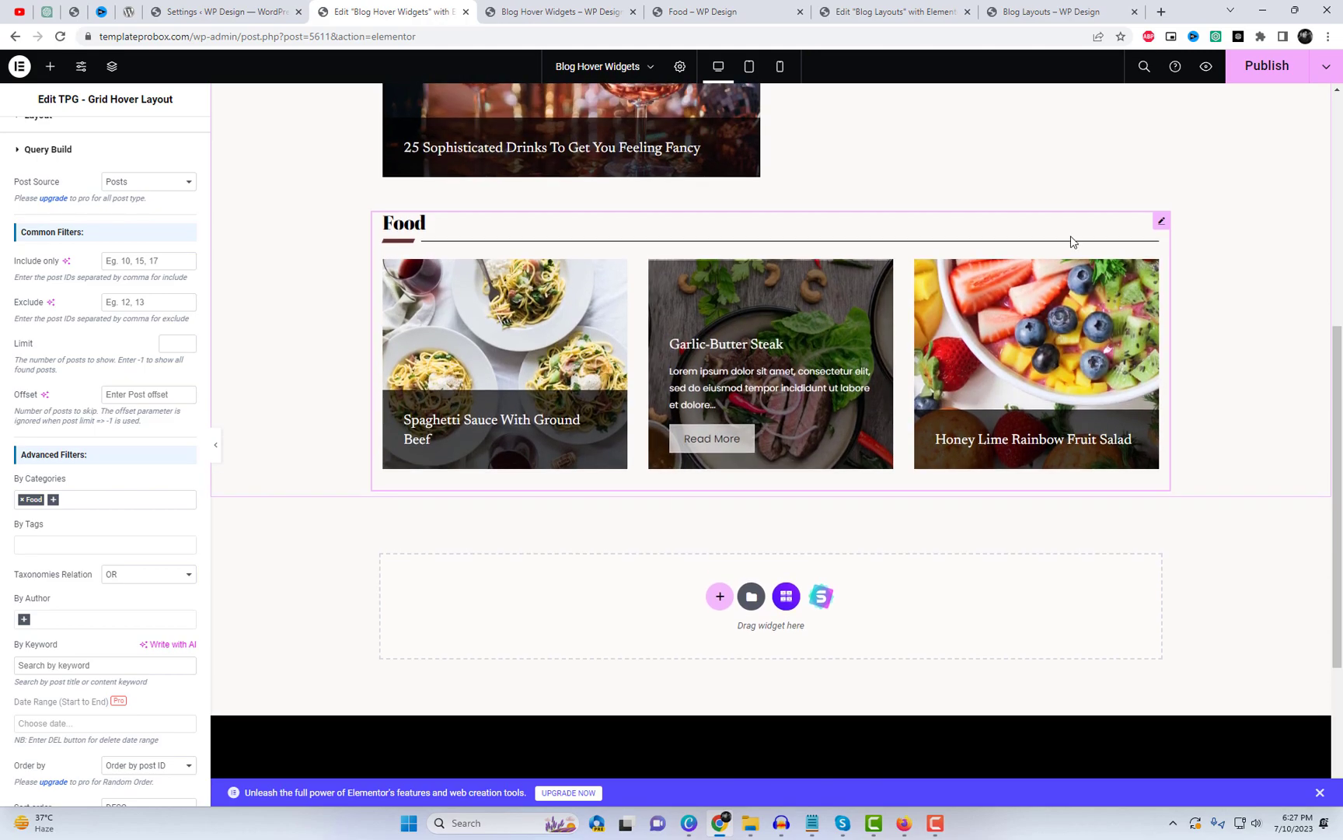
Step: Duplicate the Food grid, title the copy 'All' with a dot-and-border title style
right_click(1158, 220)
click(1182, 255)
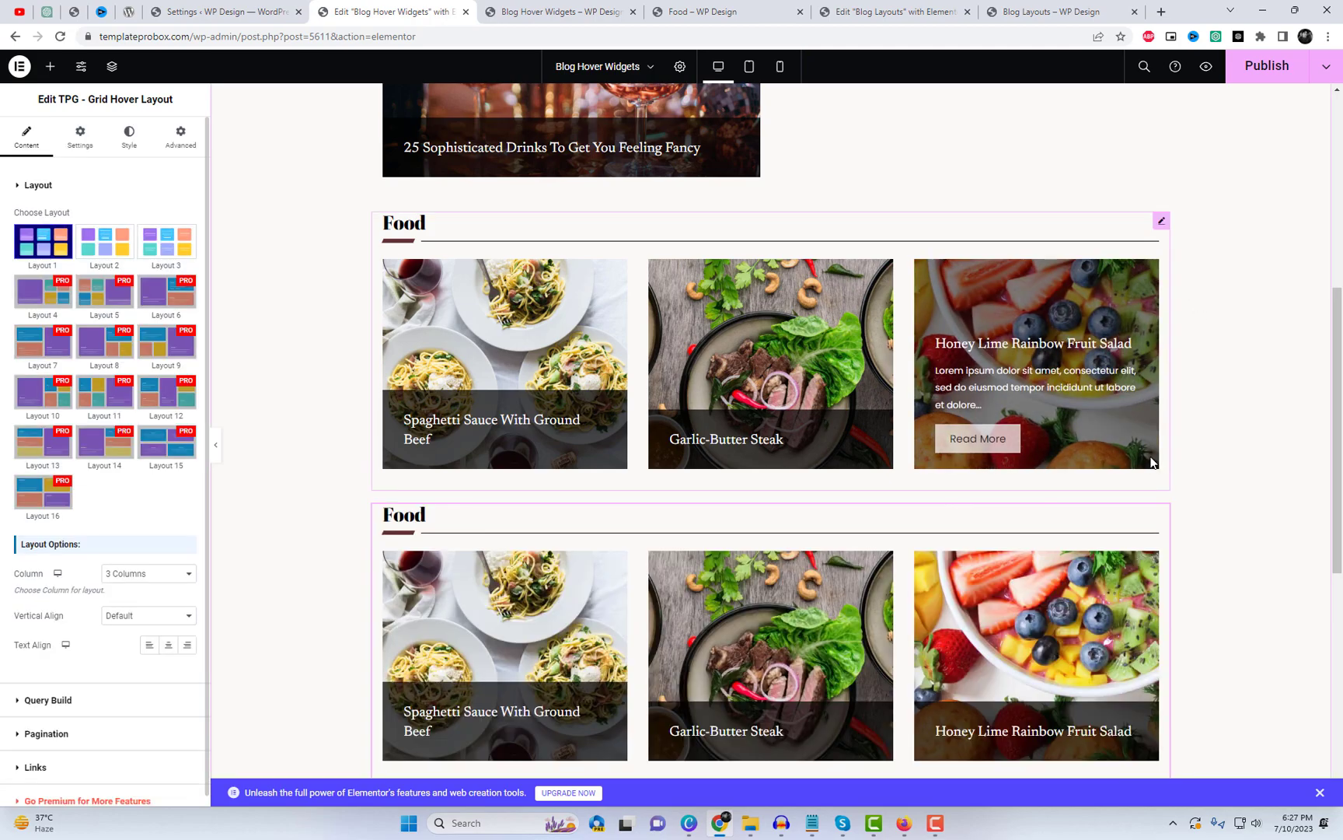
scroll(544, 349, down, 3)
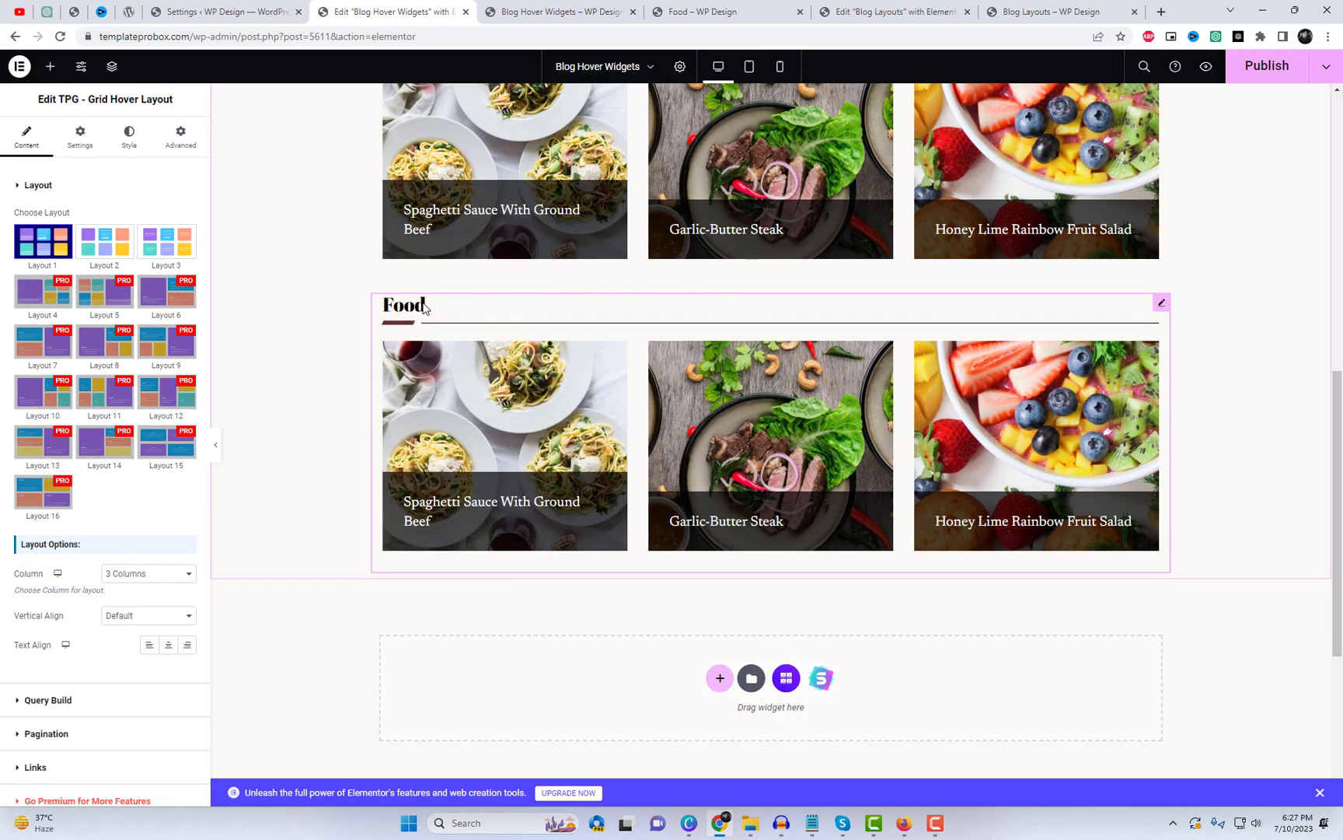
click(92, 148)
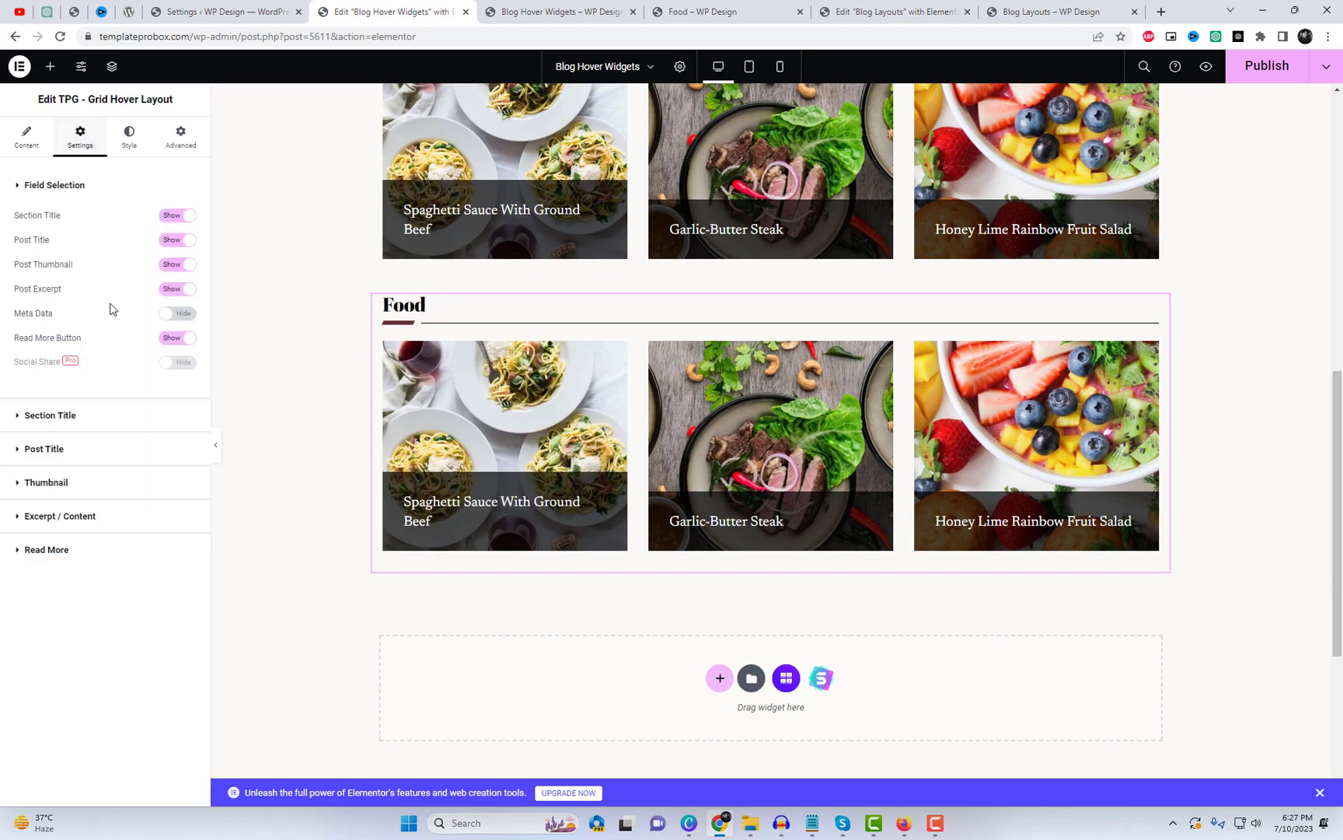
click(98, 419)
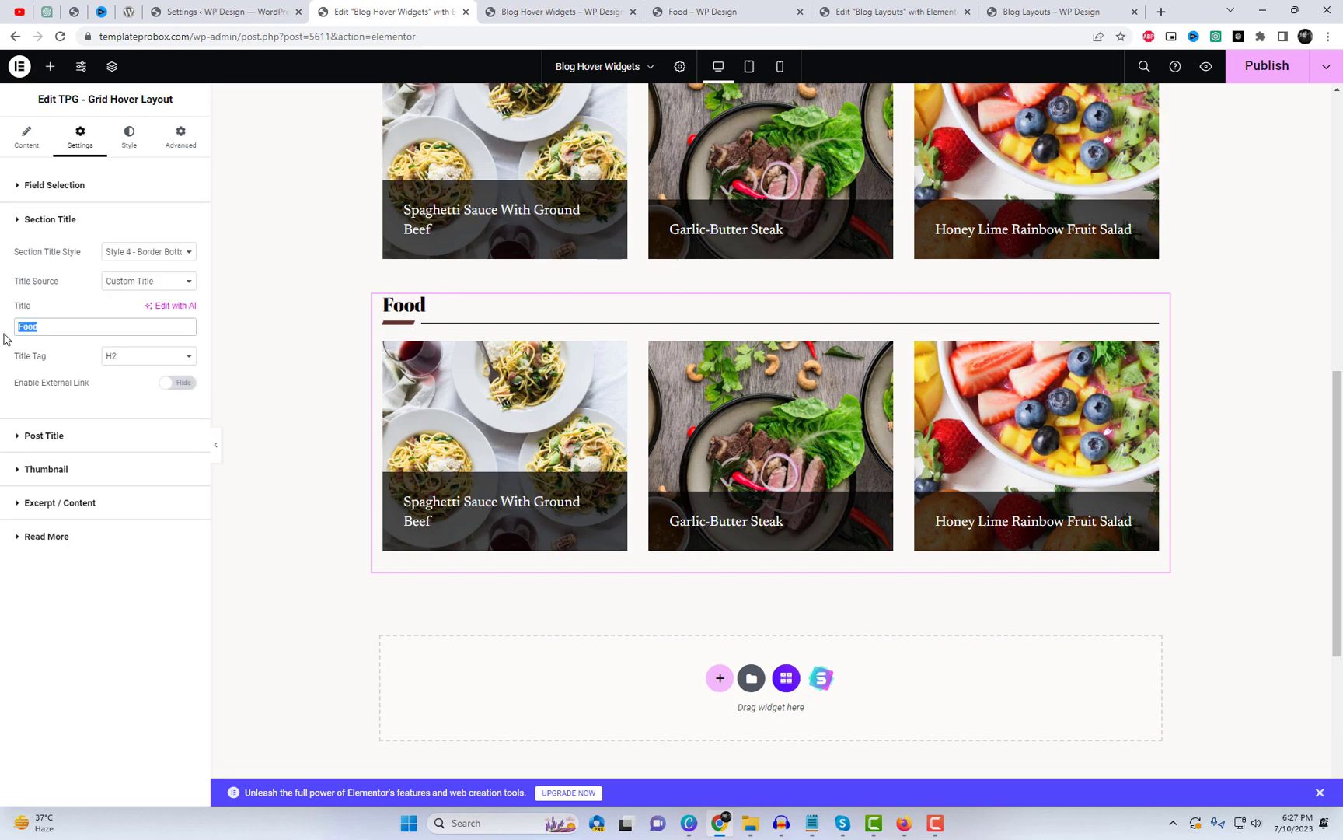
text(All)
click(151, 253)
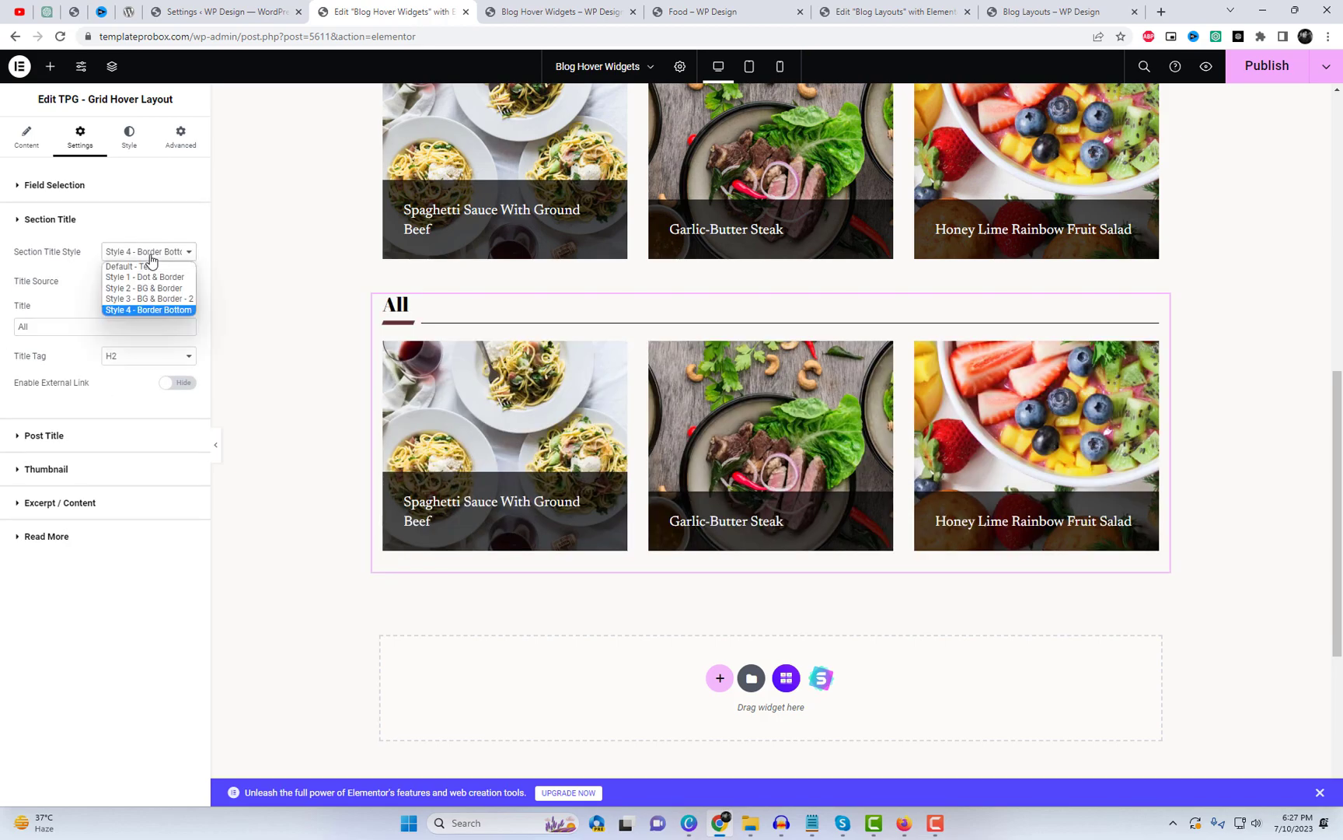
click(152, 277)
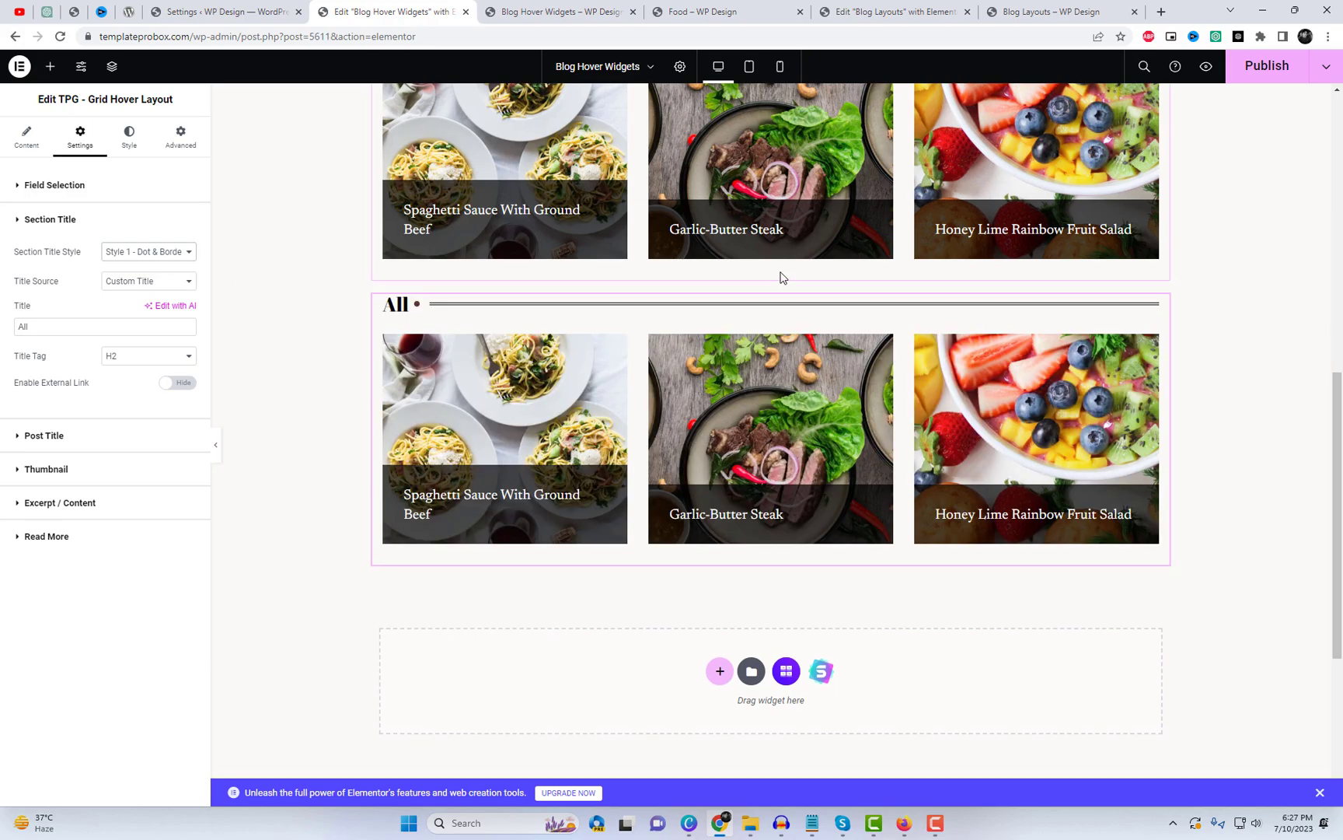
Step: Remove the Food category filter so the All grid shows every post
click(19, 146)
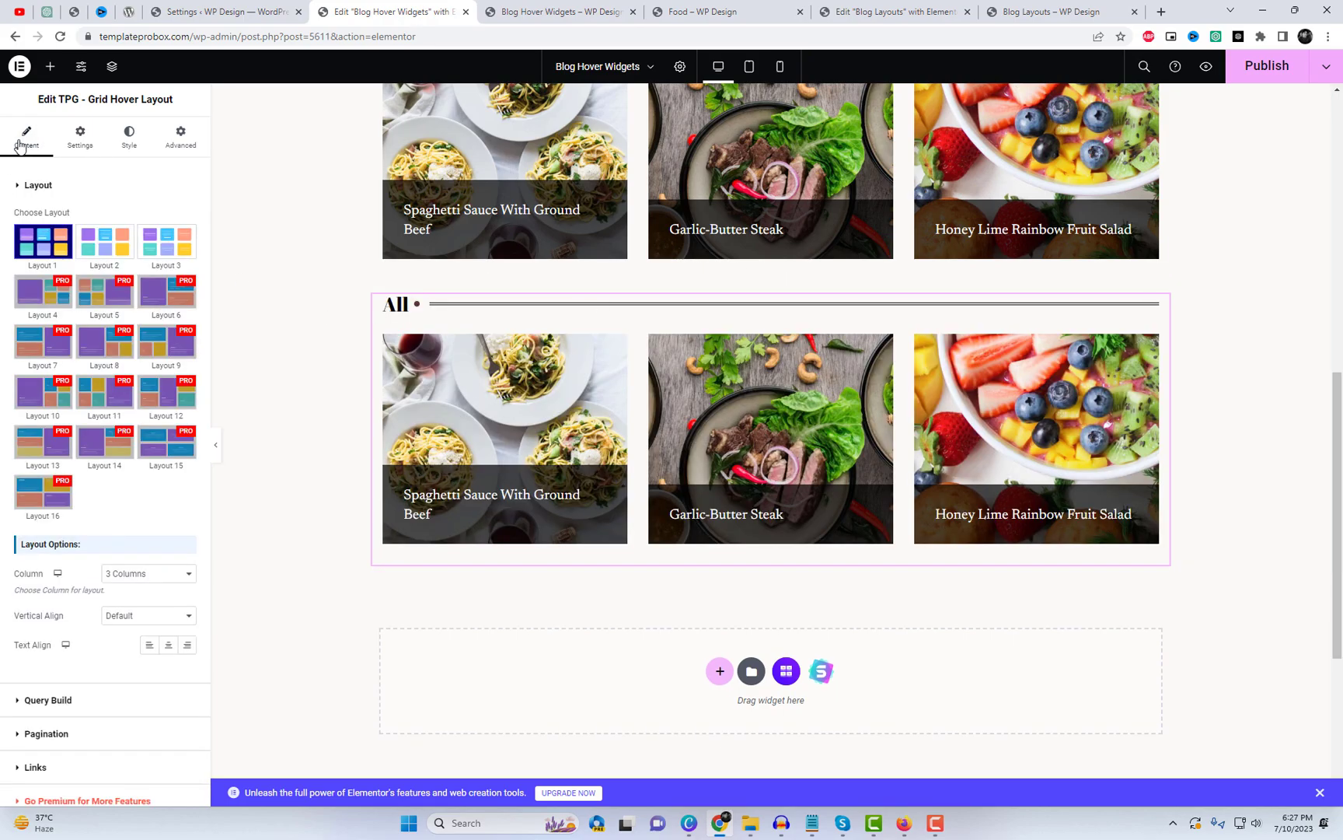
click(98, 700)
scroll(134, 587, down, 2)
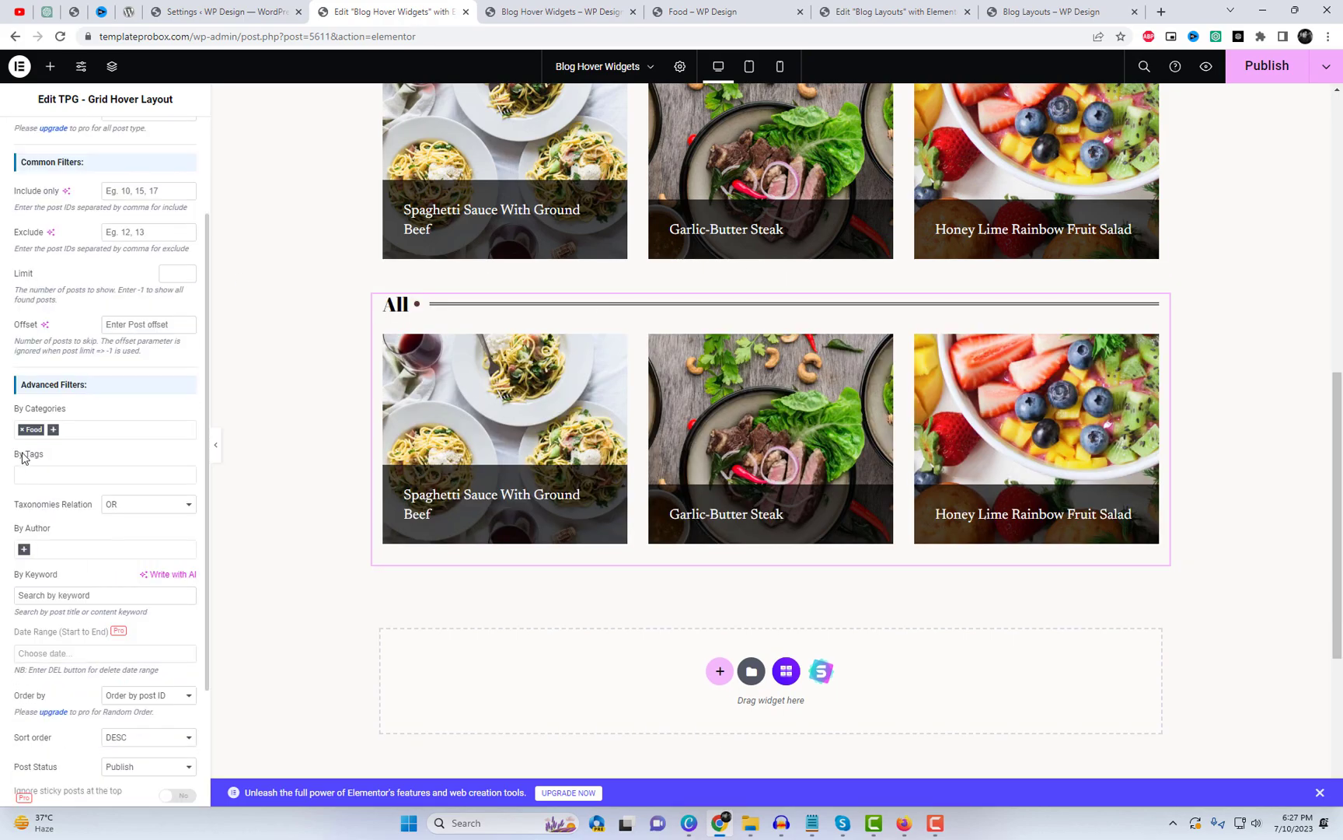
click(22, 430)
click(140, 412)
scroll(141, 414, up, 2)
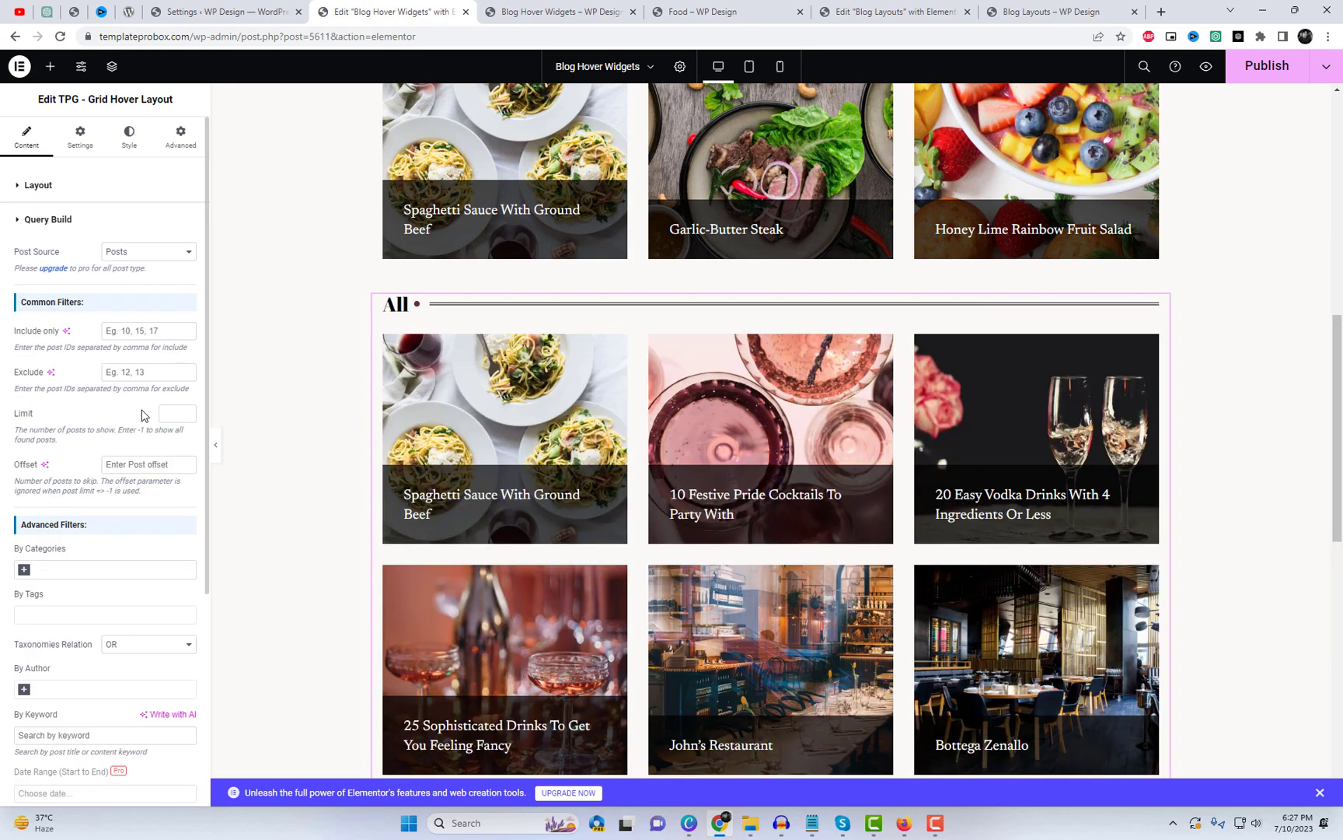
scroll(137, 374, down, 4)
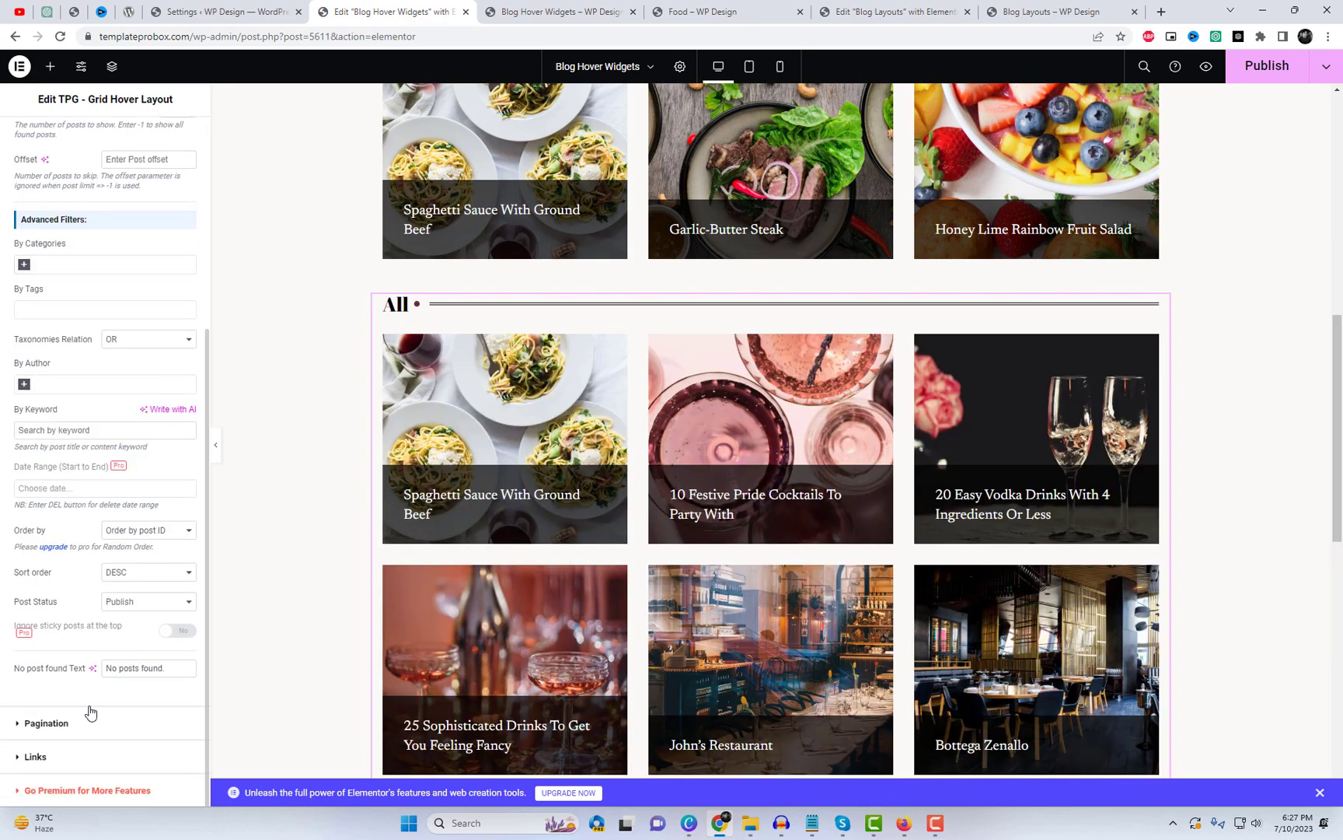
Step: Enable pagination with the default type and 9 posts per page
click(90, 716)
click(179, 284)
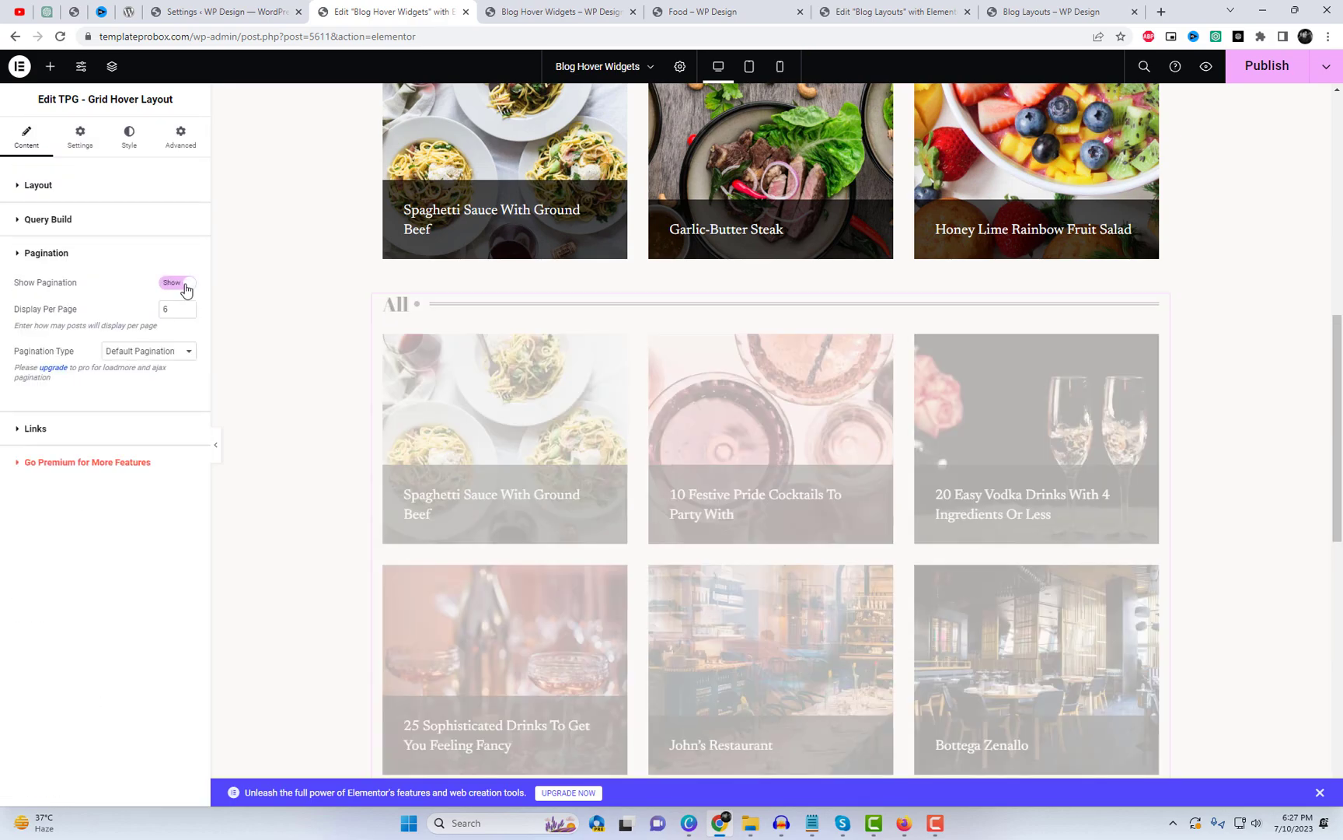
click(162, 354)
click(148, 366)
scroll(1019, 578, down, 3)
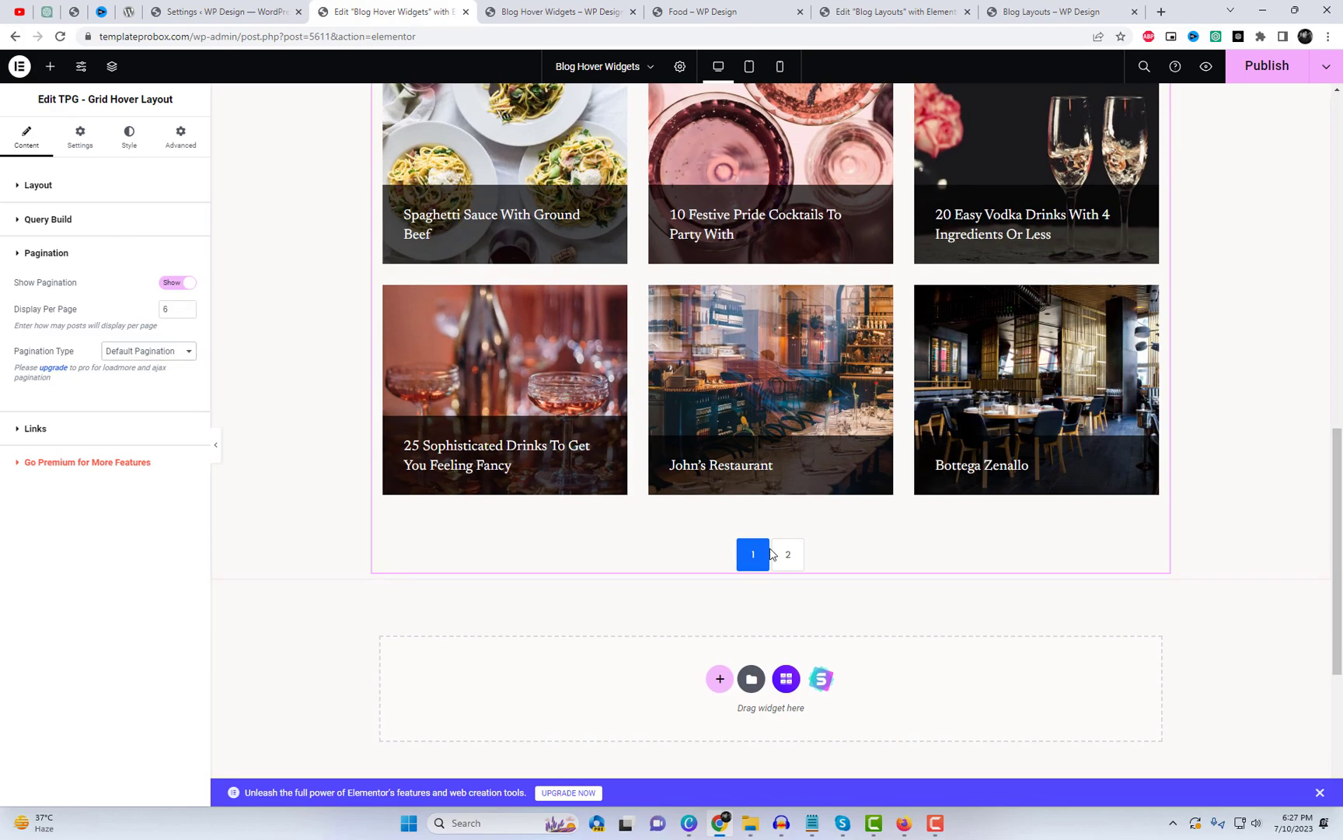
scroll(772, 554, up, 3)
text(8)
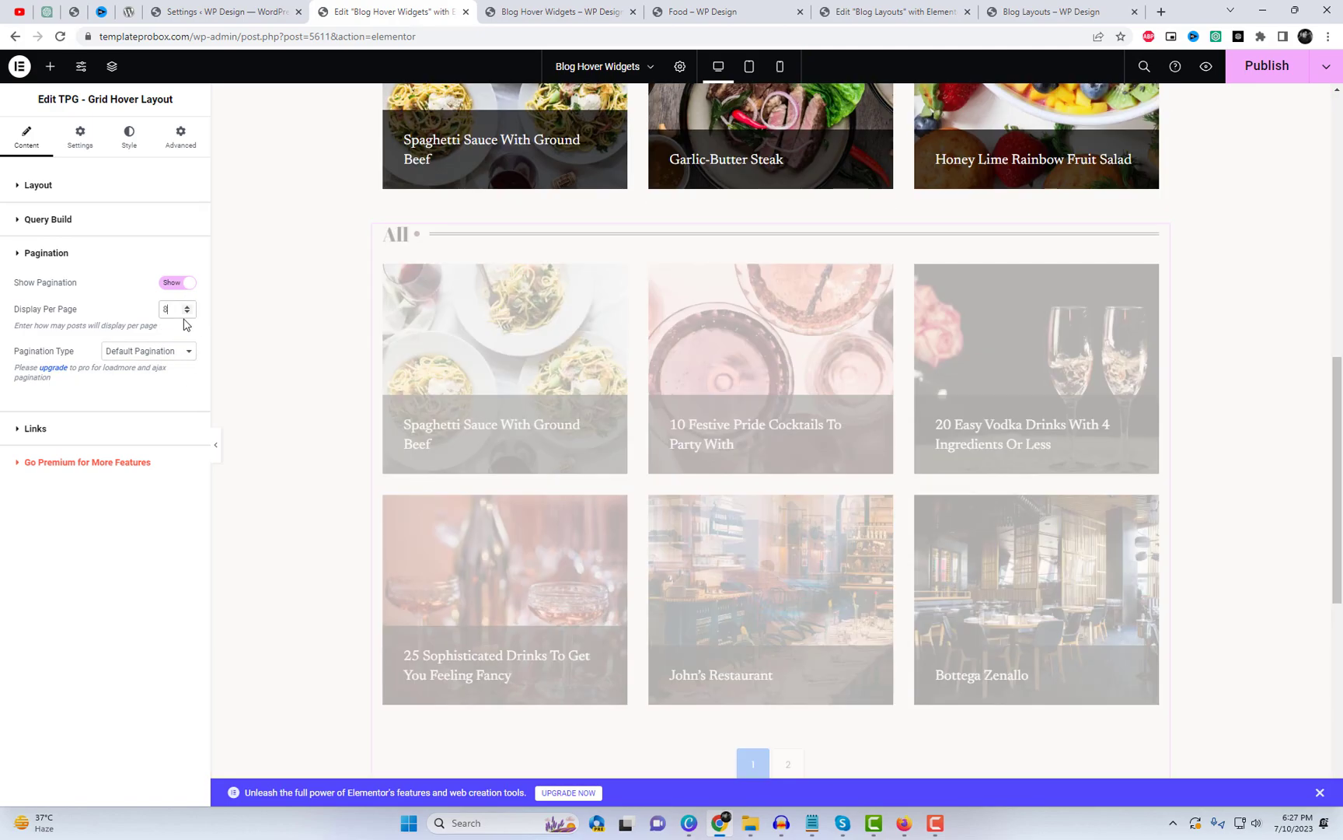
scroll(744, 465, down, 3)
scroll(526, 591, up, 5)
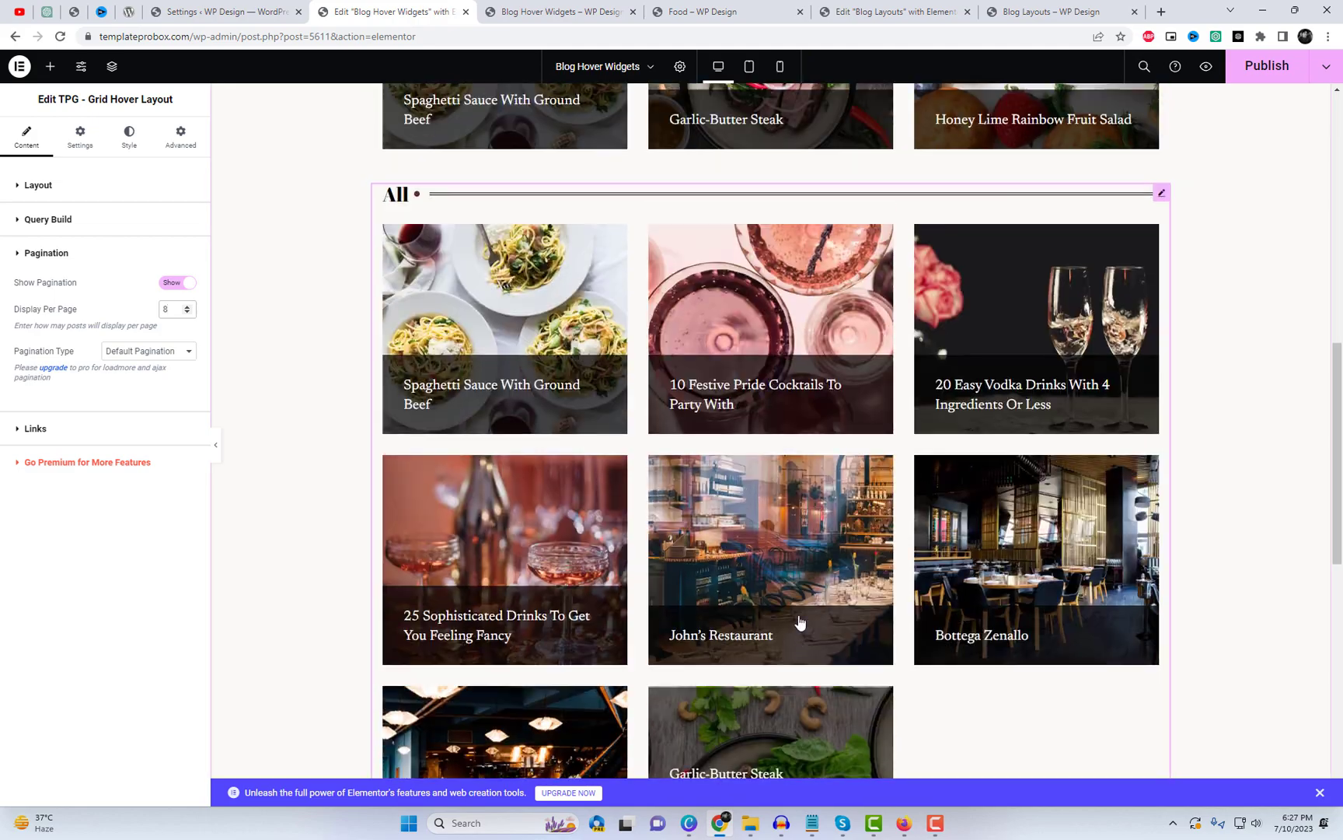
click(167, 305)
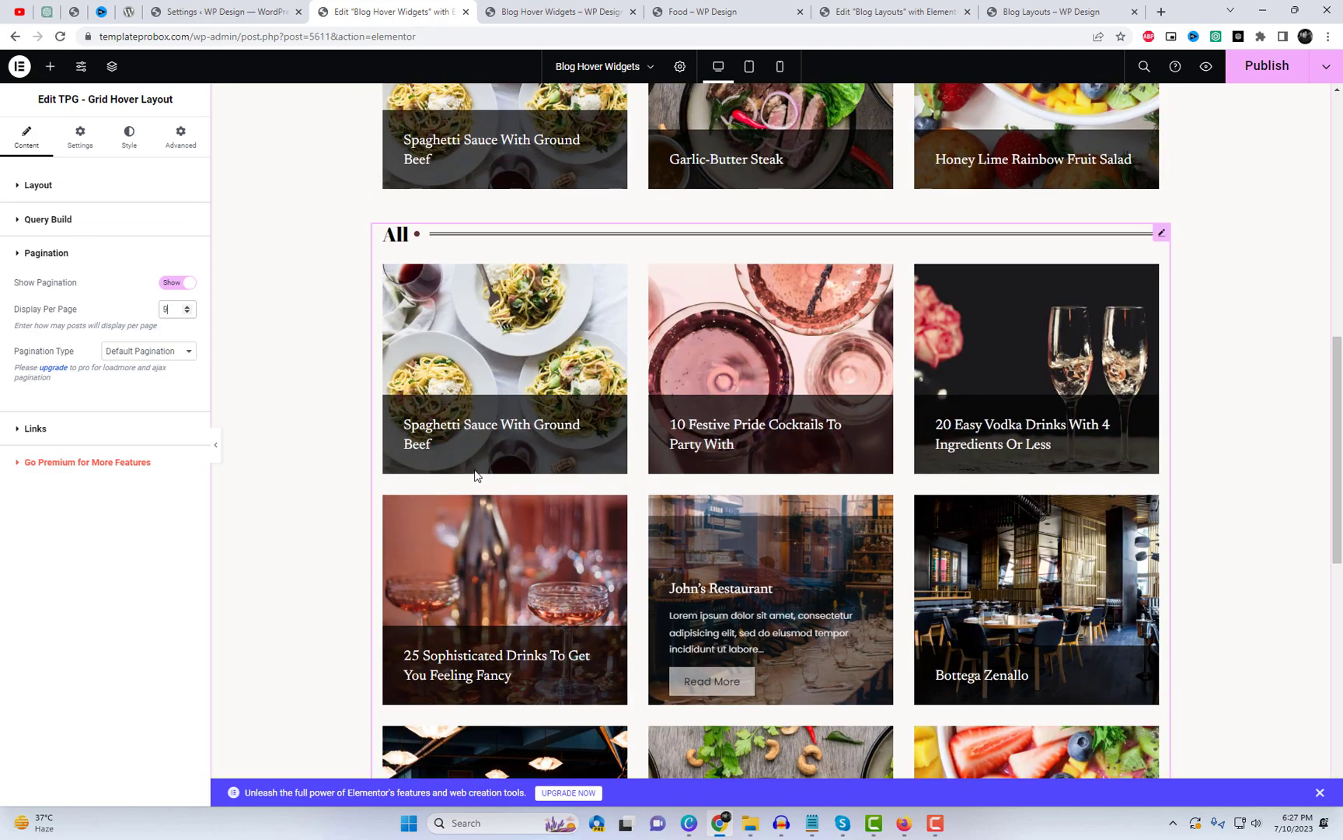
scroll(473, 473, up, 3)
Step: Set the post title tag to H4 and publish the page
click(80, 137)
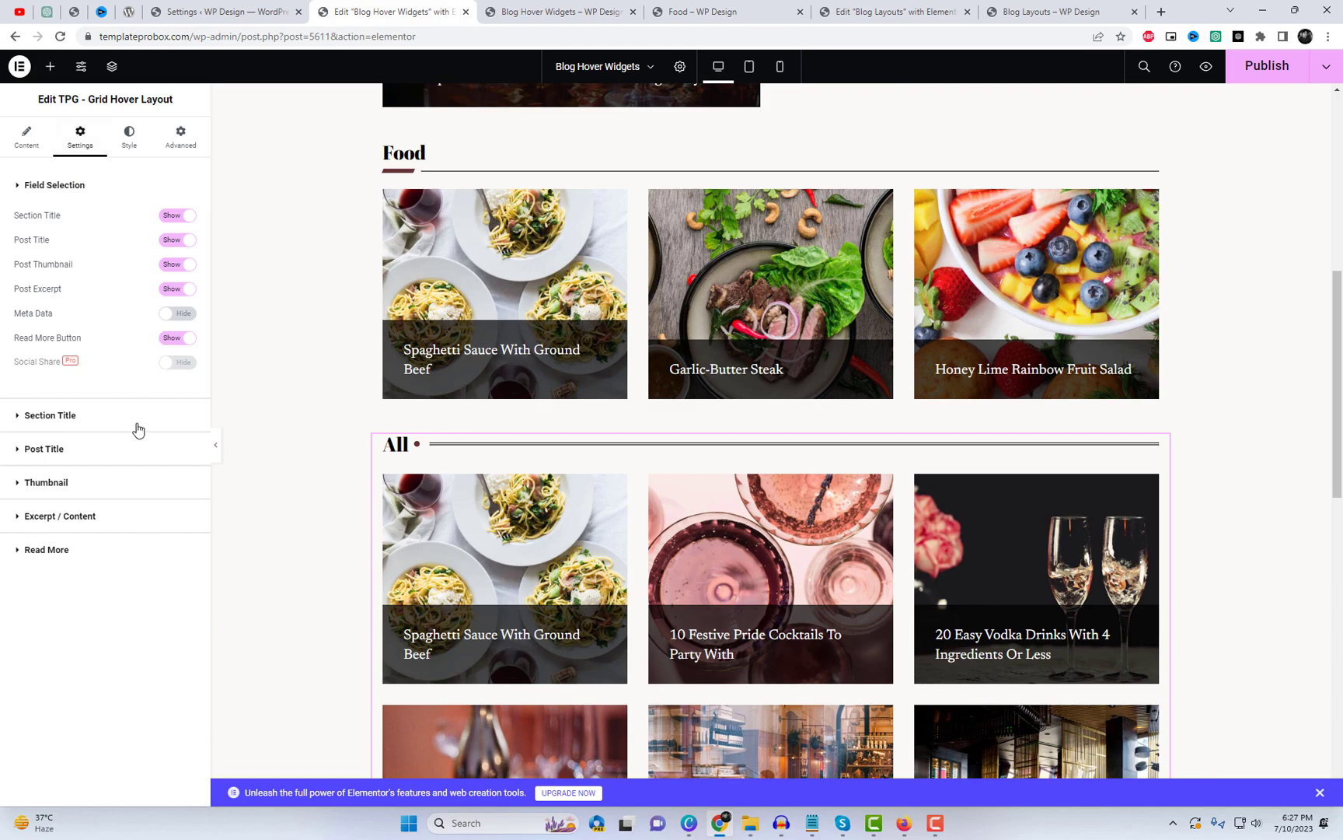
click(101, 451)
click(172, 292)
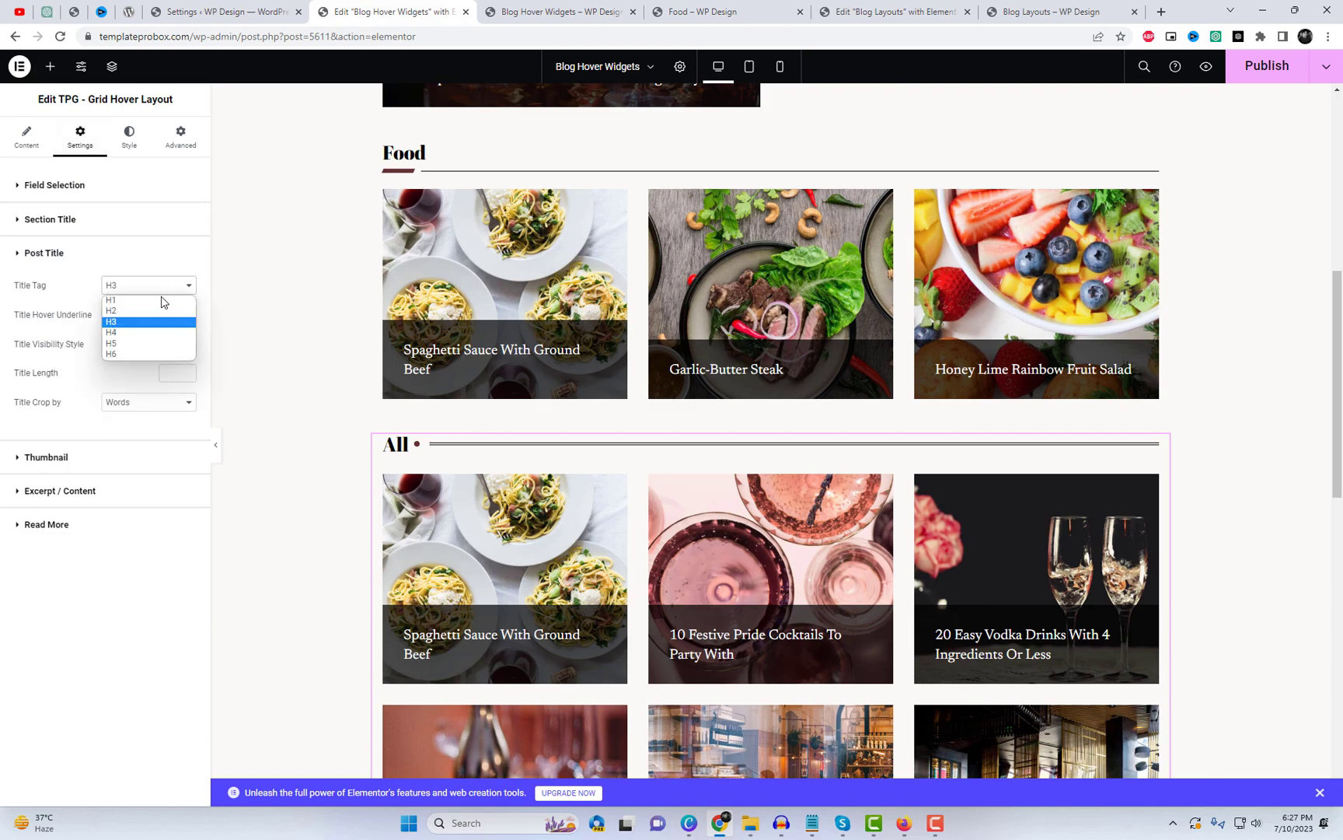
click(135, 335)
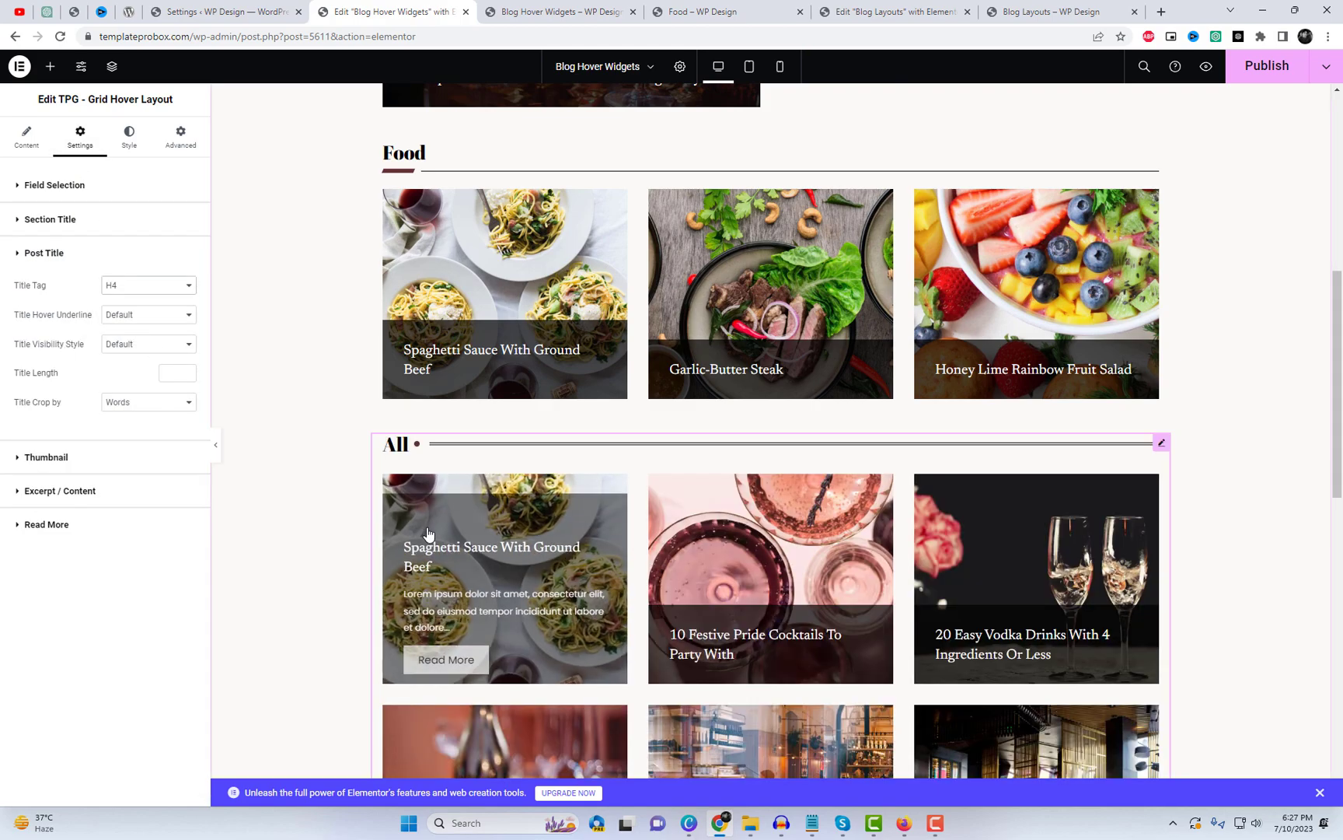
scroll(516, 563, down, 7)
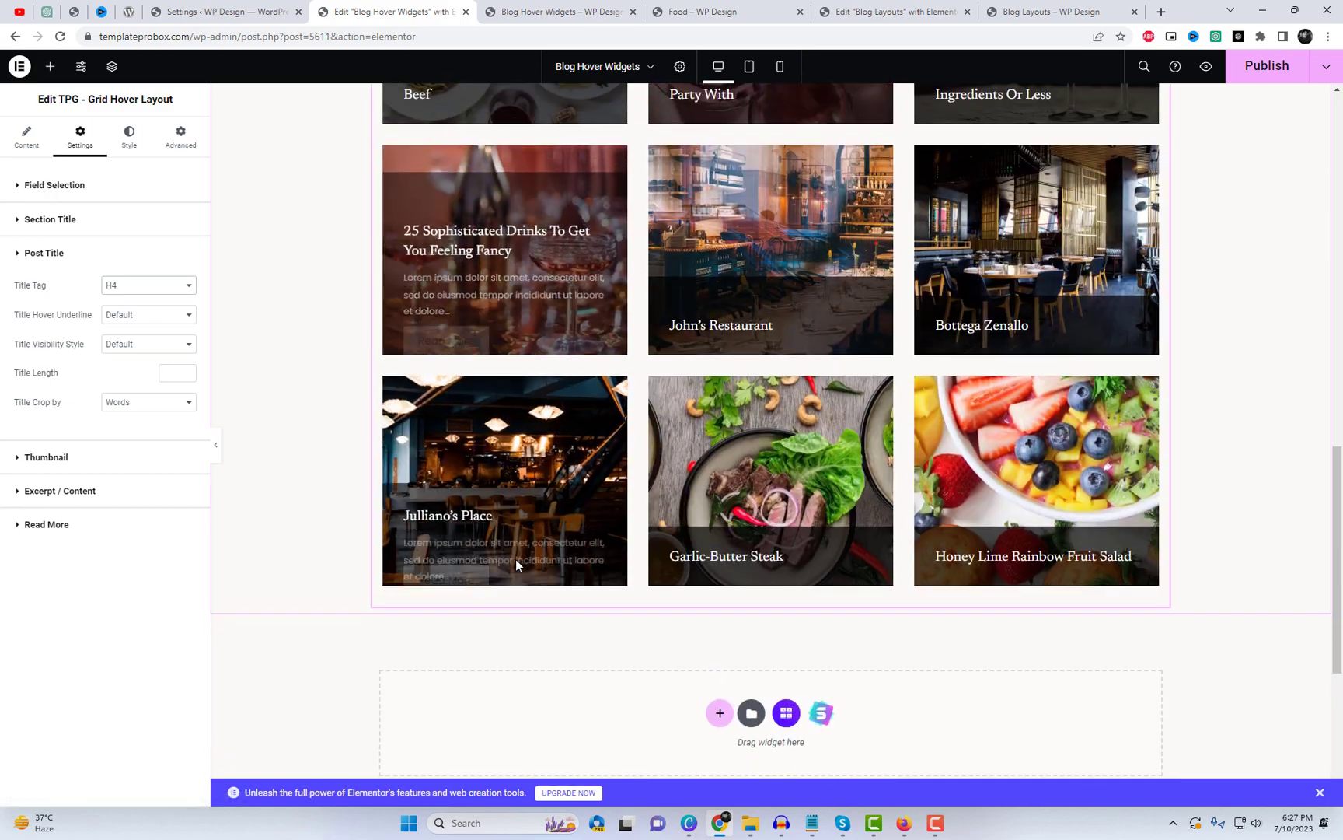
click(1258, 68)
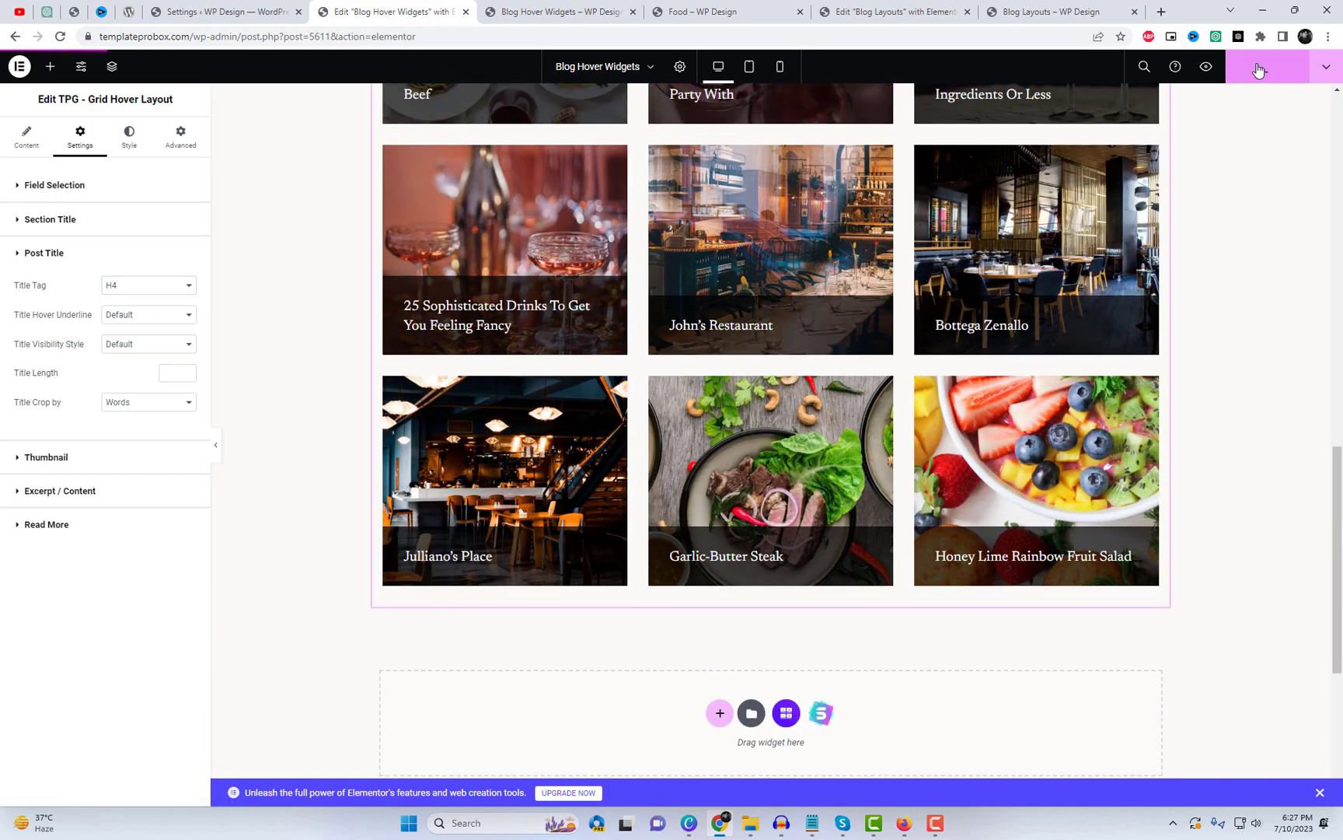
Step: Scroll through the Drinks, Food and All hover grids on the live page
key(ctrl+Tab)
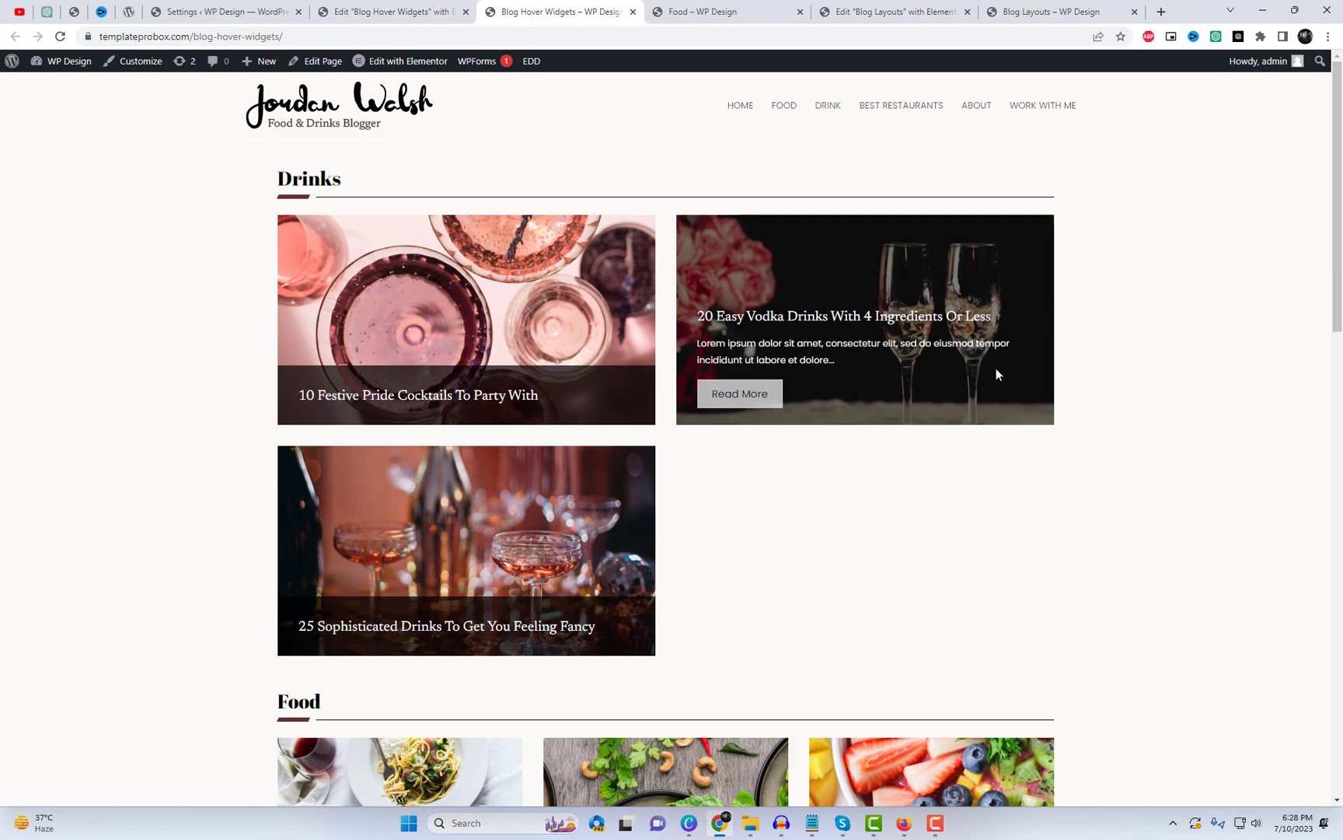
scroll(464, 534, down, 5)
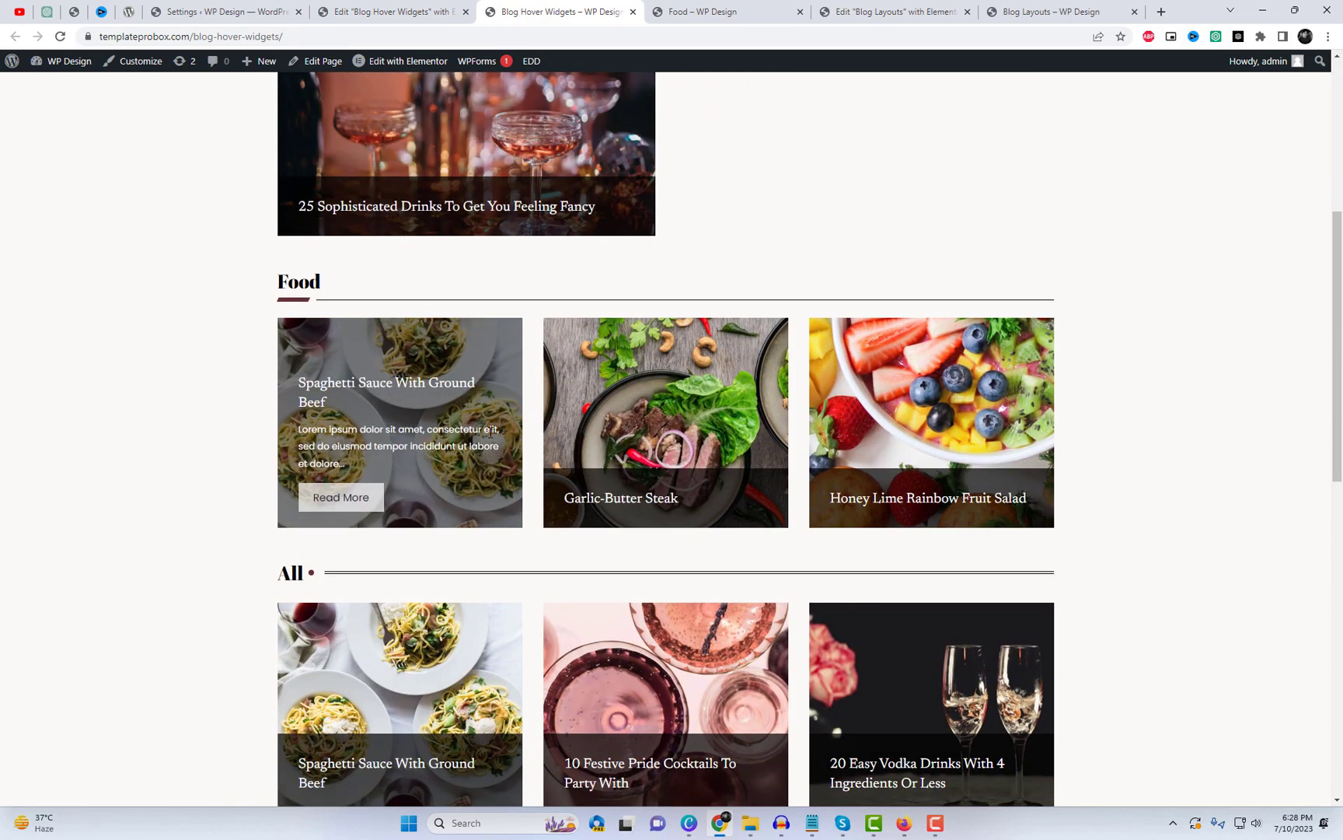
scroll(913, 471, down, 4)
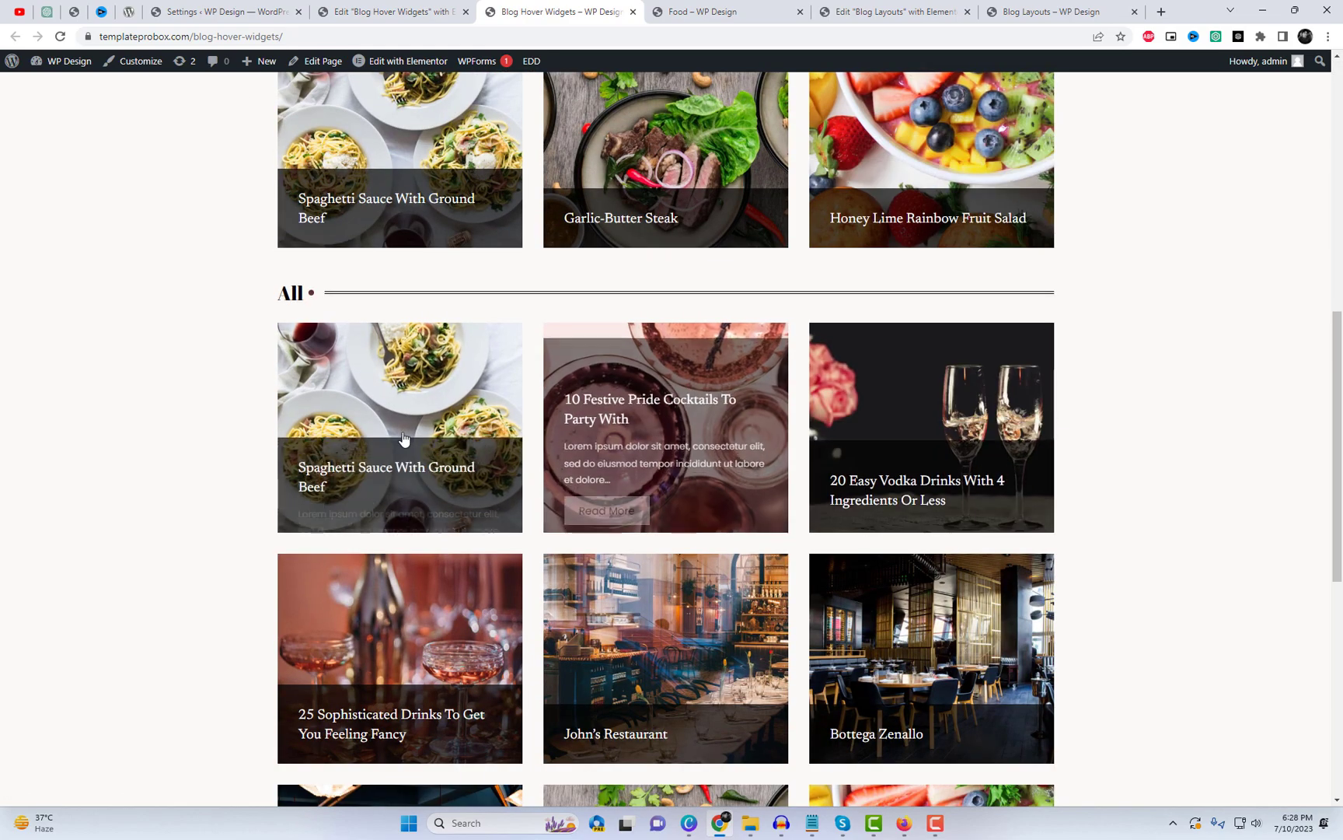
scroll(407, 432, down, 4)
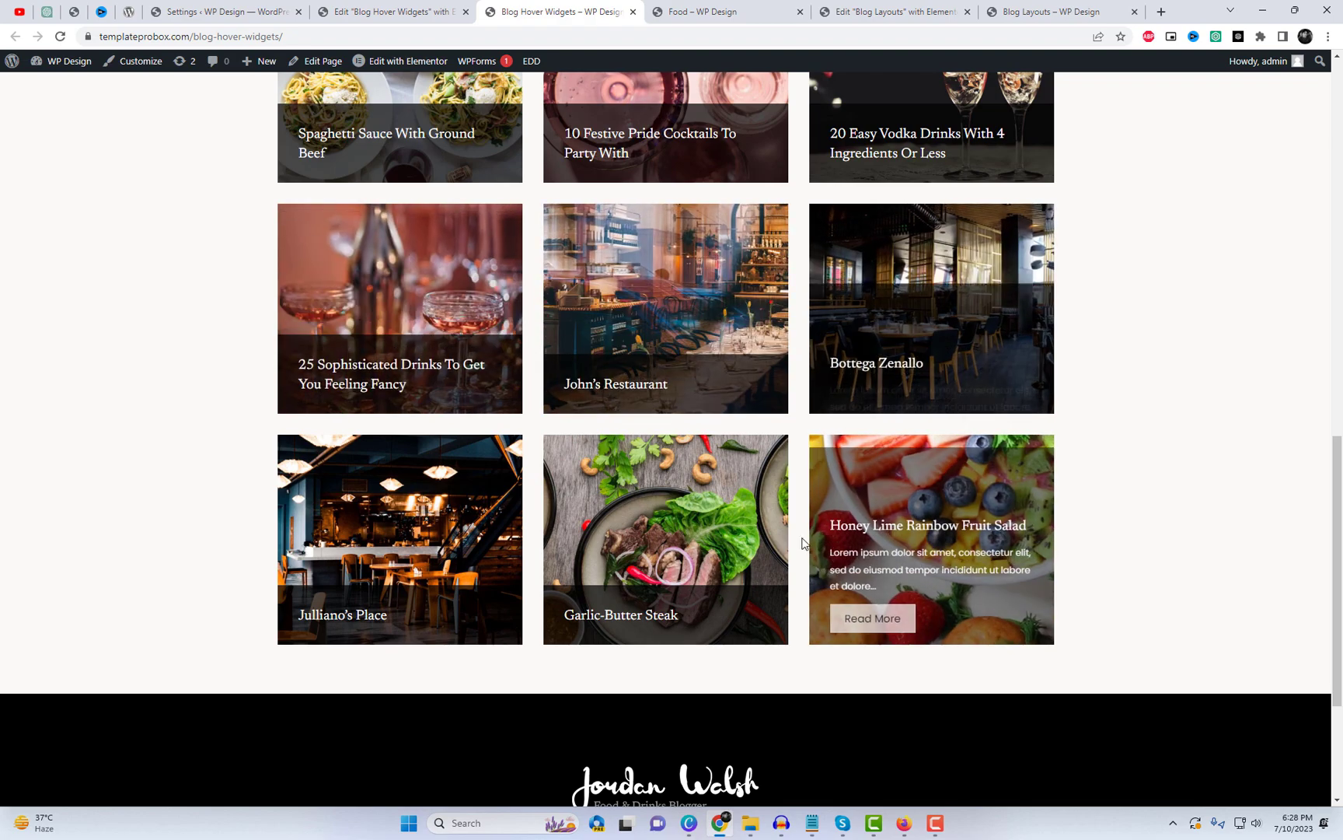
Step: View the Julliano's Place post, go back, and return to the Elementor editor
click(488, 611)
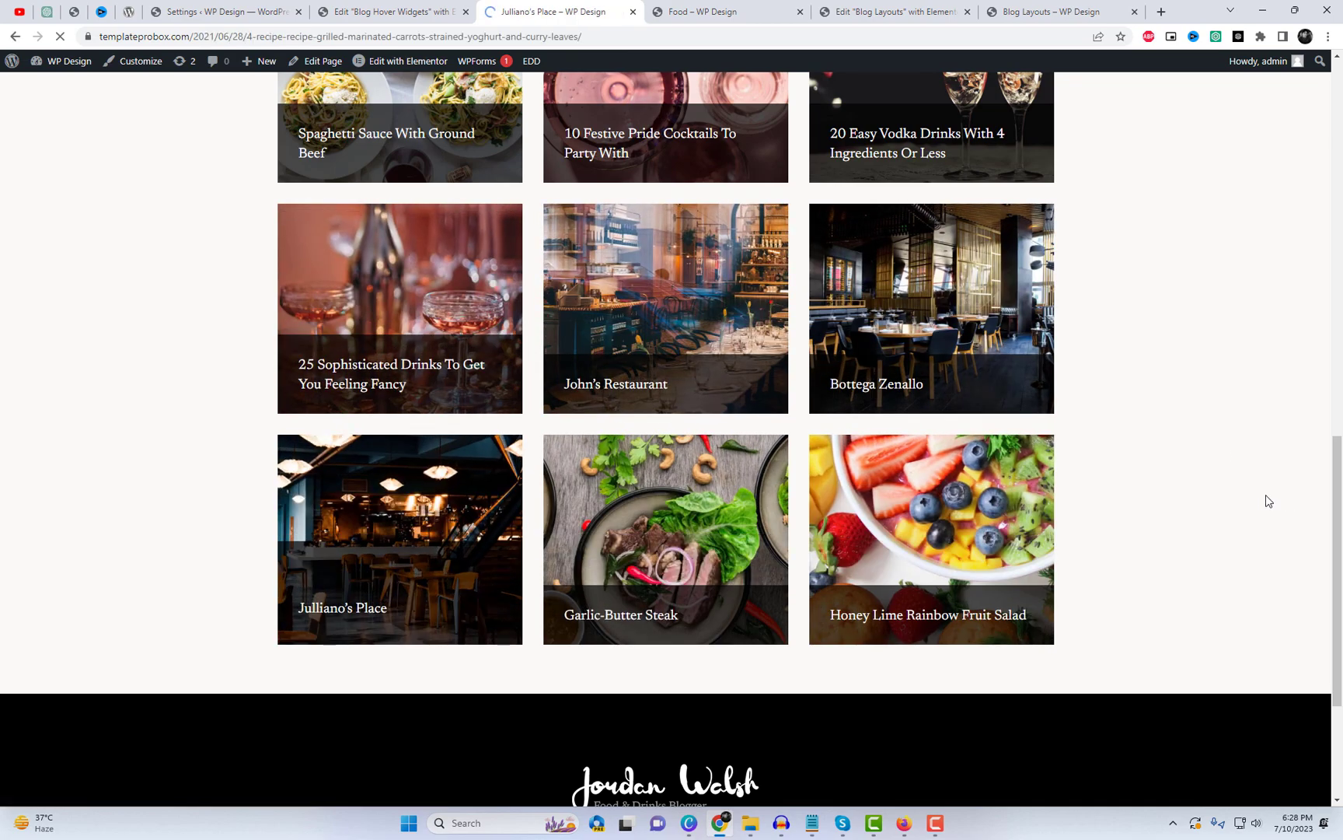
scroll(1200, 488, down, 10)
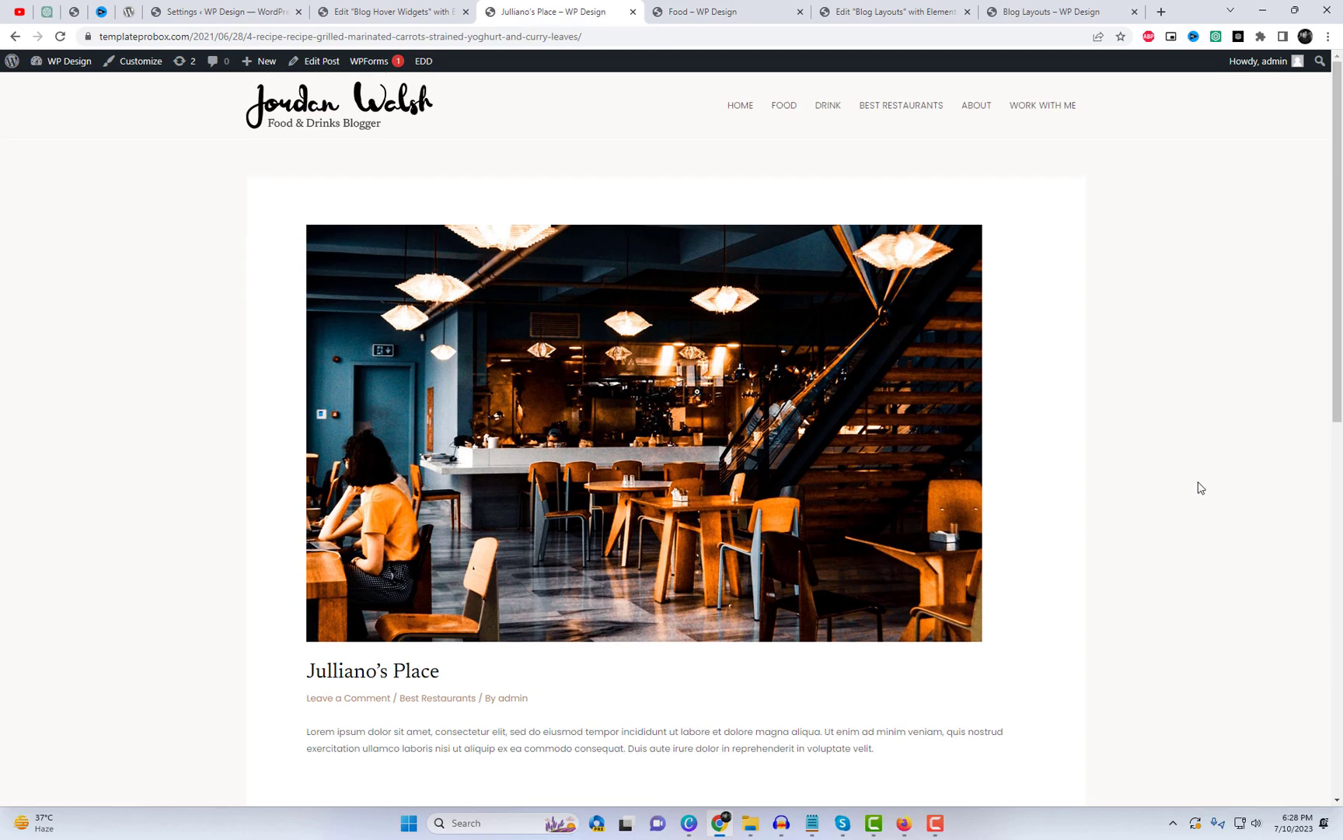
click(14, 36)
scroll(793, 262, up, 15)
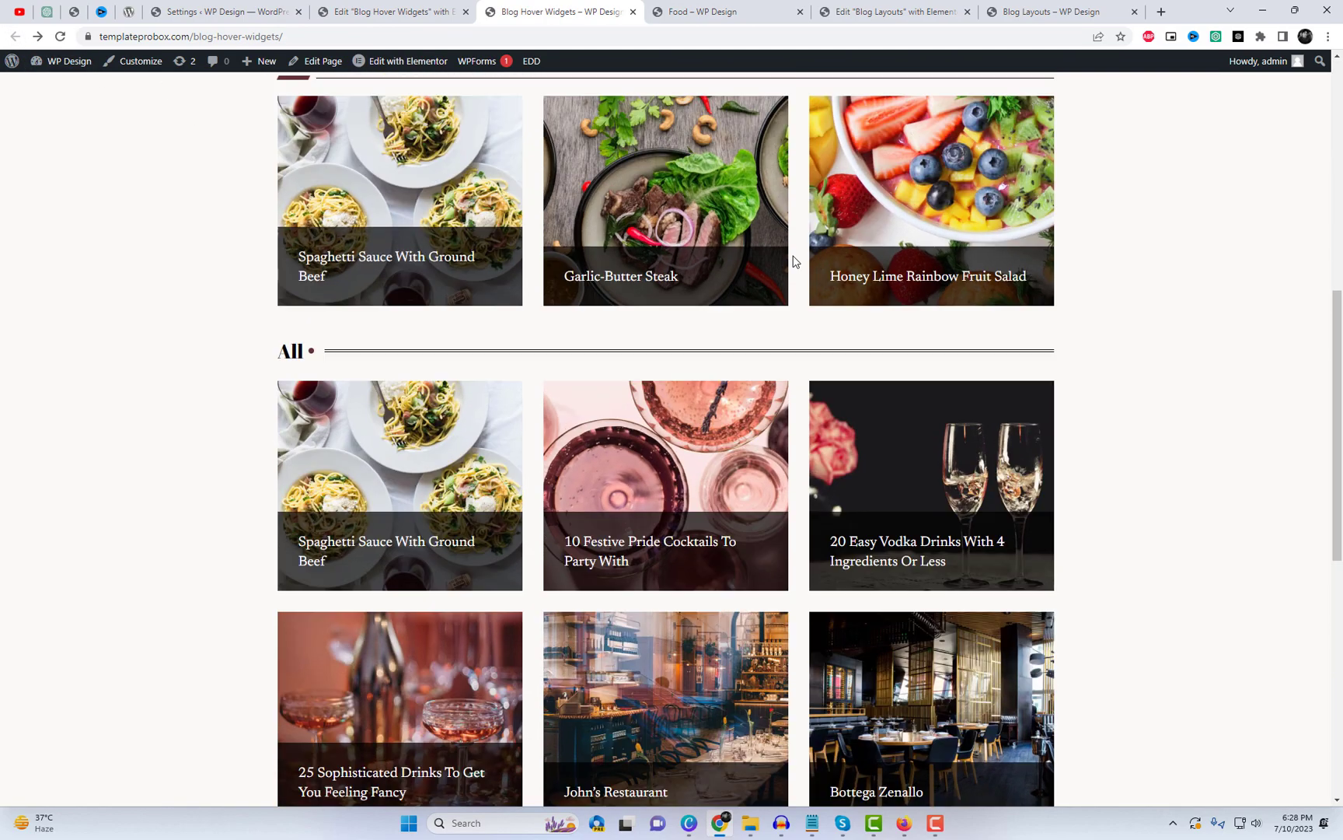
click(379, 9)
Step: Add an empty single-column container at the bottom of the page
click(720, 713)
click(725, 752)
scroll(661, 622, down, 3)
click(579, 465)
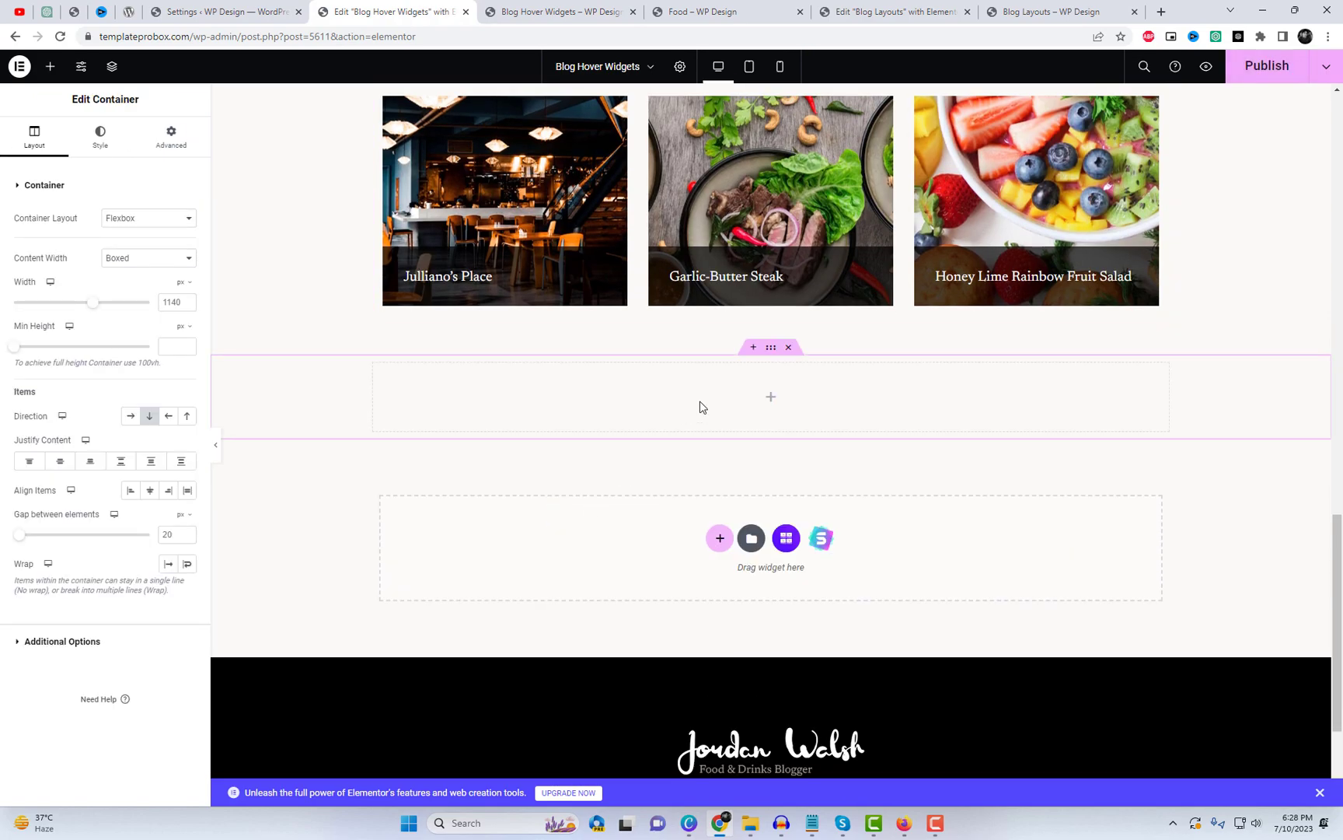
Step: Place a TPG - List Layout widget in the container and set it to Layout 3
click(768, 400)
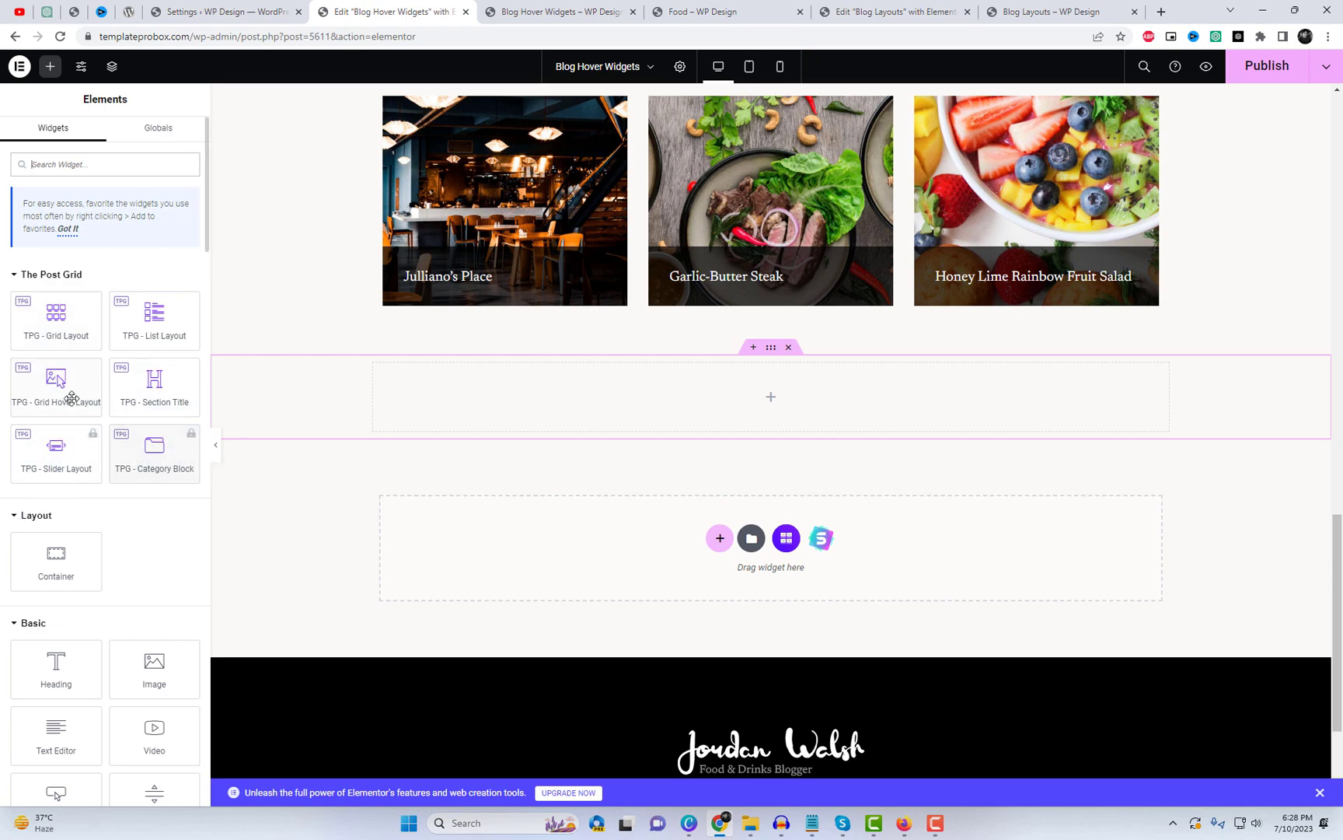
drag(154, 319, 793, 397)
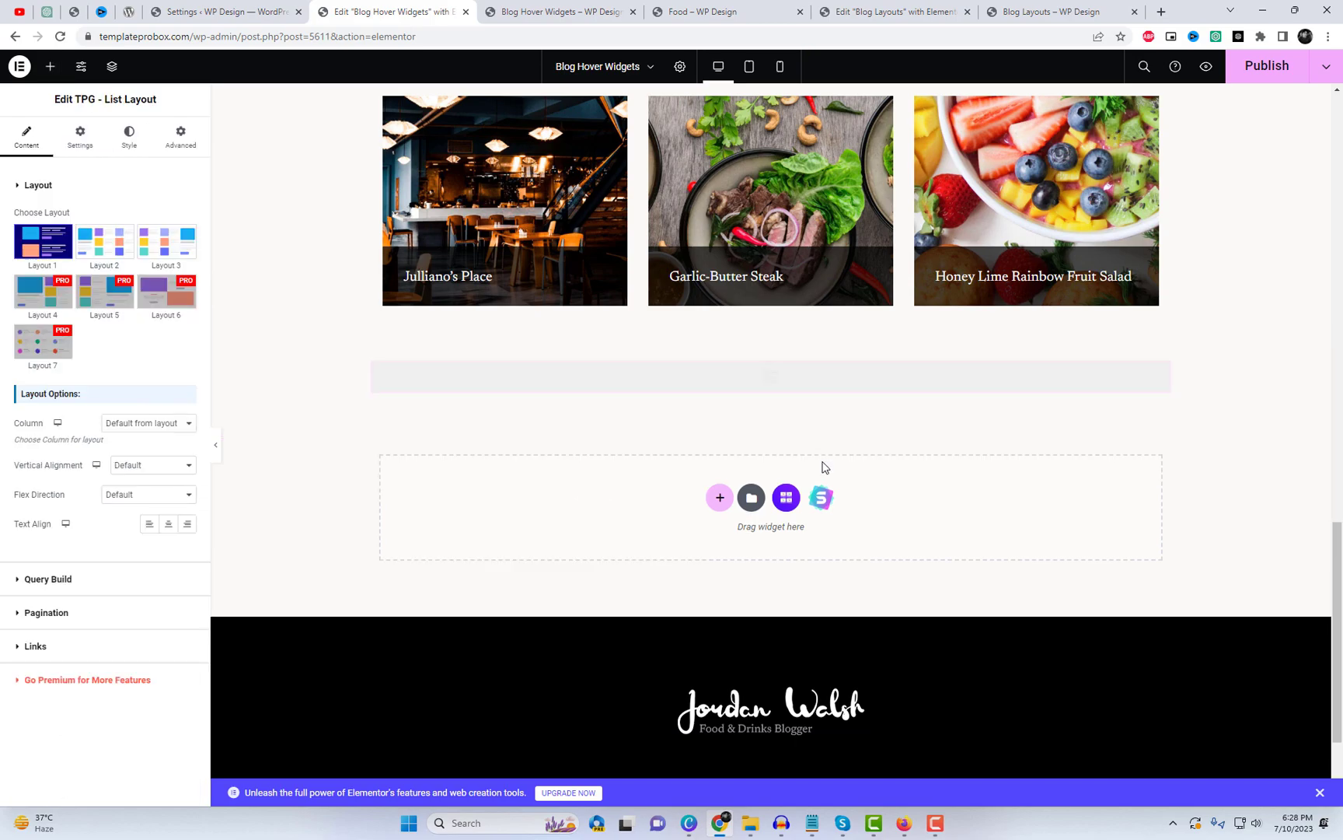
scroll(699, 471, down, 3)
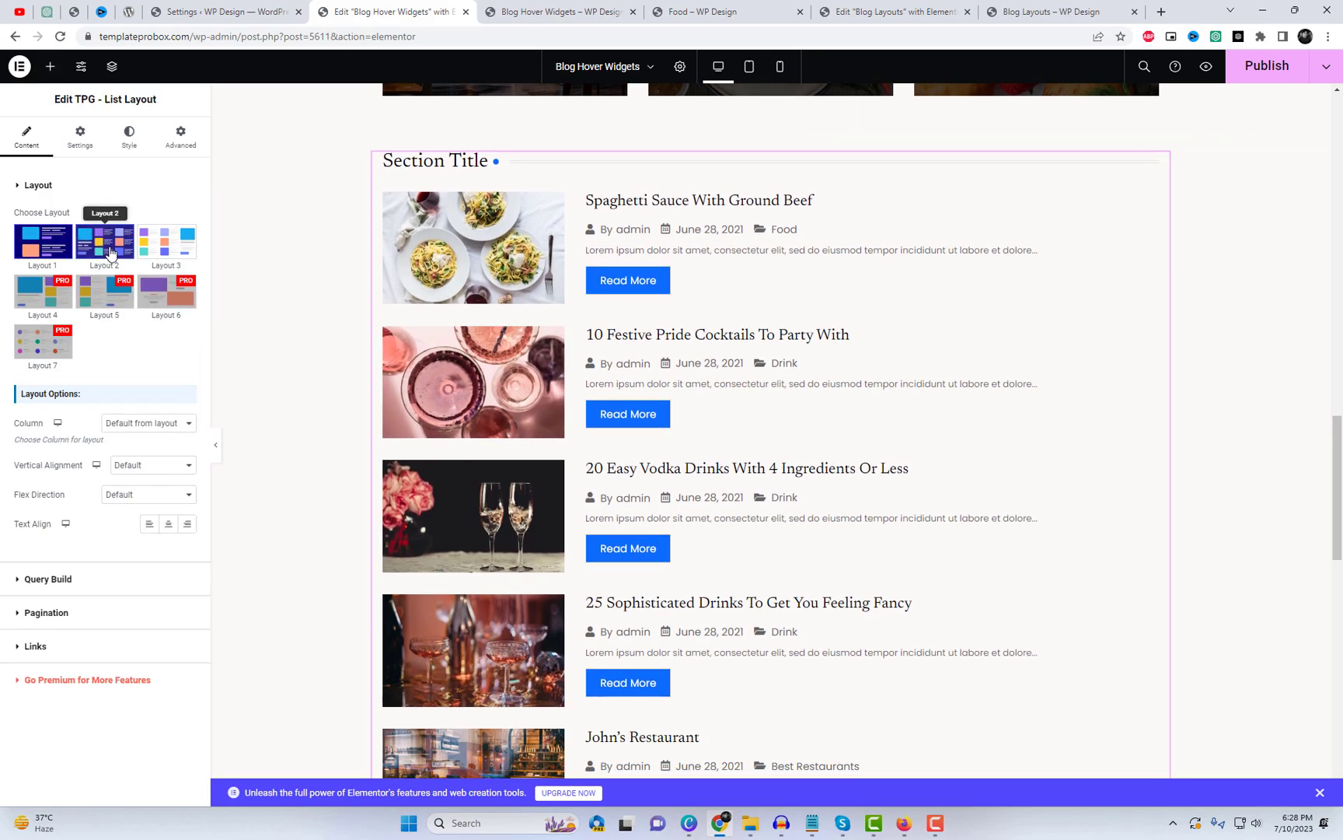
click(110, 250)
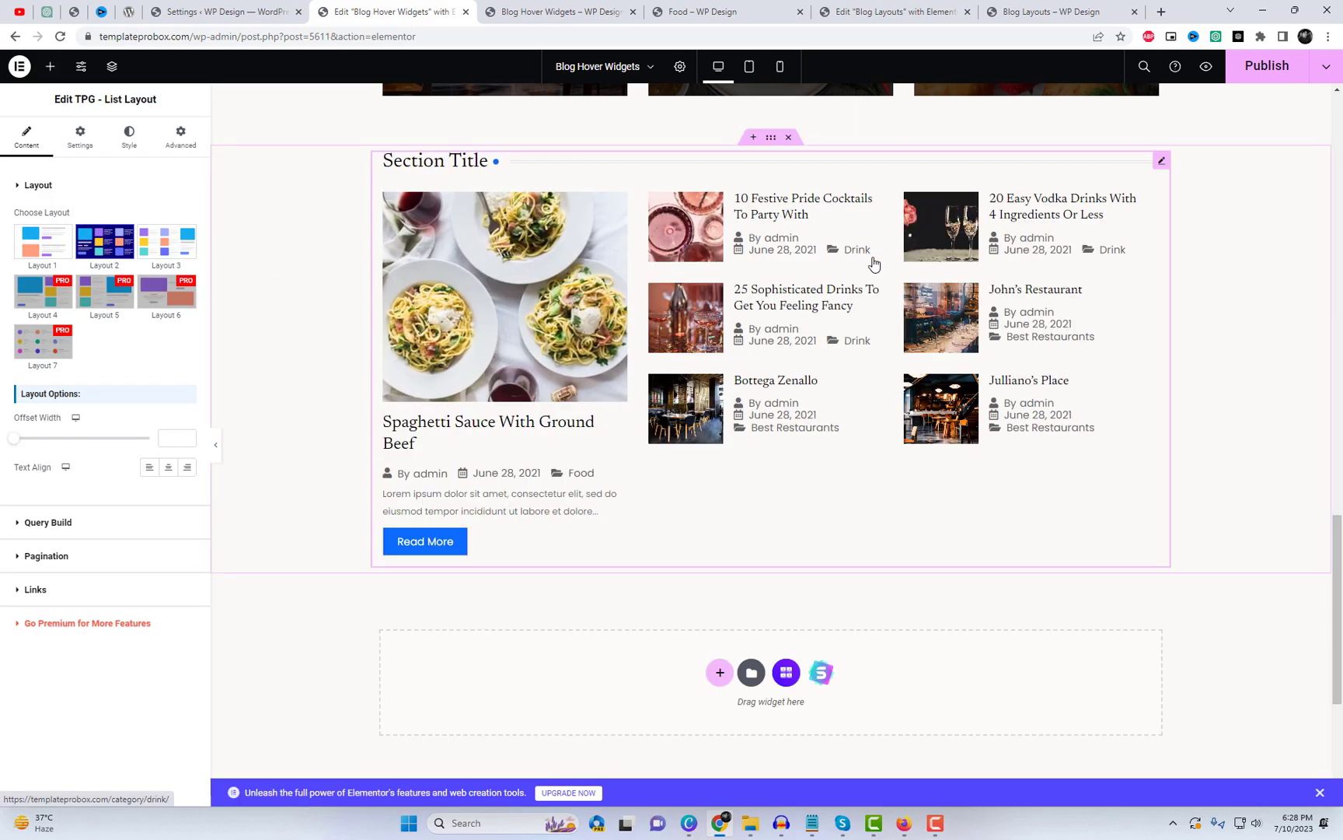
click(168, 253)
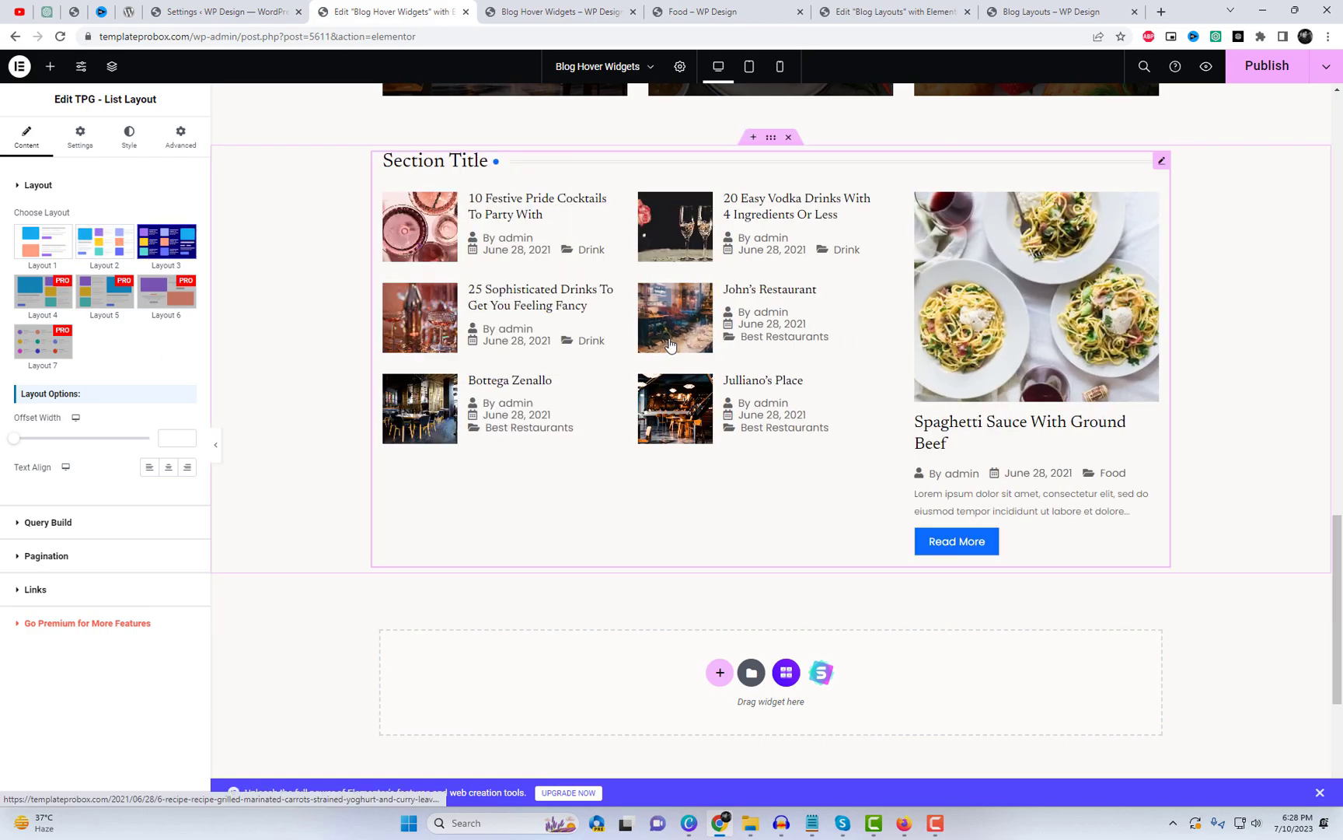
click(75, 146)
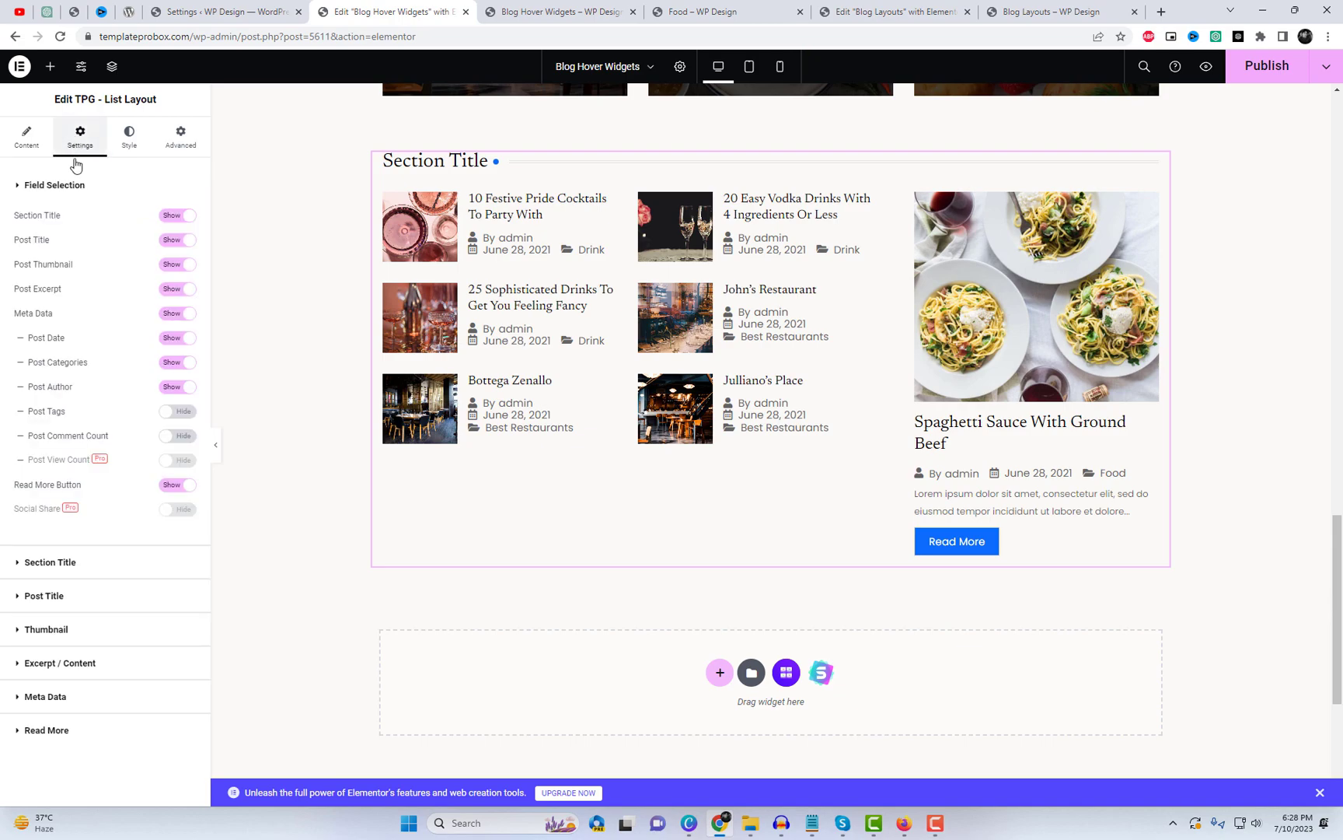
Step: Title the post list 'List Layout' and duplicate the widget below it
click(101, 572)
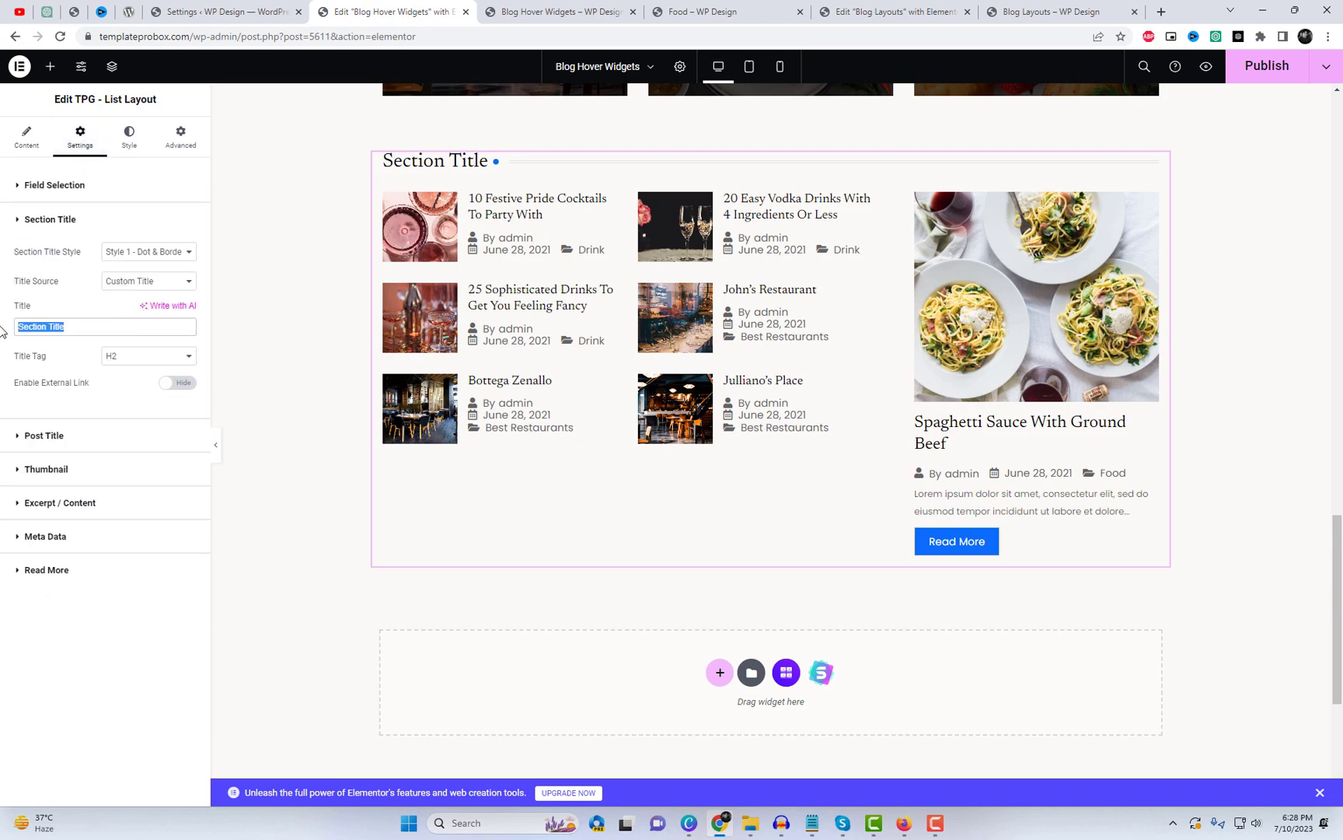
text(List Layout)
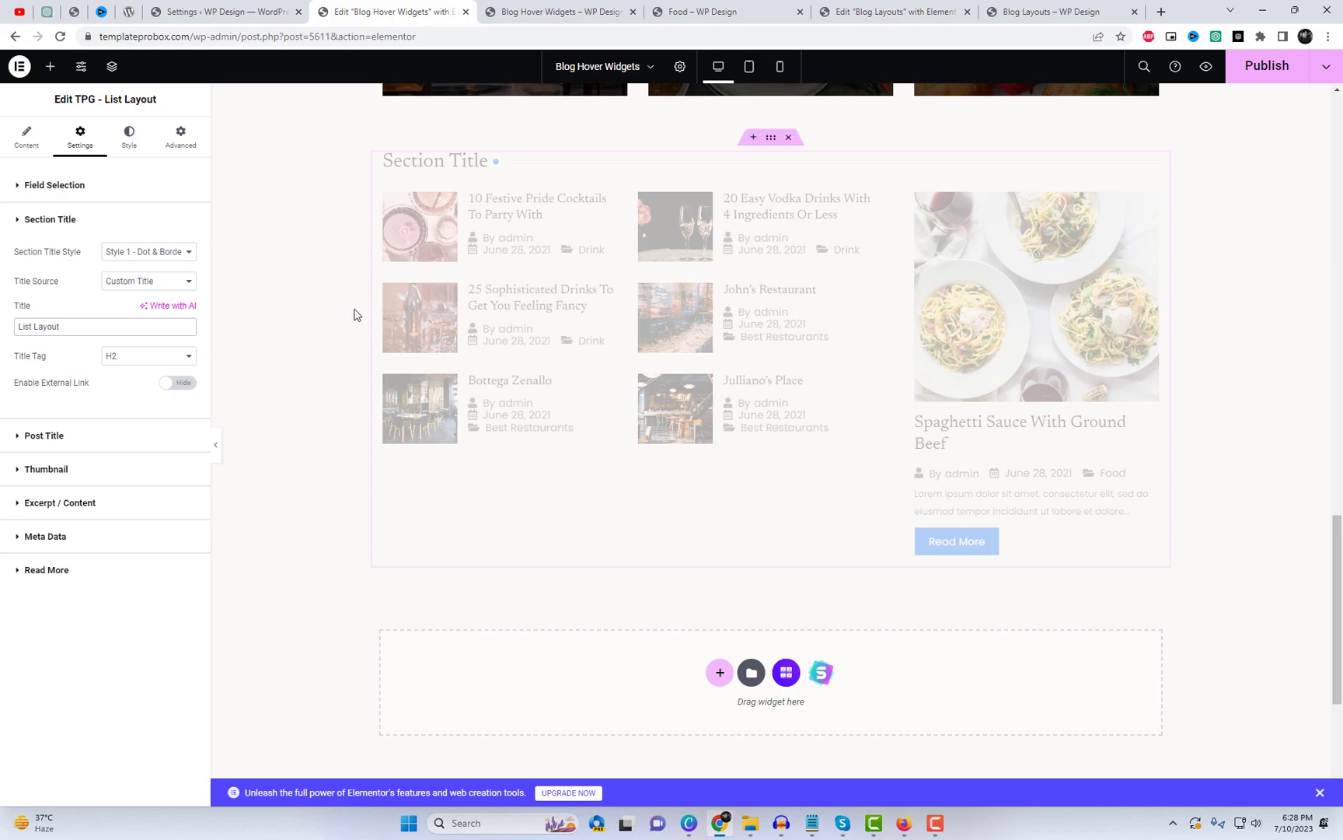
right_click(824, 204)
click(850, 231)
scroll(906, 474, down, 4)
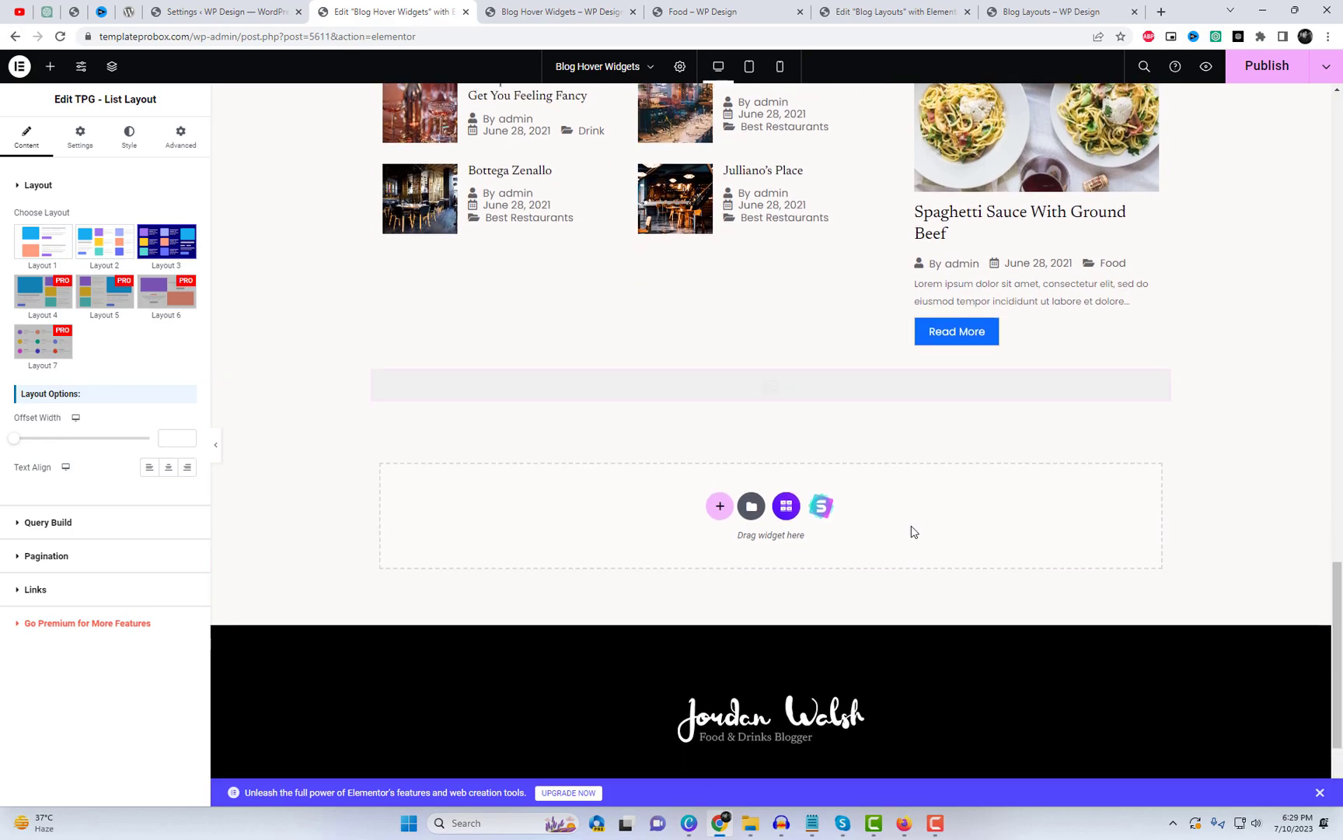
Step: Switch the List Layout widget to Layout 1, a one-column list
click(43, 241)
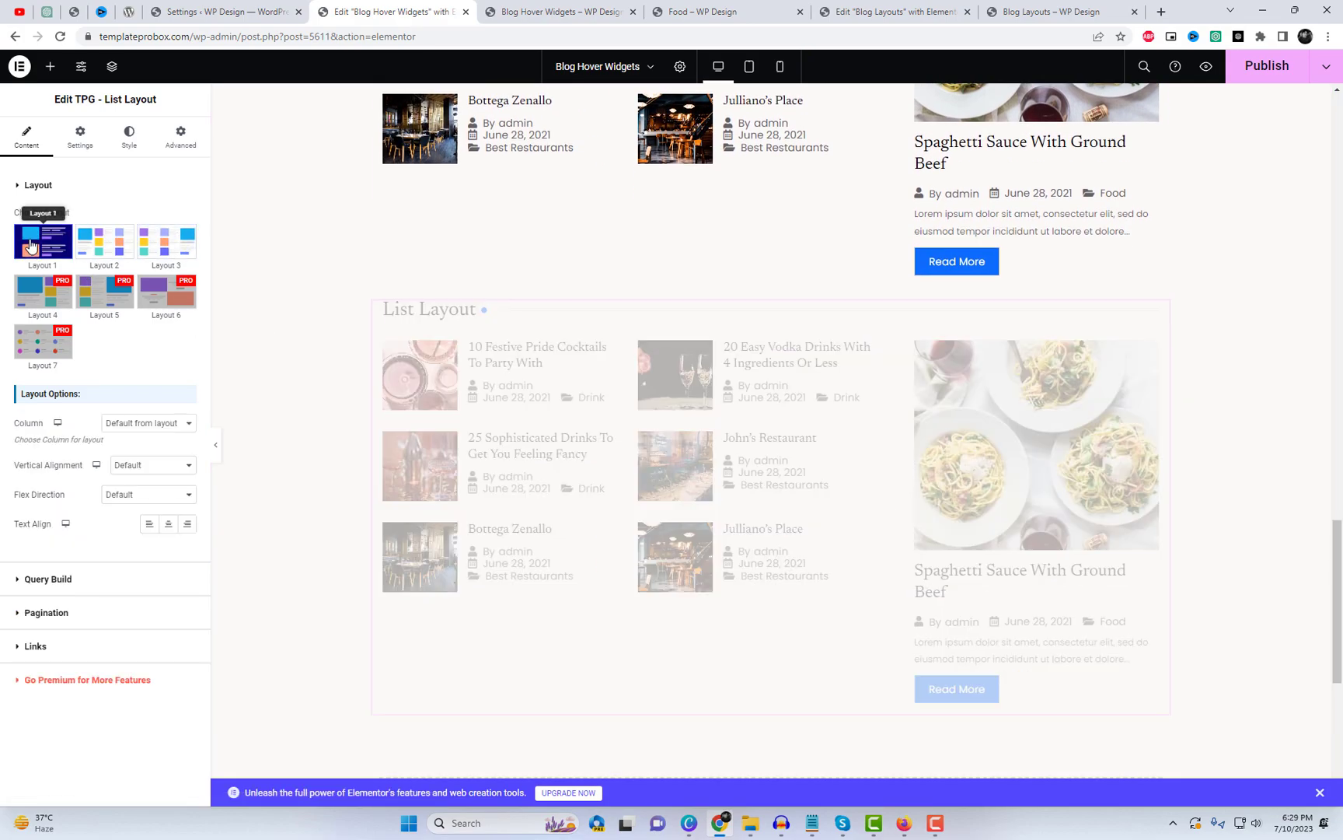
scroll(785, 403, down, 10)
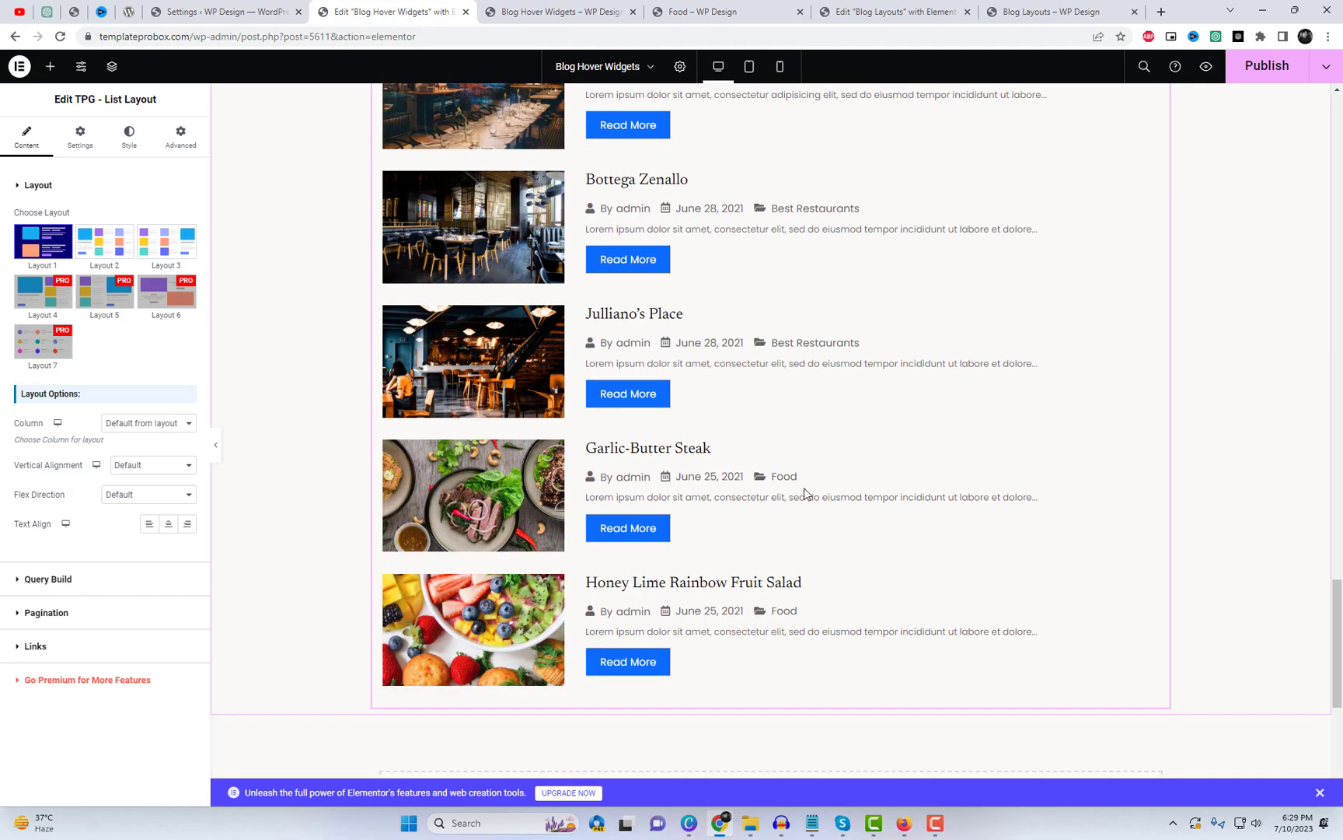
scroll(804, 489, up, 5)
scroll(826, 465, up, 3)
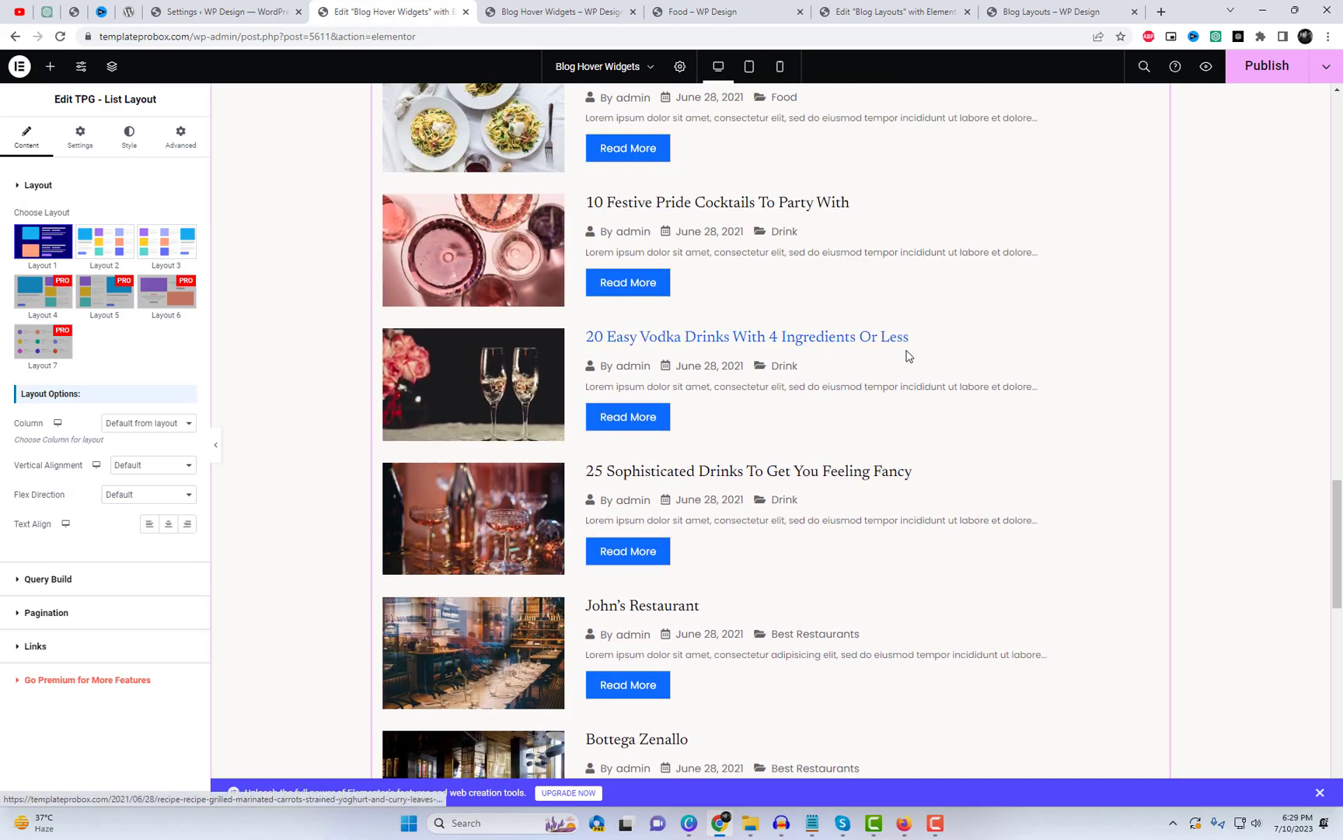
scroll(855, 334, up, 3)
Step: Duplicate the List Layout widget and set the copy to Layout 2
right_click(603, 251)
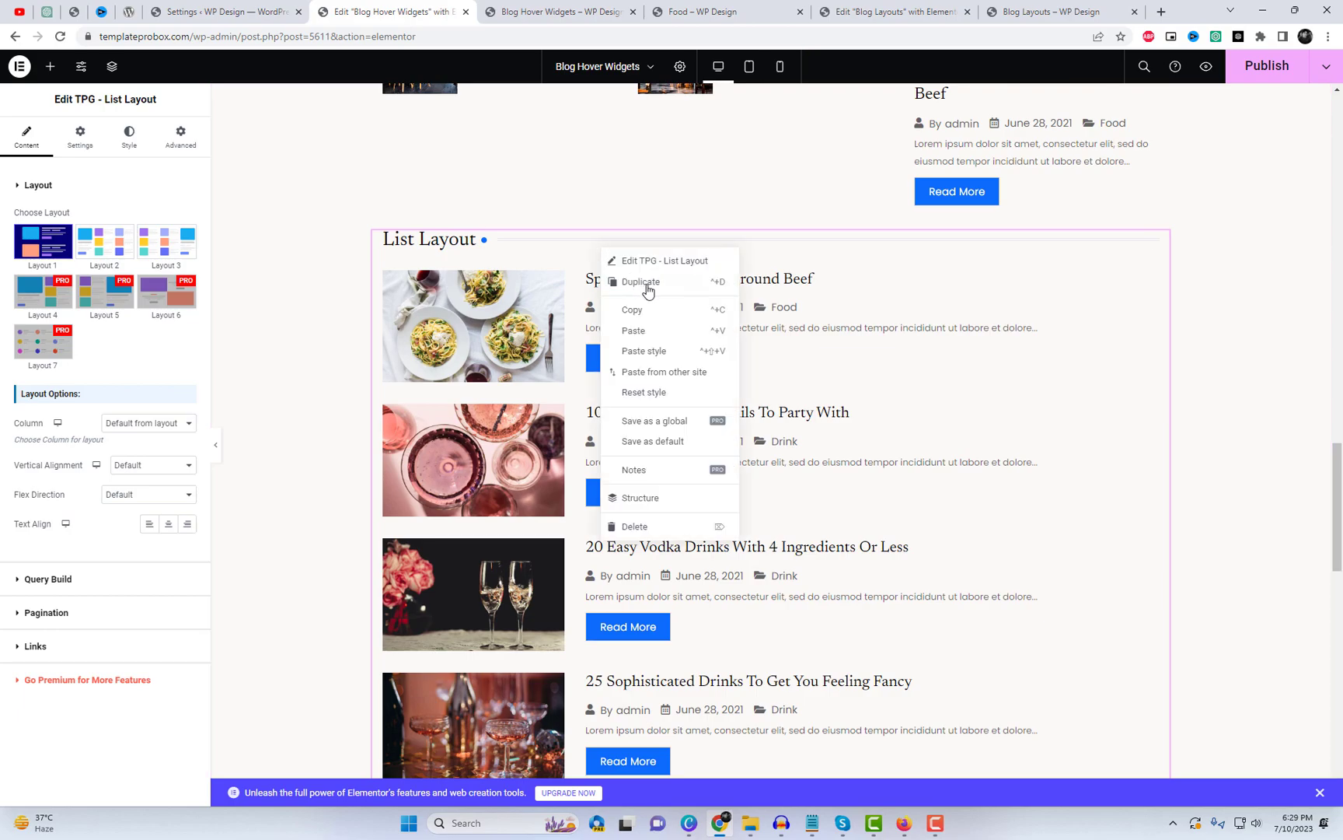
click(654, 283)
scroll(839, 537, down, 12)
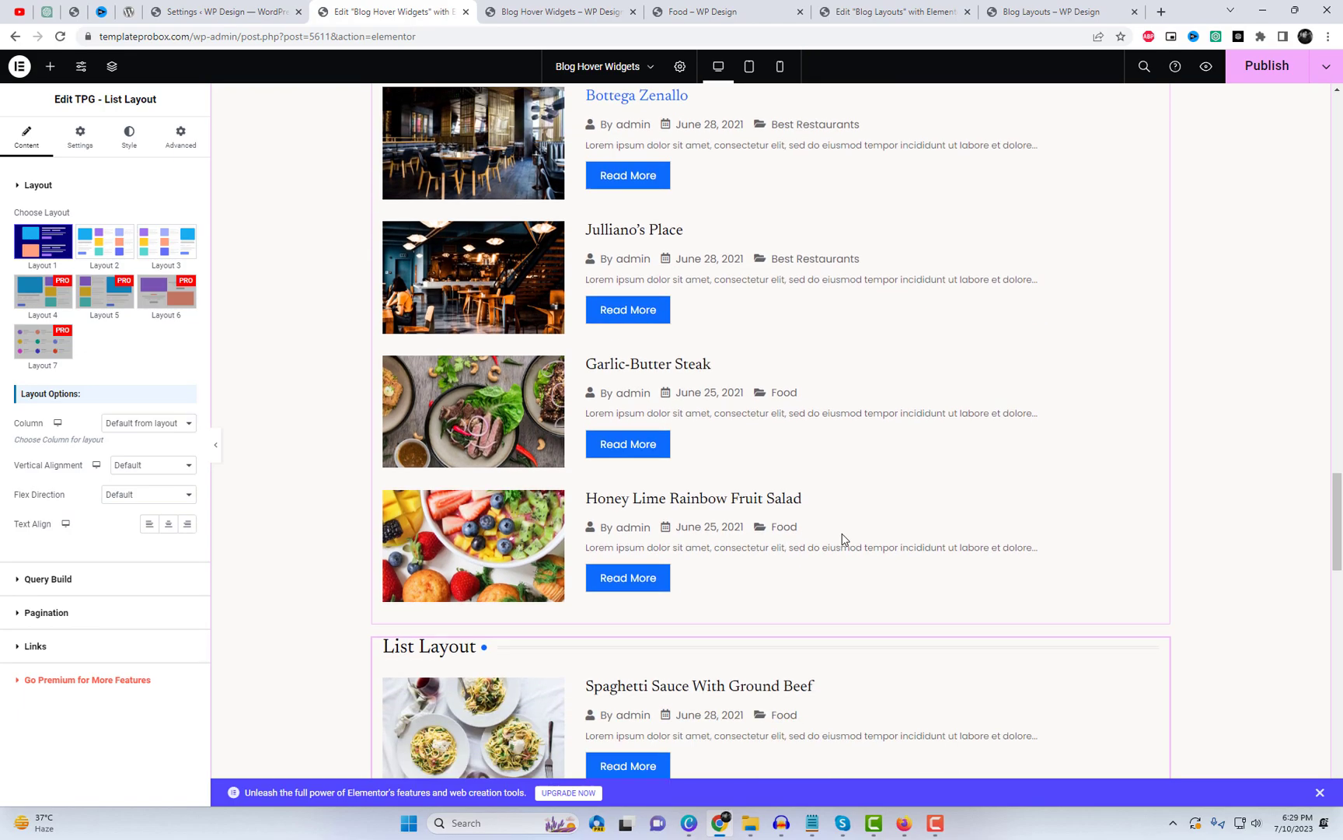
click(111, 251)
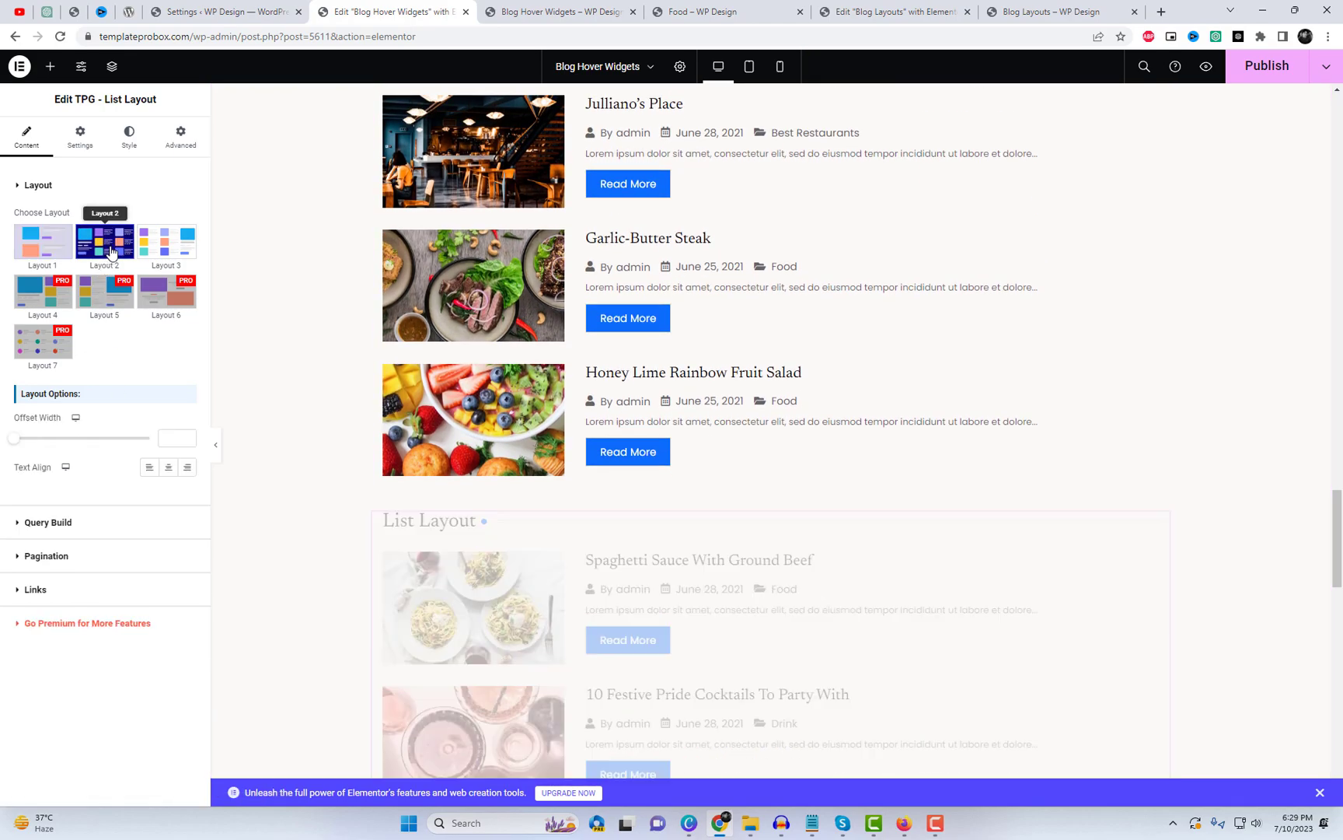
scroll(449, 428, down, 5)
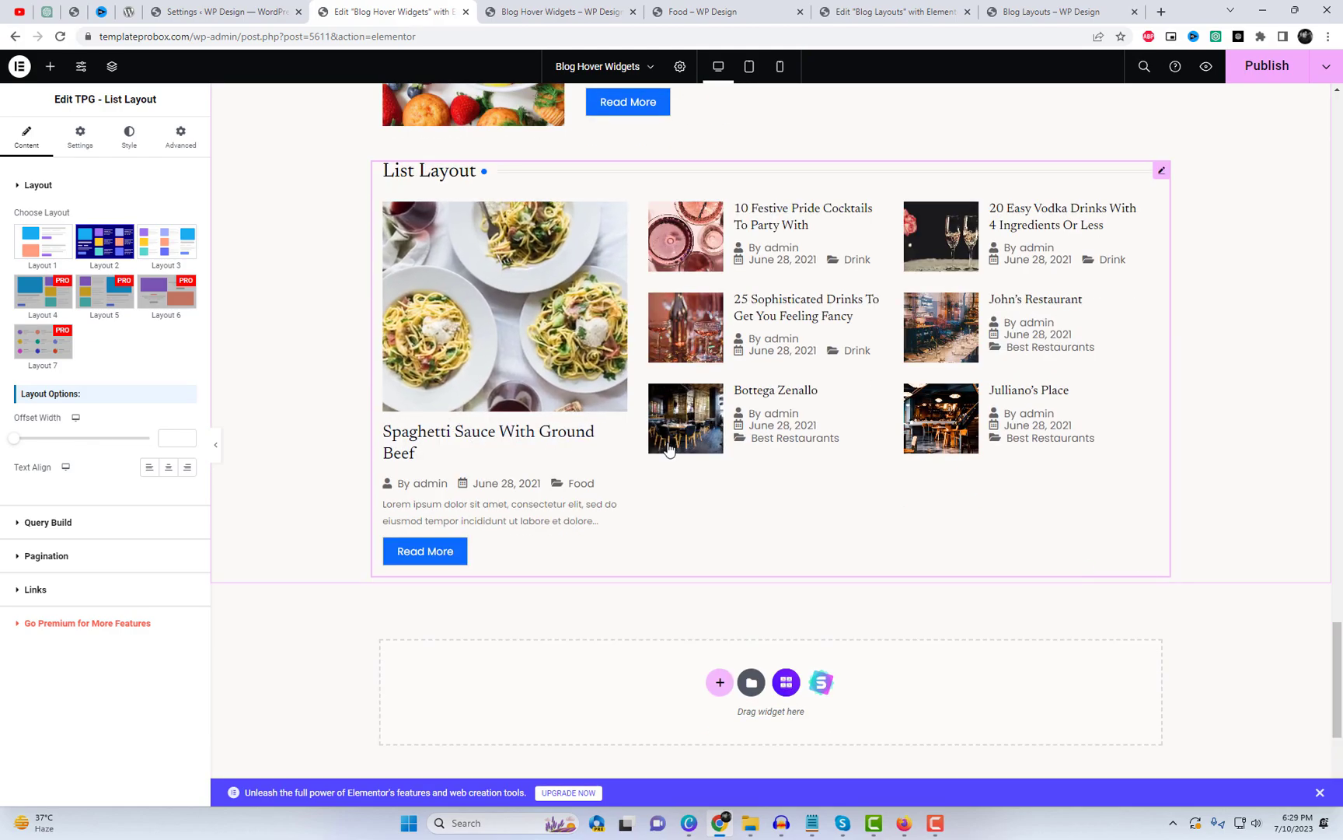
Step: Make the second List Layout's section title dark red and set its dot colour
click(75, 141)
click(129, 137)
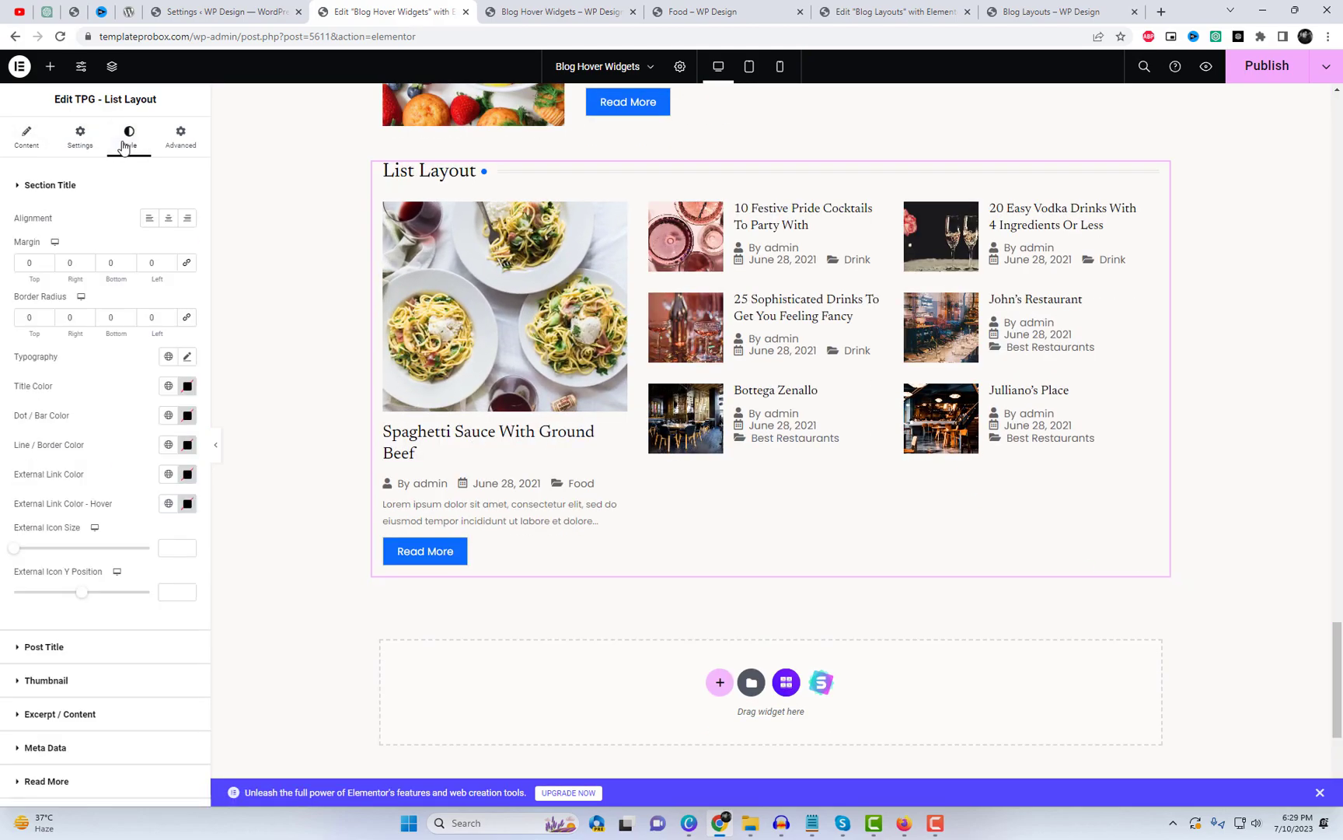
click(188, 386)
click(194, 488)
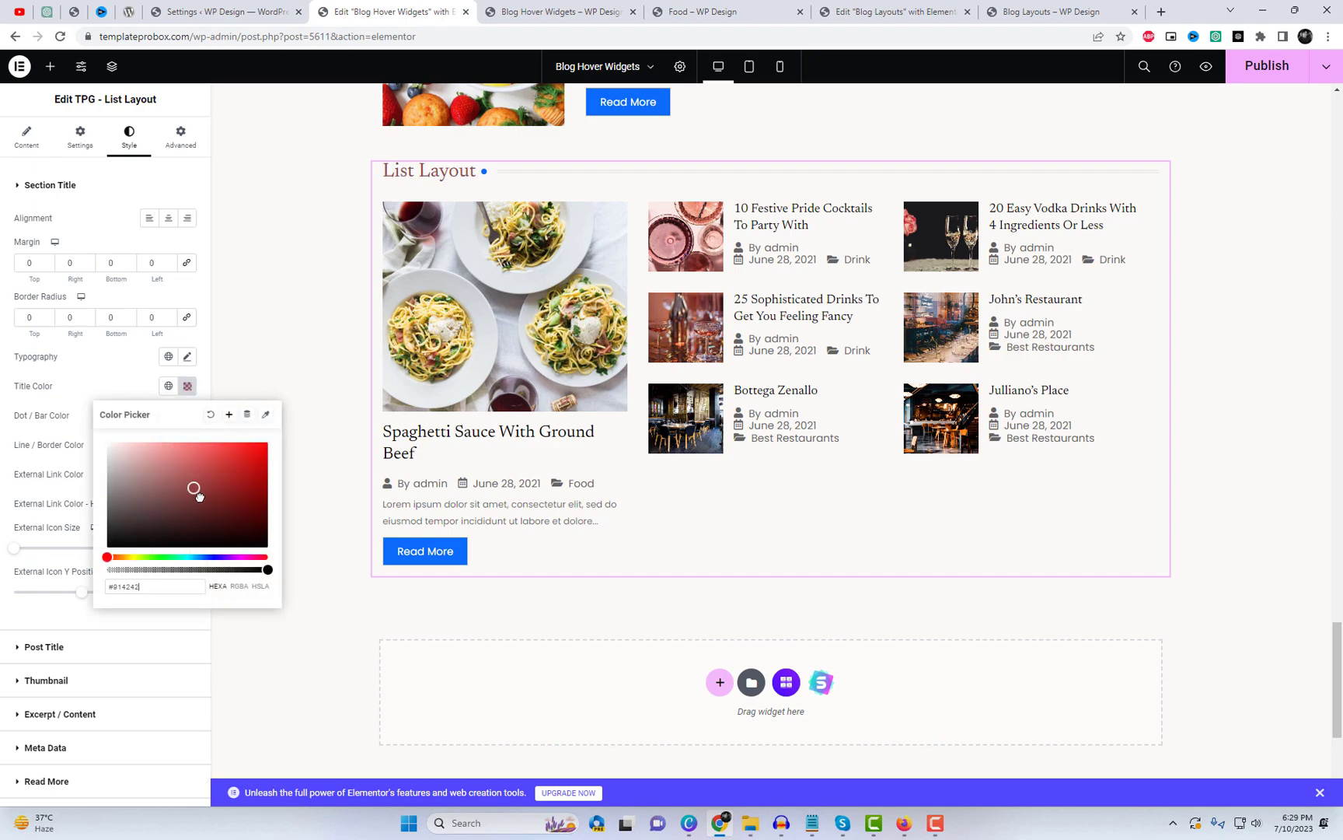
click(118, 374)
click(187, 418)
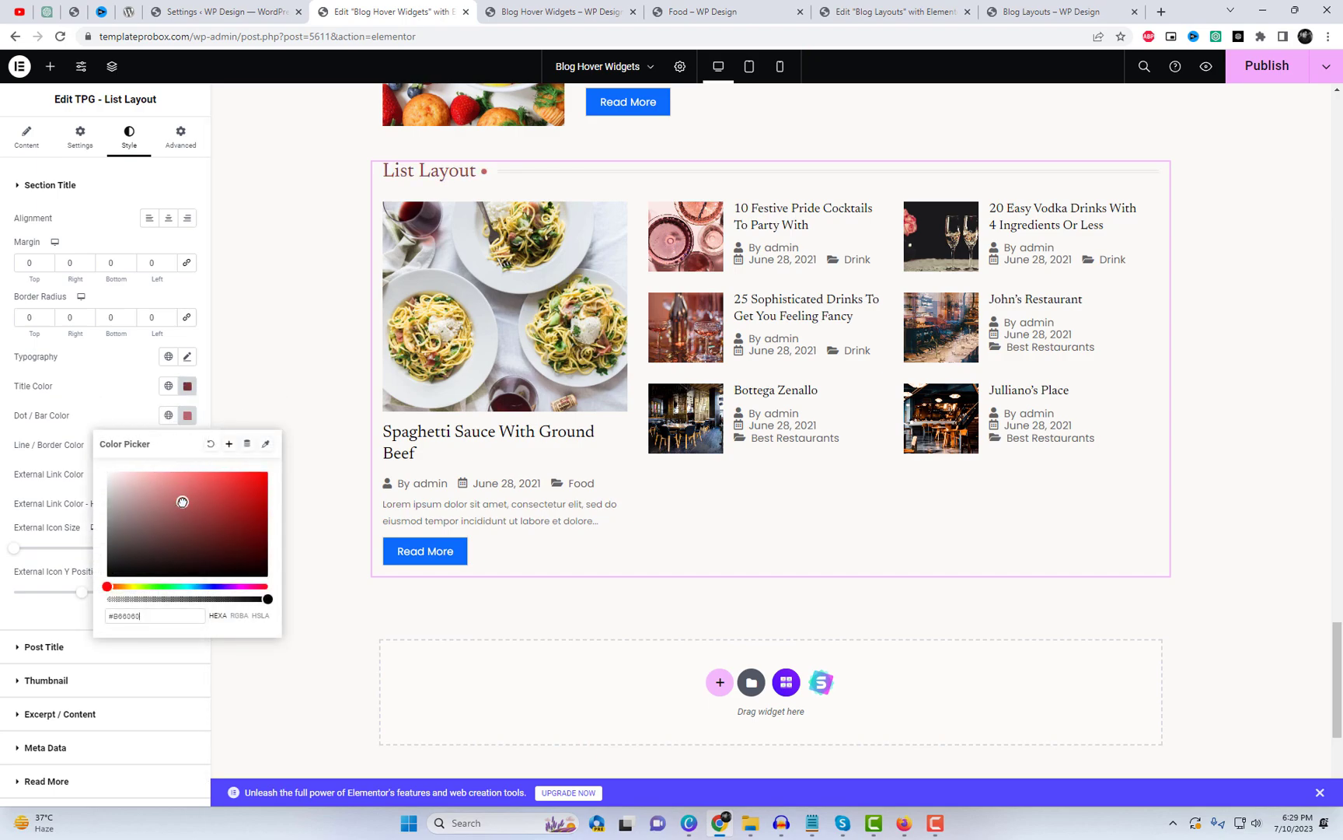
click(88, 357)
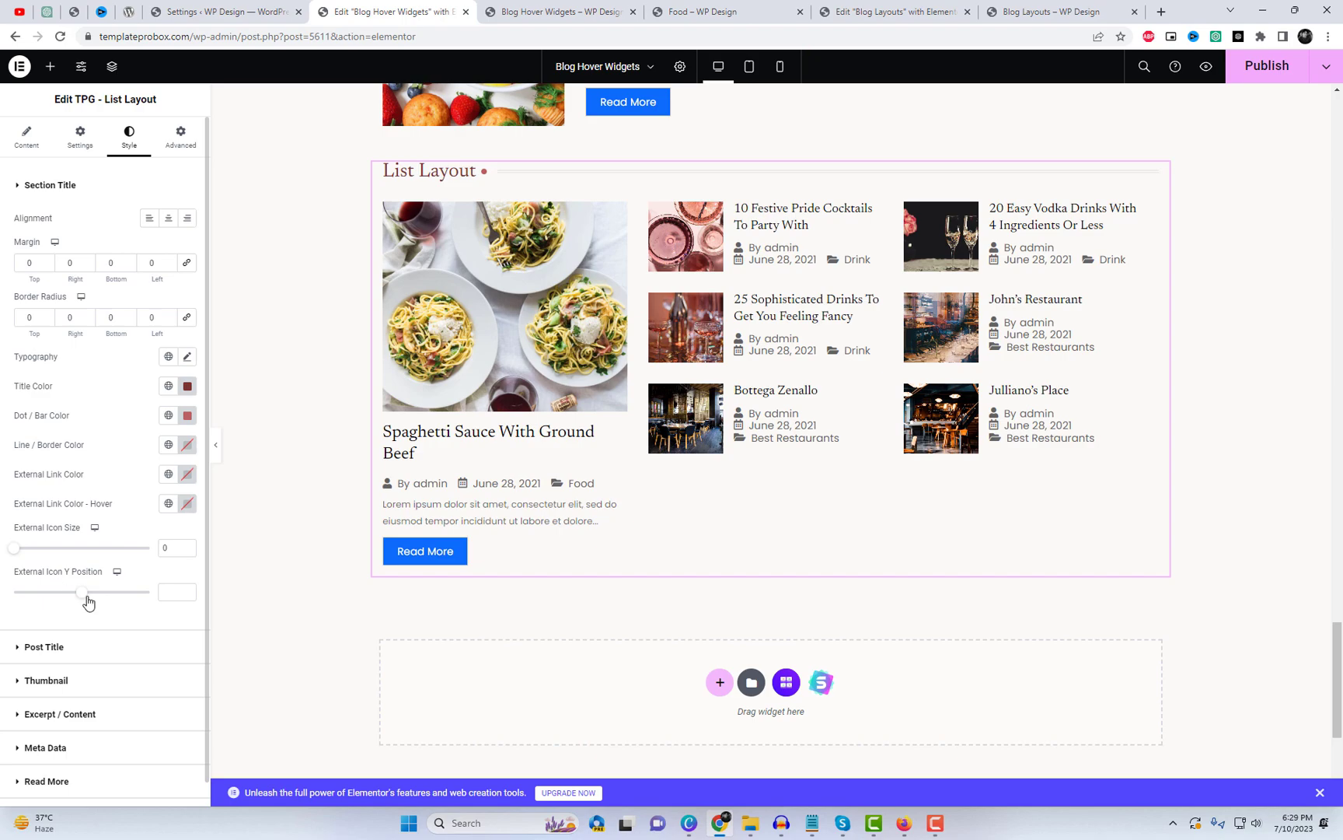
Step: Set thumbnail image width to 100% and overlay interaction to FadeOut on hover
scroll(111, 570, down, 1)
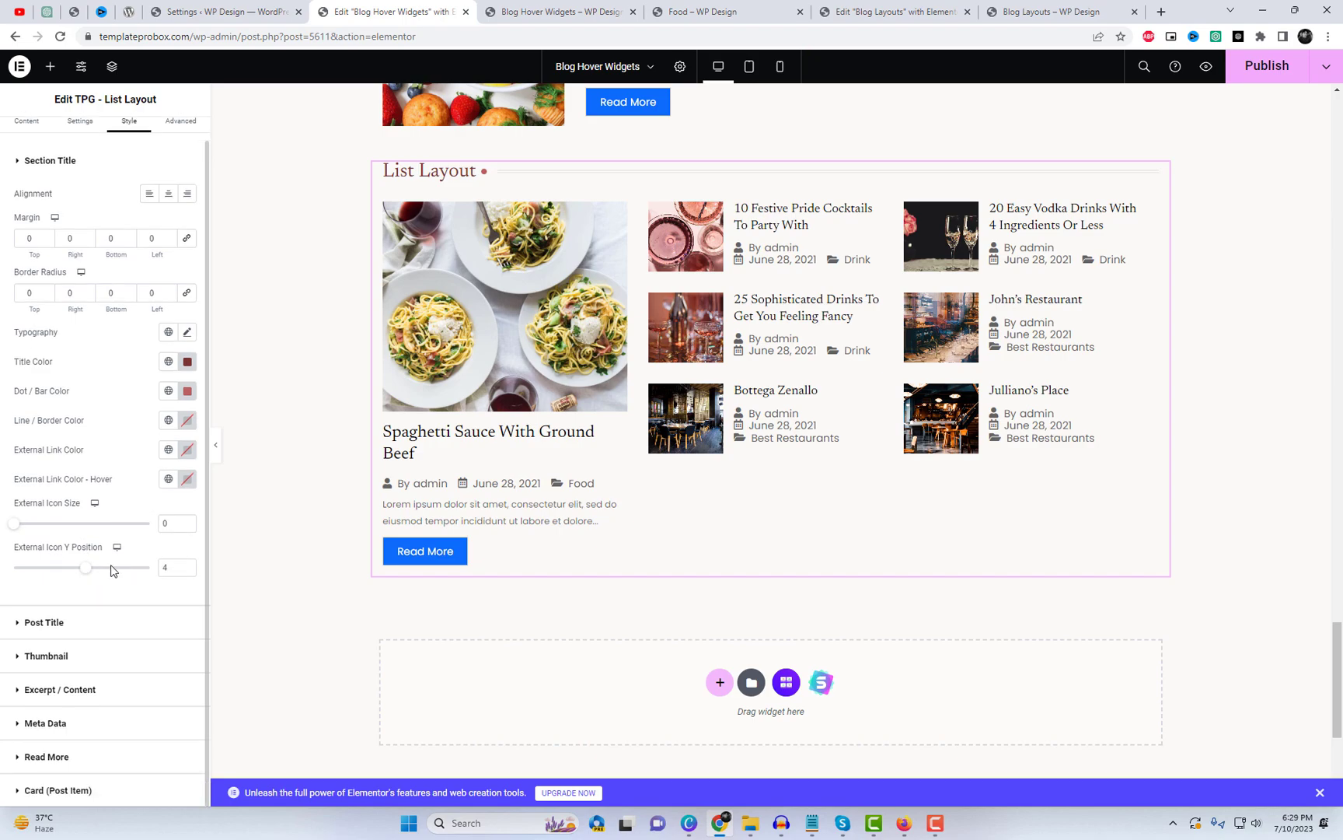
click(47, 657)
click(134, 549)
click(137, 573)
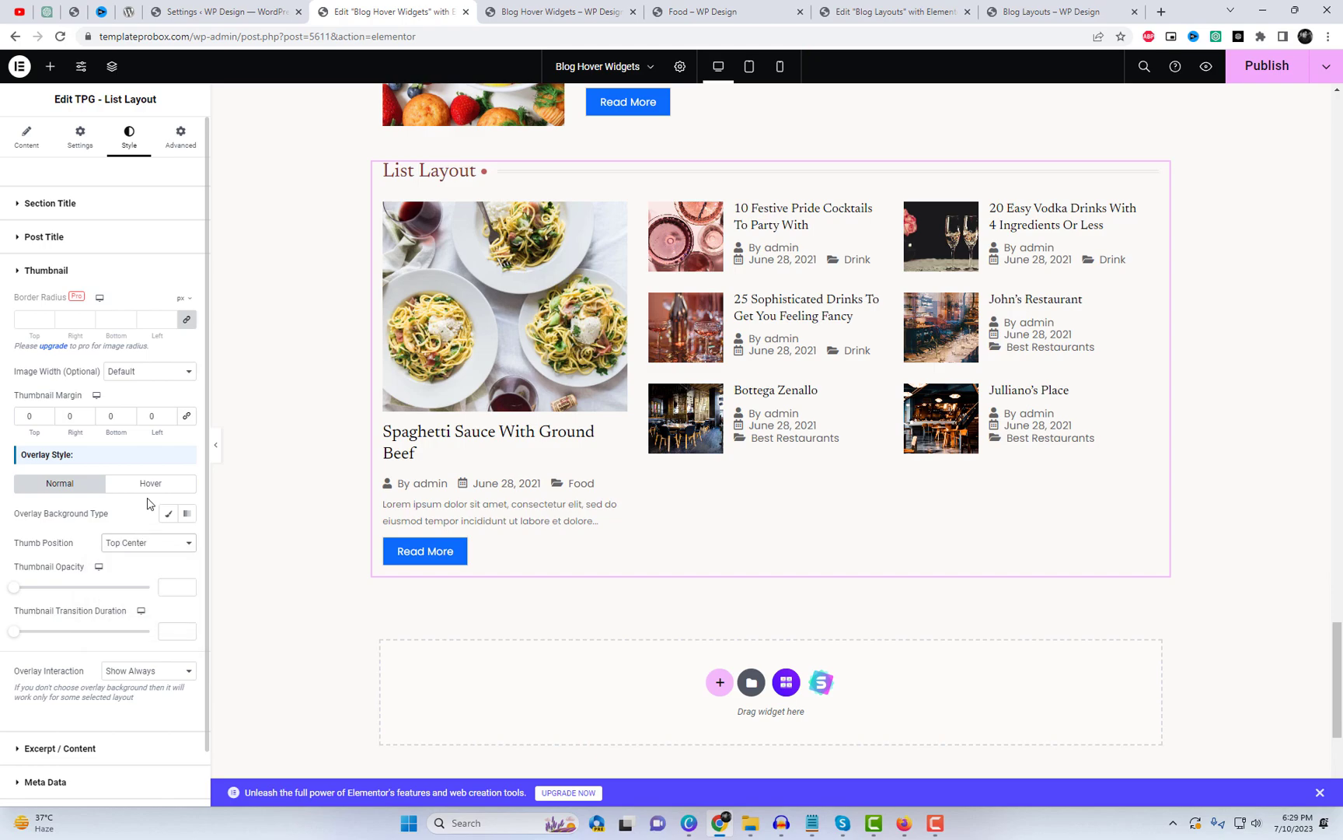
click(149, 372)
click(152, 395)
scroll(167, 574, down, 1)
click(150, 616)
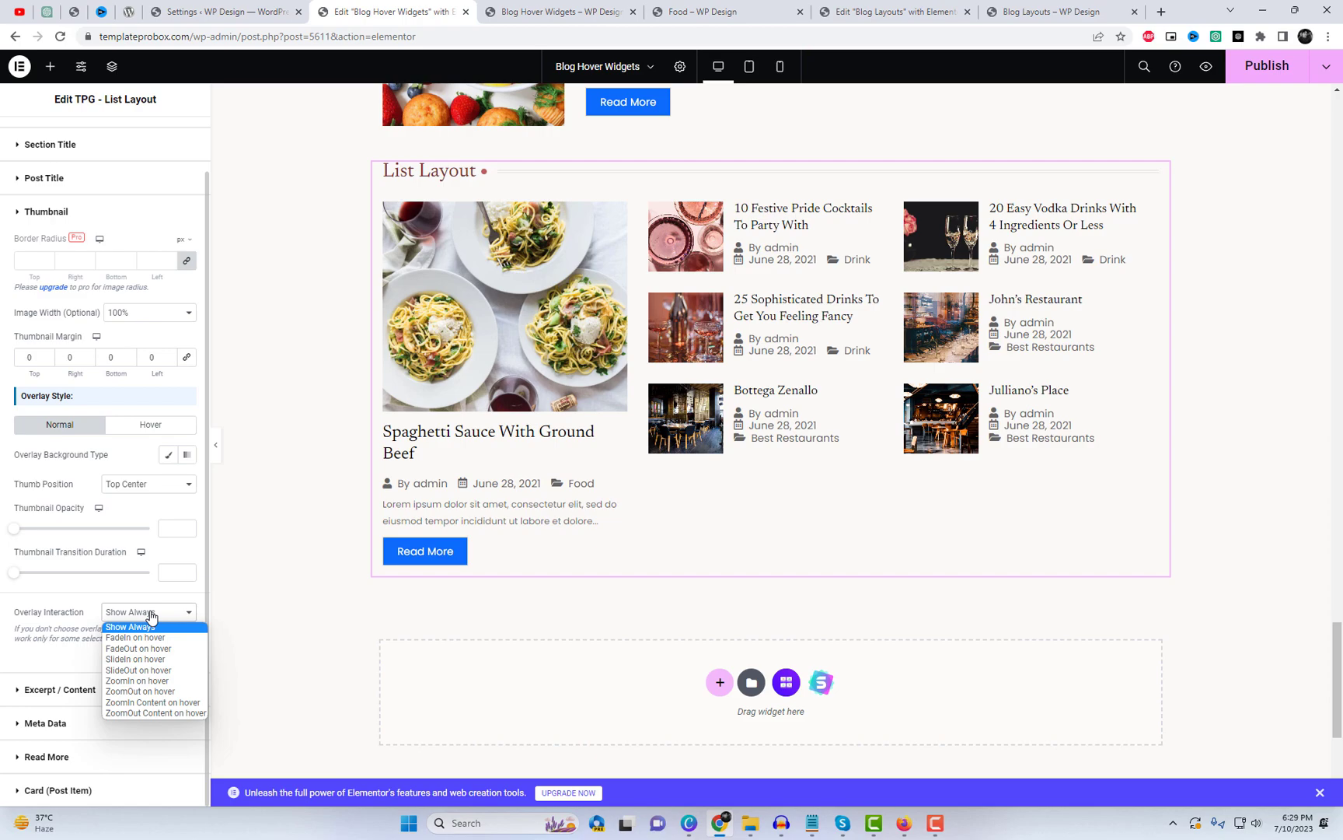
click(138, 648)
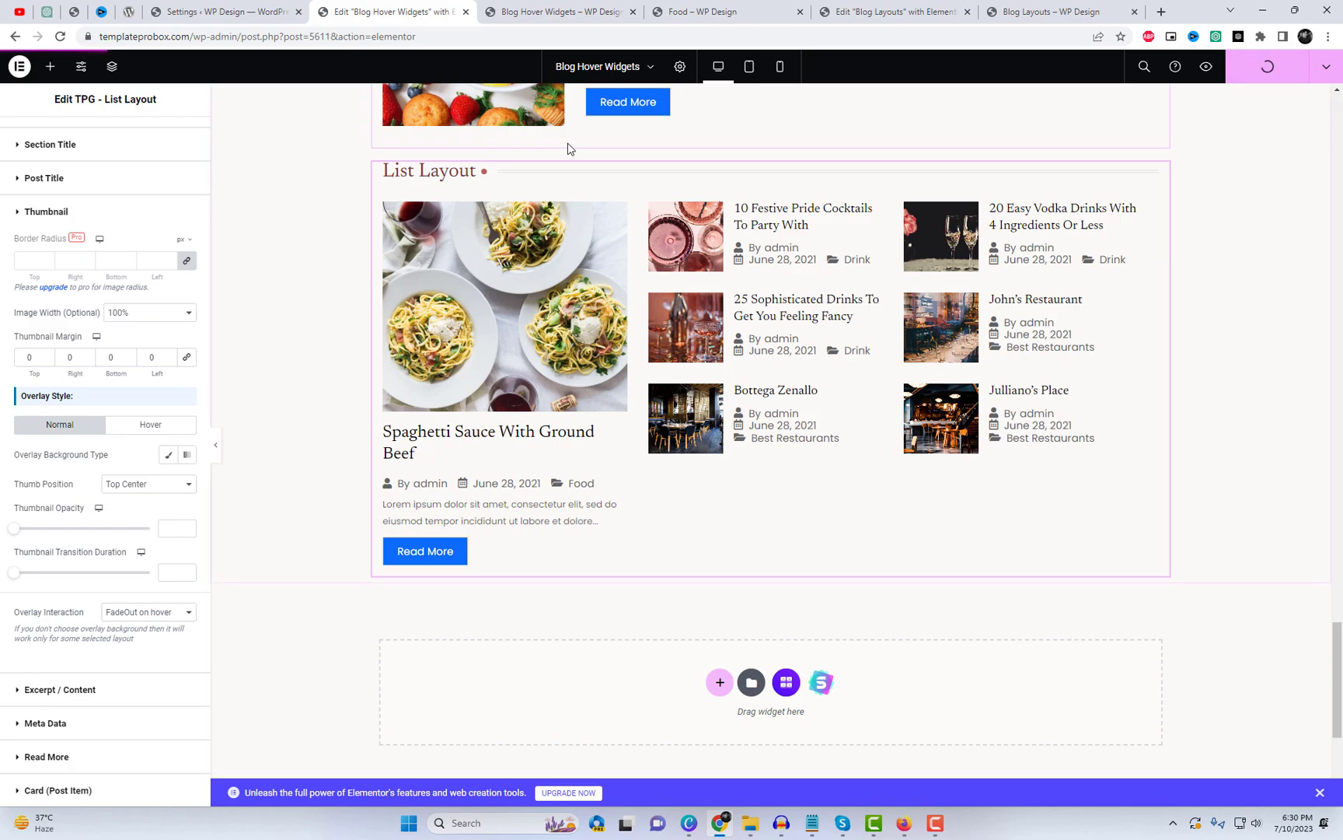
click(560, 6)
Step: Reload the live page, review both List Layout sections, then go to The Post Grid settings
right_click(617, 127)
click(656, 172)
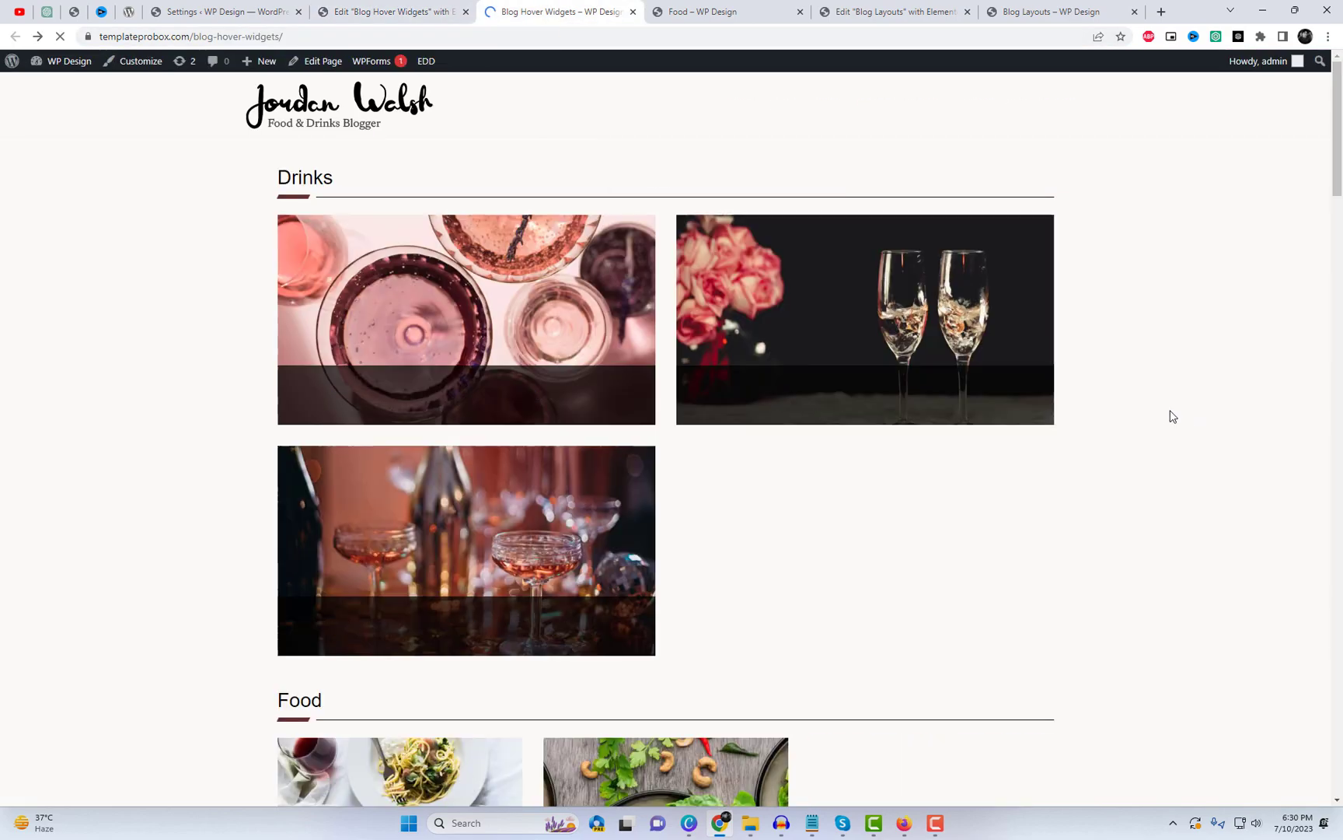
scroll(1099, 221, down, 9)
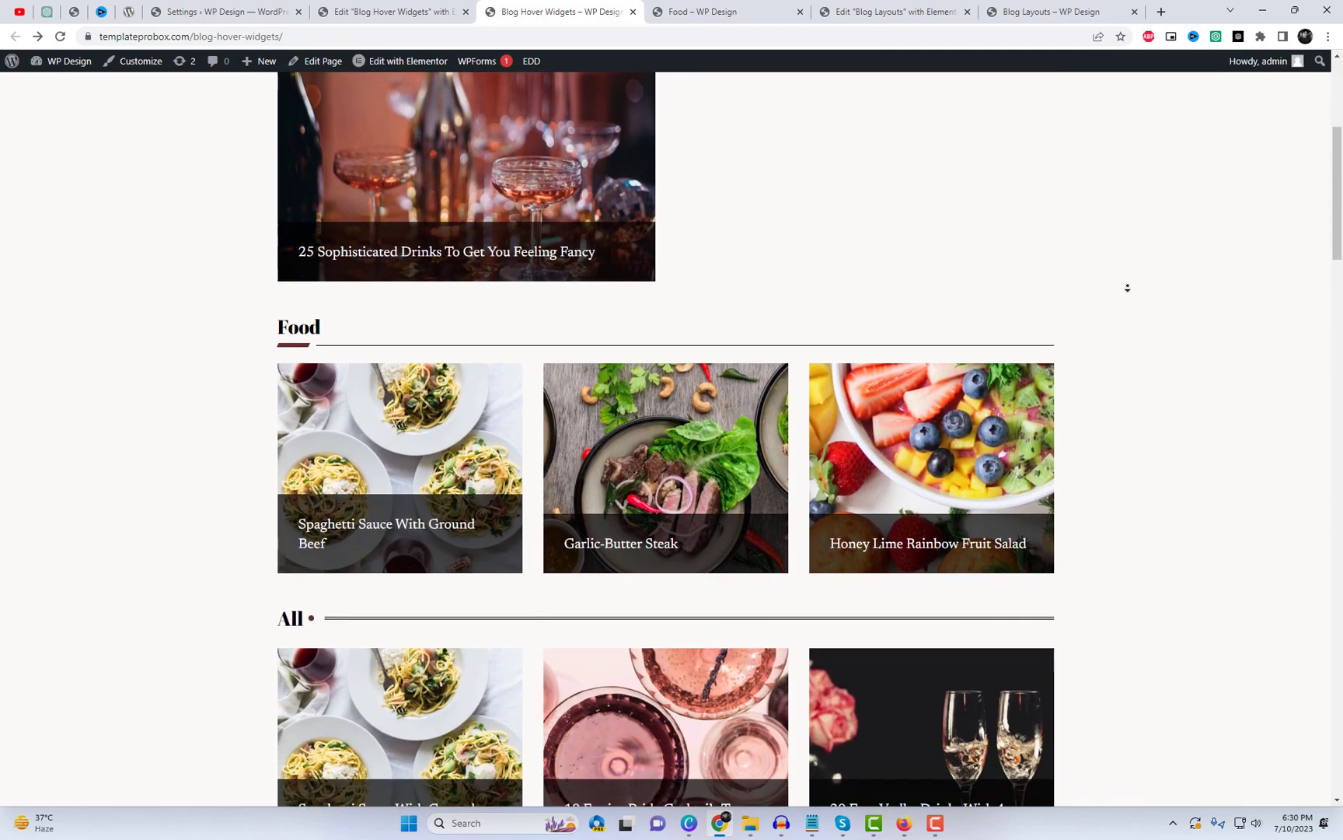
scroll(1226, 249, down, 2)
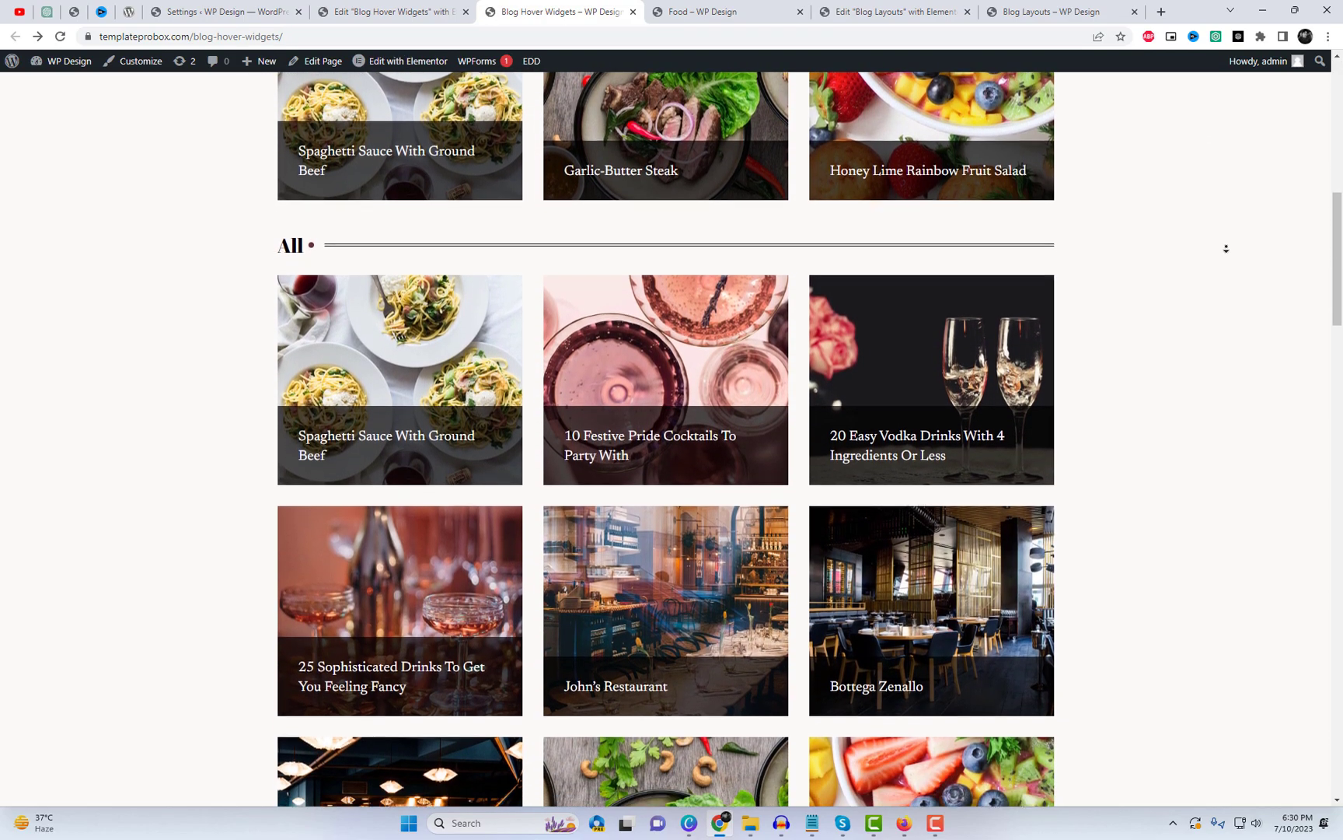
scroll(1226, 248, down, 10)
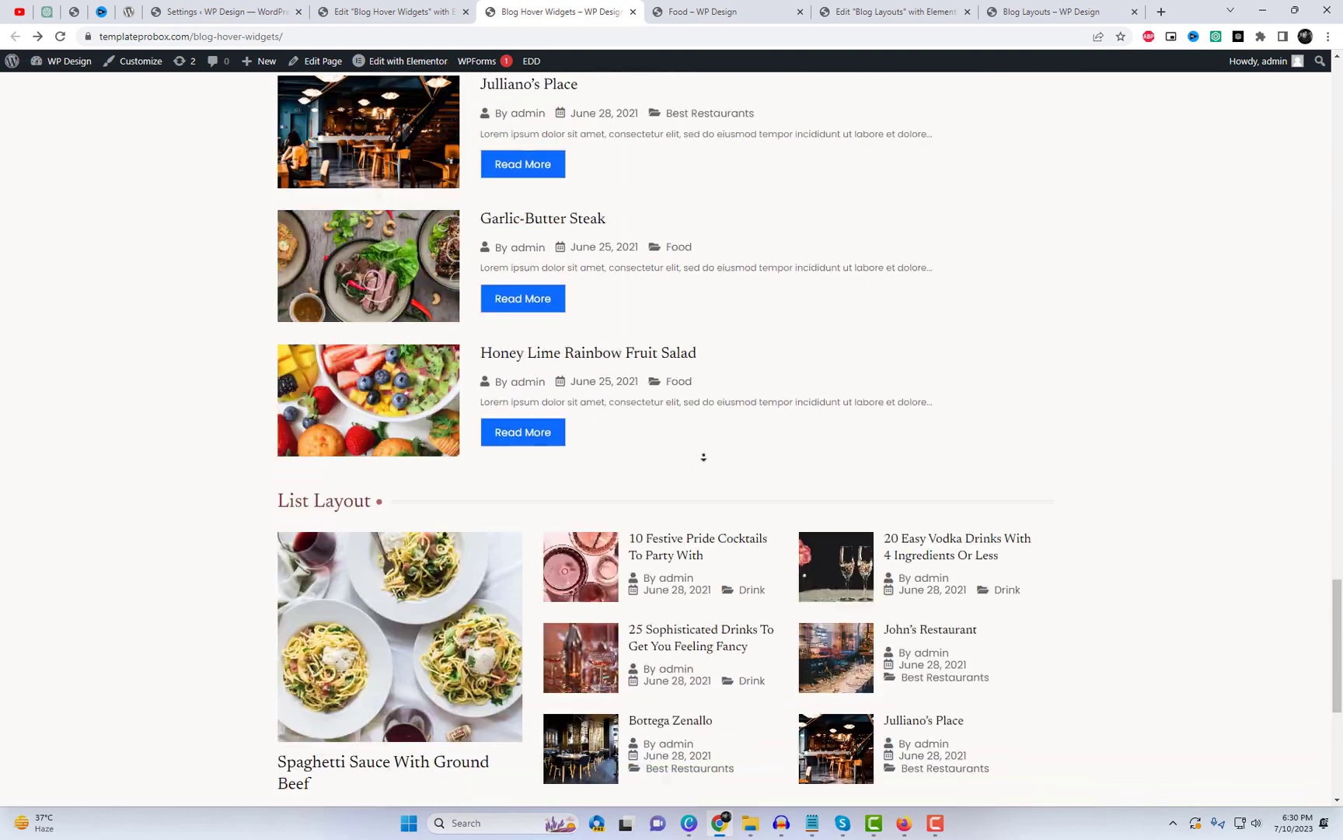
scroll(1047, 470, up, 3)
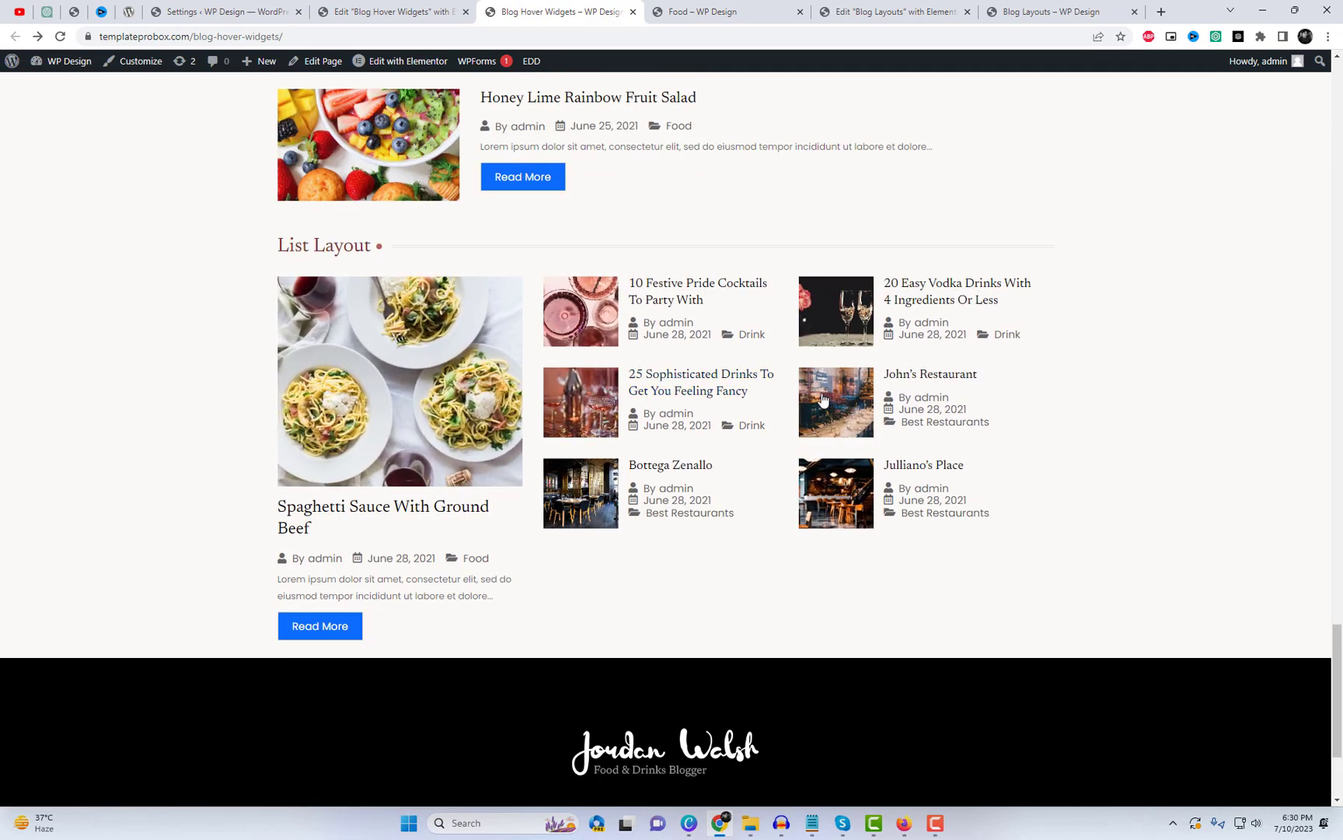
scroll(392, 387, up, 4)
scroll(381, 397, up, 6)
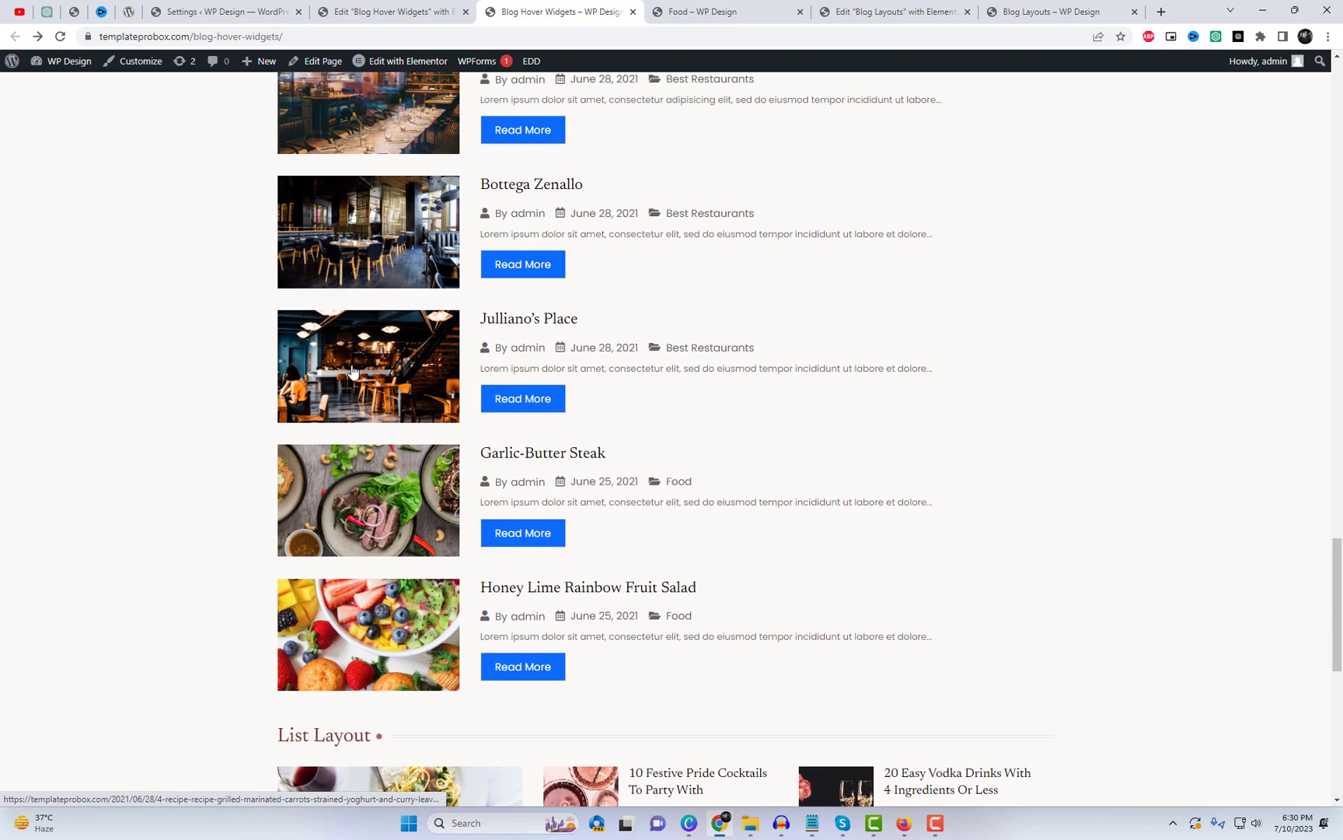
scroll(373, 350, up, 6)
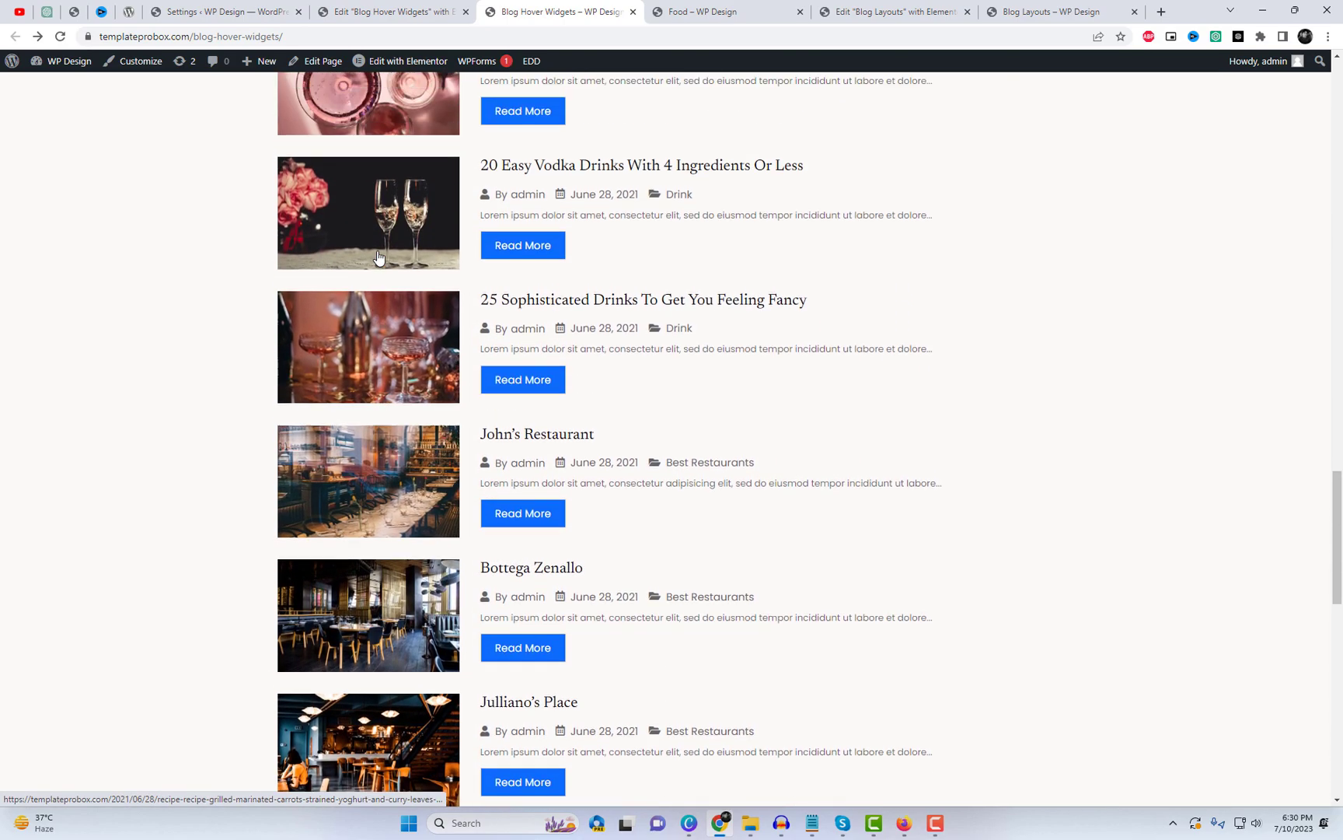
scroll(380, 220, up, 3)
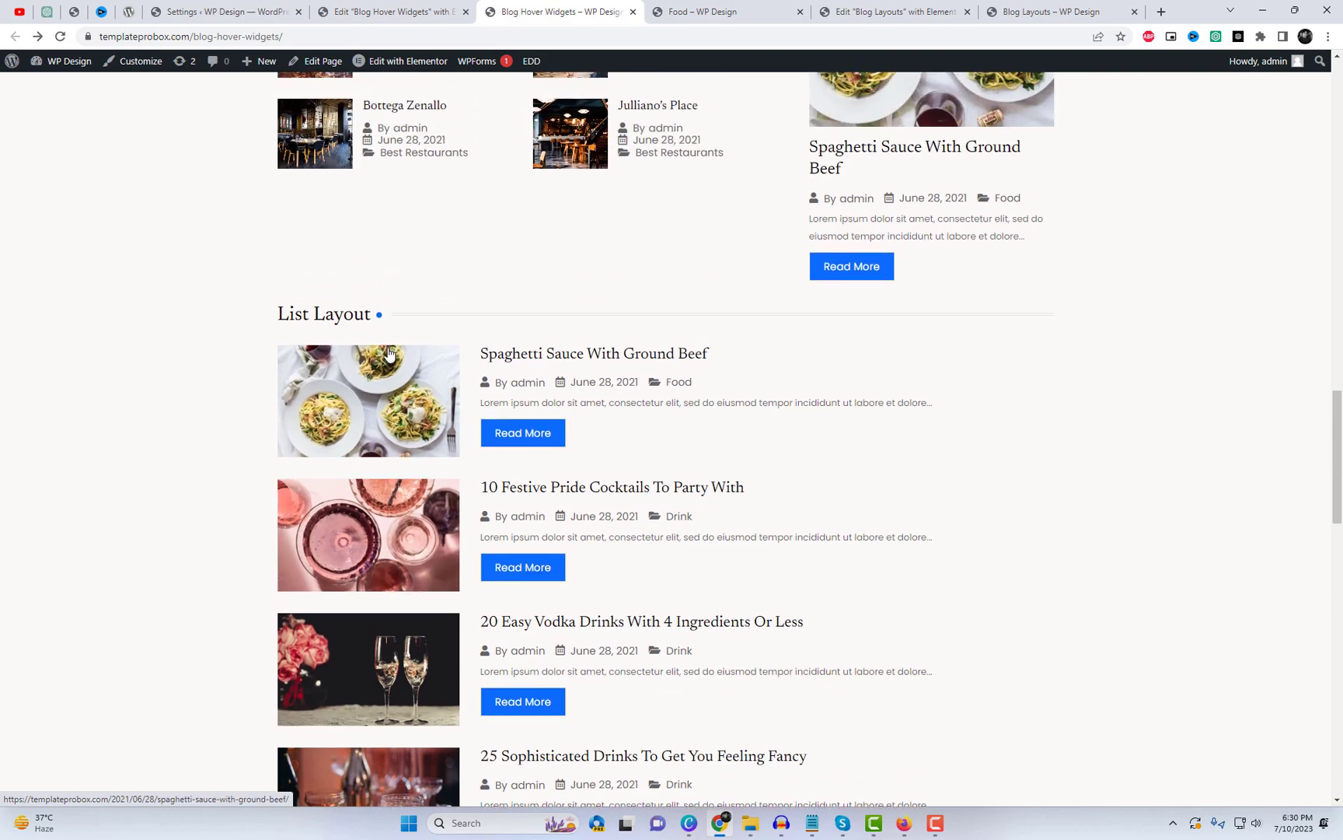
click(269, 8)
scroll(426, 436, down, 5)
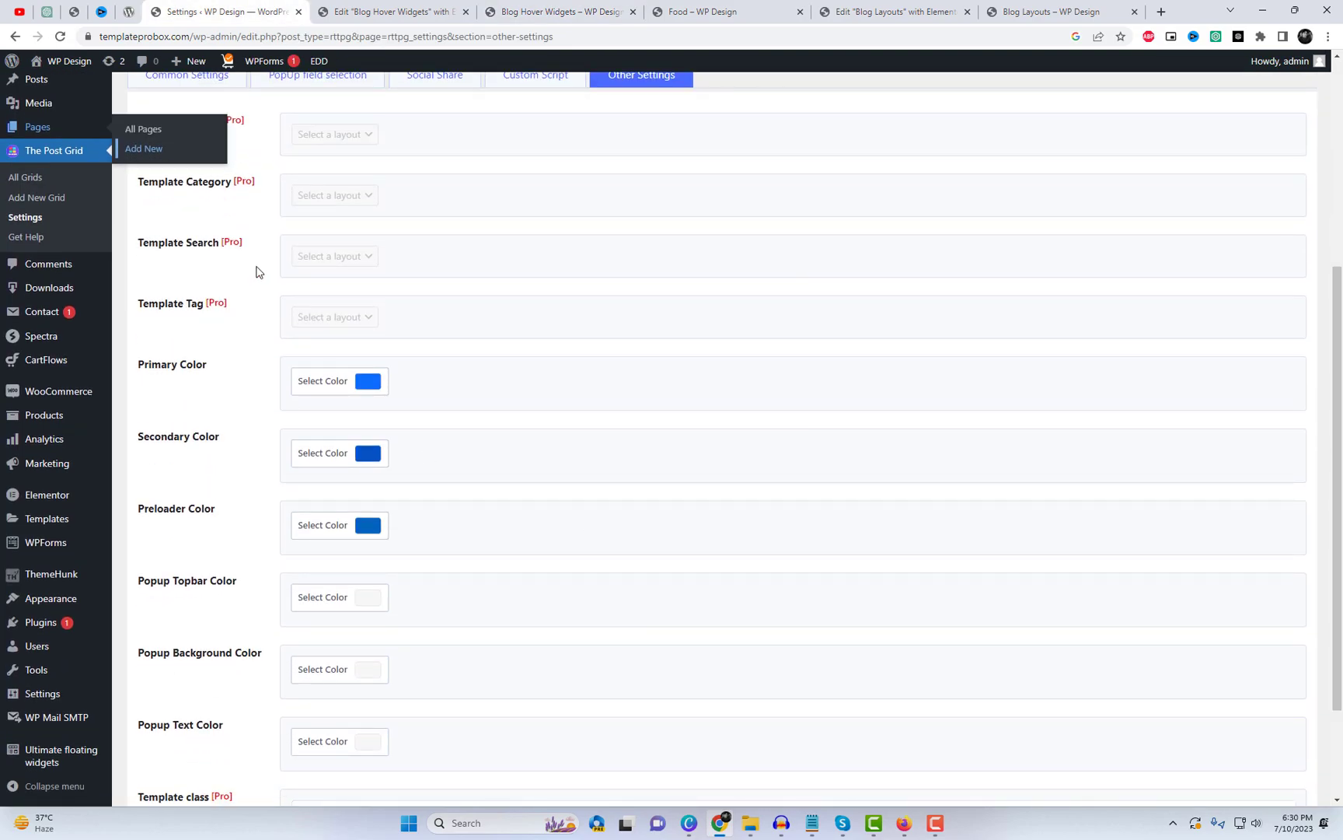
Step: Follow The Post Grid's common settings link and scroll the WP Design Lab Videos listing
scroll(256, 271, up, 5)
click(218, 289)
scroll(429, 466, down, 1)
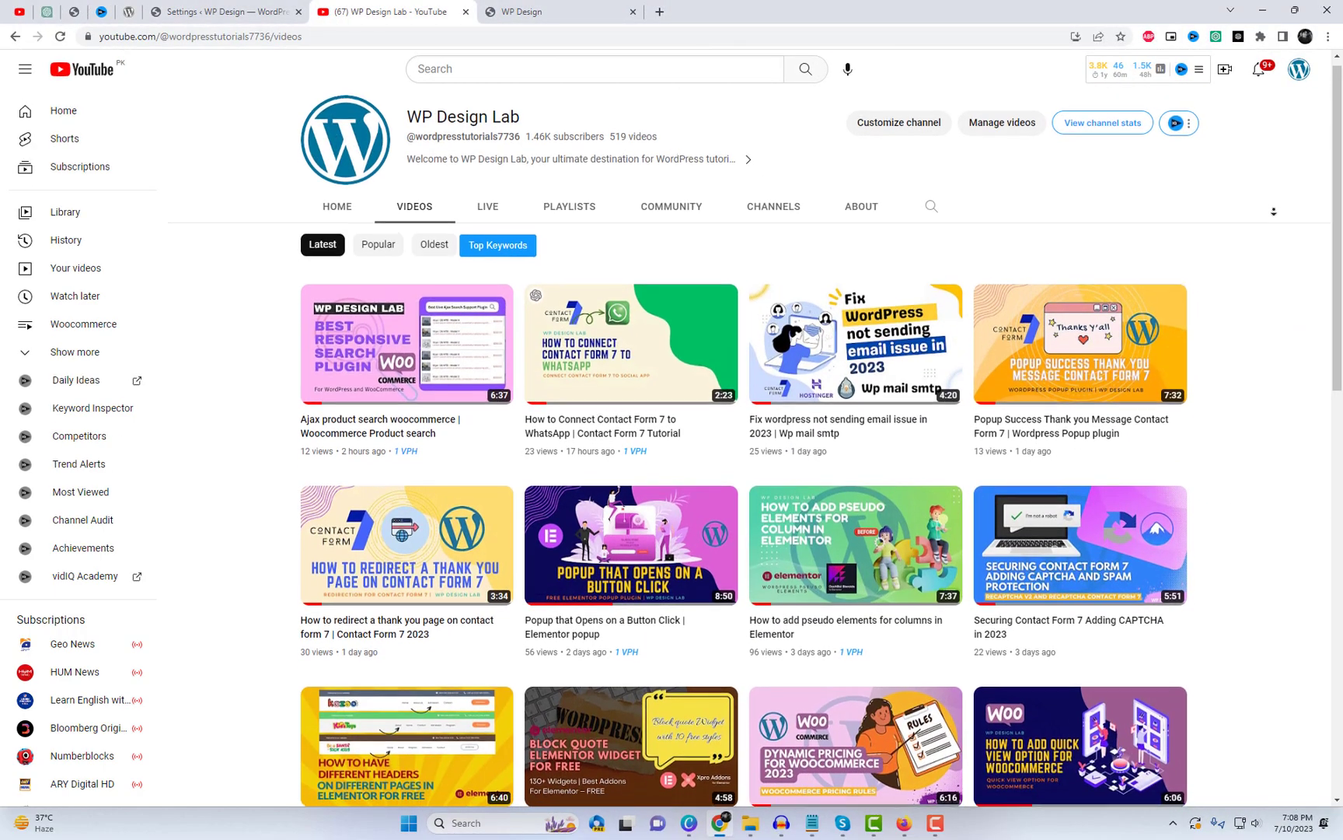
scroll(1273, 210, down, 2)
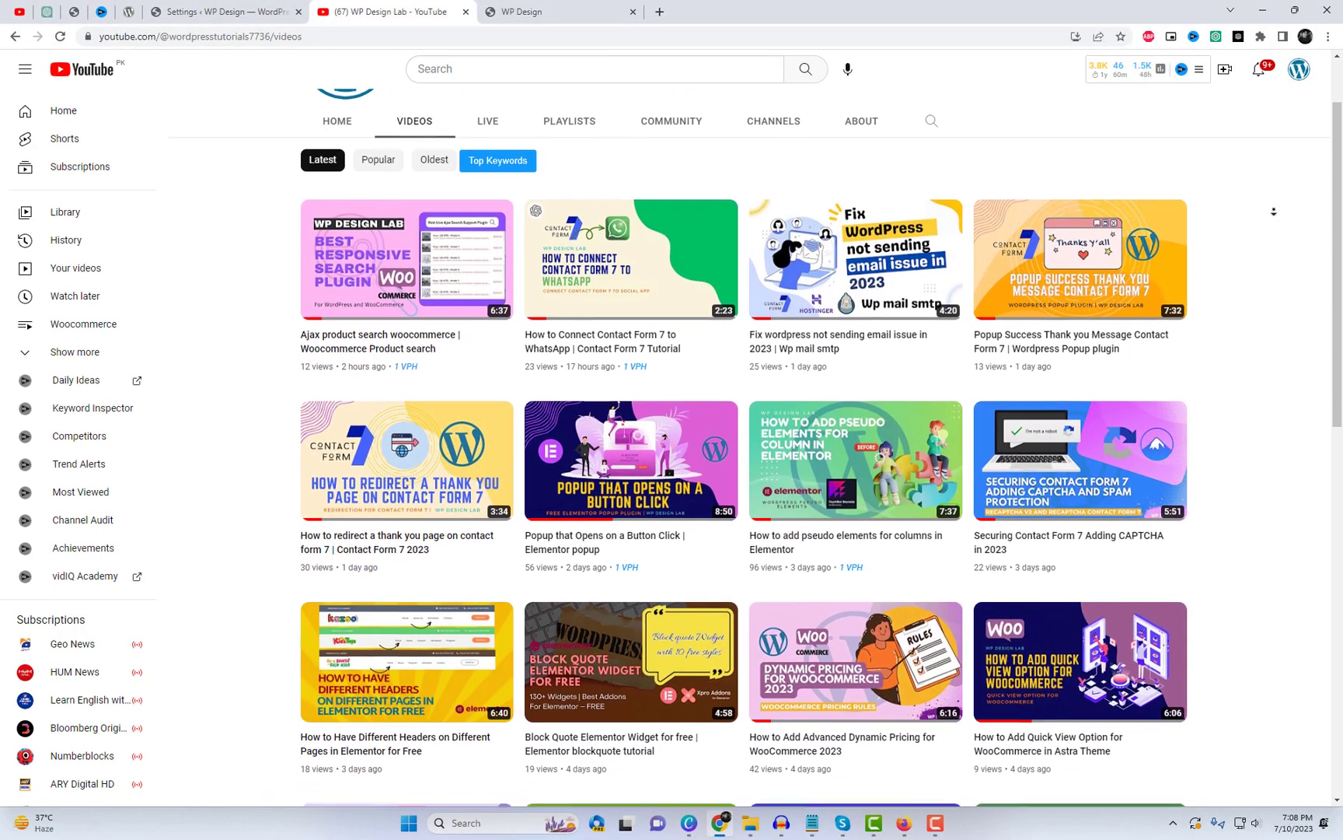
scroll(1273, 211, down, 2)
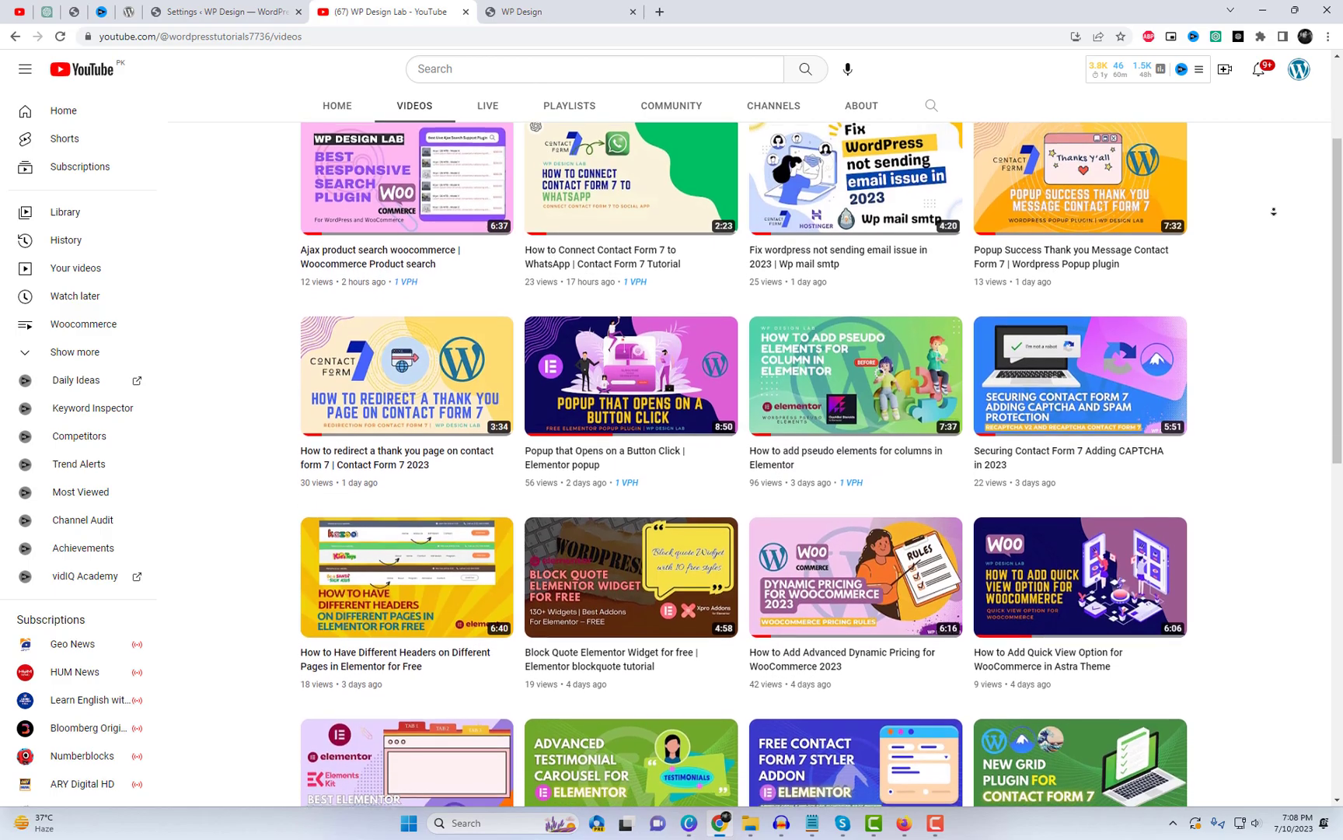
scroll(1273, 211, down, 1)
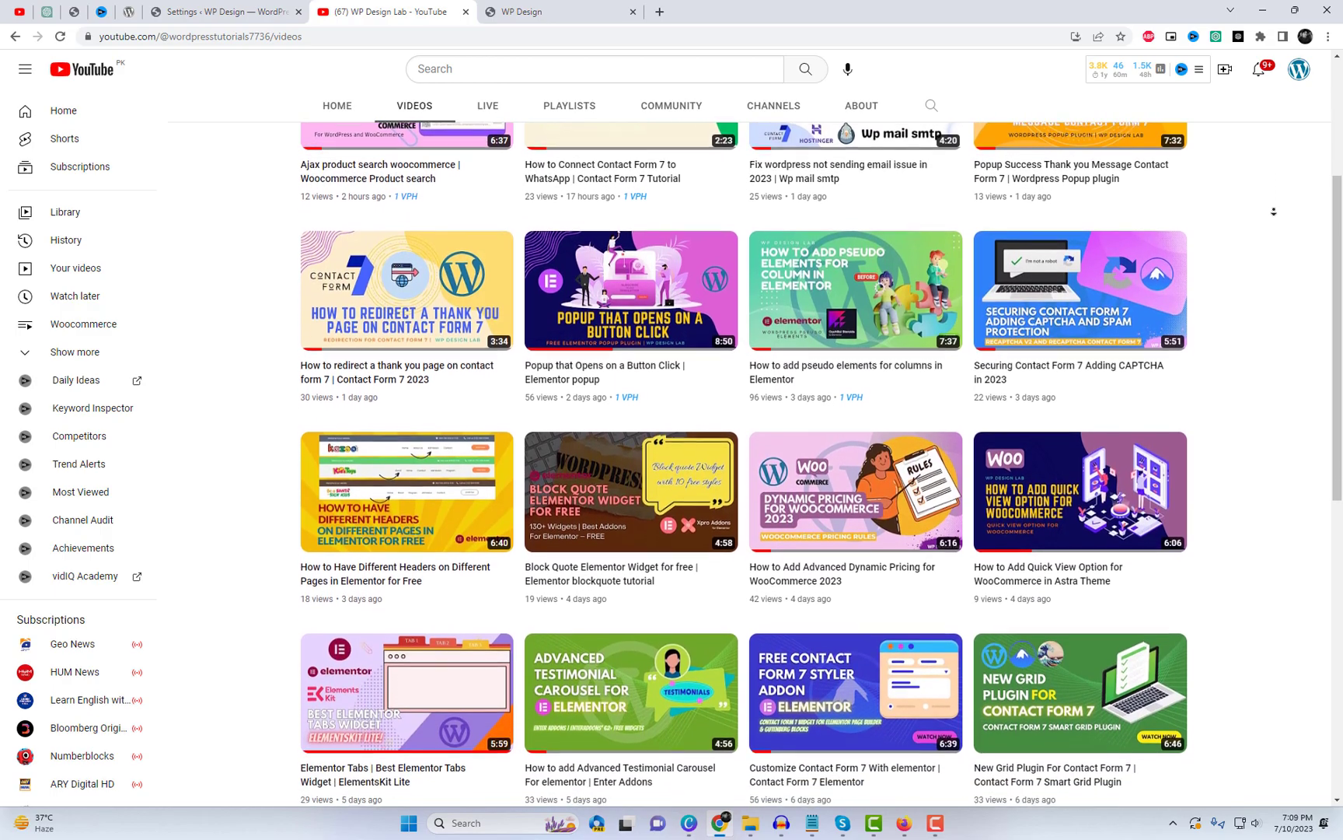